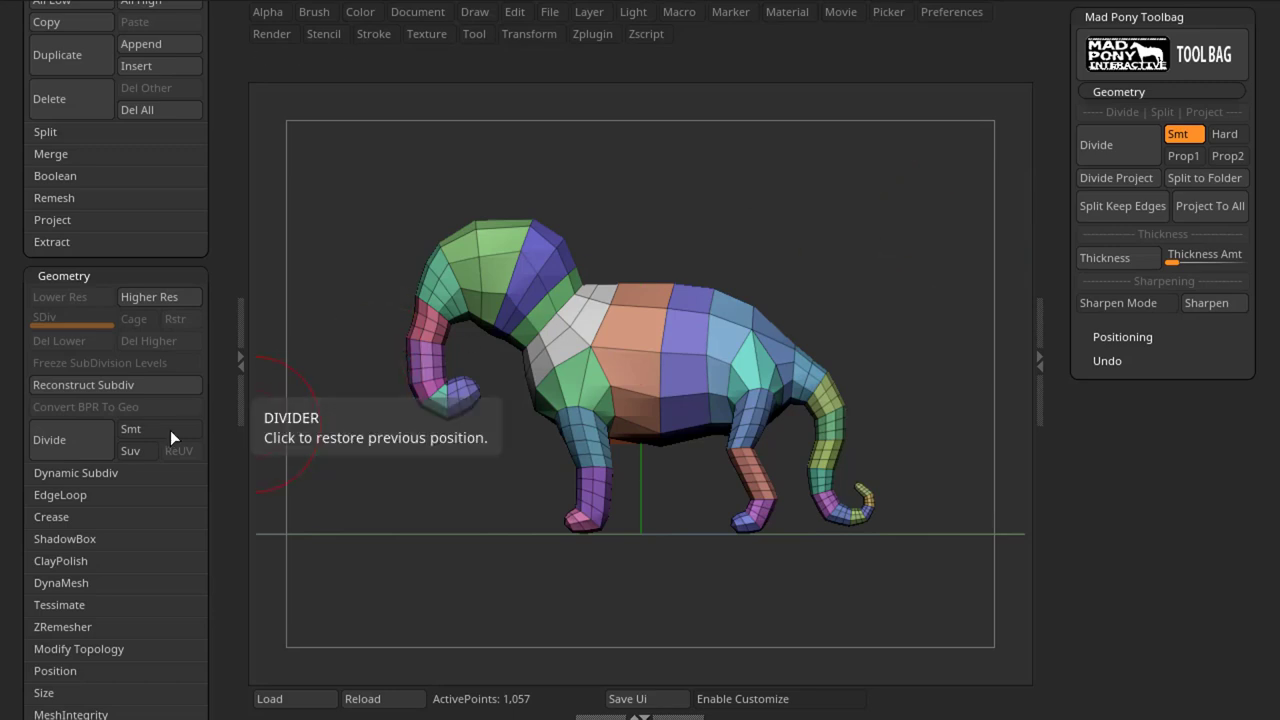
Step: Try subdividing the elephant mesh twice with the standard smooth modifier enabled, and undo both subdivisions
click(147, 431)
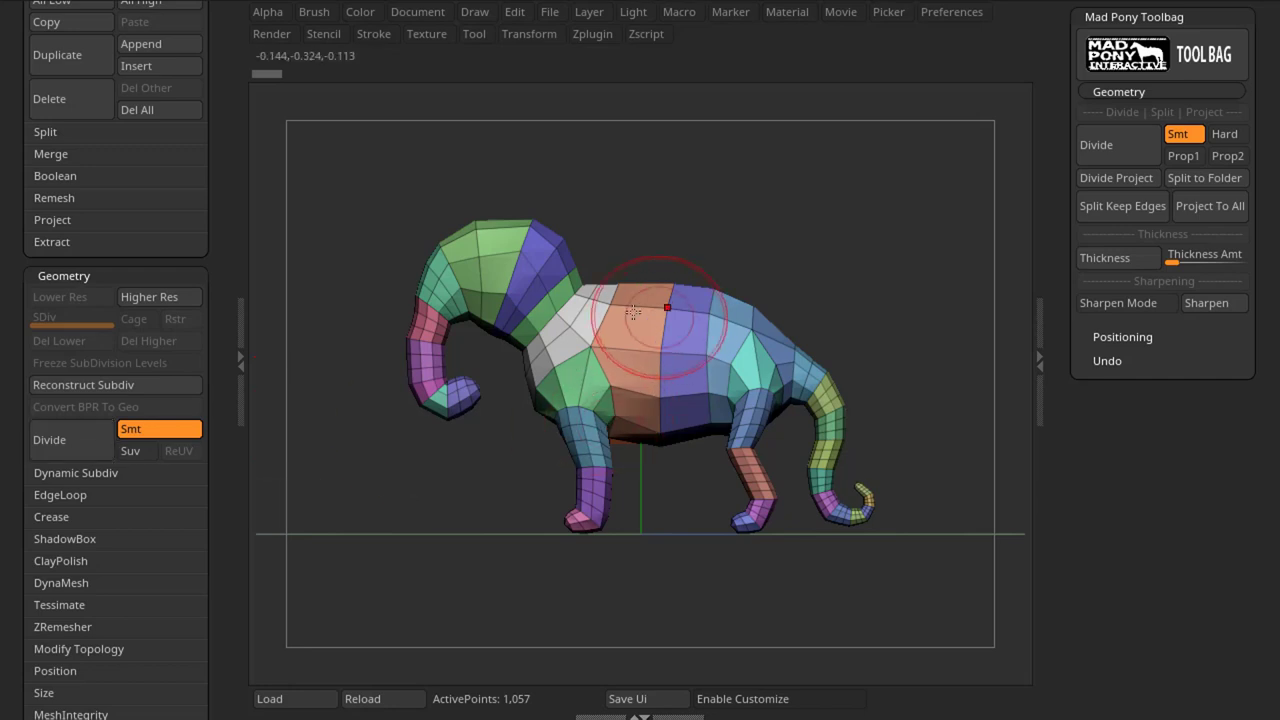
click(82, 442)
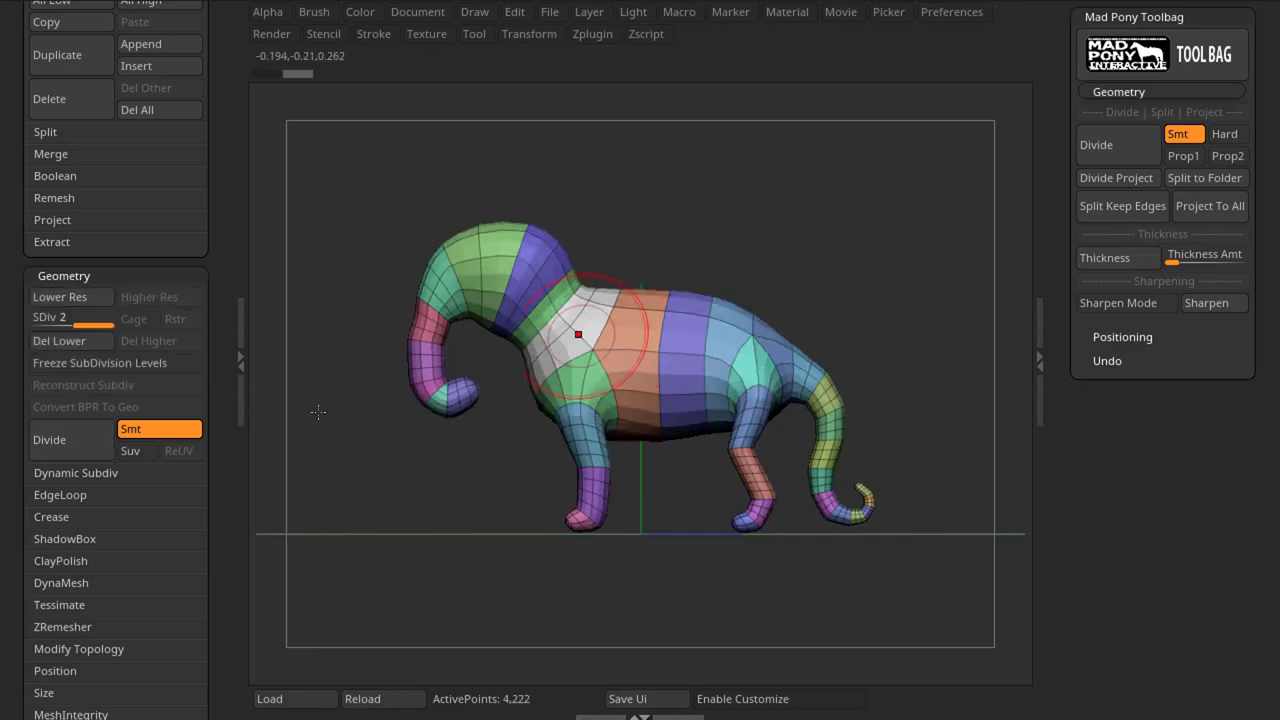
click(66, 439)
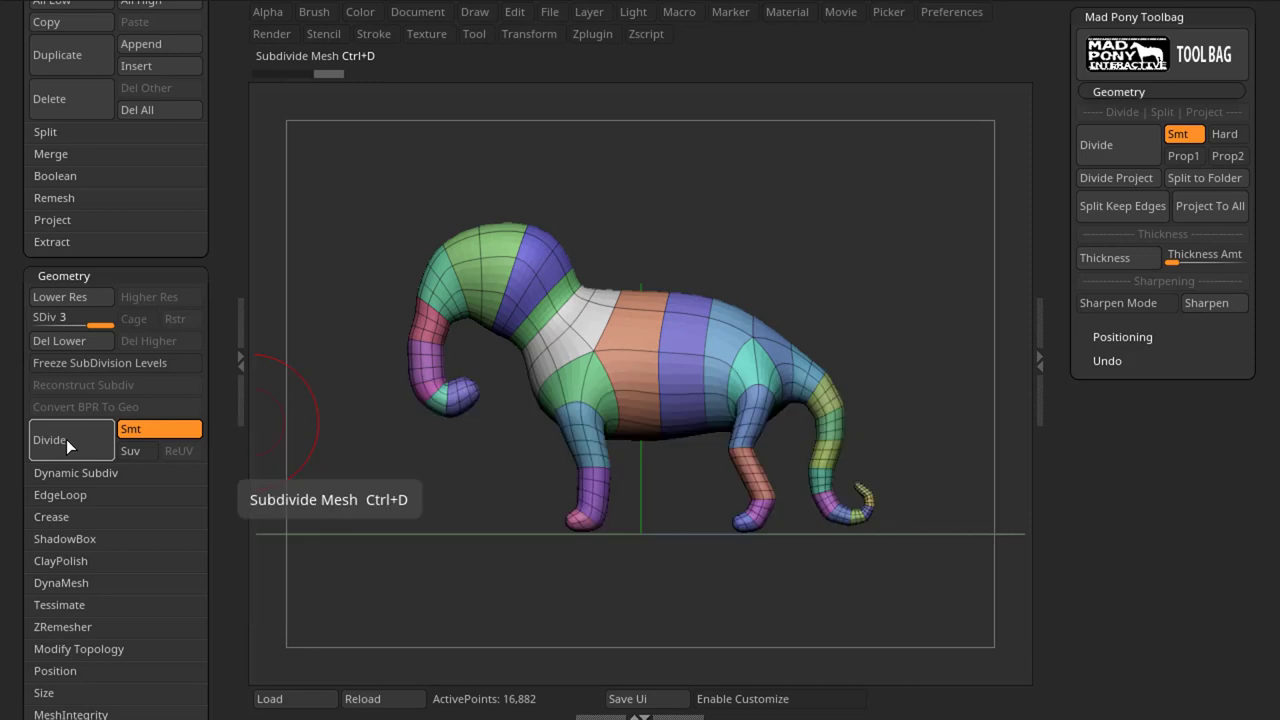
key(ctrl+z)
key(ctrl+z)
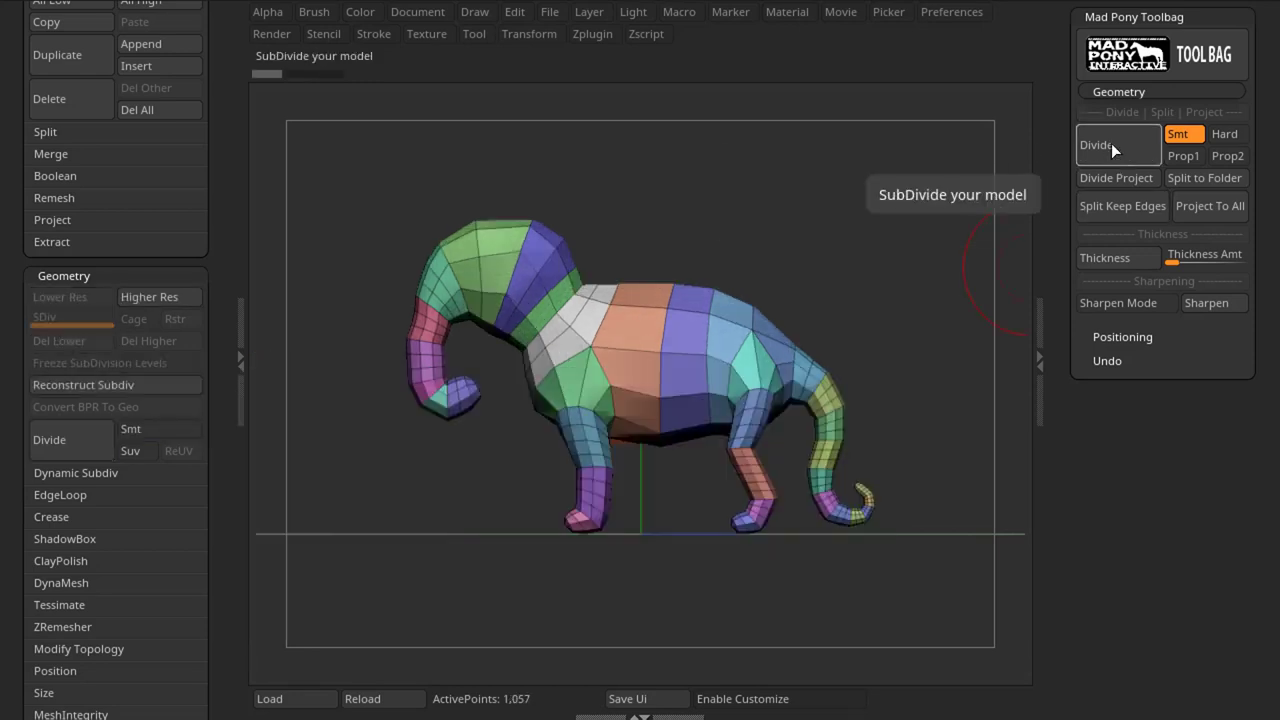
Step: Try subdividing the elephant mesh twice with the toolbag's Prop1 algorithm
click(1226, 135)
click(1230, 157)
click(1180, 134)
click(1228, 156)
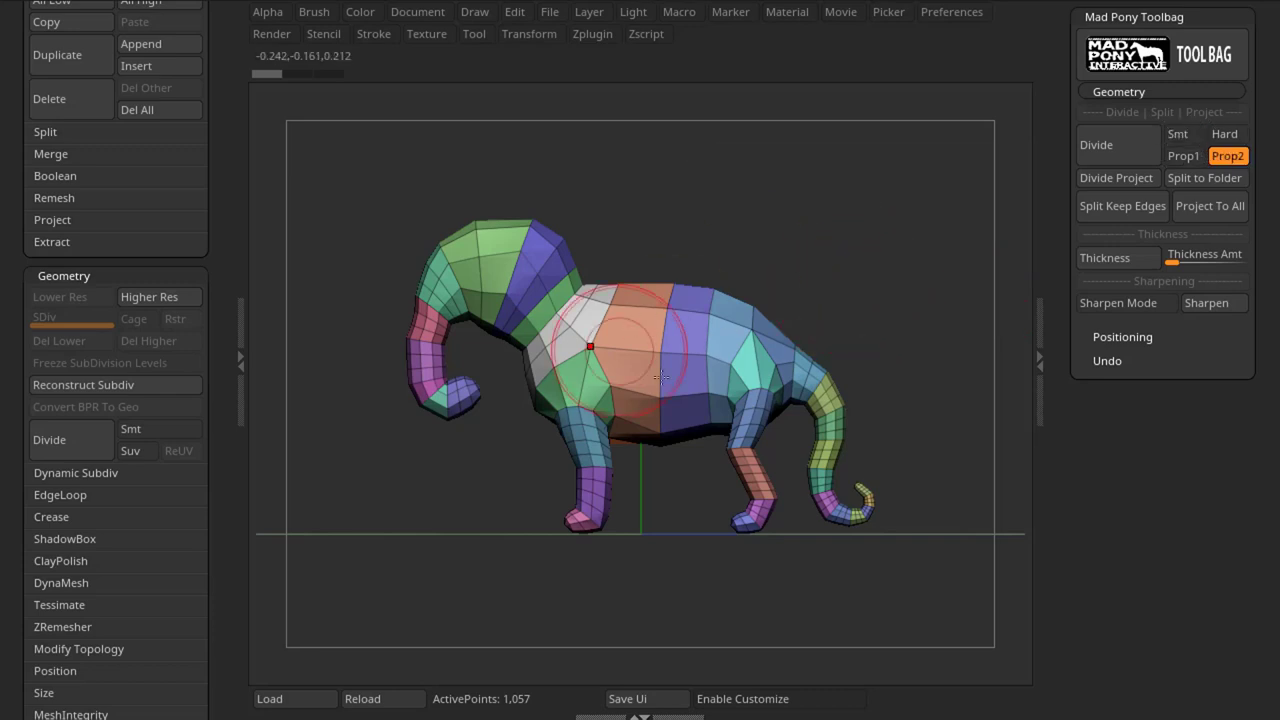
click(1195, 157)
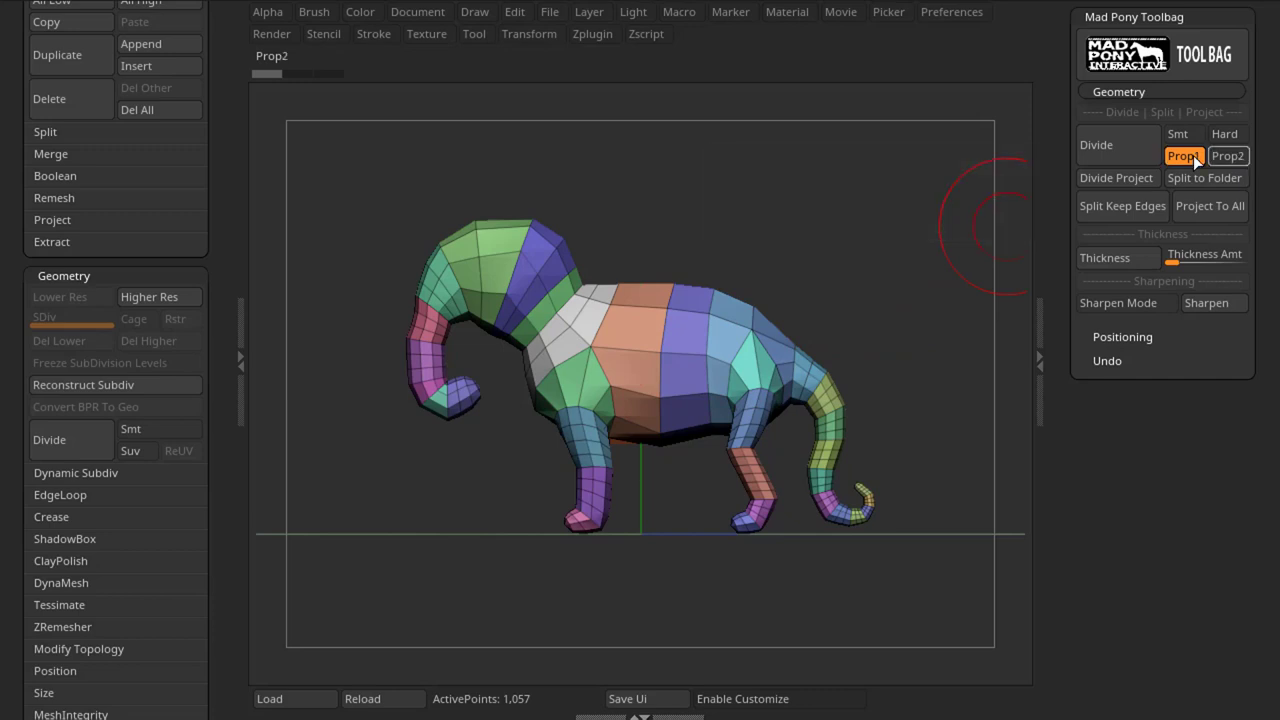
click(1125, 150)
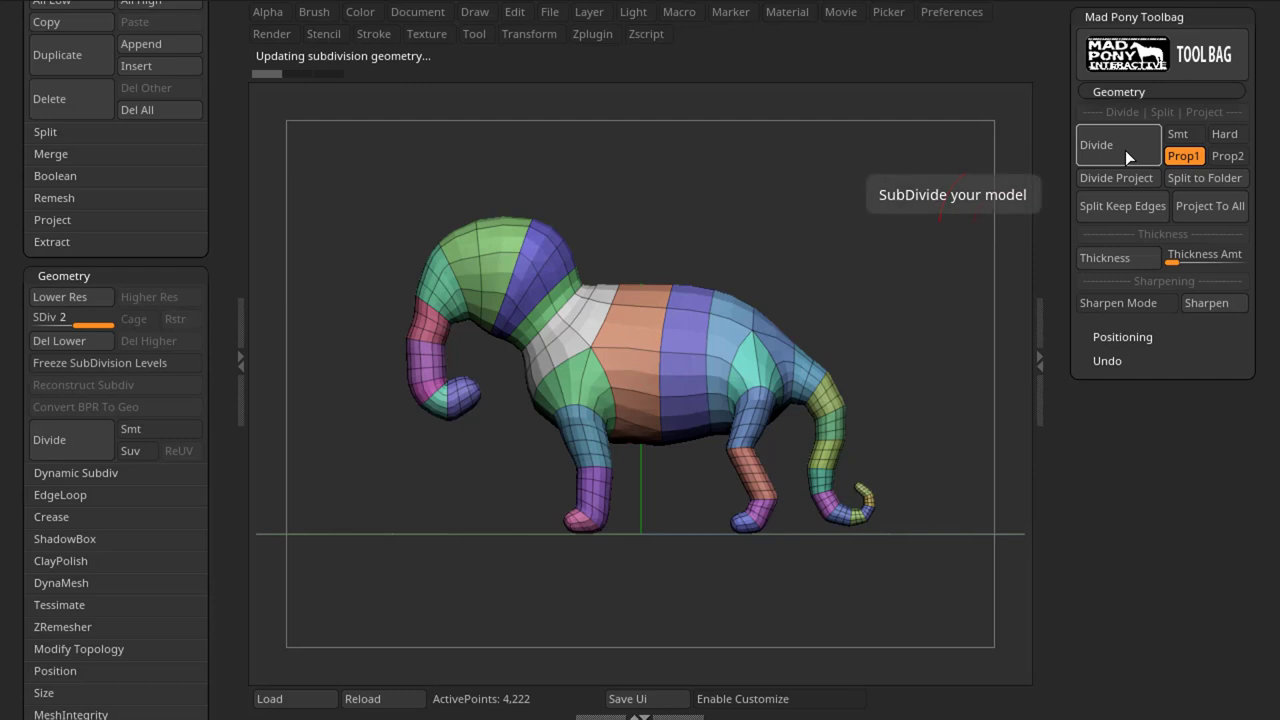
click(1125, 150)
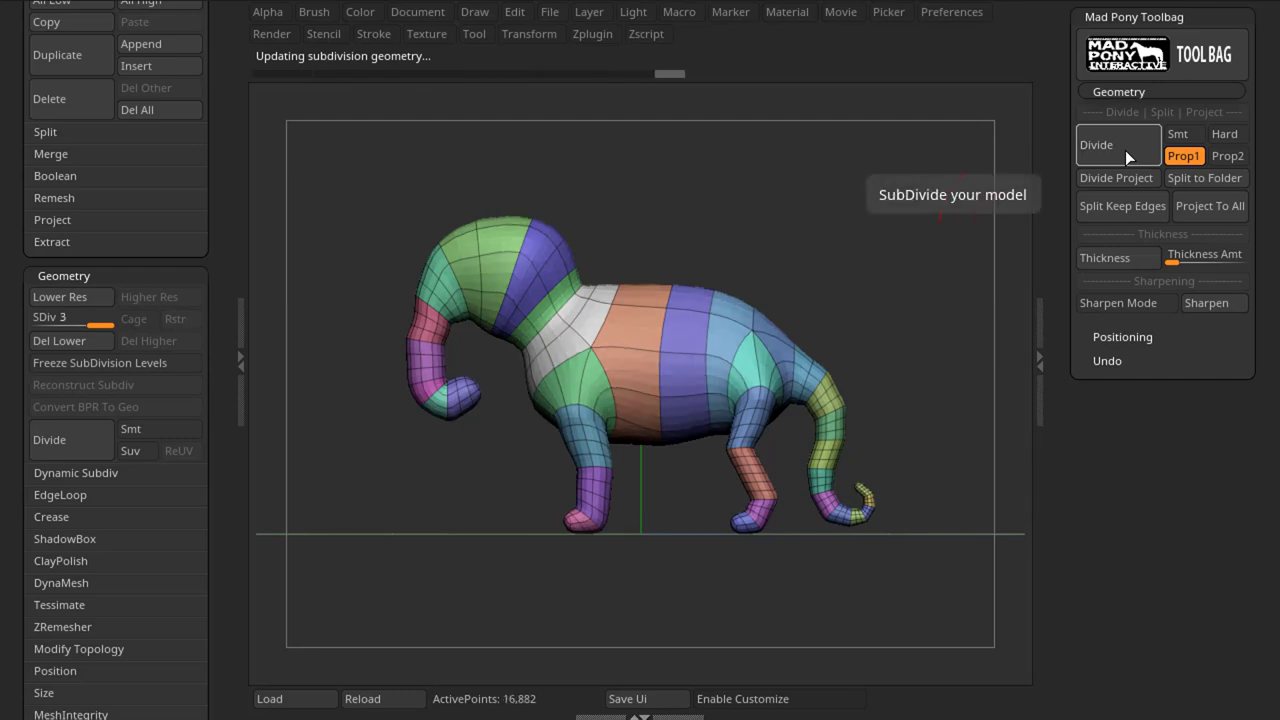
Step: Compare the toolbag's Smt and Hard modes with standard smoothing on and off, subdividing once unsmoothed and undoing it
click(1180, 134)
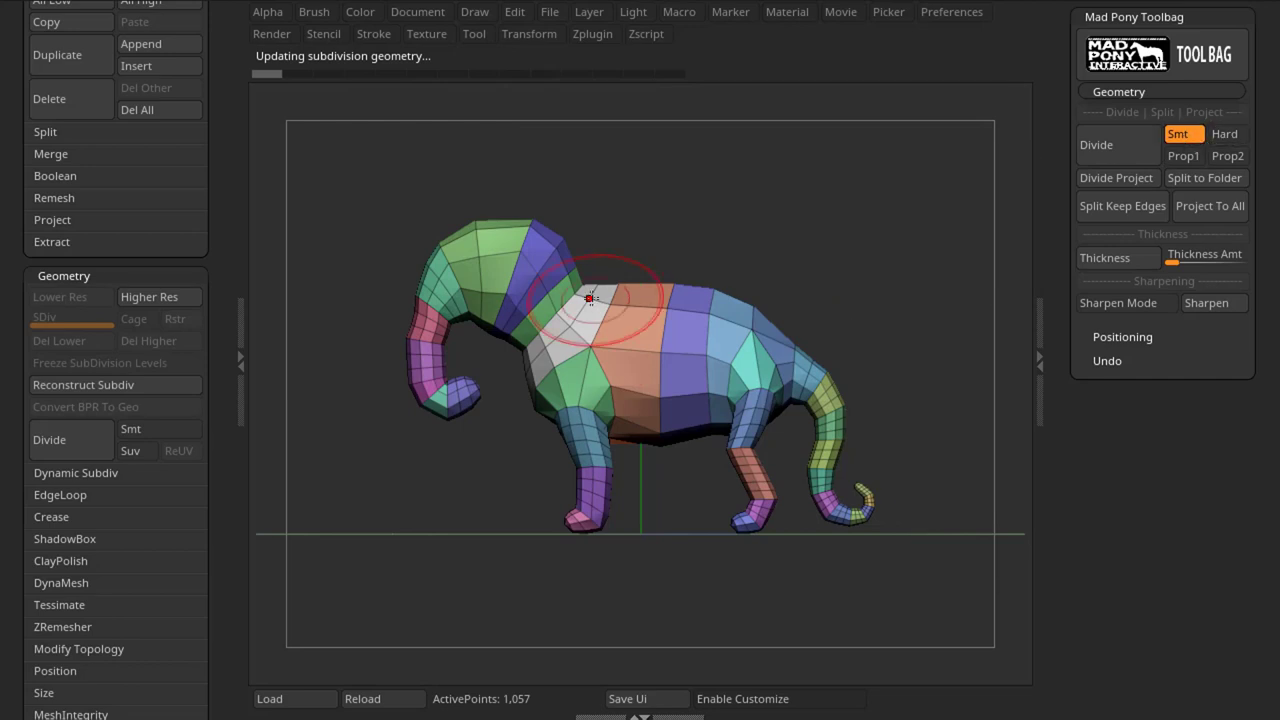
click(145, 429)
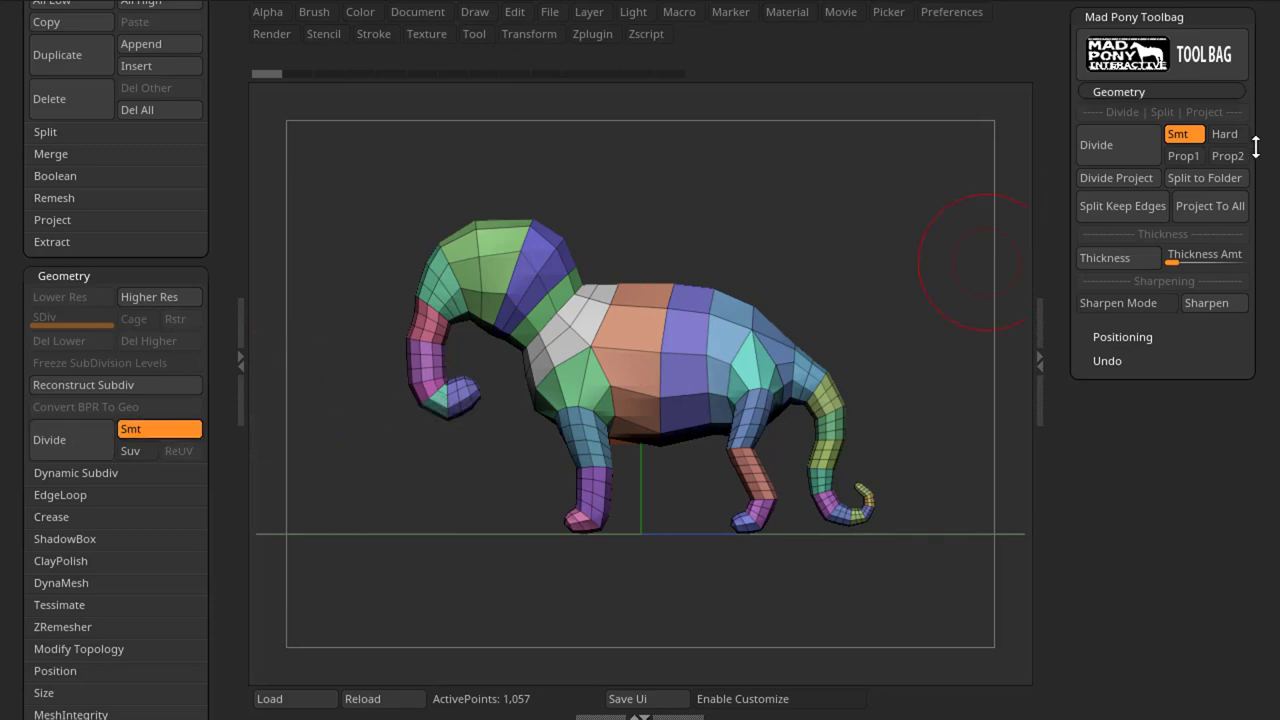
click(1225, 134)
click(176, 430)
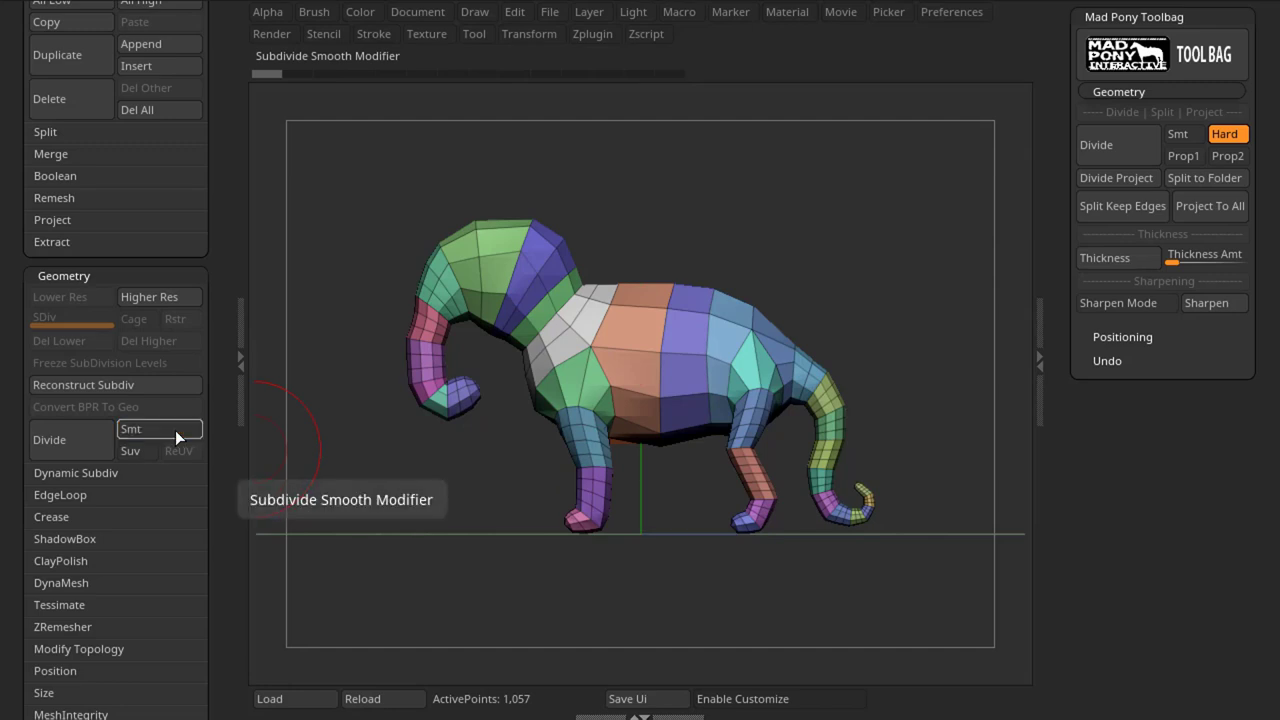
click(69, 439)
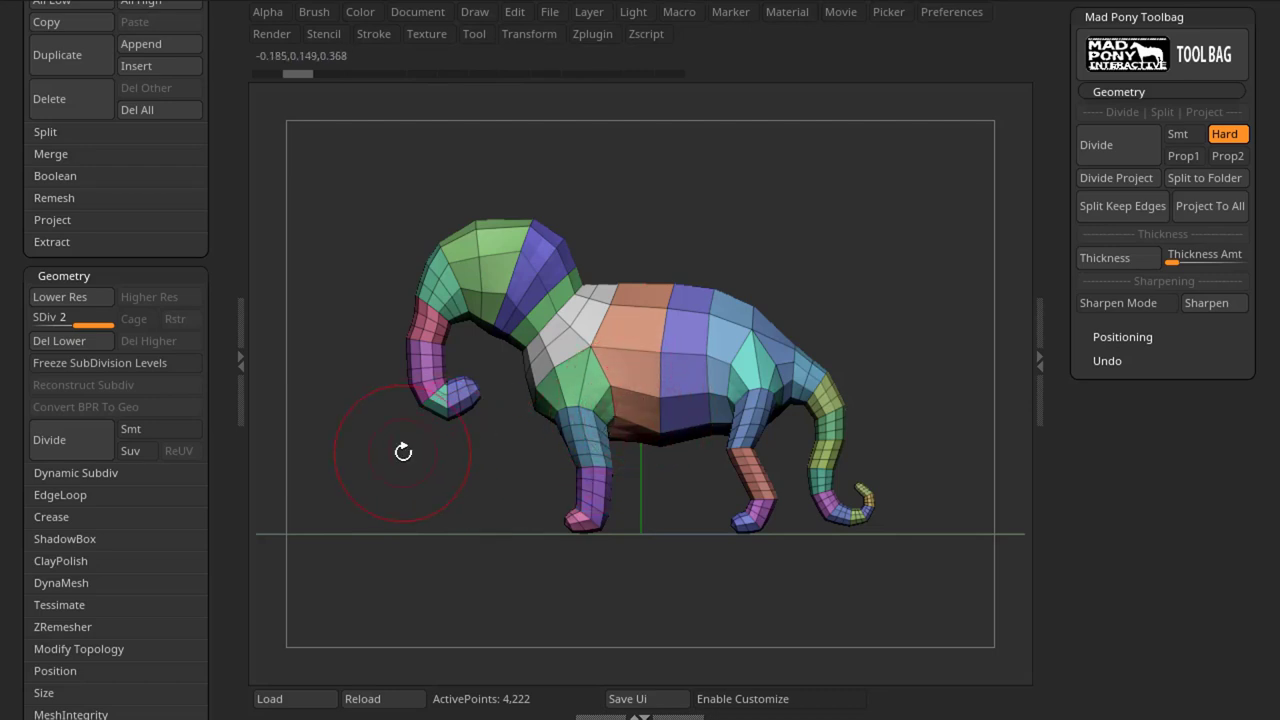
key(shift+d)
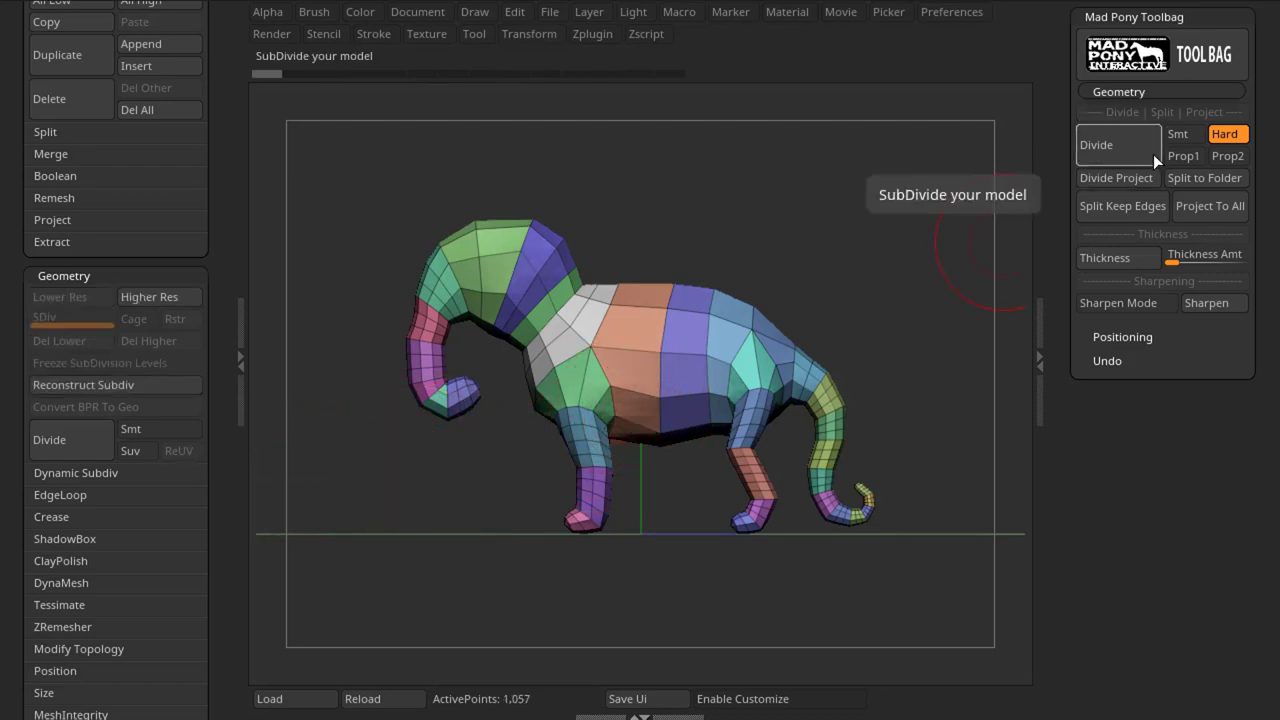
Step: Set the toolbag's subdivision algorithm to Prop2
click(1186, 159)
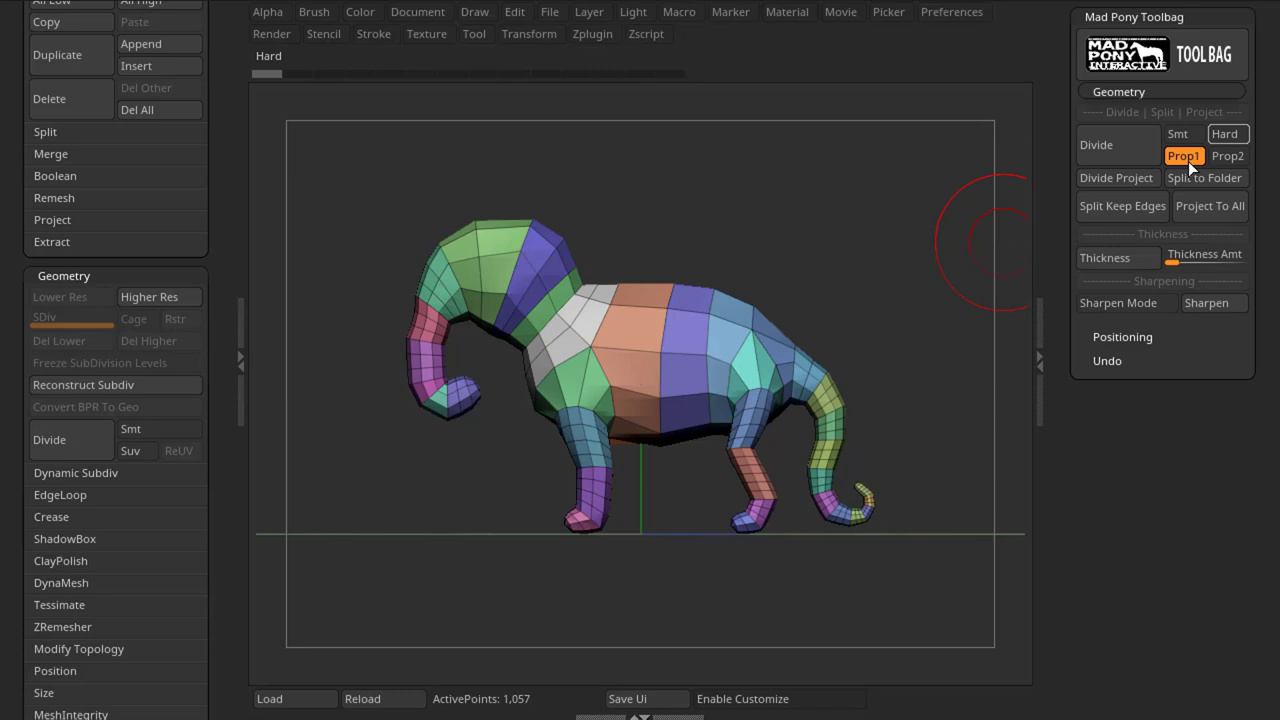
click(1232, 160)
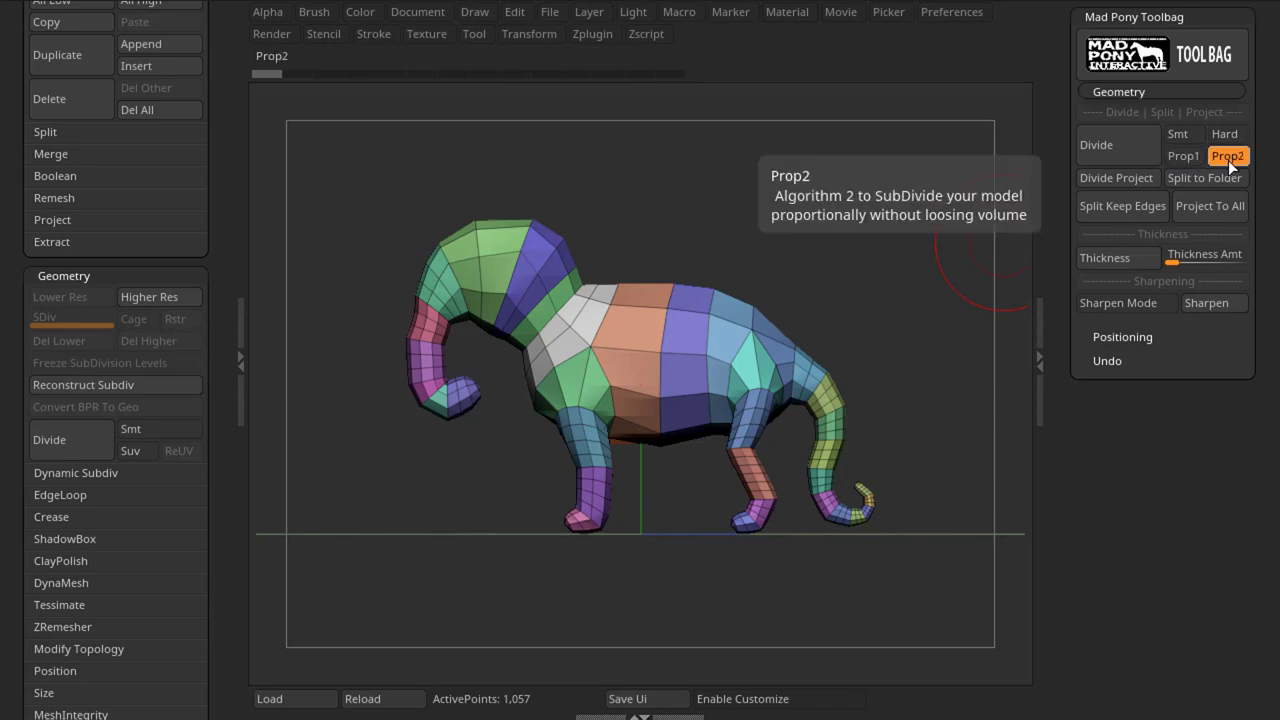
click(1187, 155)
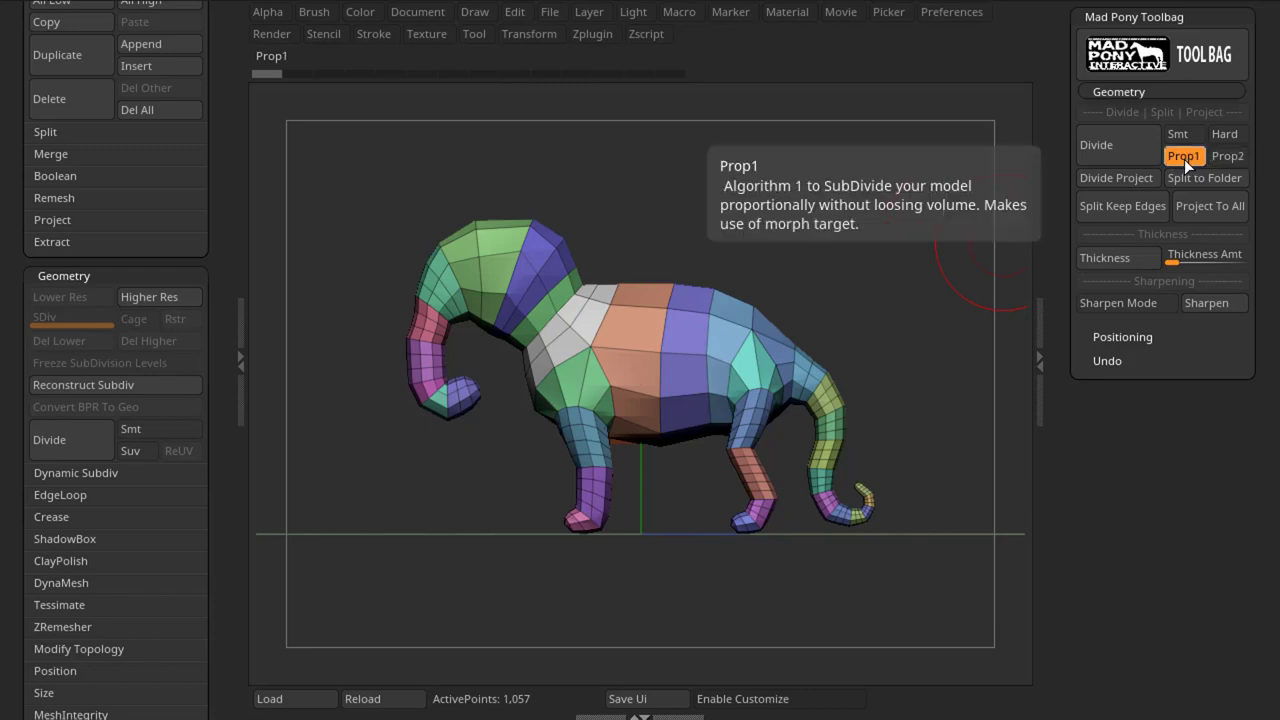
click(1228, 157)
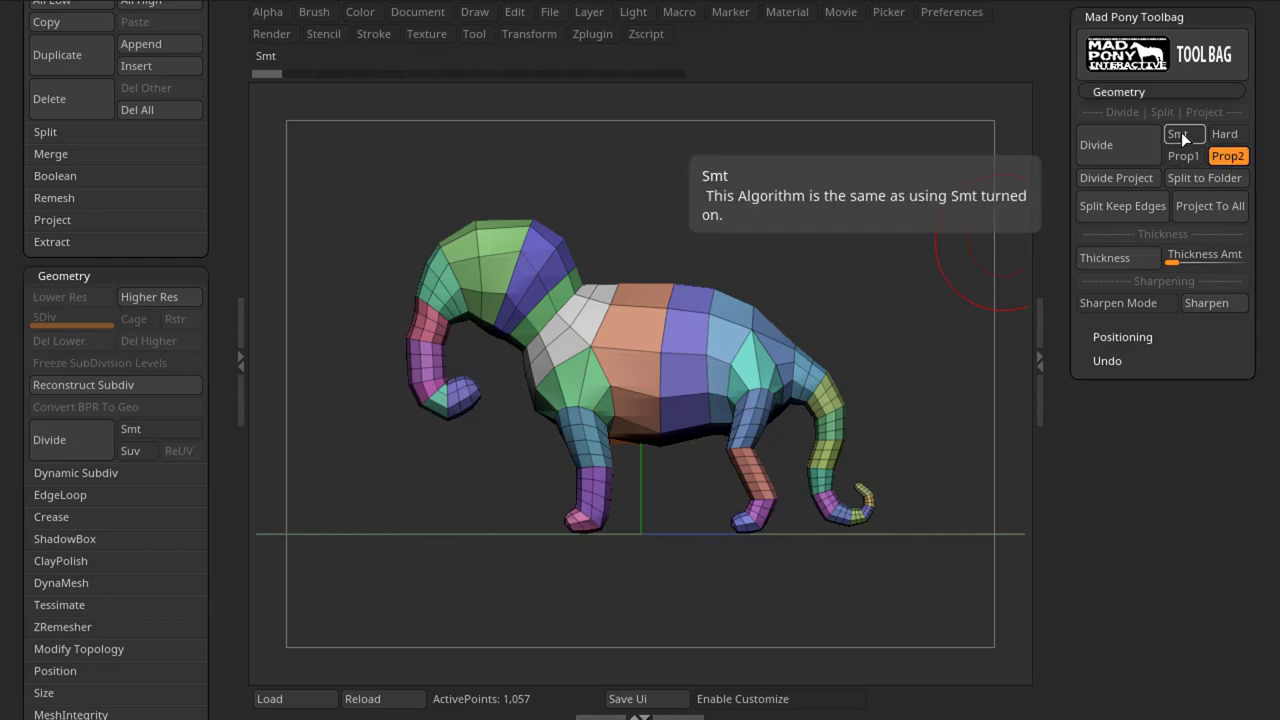
click(1129, 145)
click(1129, 145)
click(1116, 178)
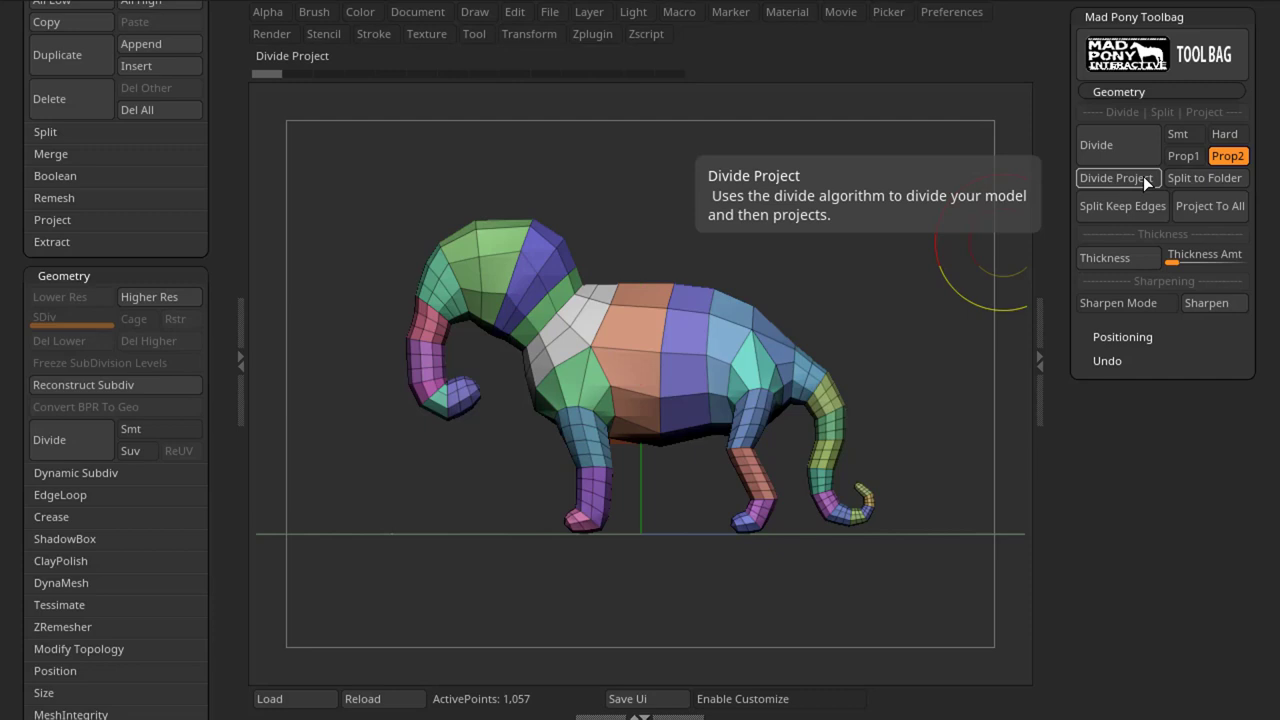
Step: Expand the subtool projection settings and set the subtool list's visible count to 8
click(52, 219)
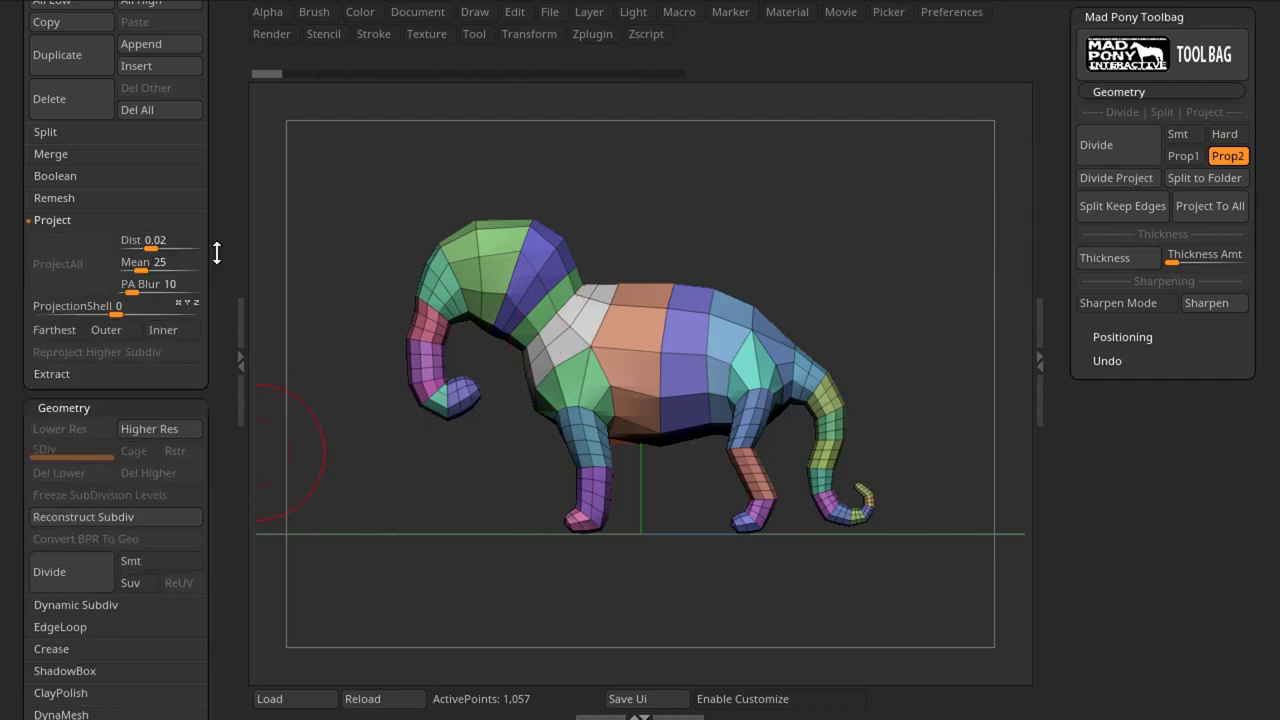
scroll(216, 253, up, 2)
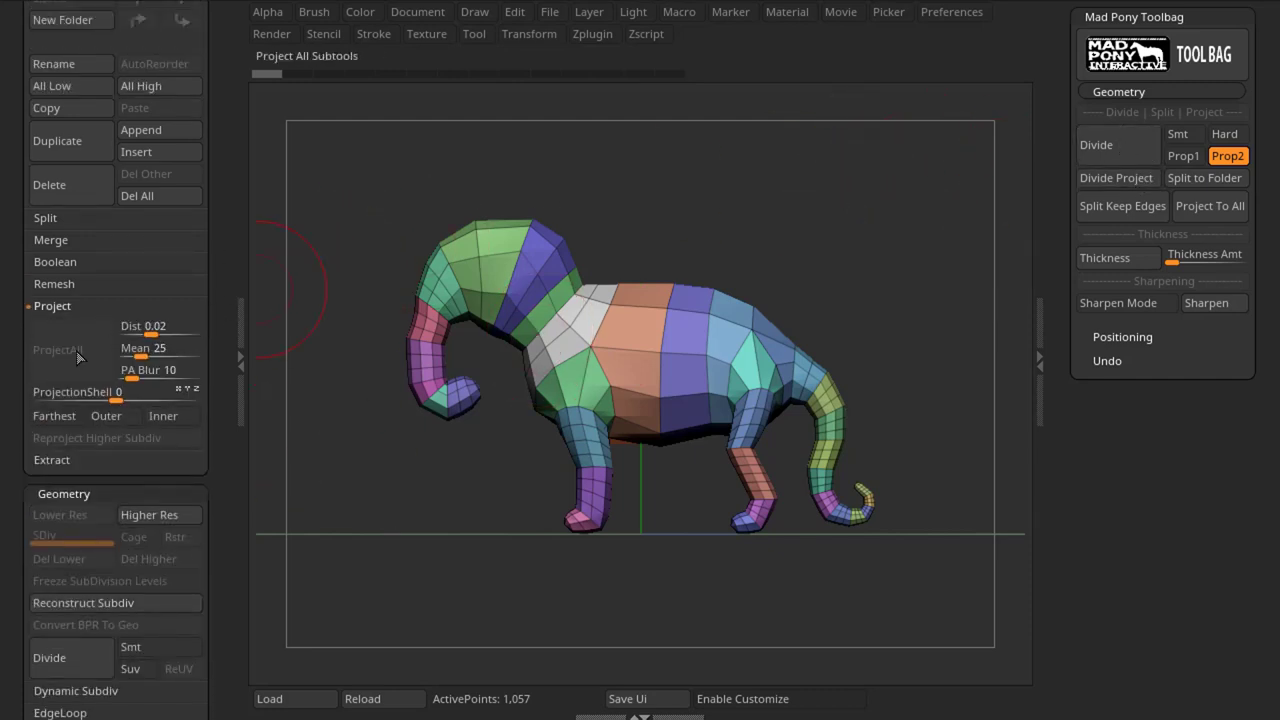
scroll(234, 277, up, 6)
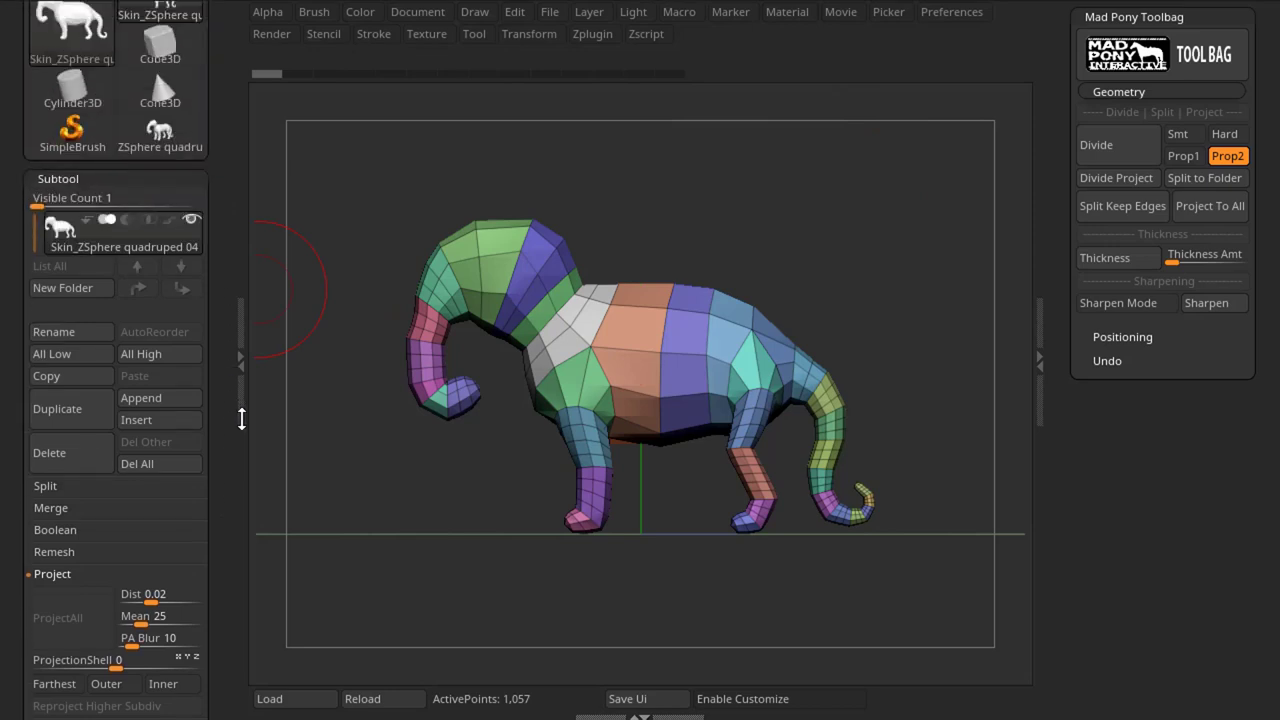
scroll(241, 419, up, 1)
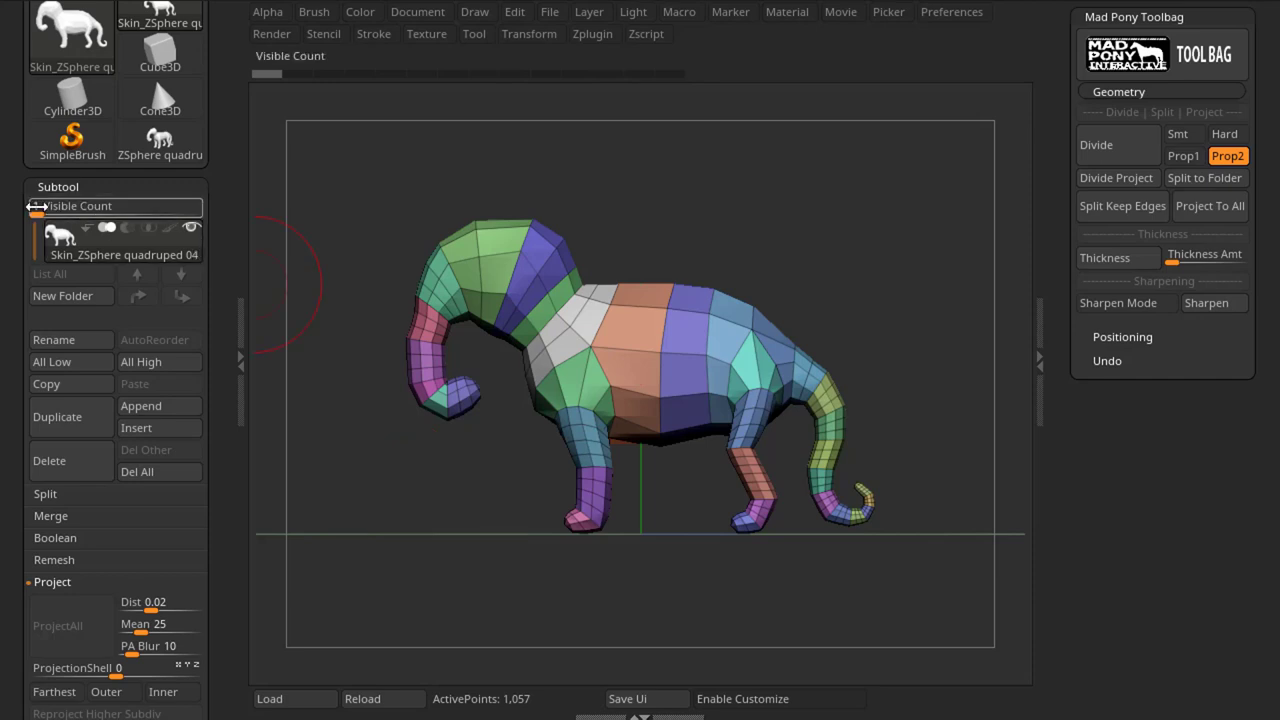
drag(36, 207, 88, 208)
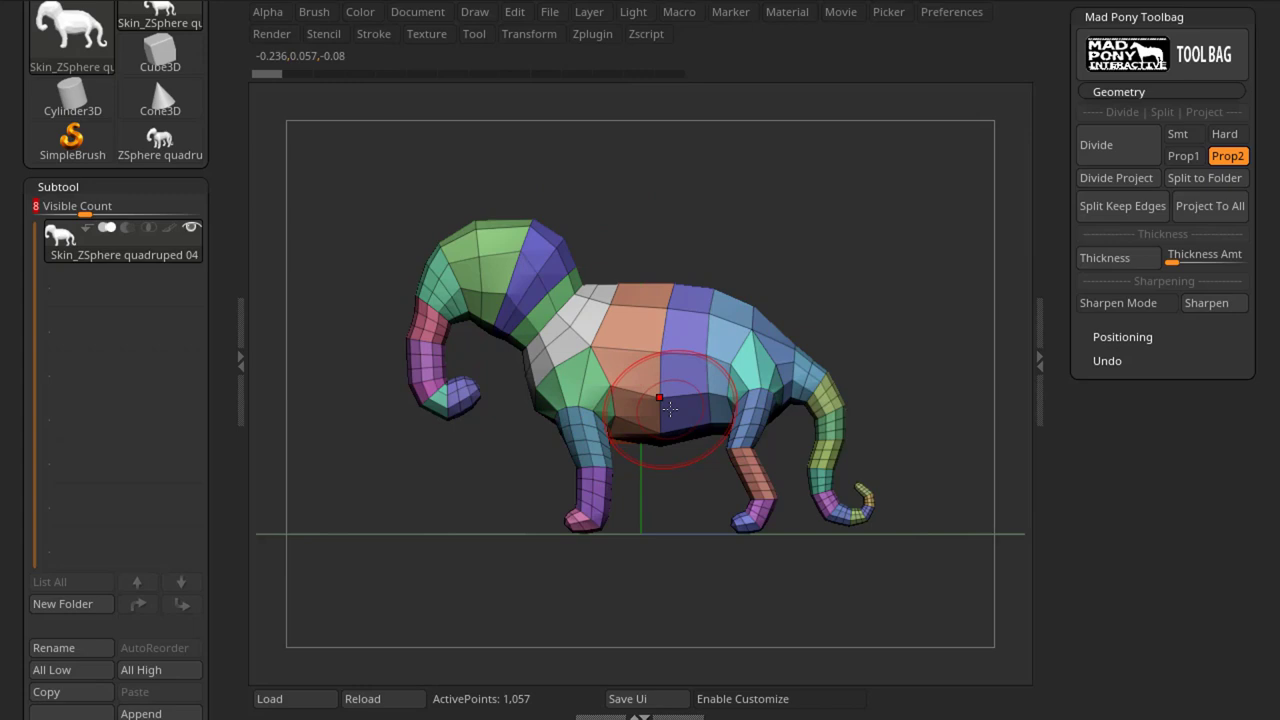
Step: Split the elephant mesh by polygroups into a new subtool folder named My Folder
click(1199, 180)
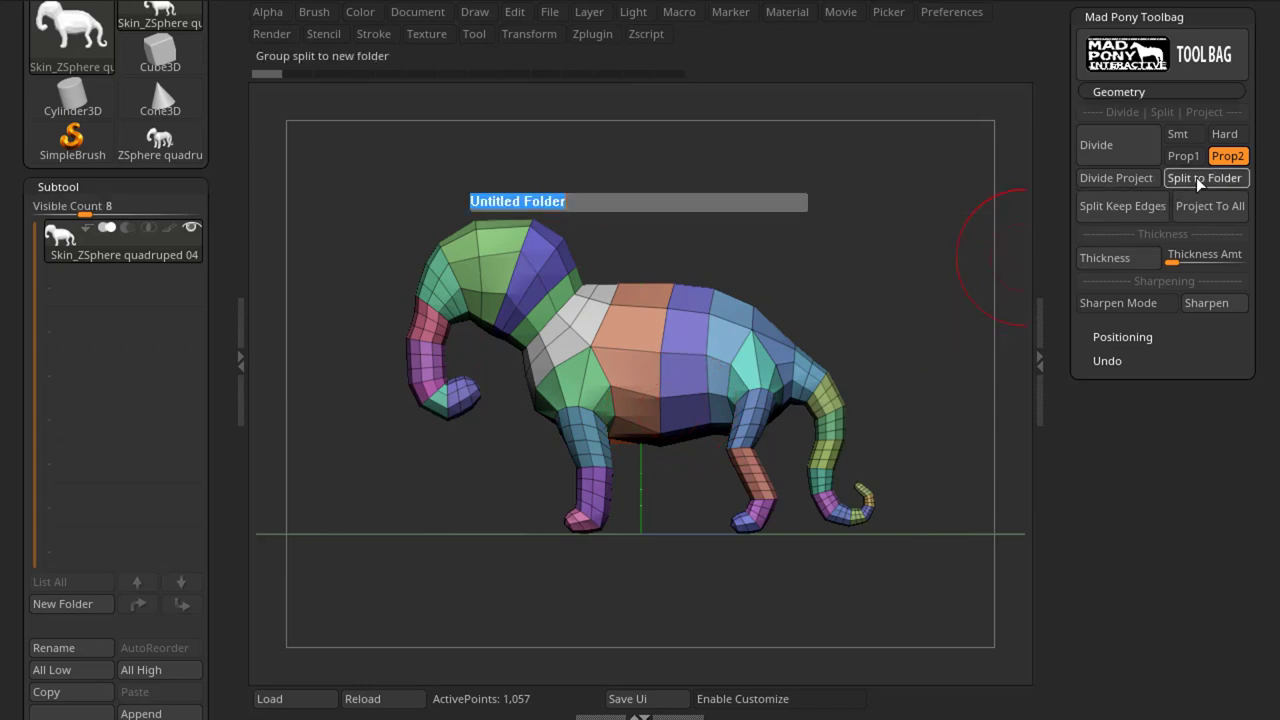
text(My Folder)
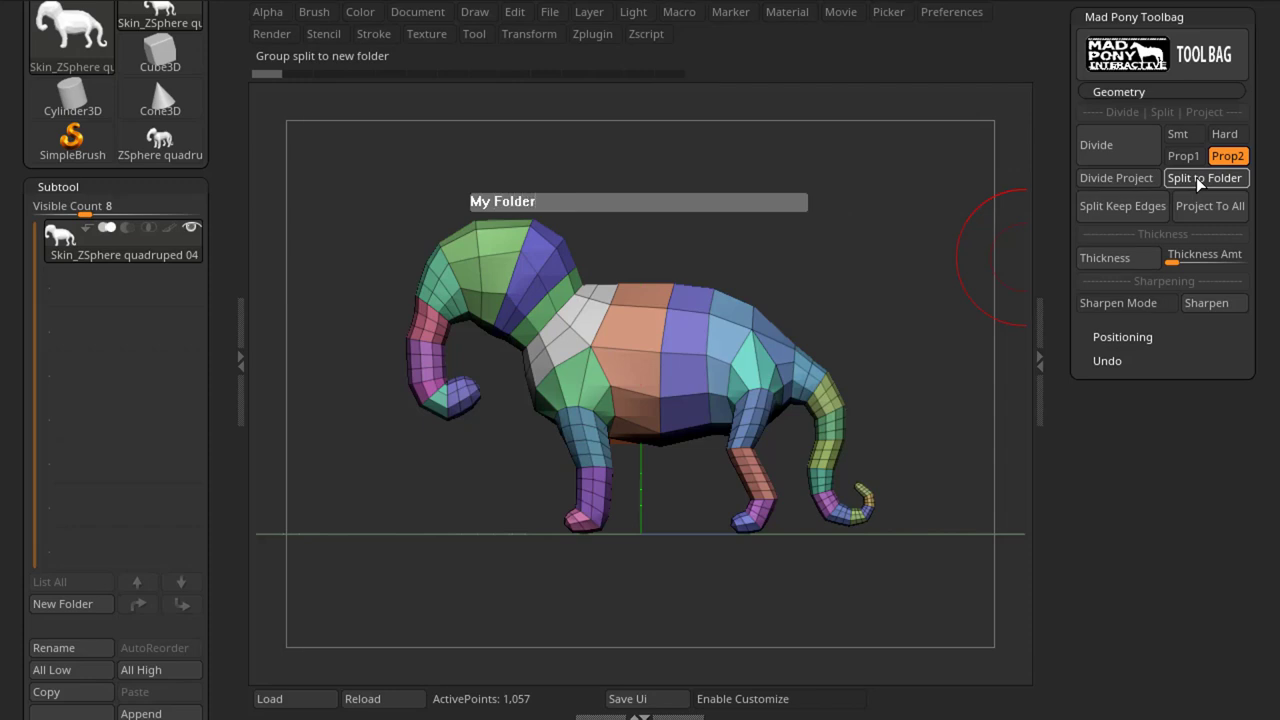
key(Return)
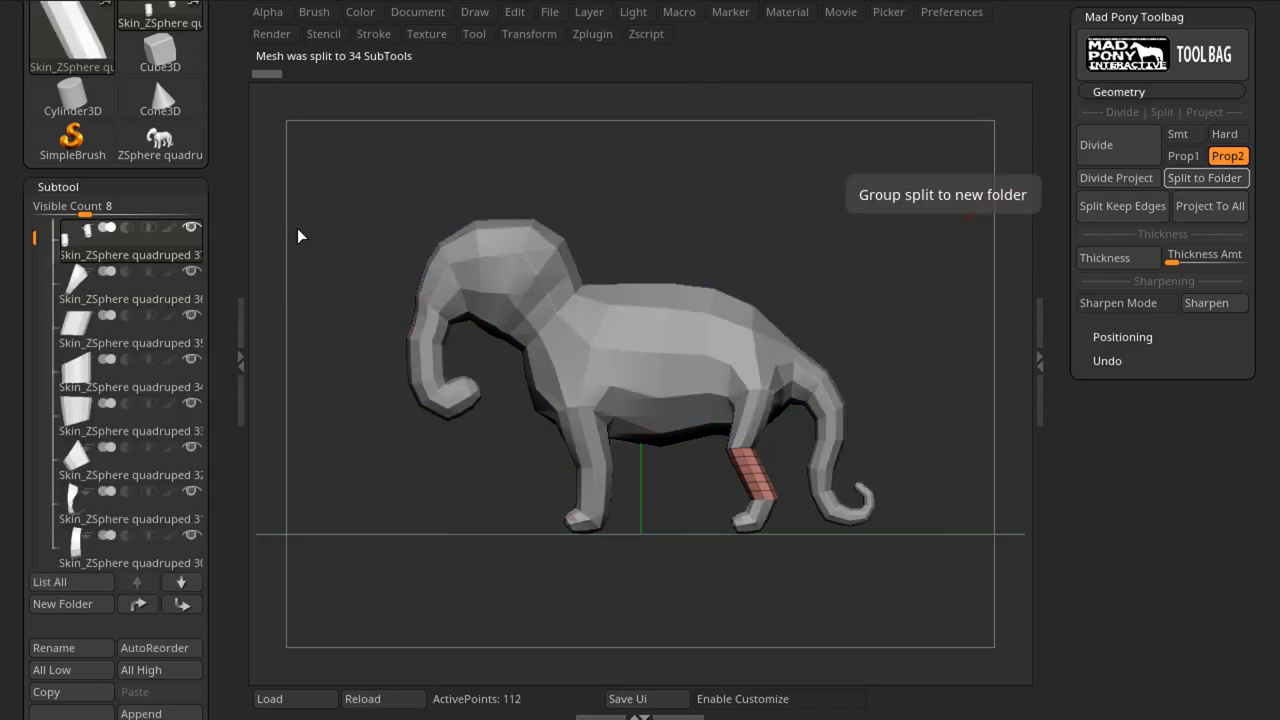
scroll(34, 215, up, 1)
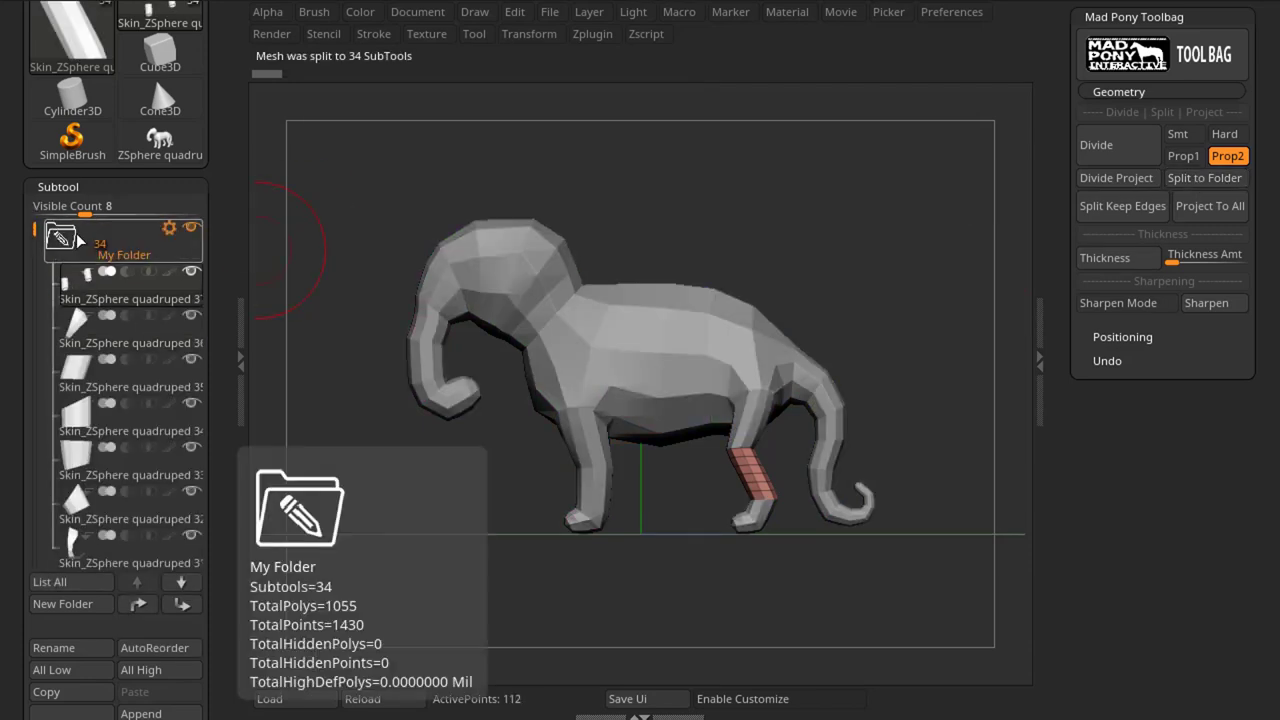
Step: Step down through the subtools in My Folder to examine each separated body part
click(181, 584)
click(181, 584)
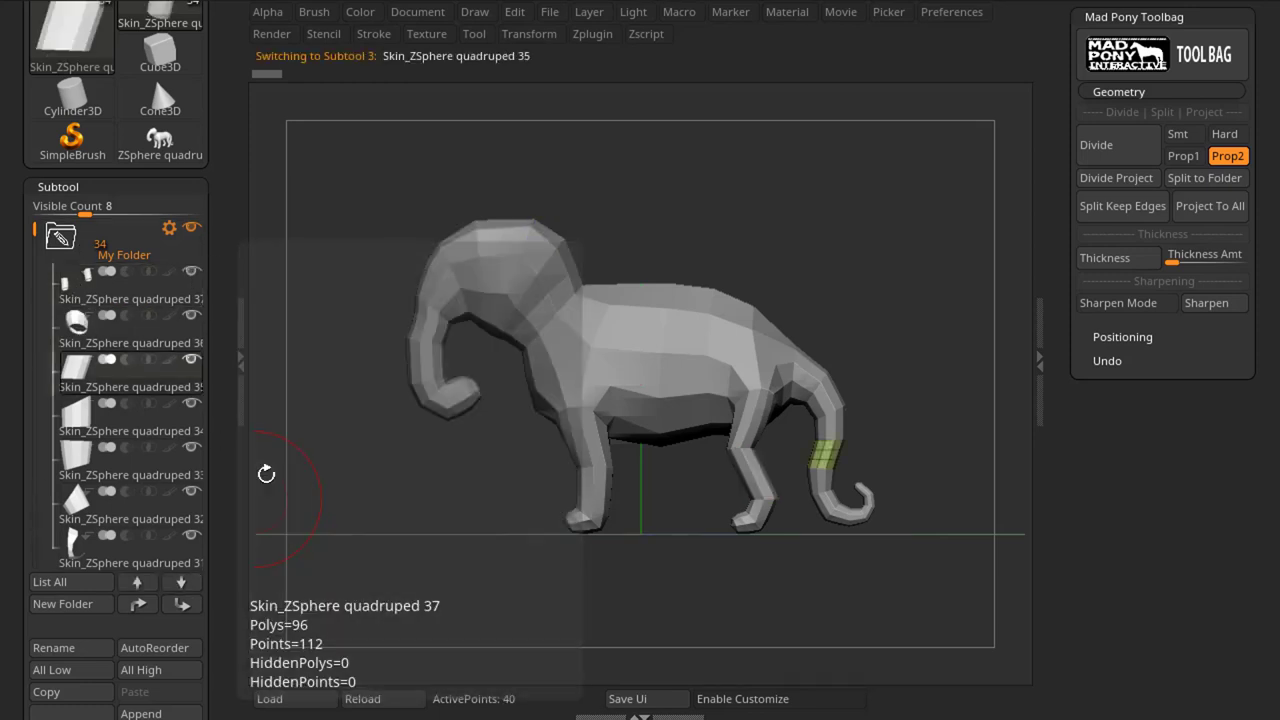
click(181, 582)
click(181, 582)
click(181, 582)
click(181, 582)
click(181, 582)
click(181, 582)
click(181, 582)
click(181, 582)
click(181, 582)
click(181, 582)
click(181, 582)
click(181, 582)
click(181, 582)
click(181, 582)
click(181, 582)
click(181, 582)
click(181, 582)
click(181, 582)
click(181, 580)
click(181, 580)
click(181, 580)
click(181, 580)
click(181, 580)
click(181, 580)
click(181, 582)
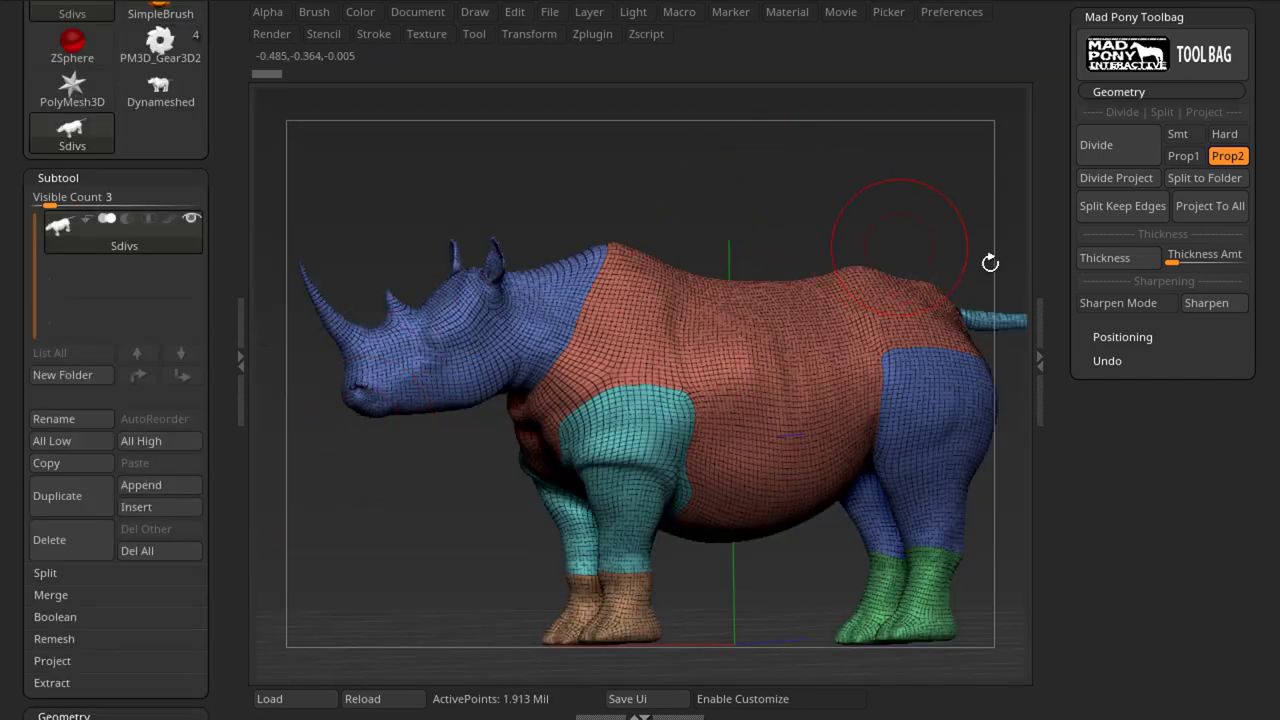
Step: Start Split Keep Edges on the rhino and try the Grow x1 and Grow x2 mask adjustments before resetting the mask
click(1109, 214)
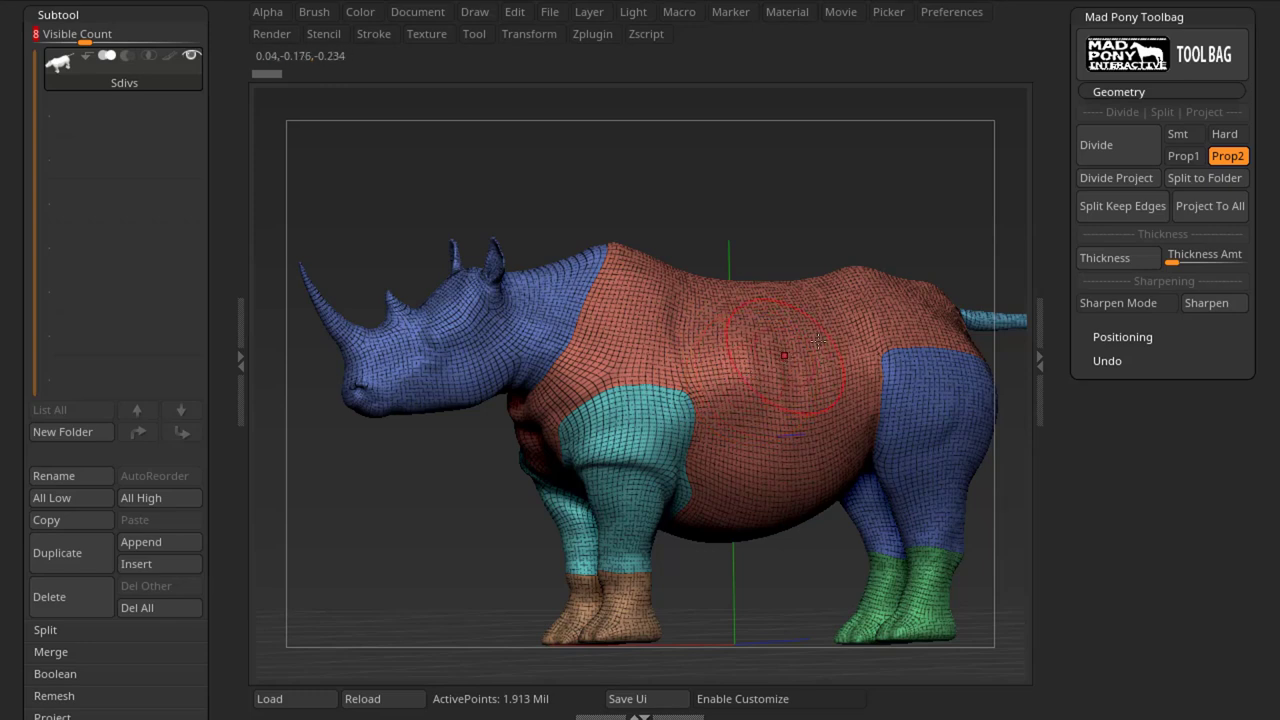
click(1116, 214)
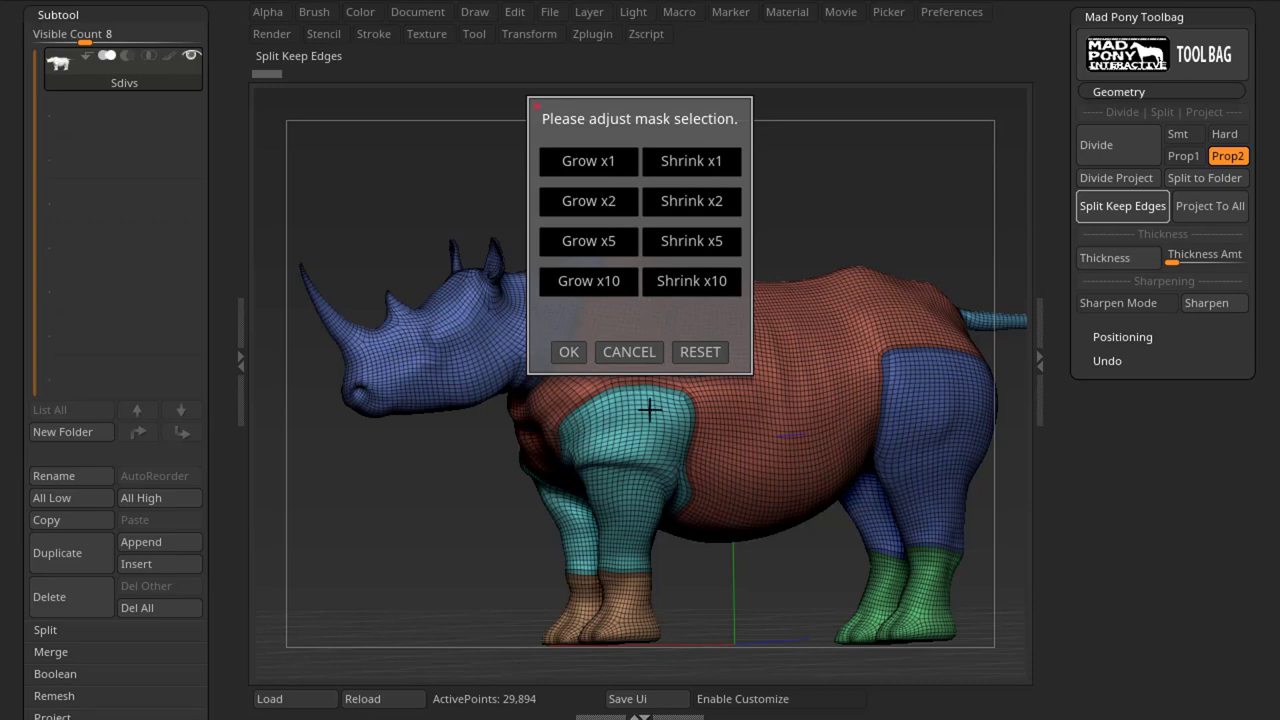
click(634, 163)
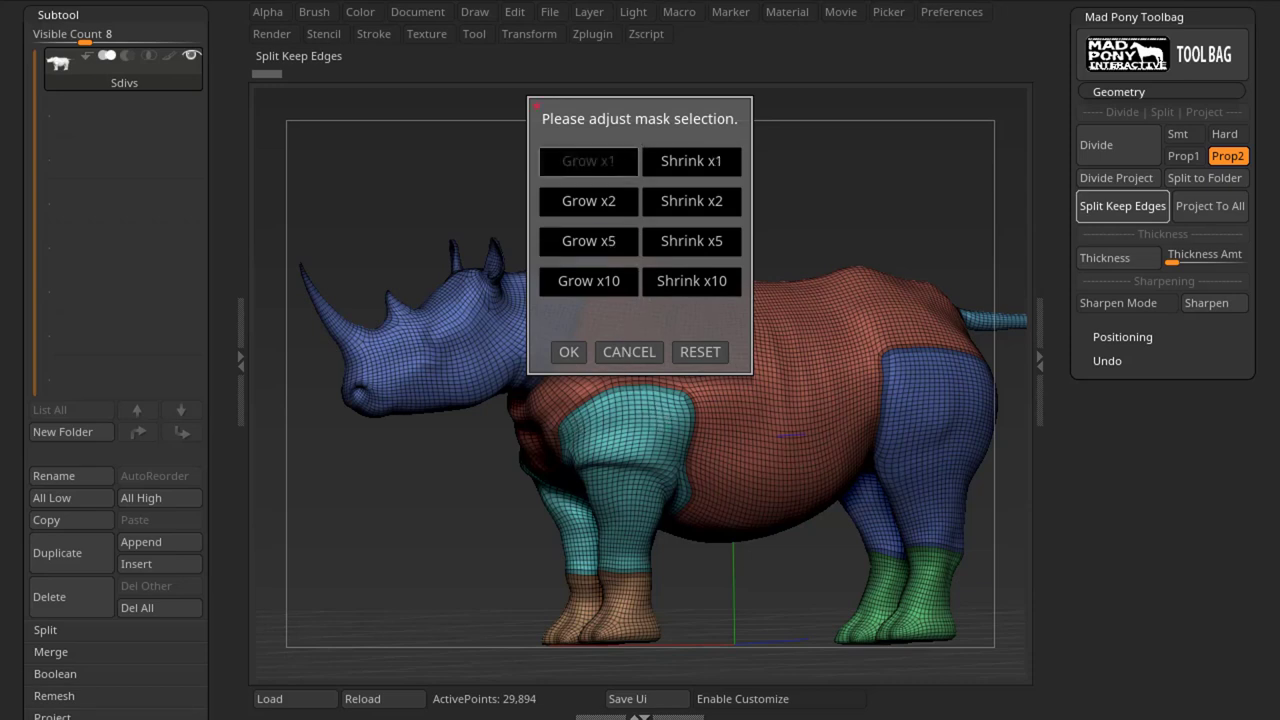
click(588, 201)
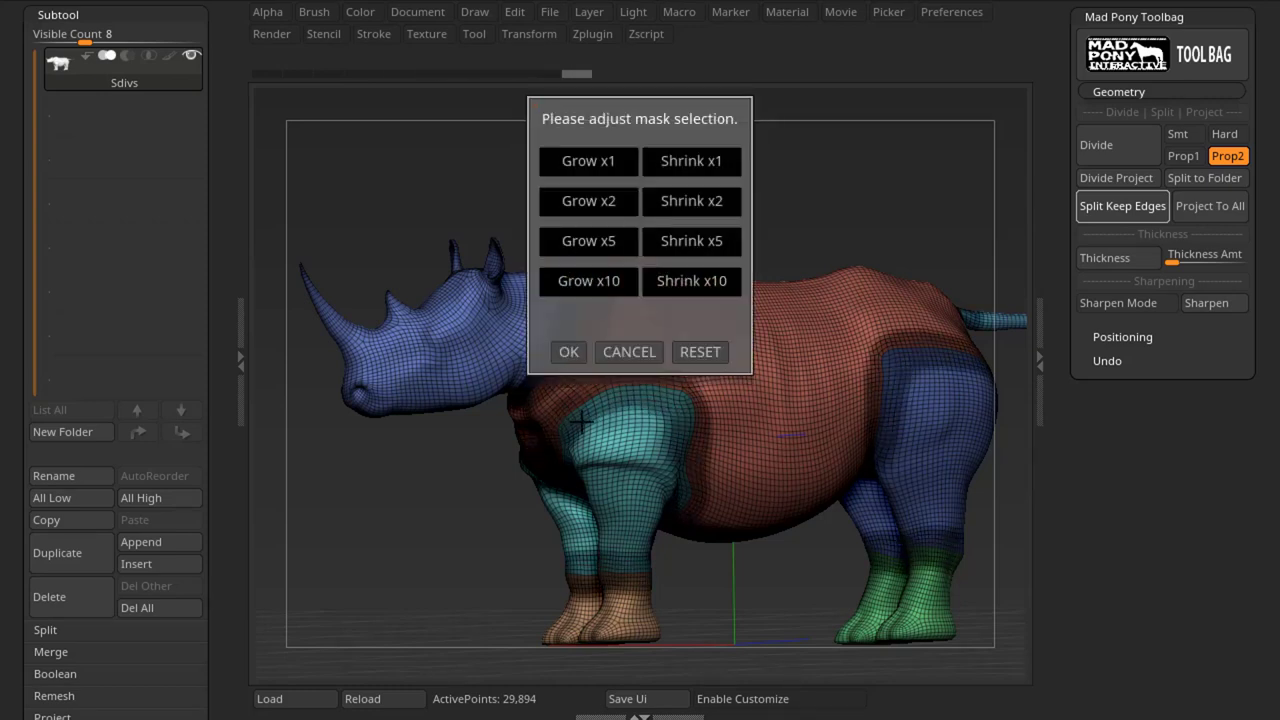
click(697, 351)
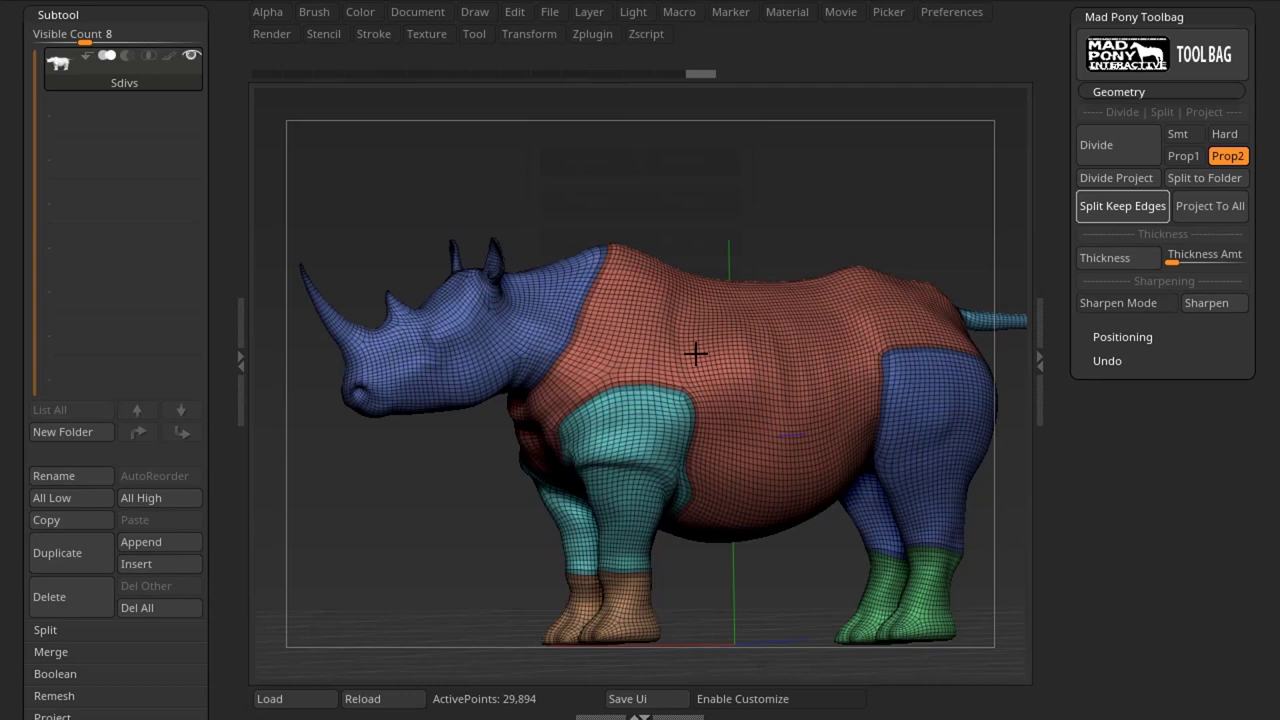
Step: Grow the polygroup border mask with repeated Grow x1 adjustments and carry out the split
click(650, 282)
click(611, 160)
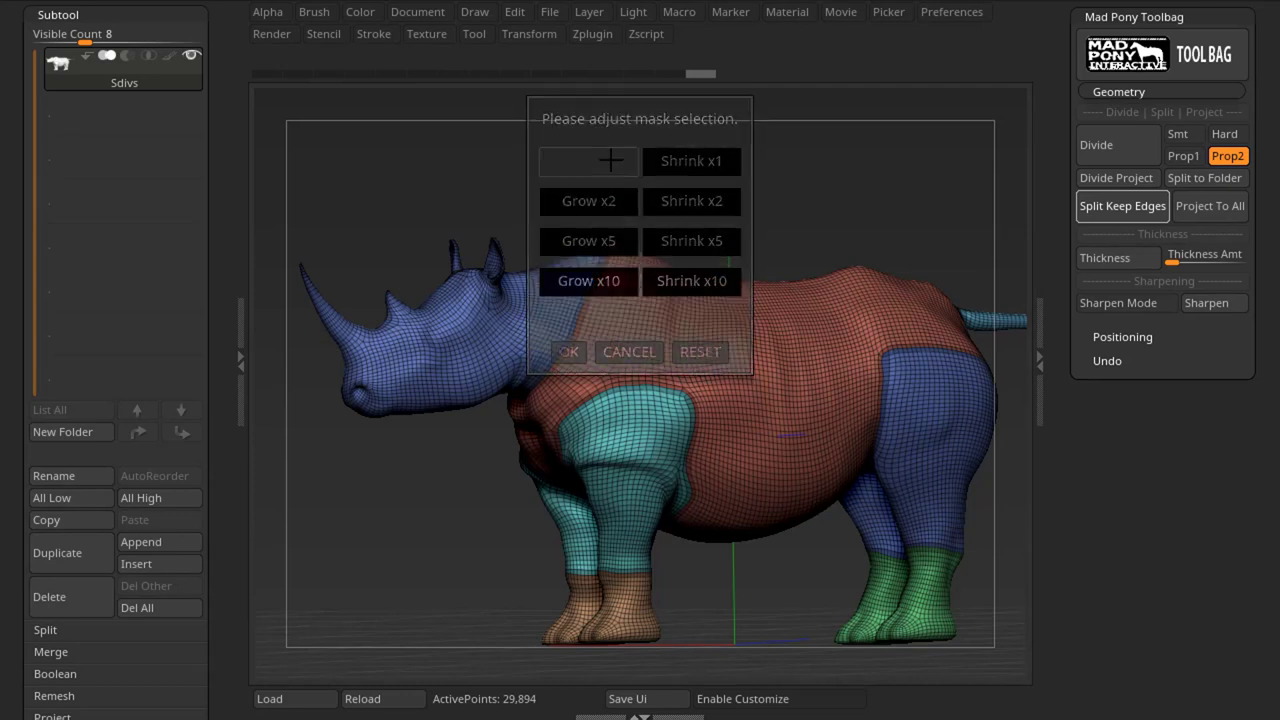
click(611, 160)
click(671, 162)
click(623, 161)
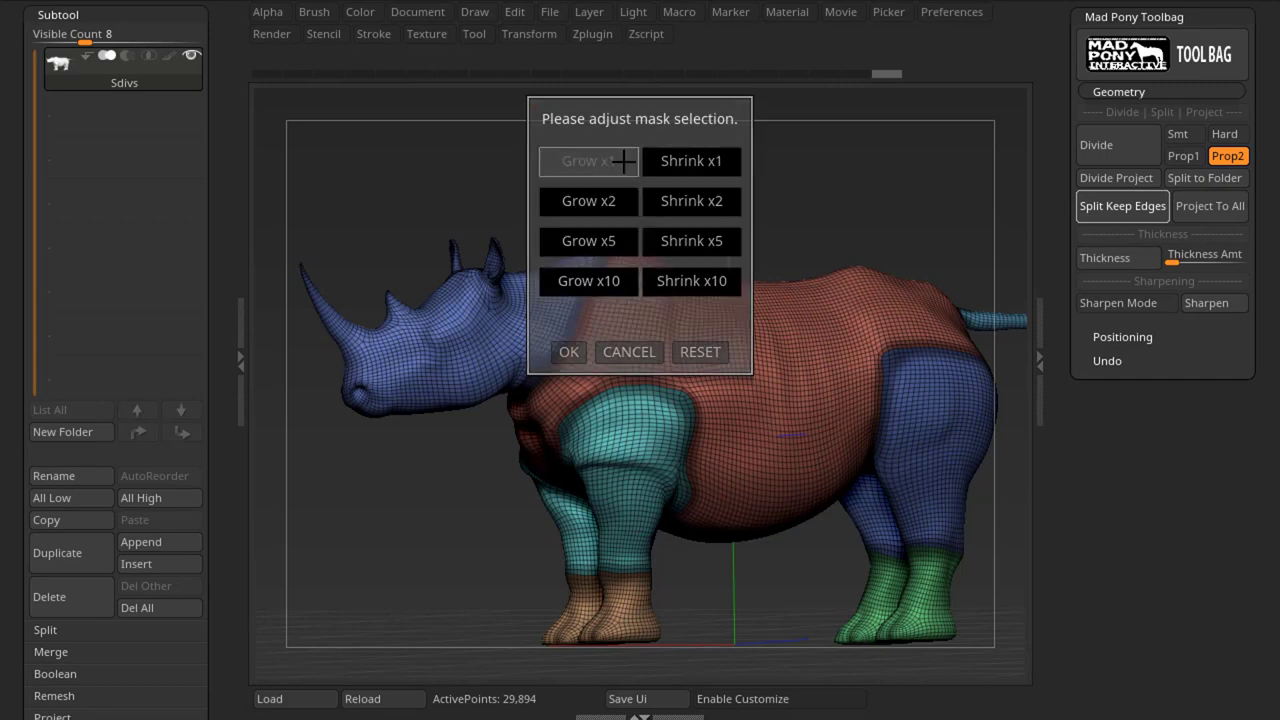
click(620, 161)
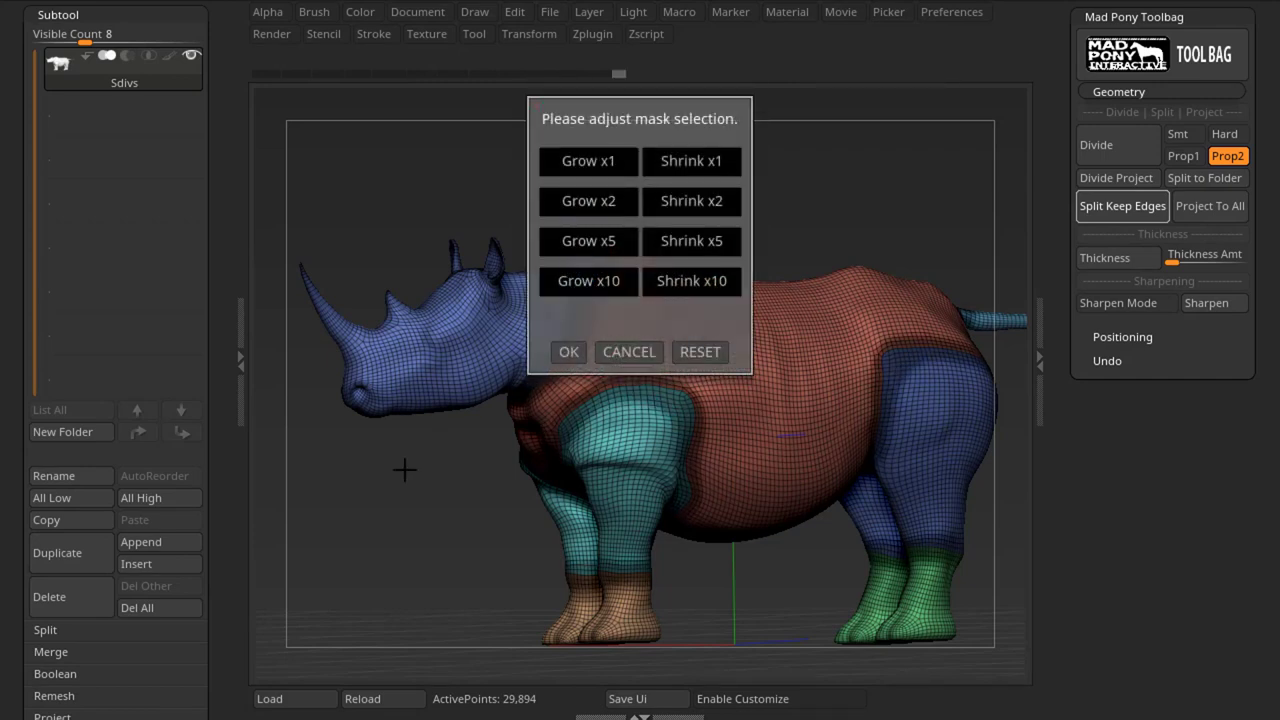
click(570, 352)
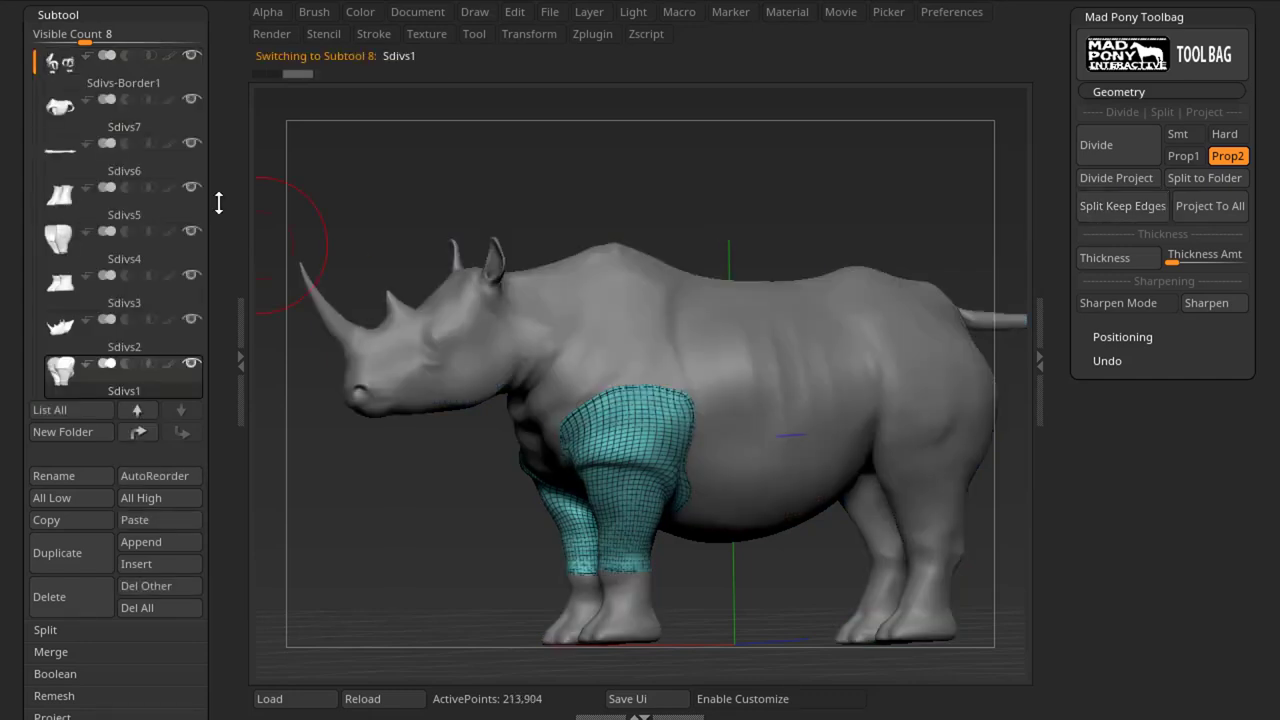
Step: Isolate the border subtool and examine the edge bands from a slightly rotated view
click(62, 76)
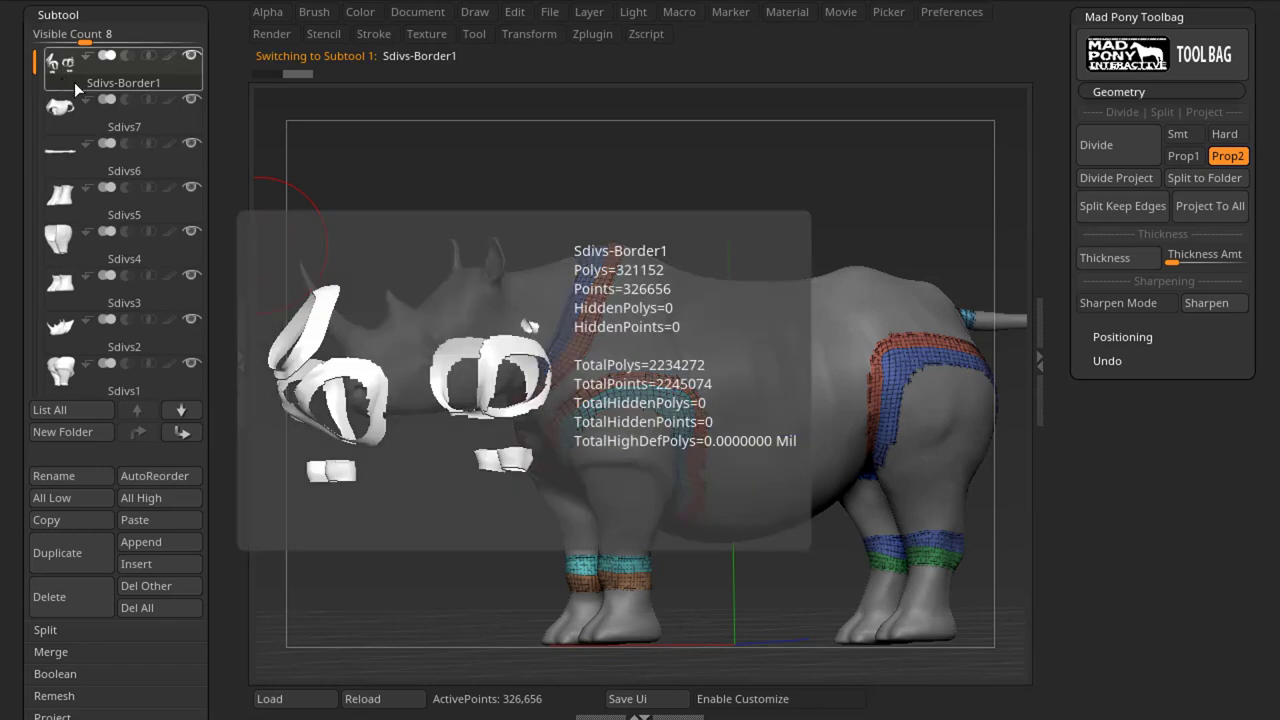
click(191, 57)
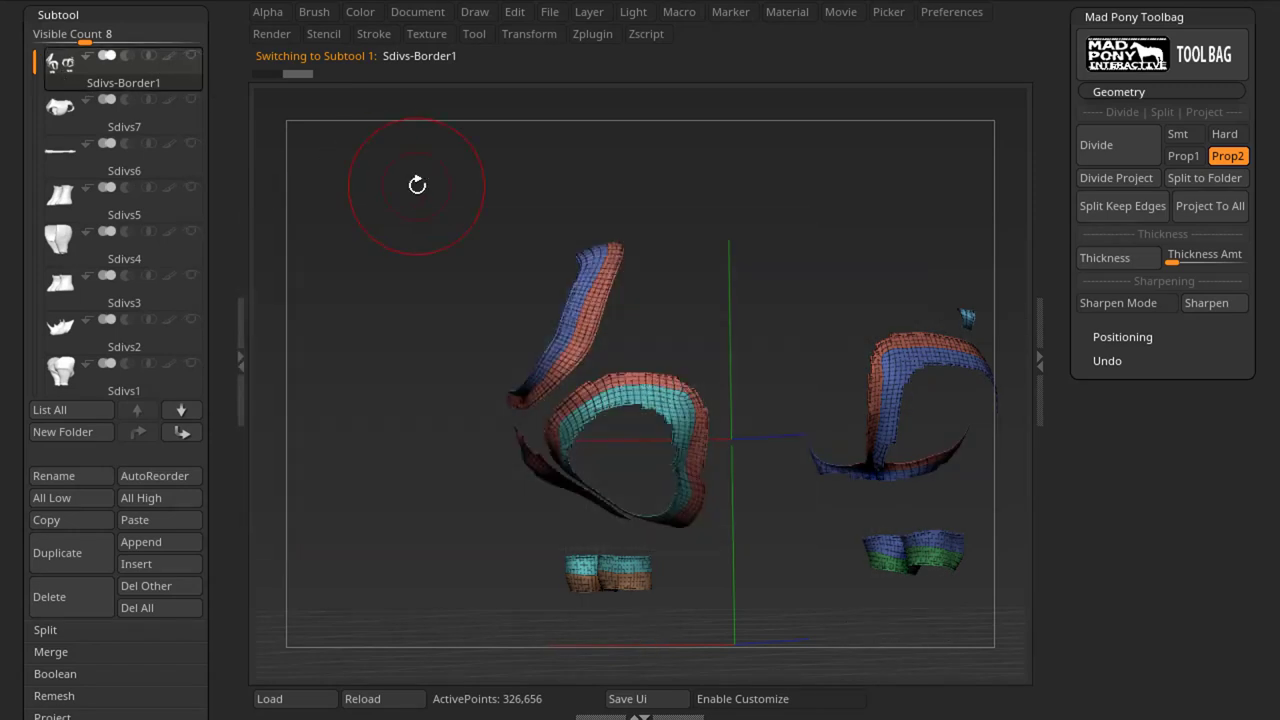
mouse_move(435, 219)
mouse_down()
mouse_move(514, 200)
mouse_move(654, 211)
mouse_move(420, 217)
mouse_up()
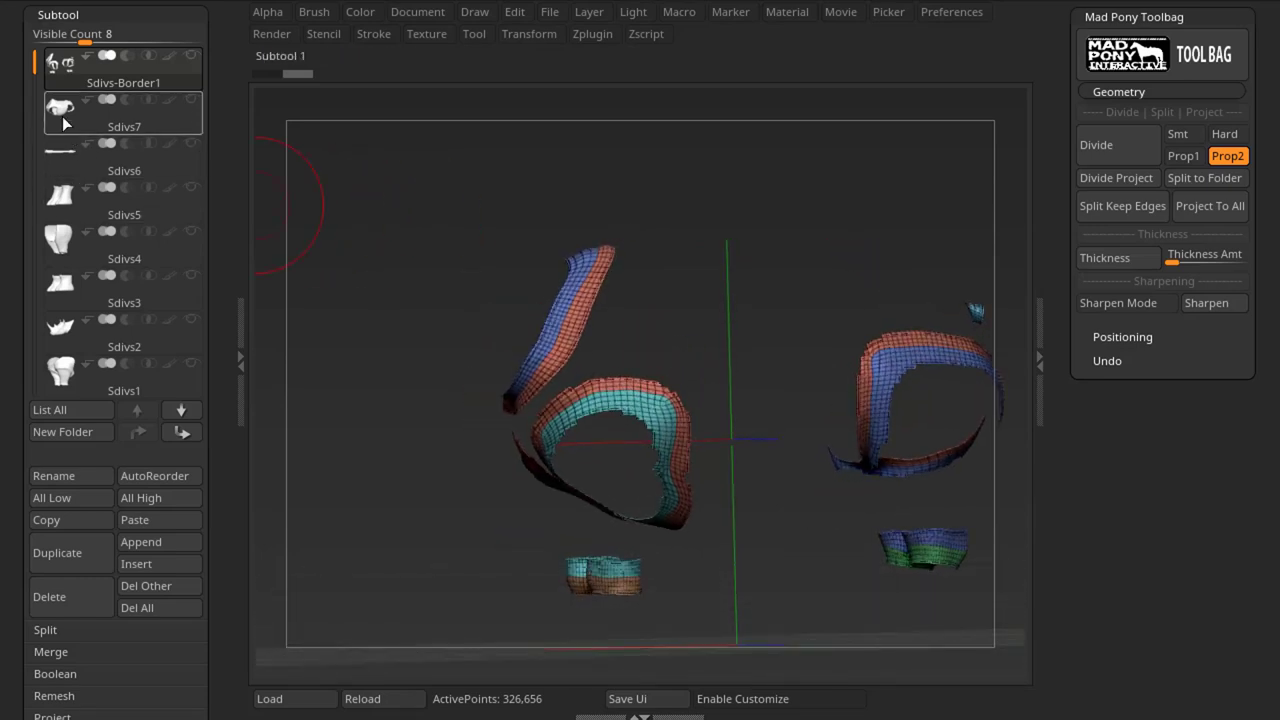
Step: Step down and back up through the isolated rhino subtools to examine each split body part
click(63, 122)
click(60, 240)
key(Down)
key(Down)
key(Down)
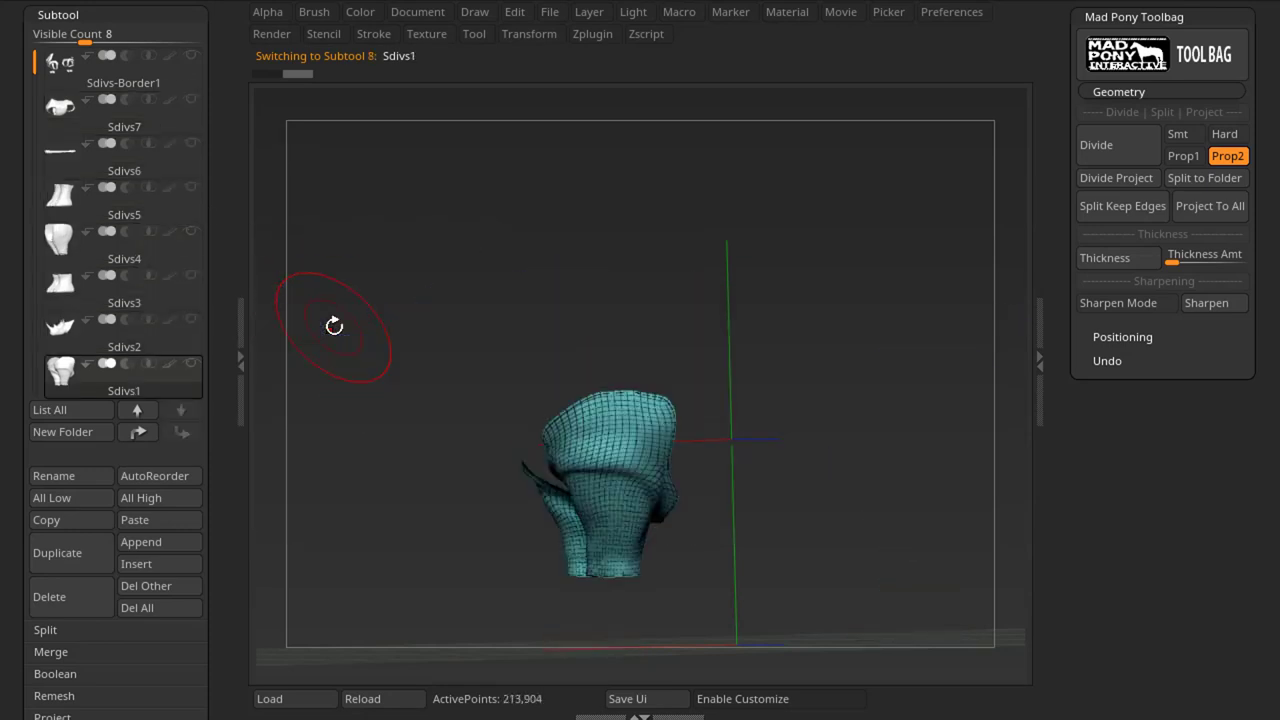
key(Up)
key(Up)
key(Up)
key(Up)
key(Up)
key(Up)
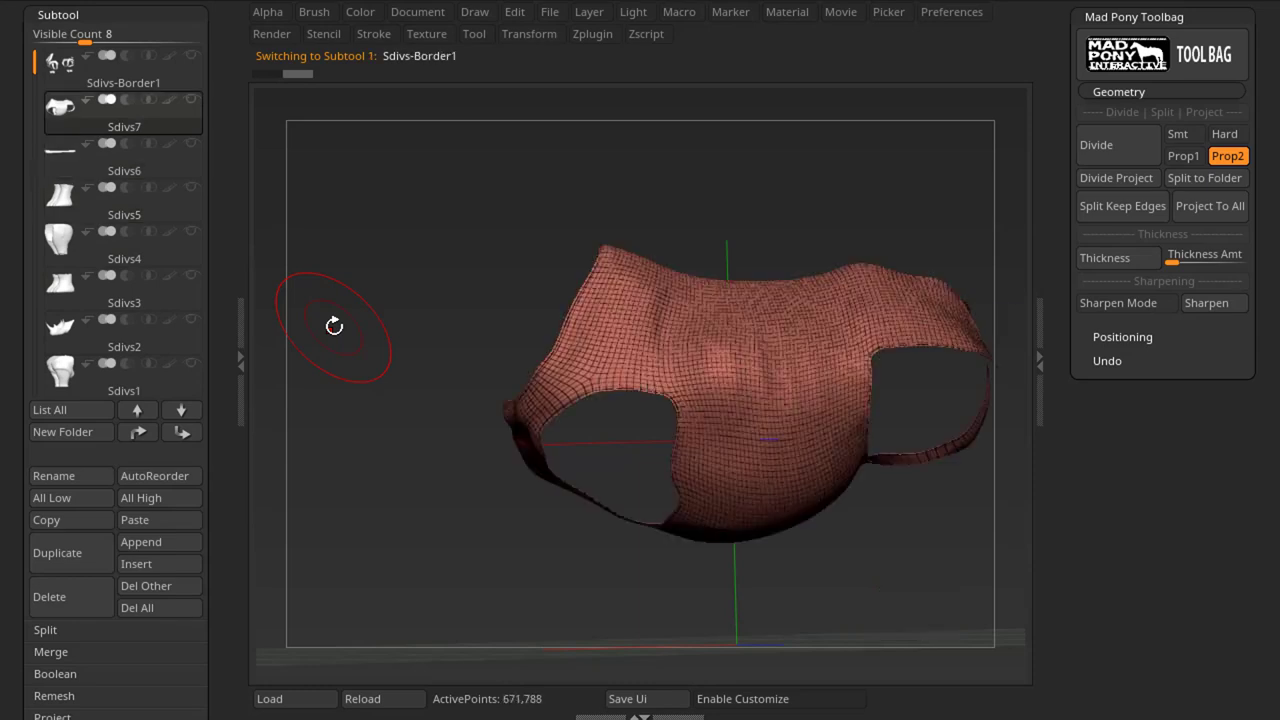
key(Up)
key(Down)
key(Down)
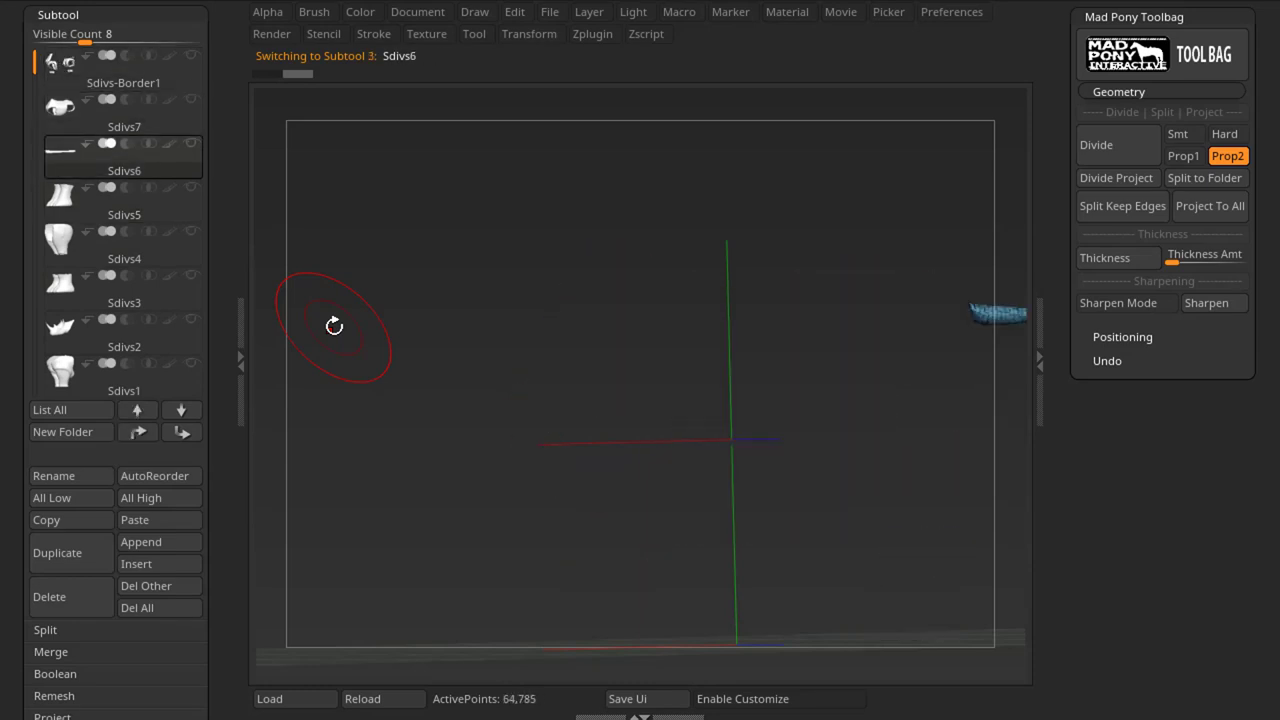
Step: Select the border subtool with all parts shown again and set the subtool list's visible count to 9
click(97, 57)
click(91, 41)
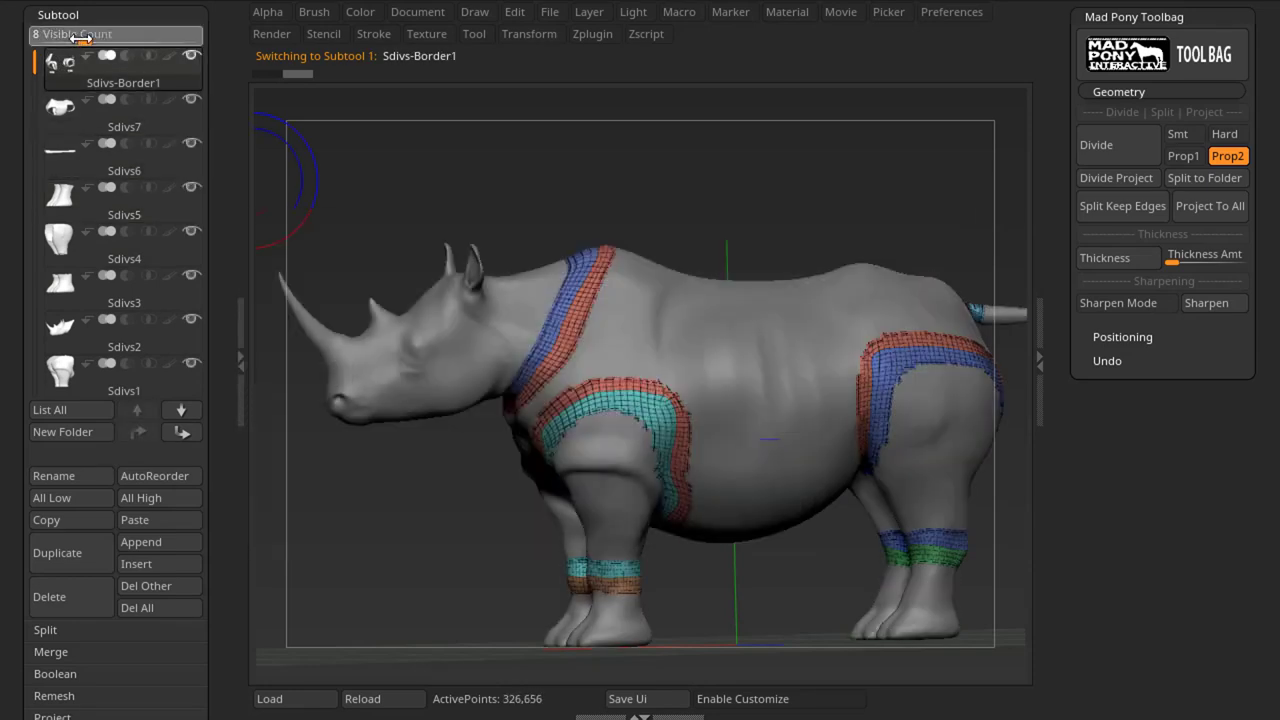
Step: Sculpt test strokes on the head, torso and upper front leg subtools, staying inside their polygroup borders
click(58, 333)
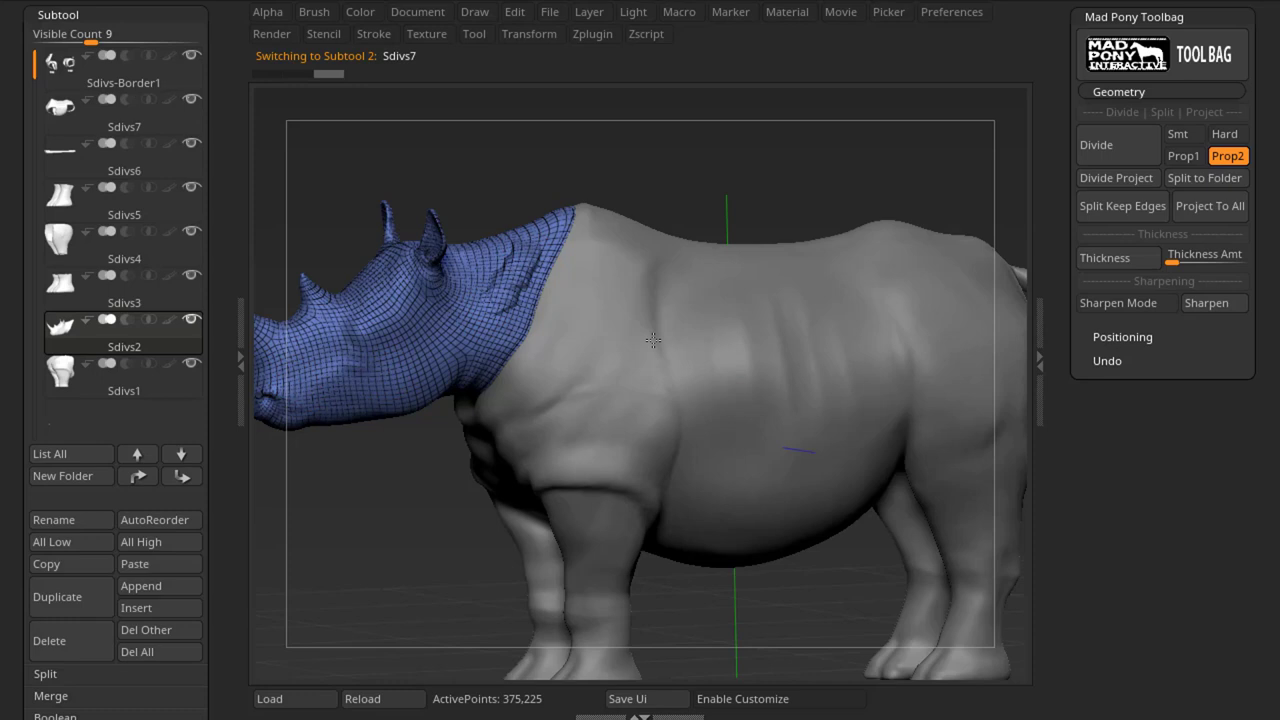
alt+click(540, 302)
mouse_move(560, 325)
mouse_down()
mouse_move(598, 294)
mouse_move(626, 306)
mouse_up()
mouse_move(582, 268)
mouse_down()
mouse_move(608, 250)
mouse_move(640, 268)
mouse_up()
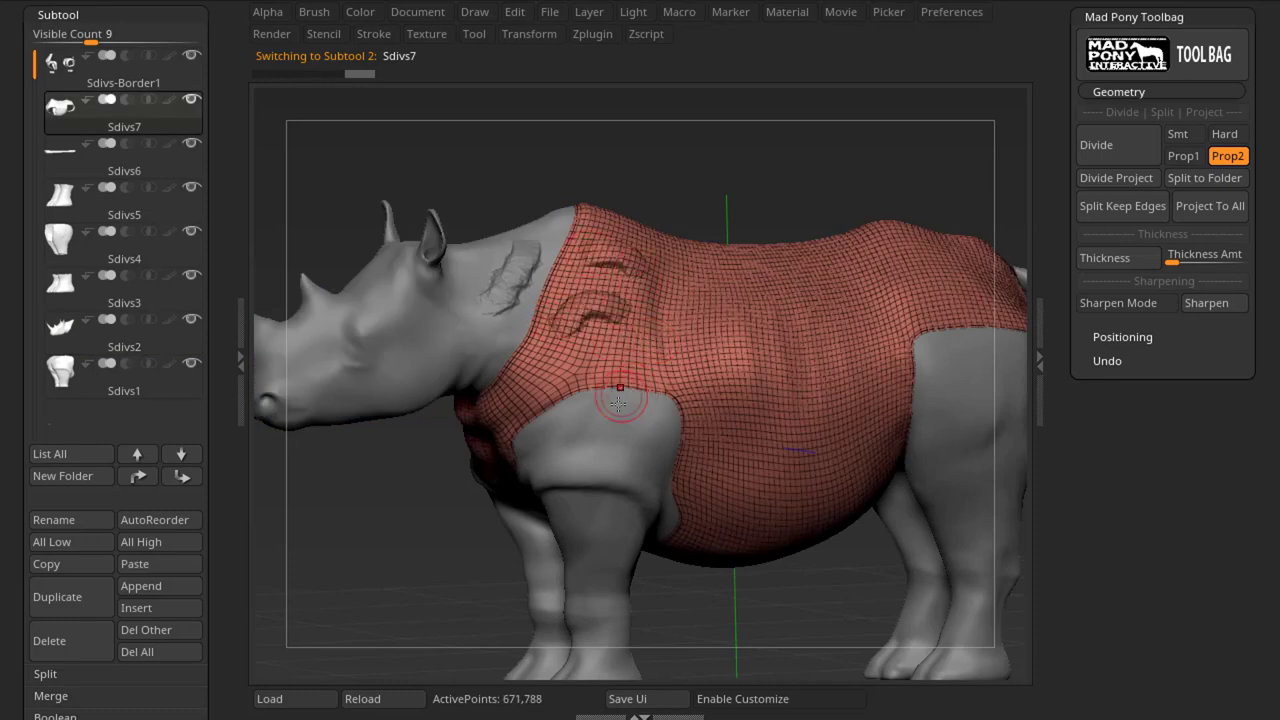
alt+click(606, 428)
drag(584, 438, 596, 468)
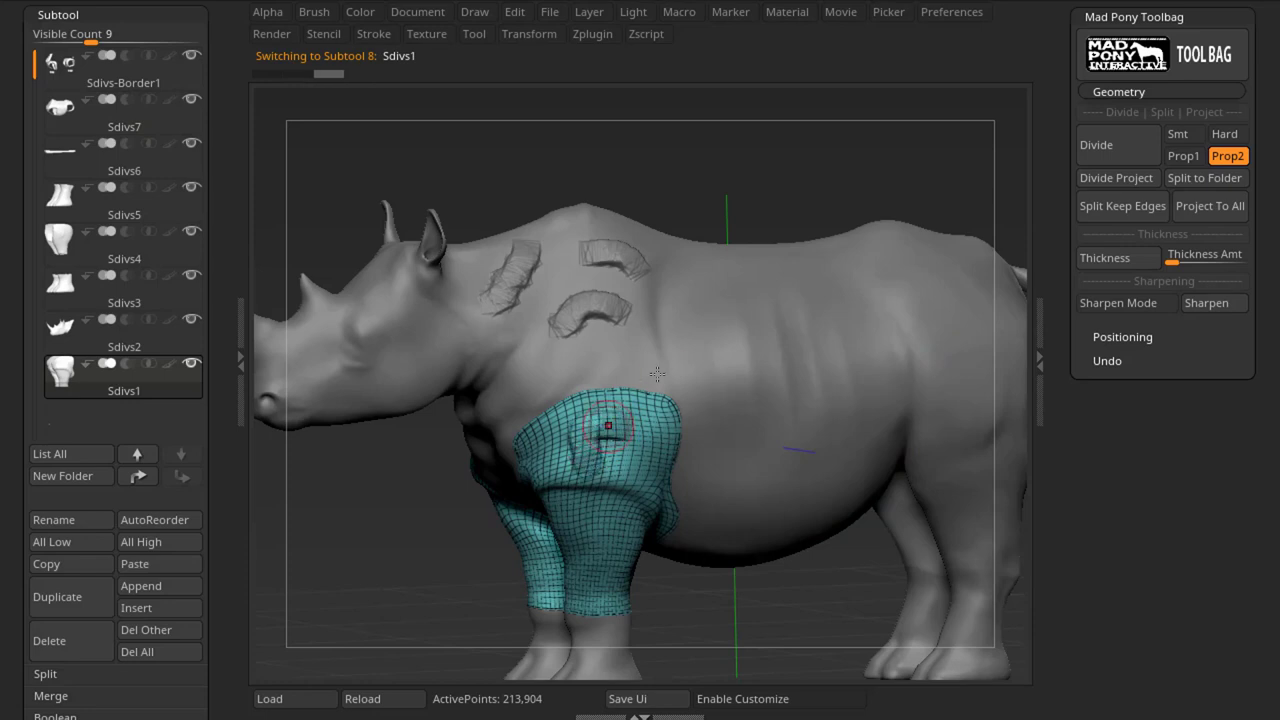
Step: Sculpt strokes on the border subtool across the neck, shoulder, hip and ankle seams, and compare it with the head subtool
click(60, 66)
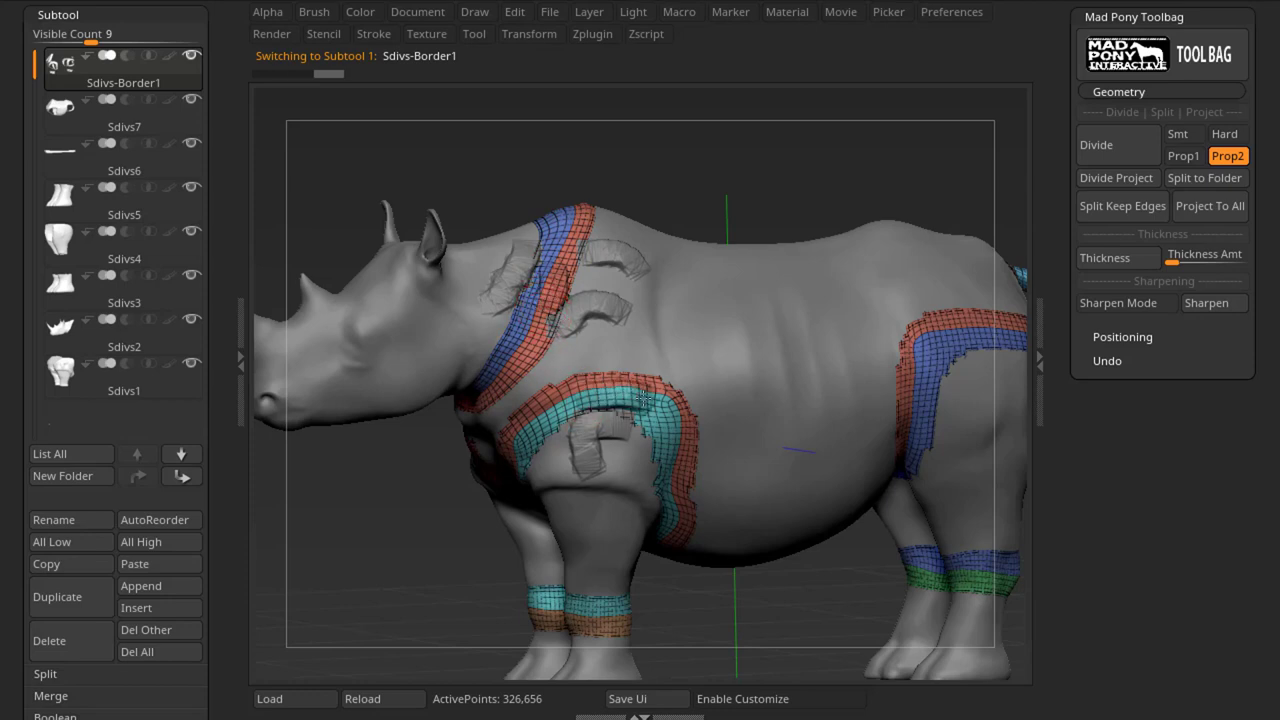
mouse_move(965, 327)
mouse_down()
mouse_move(924, 382)
mouse_move(931, 448)
mouse_up()
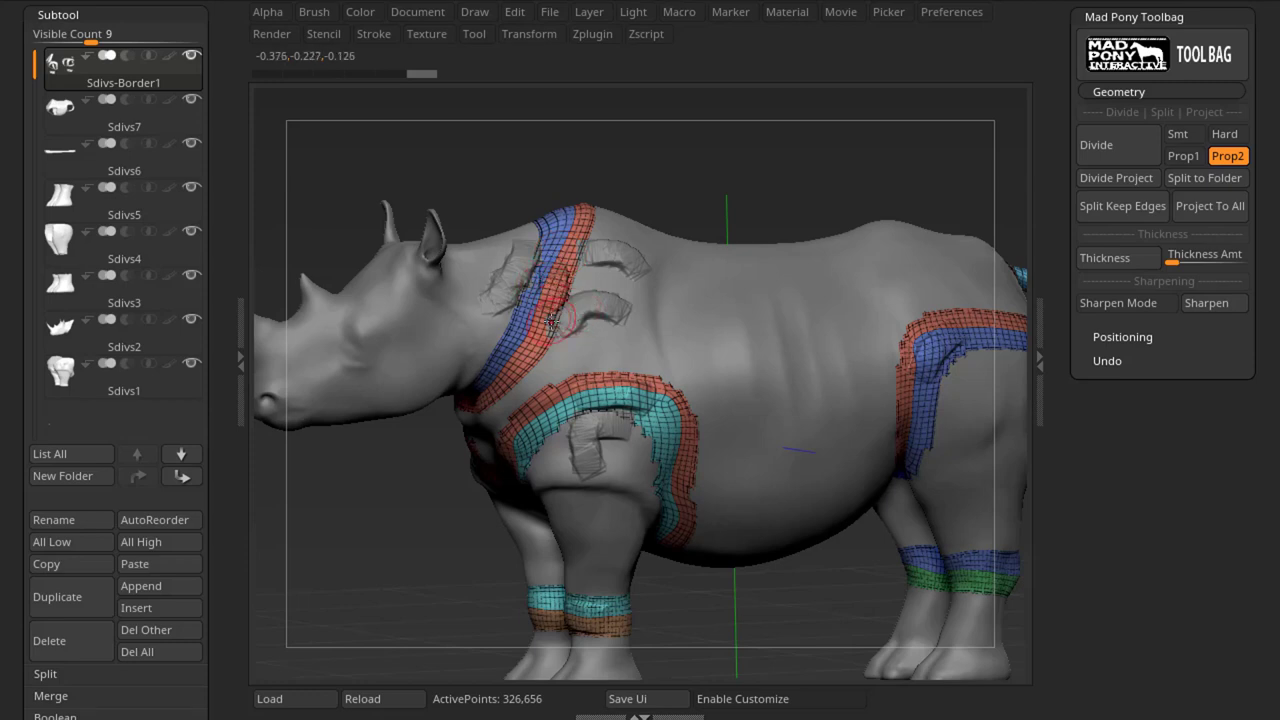
alt+click(417, 303)
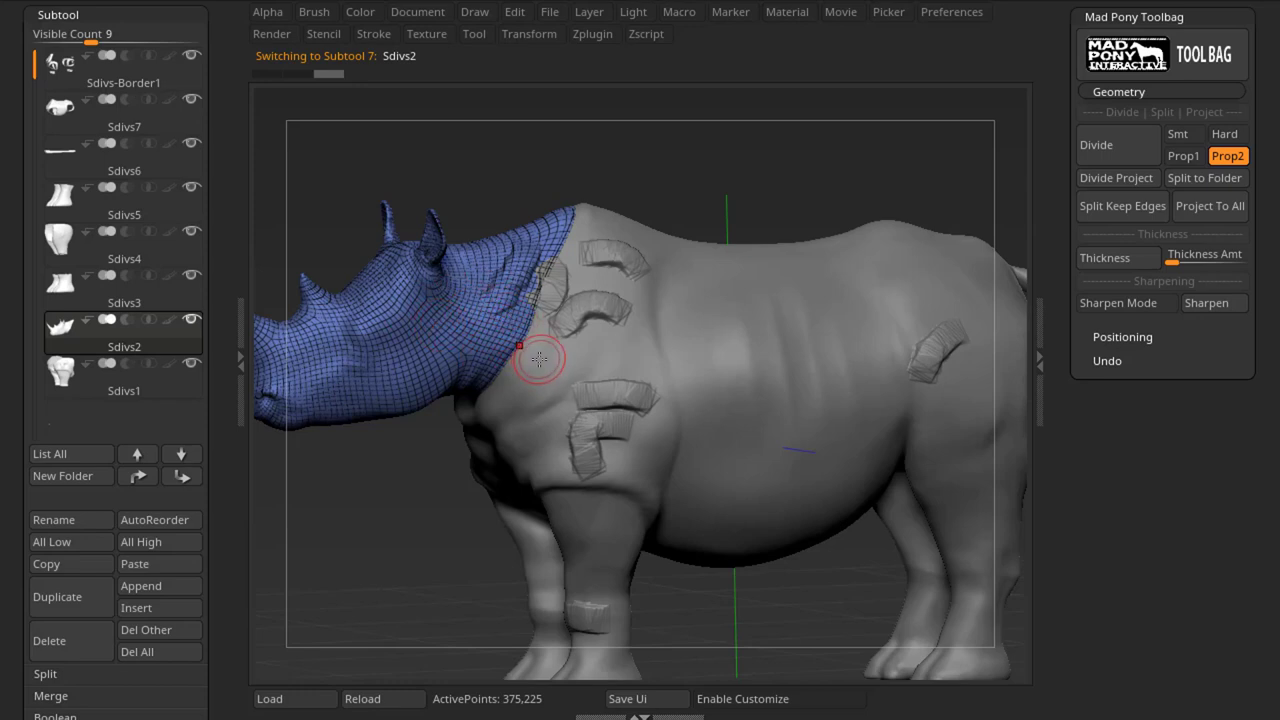
click(89, 79)
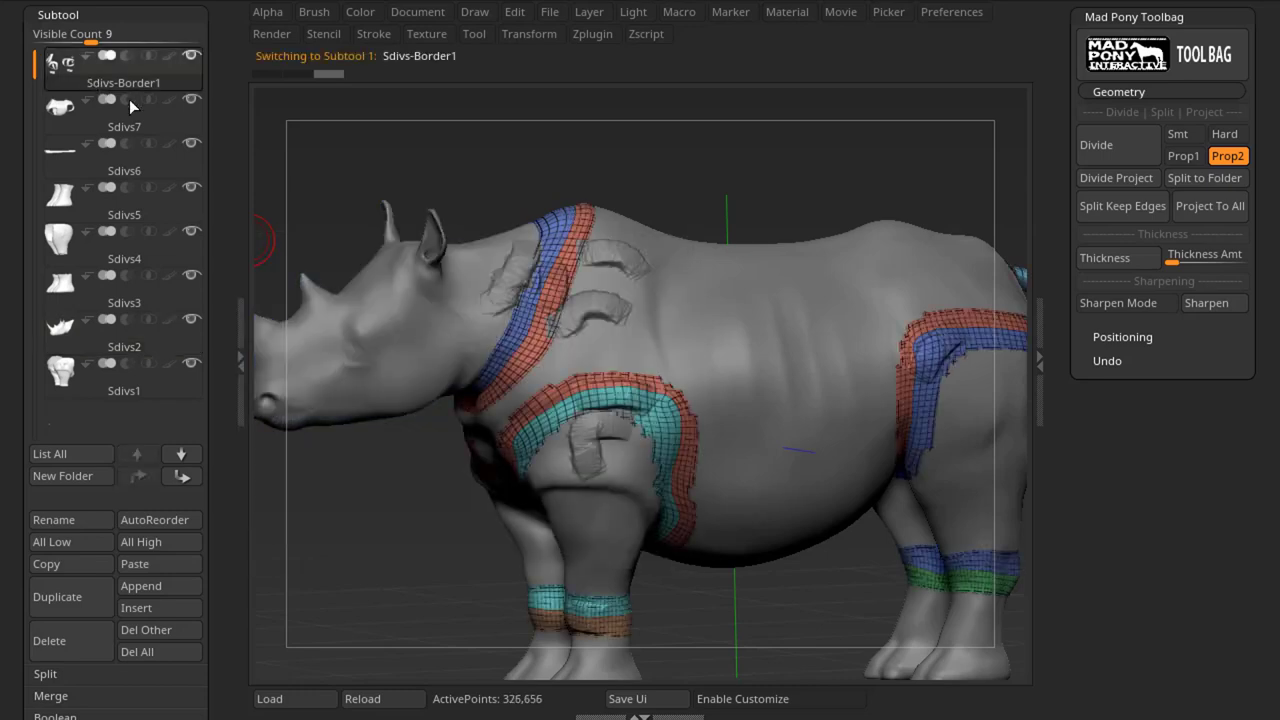
Step: Undo the test strokes on the head, torso and front leg subtools, leaving the border subtool selected
mouse_move(161, 85)
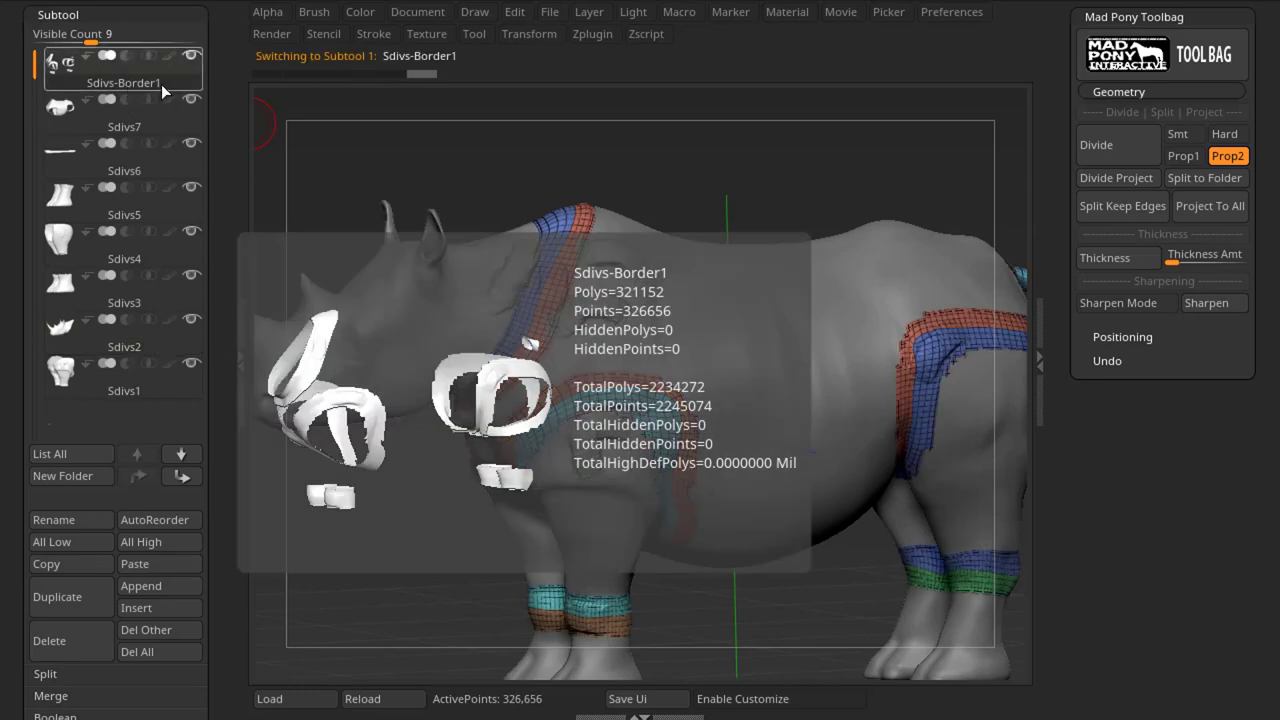
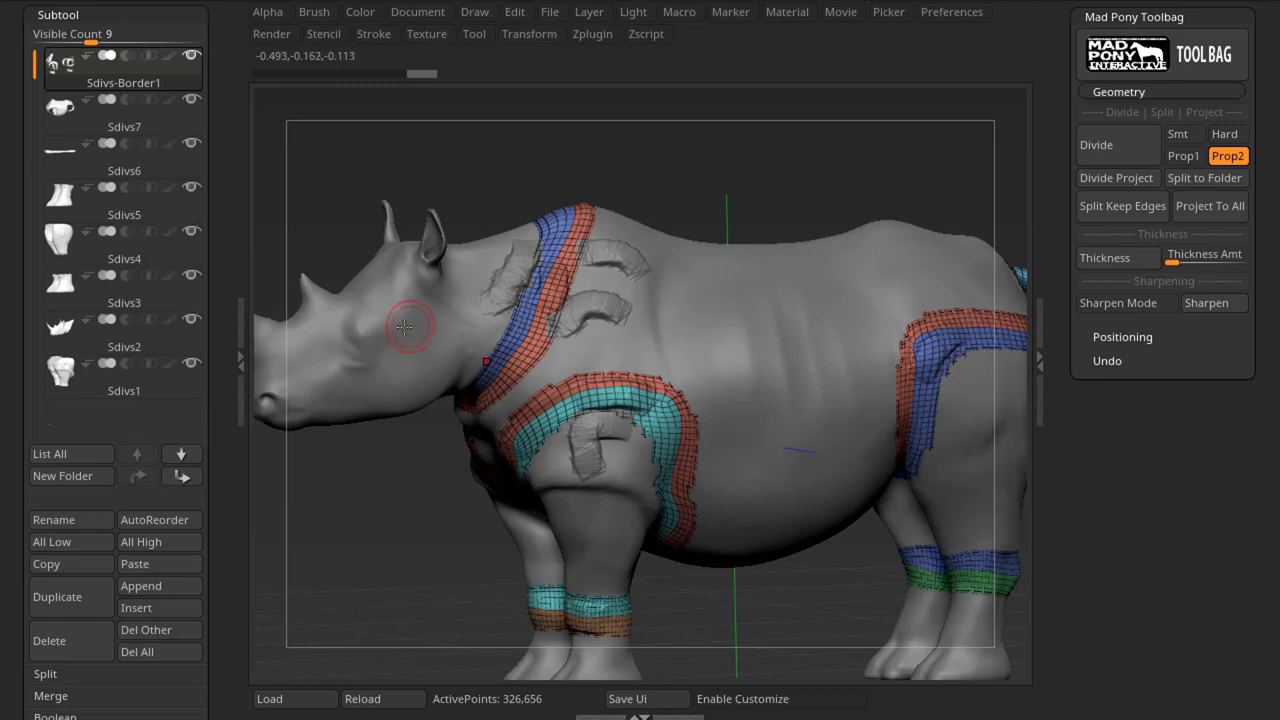
alt+click(478, 360)
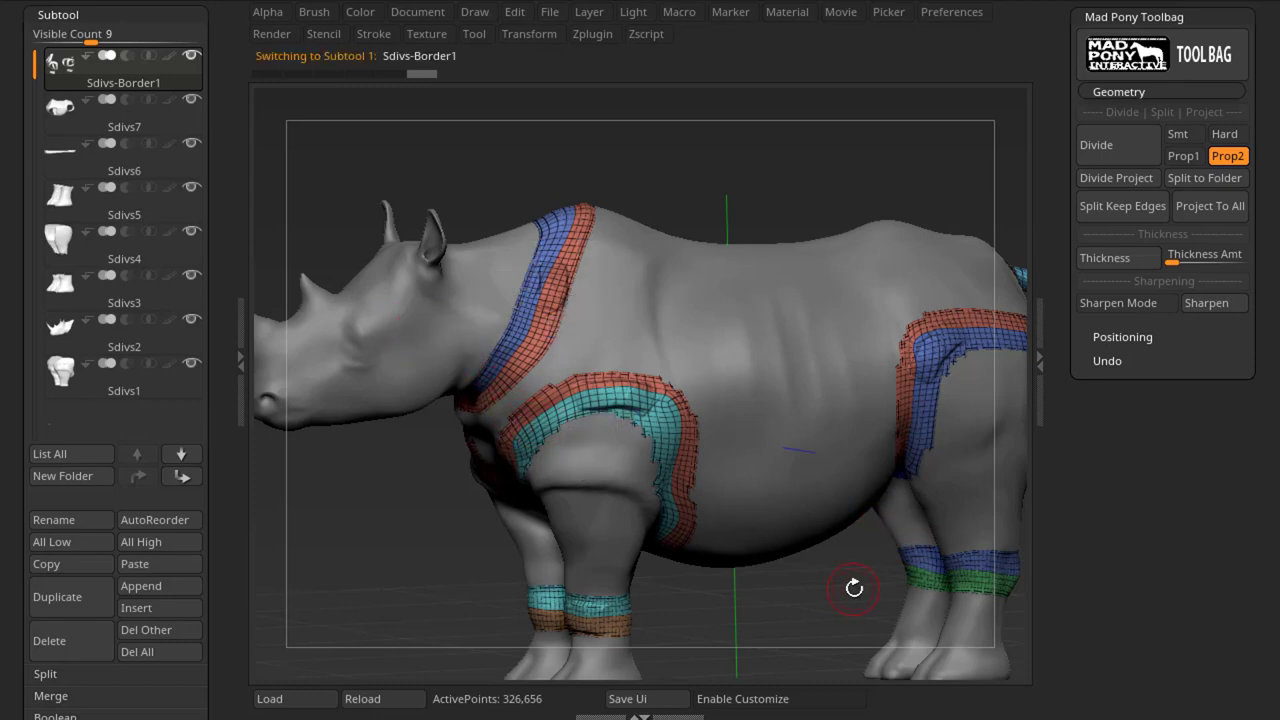
drag(855, 575, 845, 590)
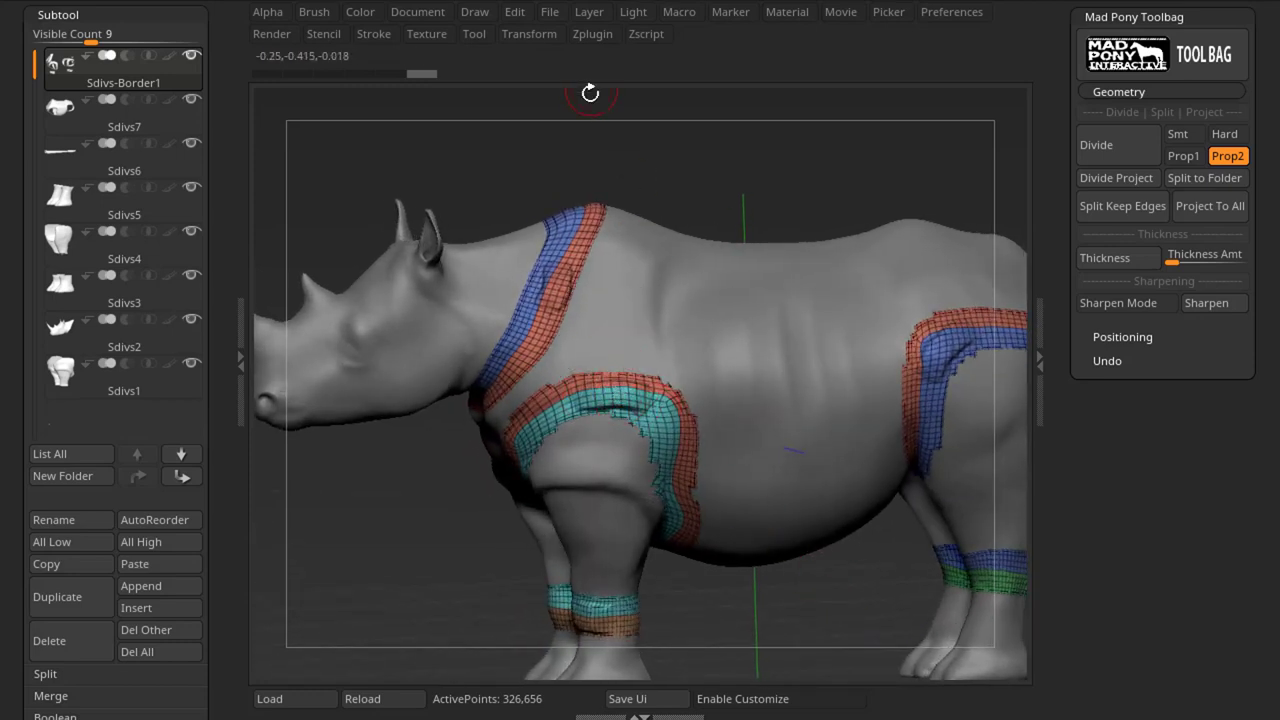
Step: Turn off the polyframe display to view the strokes sculpted on the border subtool
click(532, 34)
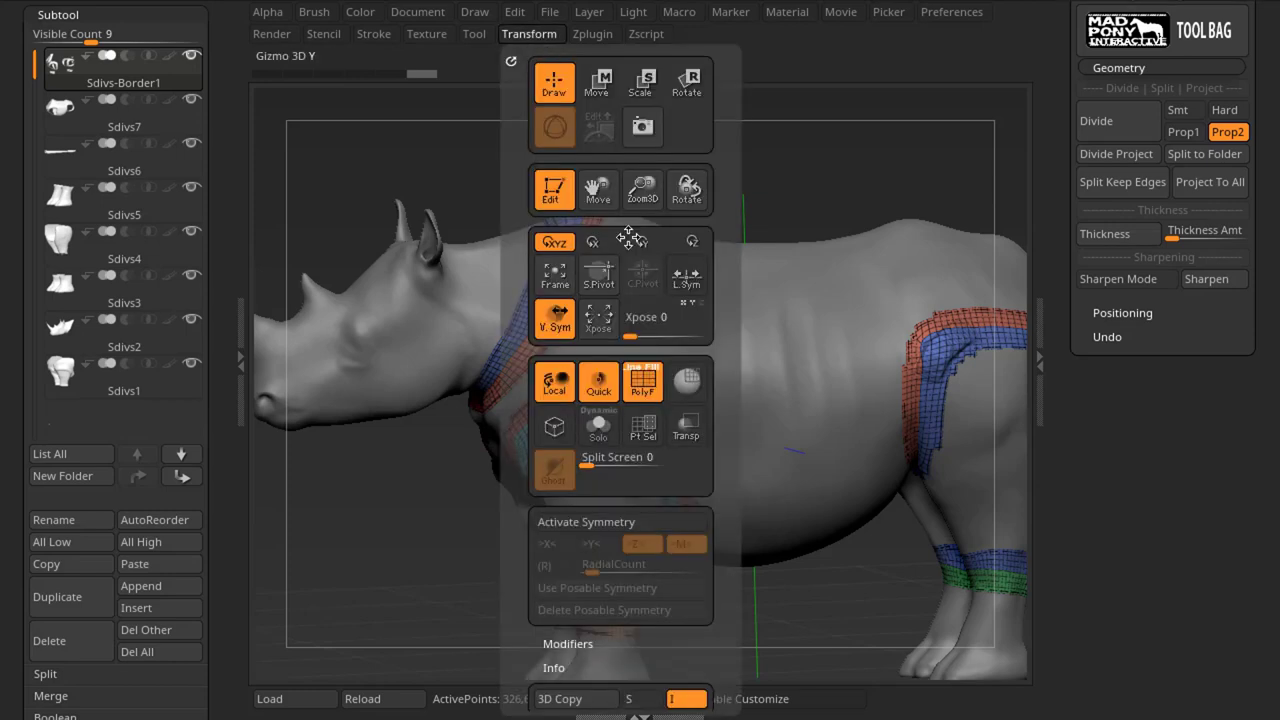
click(642, 382)
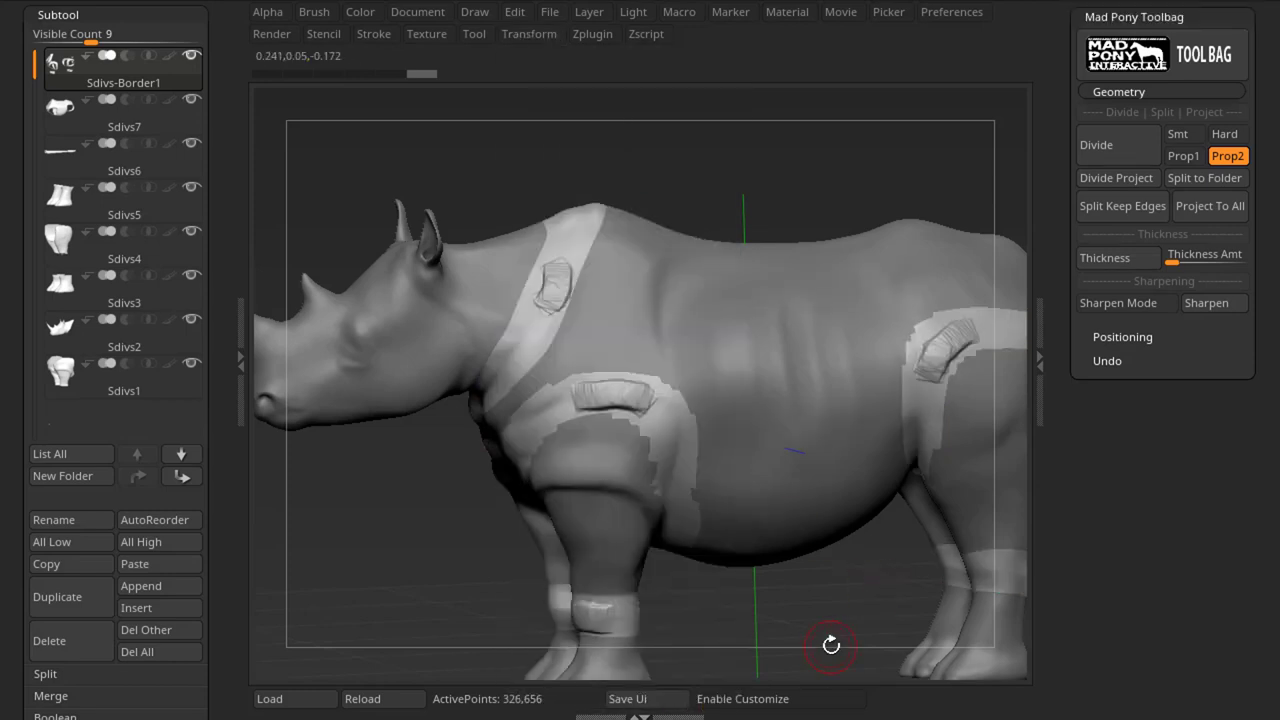
drag(834, 609, 840, 609)
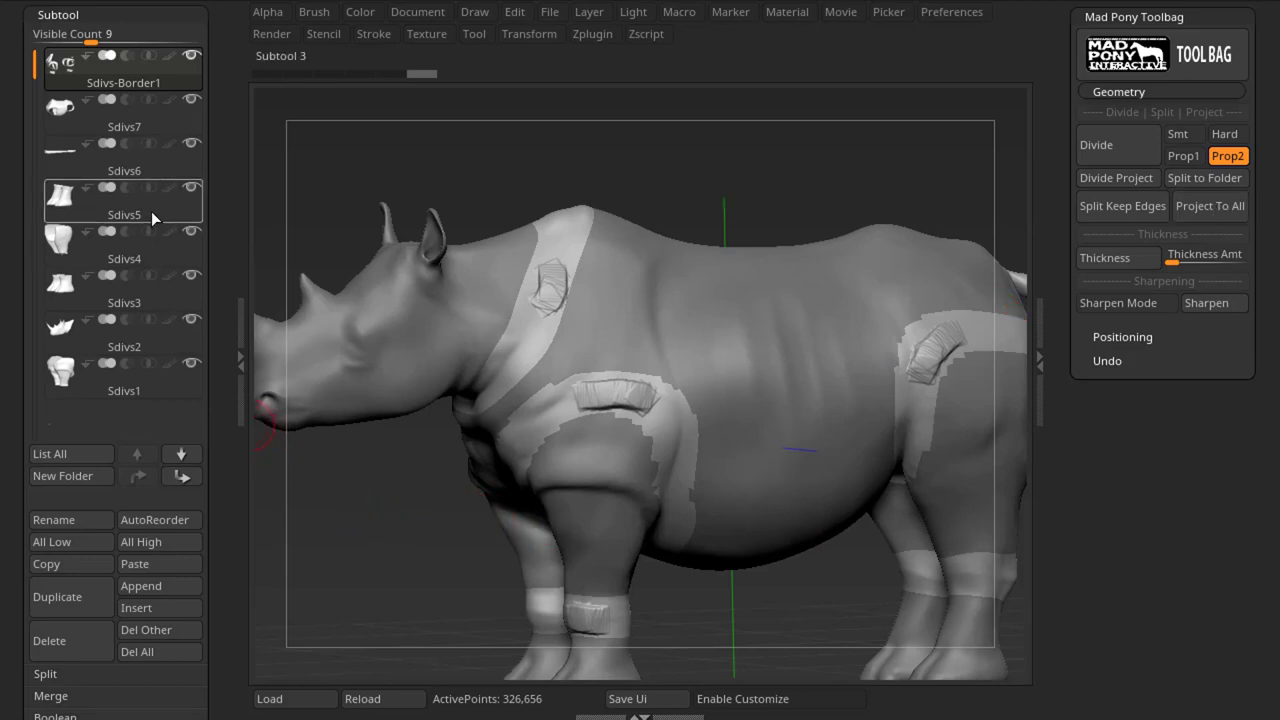
Step: Project the border subtool's sculpted detail onto the other subtools with Project To All
mouse_move(58, 122)
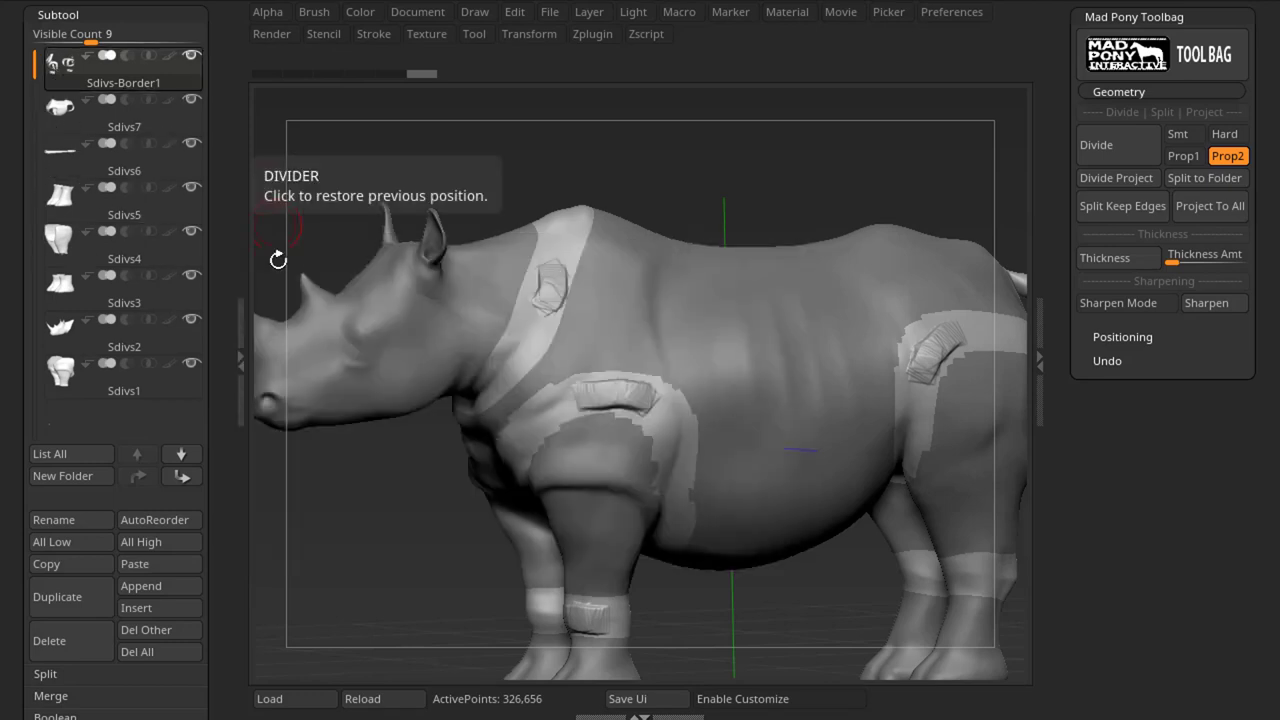
click(1232, 217)
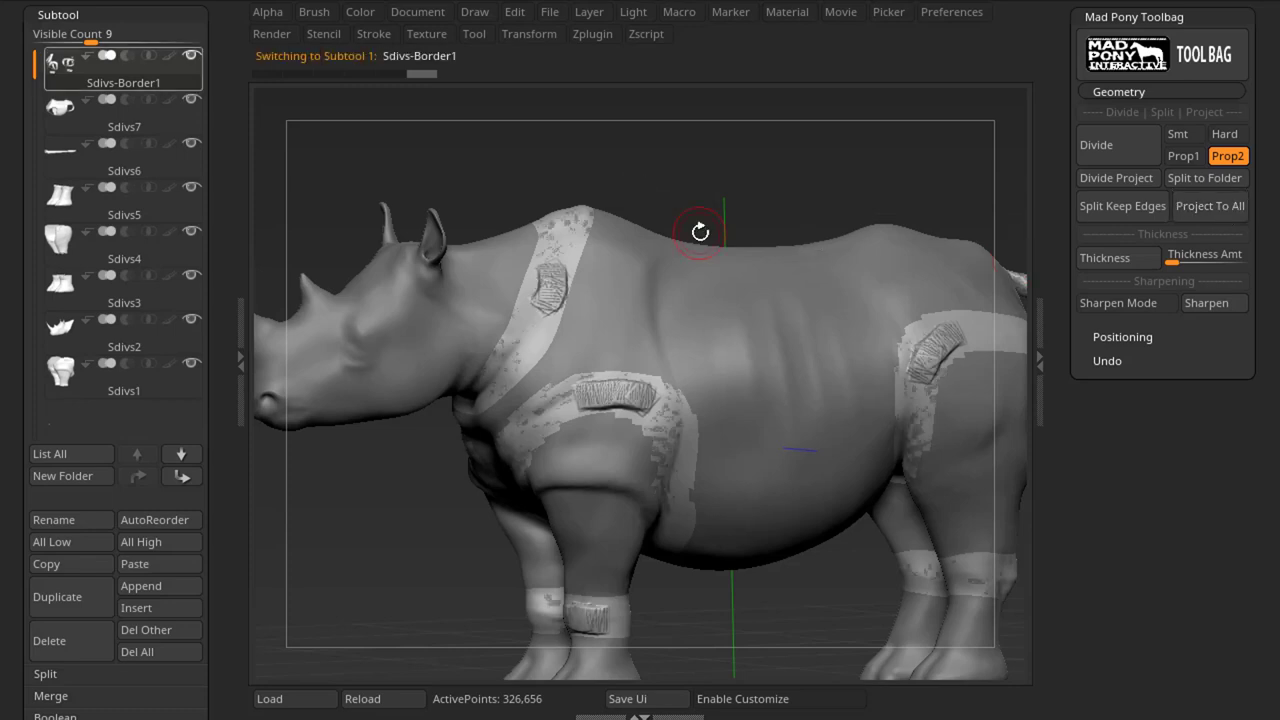
Step: Hide the border subtool and select the torso to inspect the projected strokes along the seams
mouse_move(196, 61)
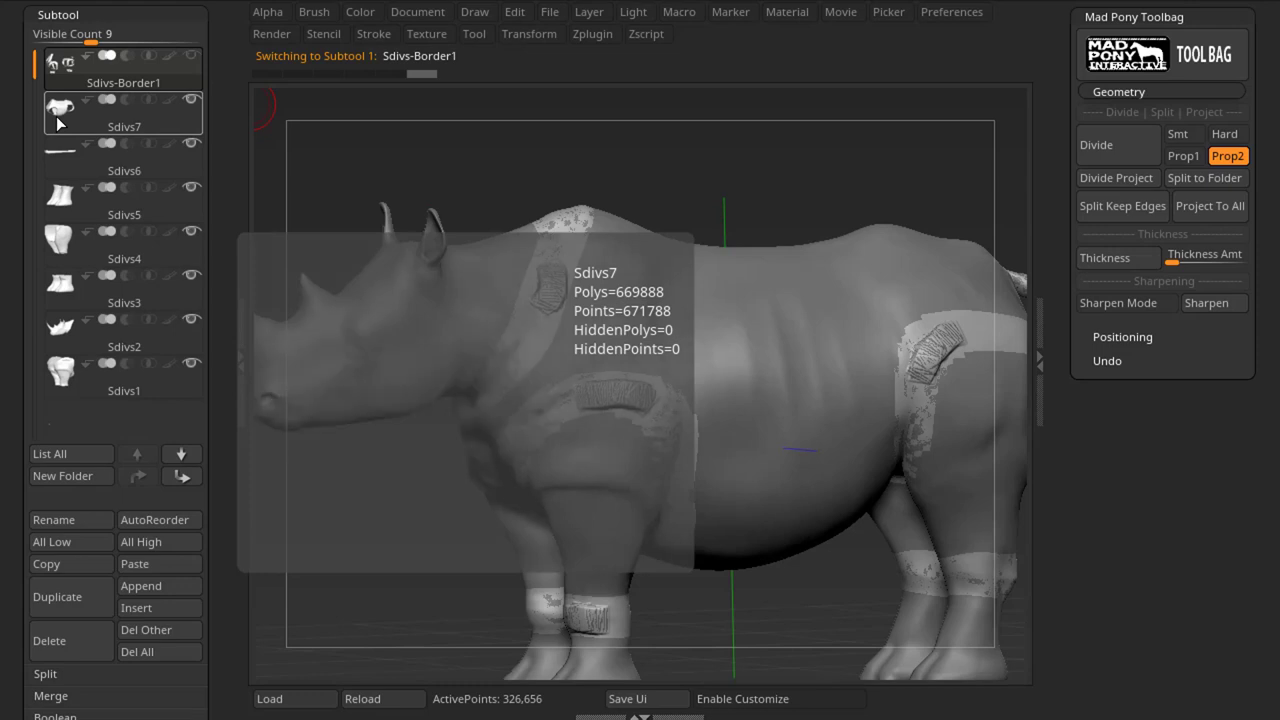
click(57, 121)
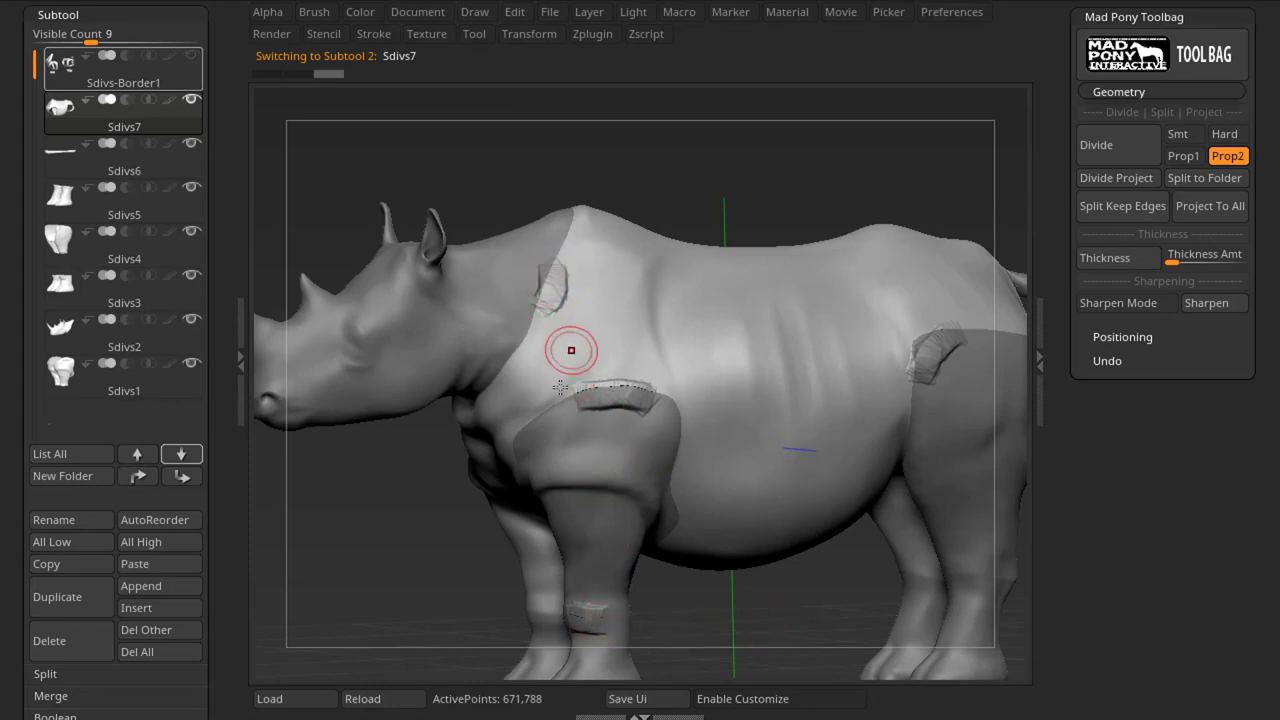
mouse_move(849, 609)
mouse_down()
mouse_move(831, 640)
mouse_move(856, 614)
mouse_up()
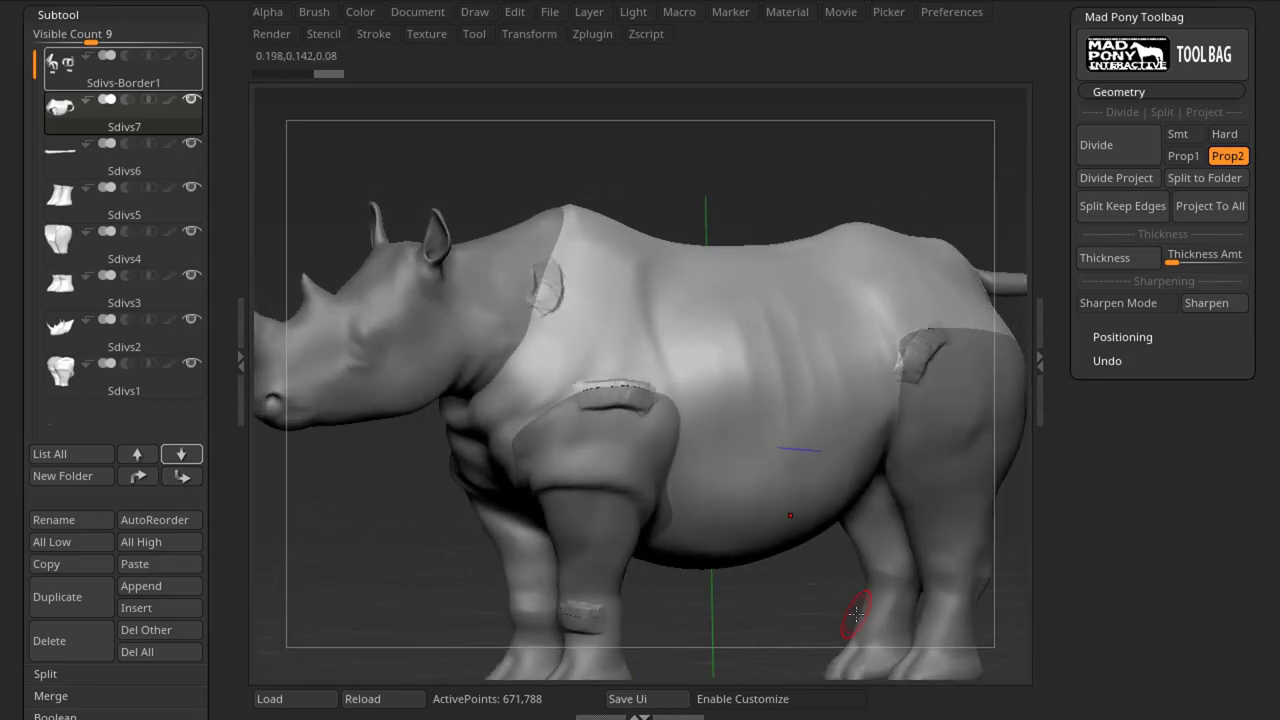
Step: Turn on the polyframe display for the half sphere and view its open underside
drag(571, 380, 906, 428)
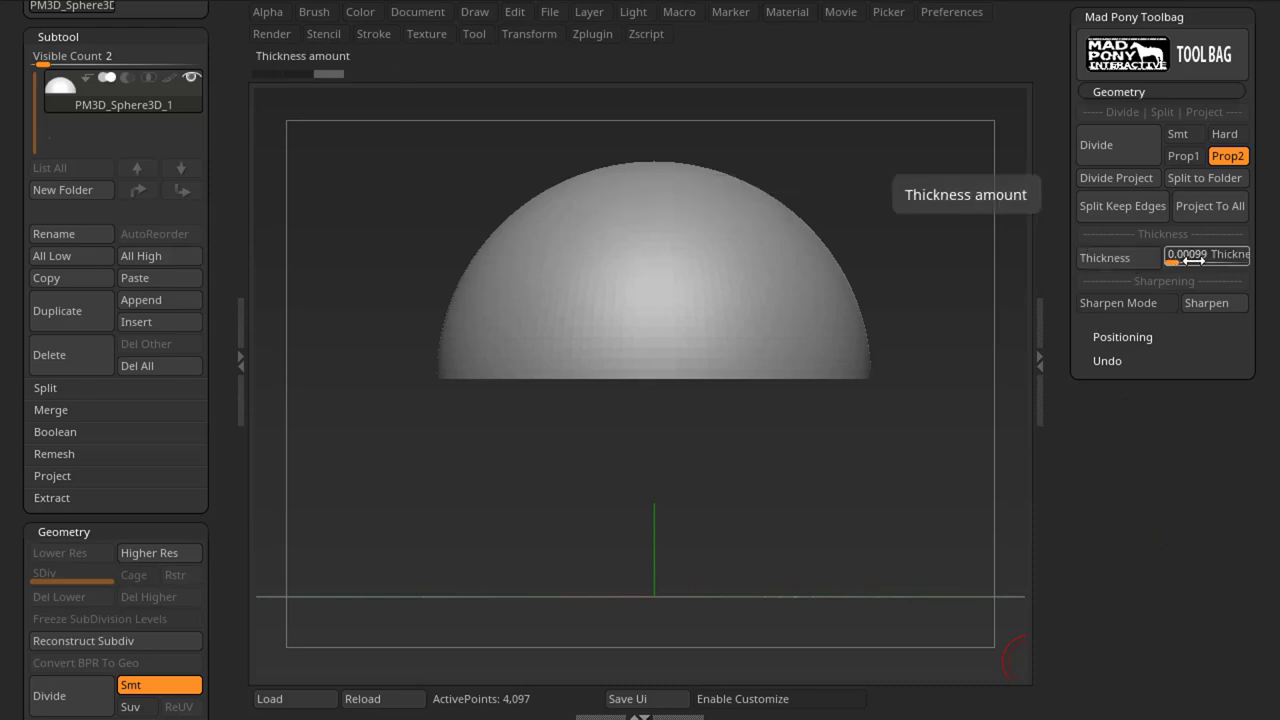
click(1101, 262)
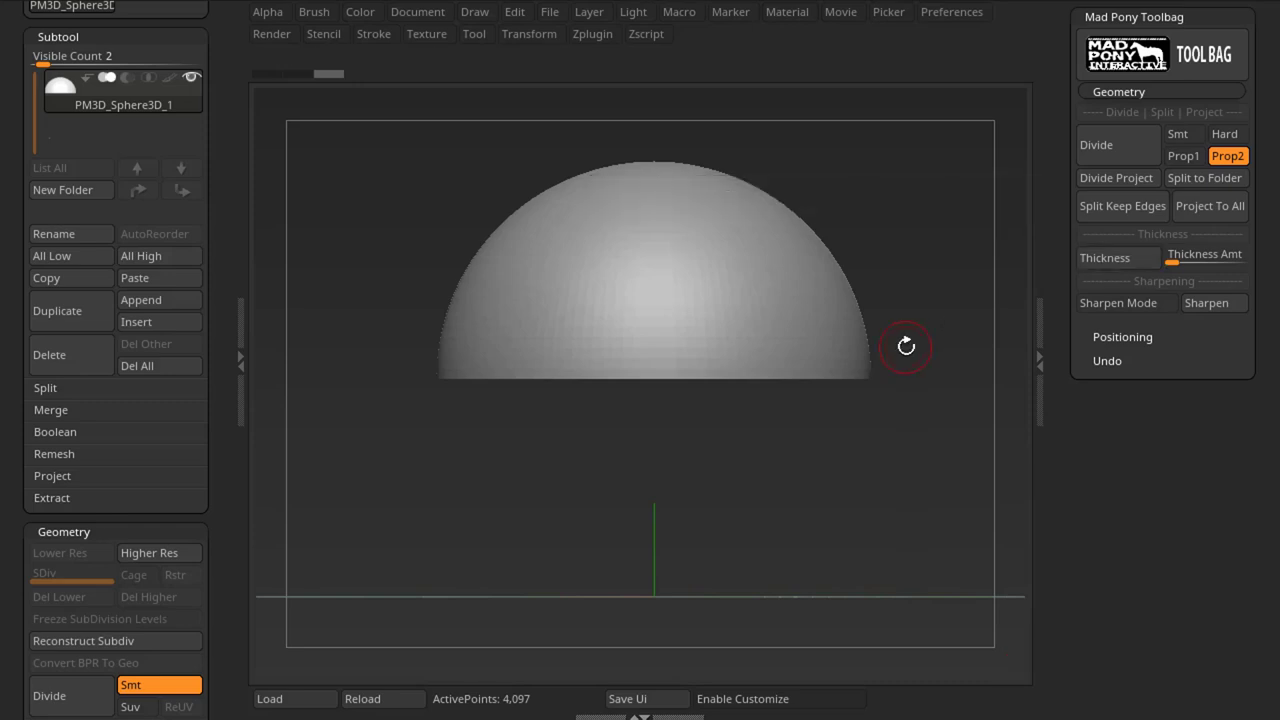
drag(908, 343, 987, 368)
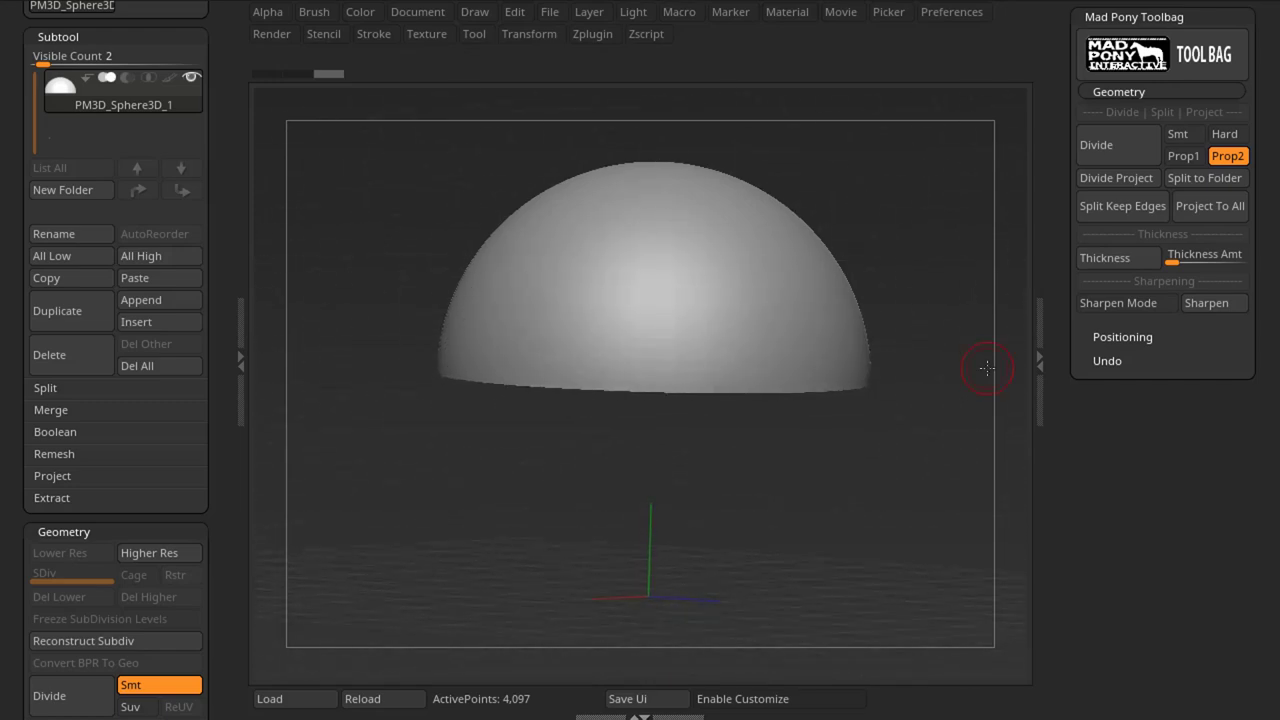
click(592, 33)
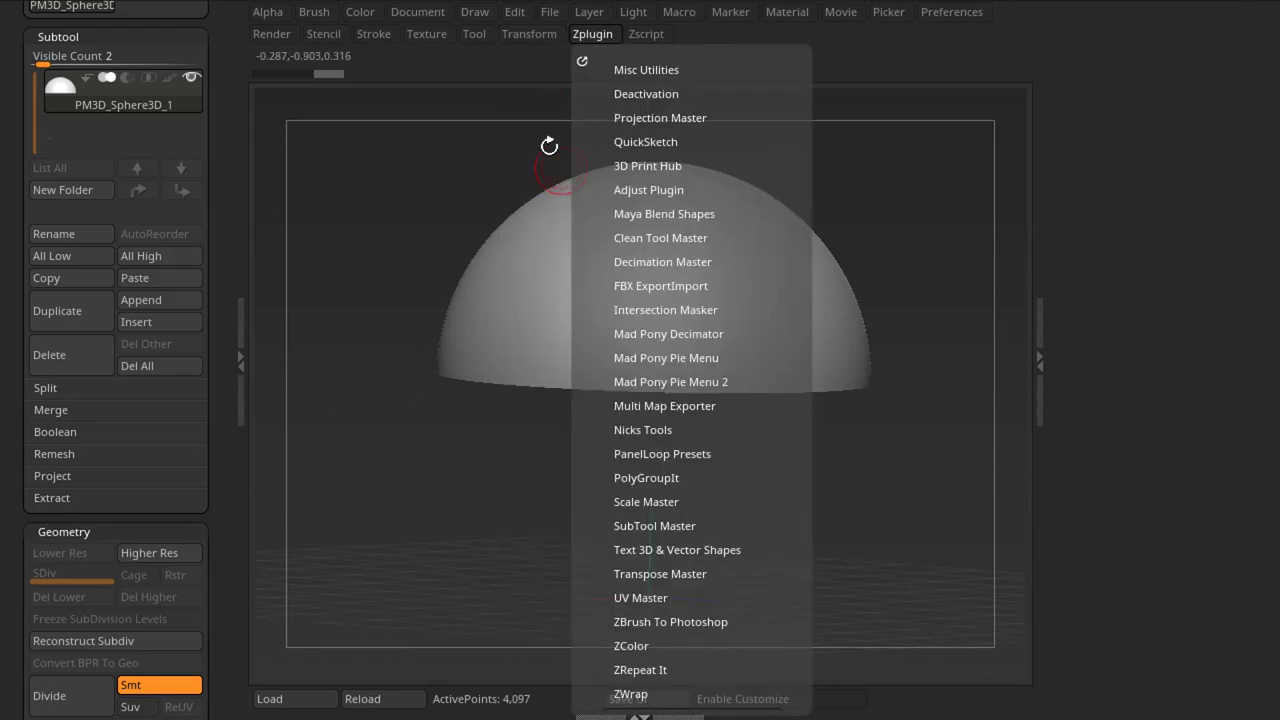
click(528, 34)
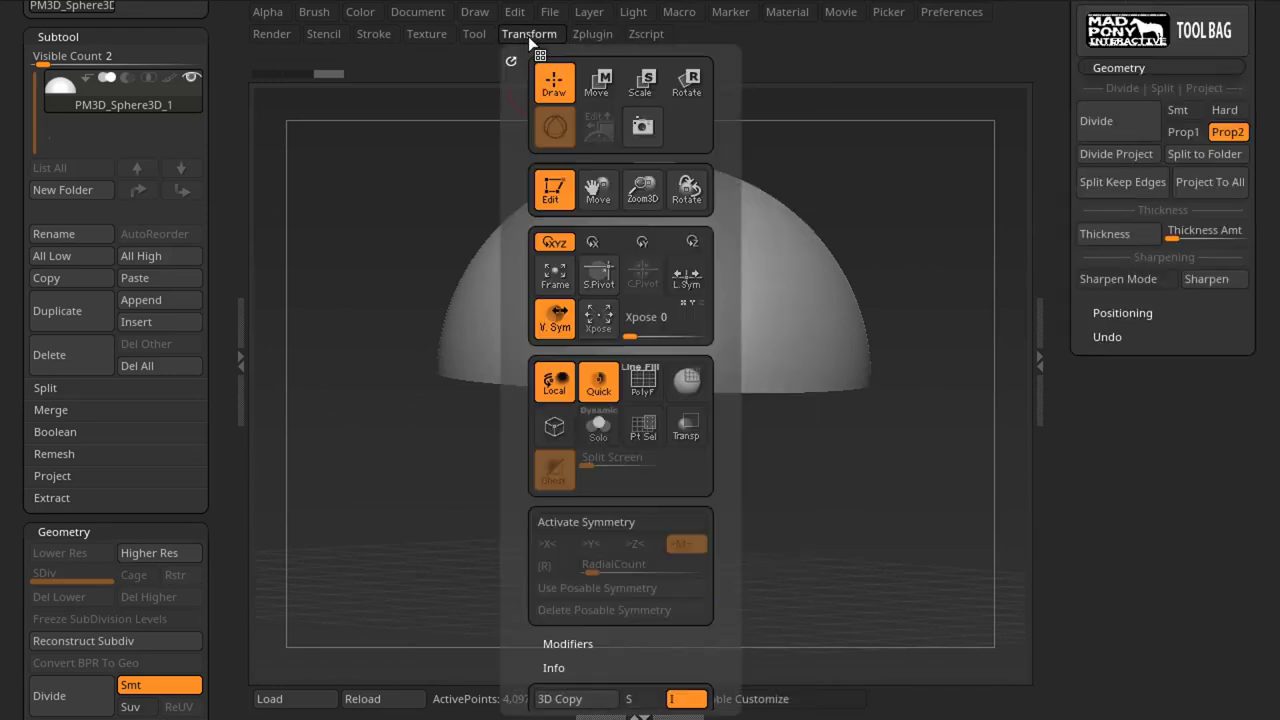
click(637, 398)
drag(889, 499, 908, 433)
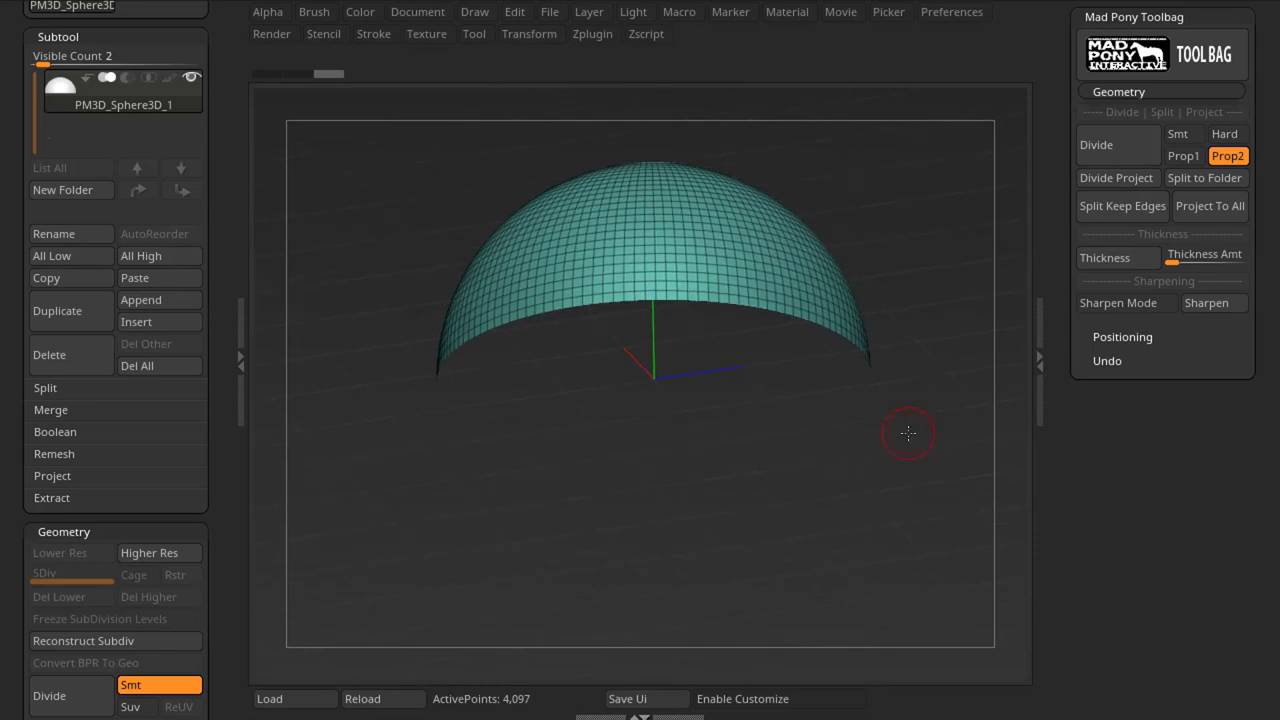
Step: Try Thickness on the half sphere with the 0.00099 amount, inspect the shell from below and undo it
click(1090, 259)
mouse_move(972, 420)
mouse_down()
mouse_move(971, 206)
mouse_move(965, 420)
mouse_up()
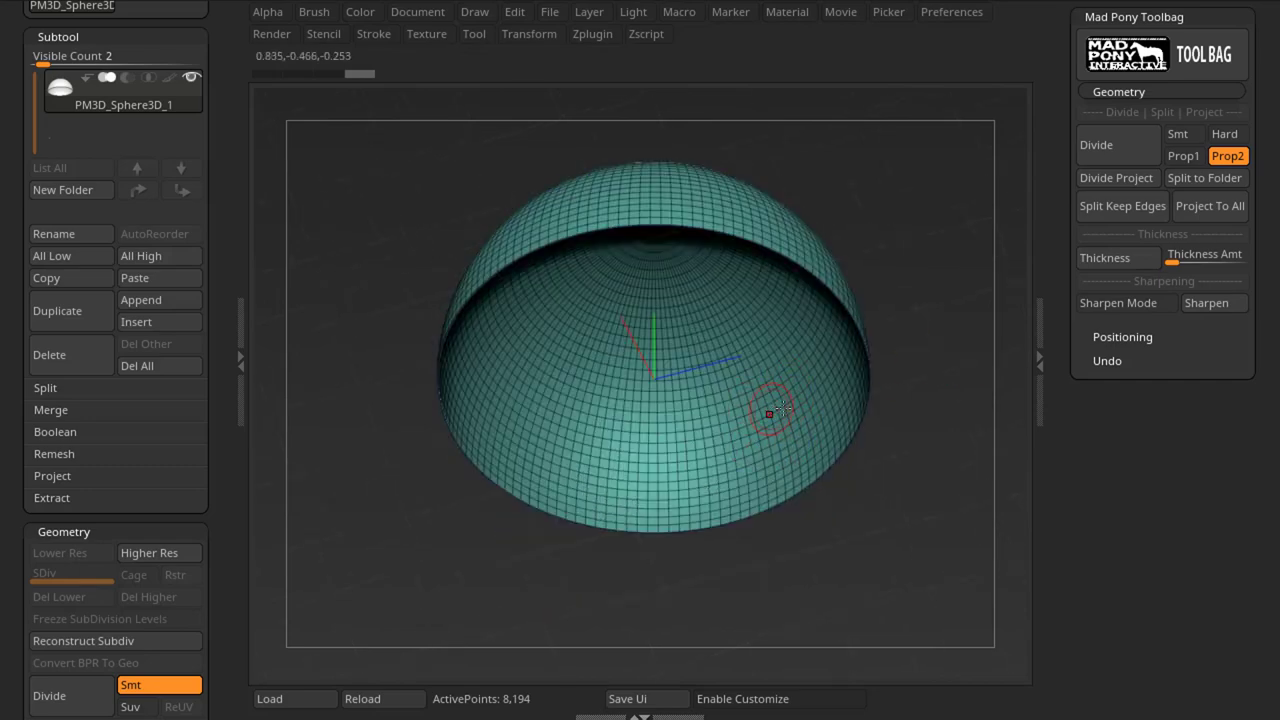
drag(923, 443, 909, 334)
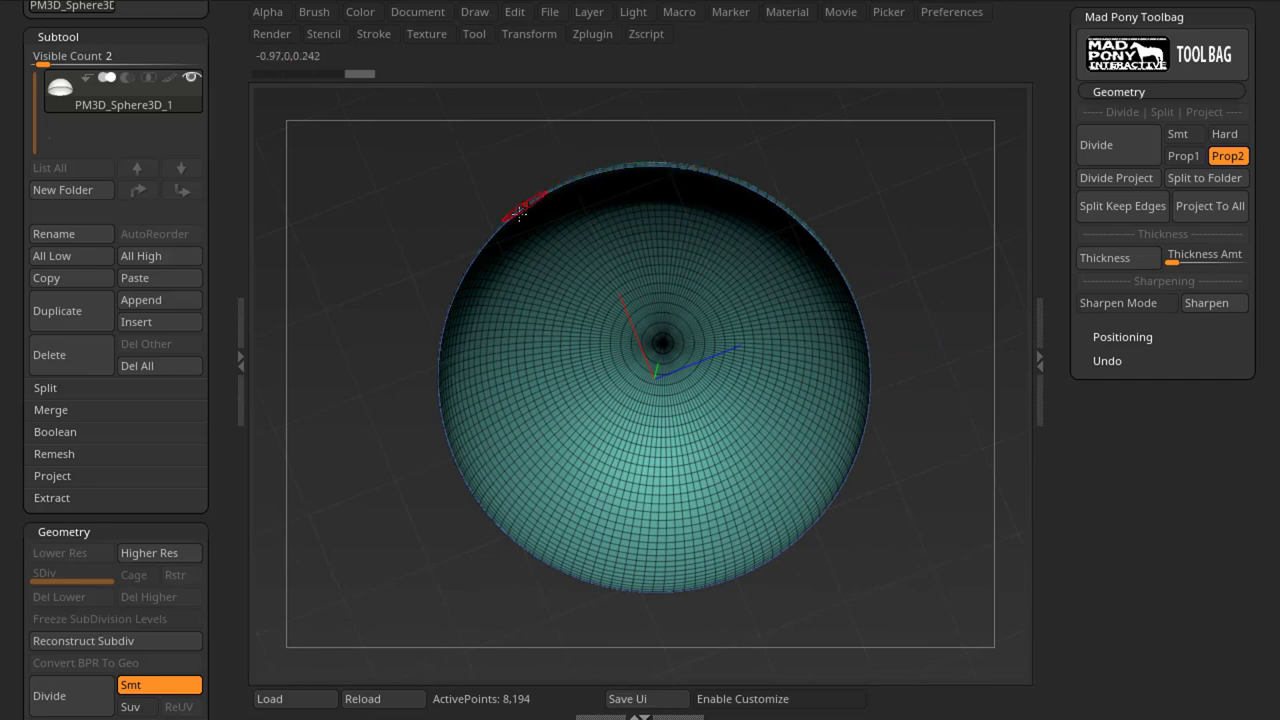
drag(852, 314, 923, 407)
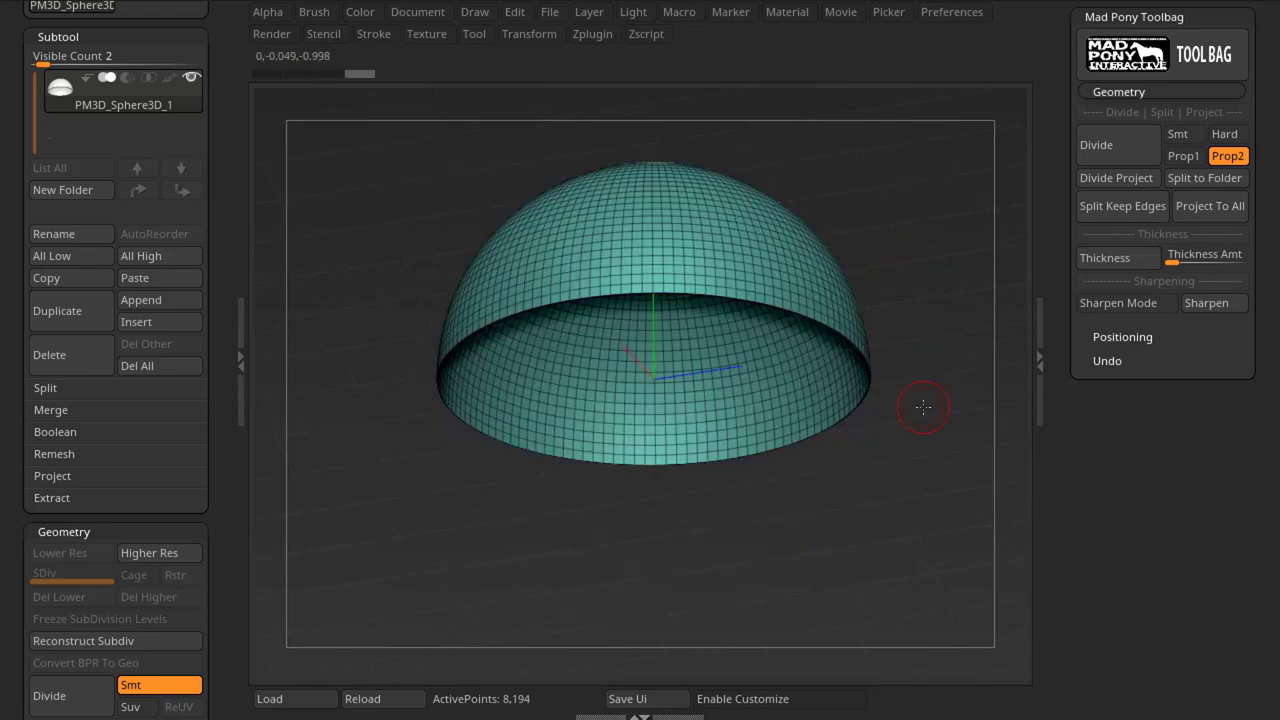
key(ctrl+z)
Step: Try Thickness on the half sphere with an amount of 0.12857, inspect the inside and undo it
drag(1170, 254, 1183, 256)
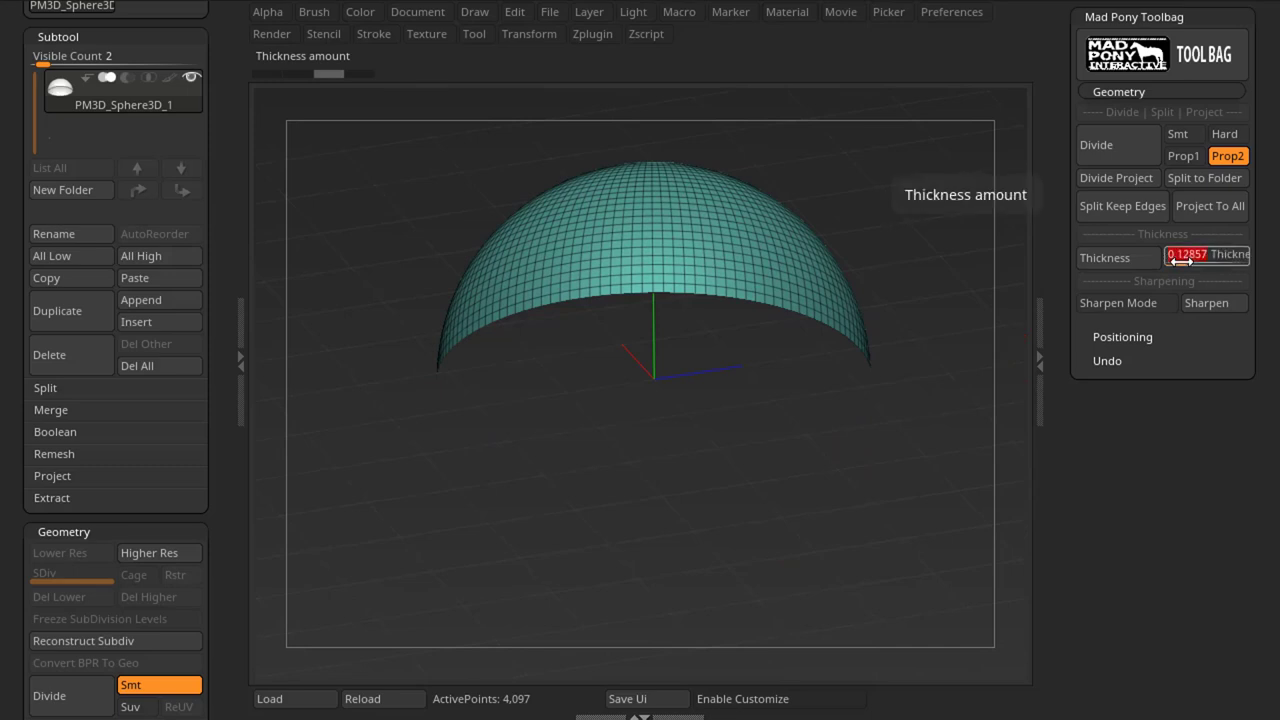
click(1118, 258)
drag(988, 375, 993, 245)
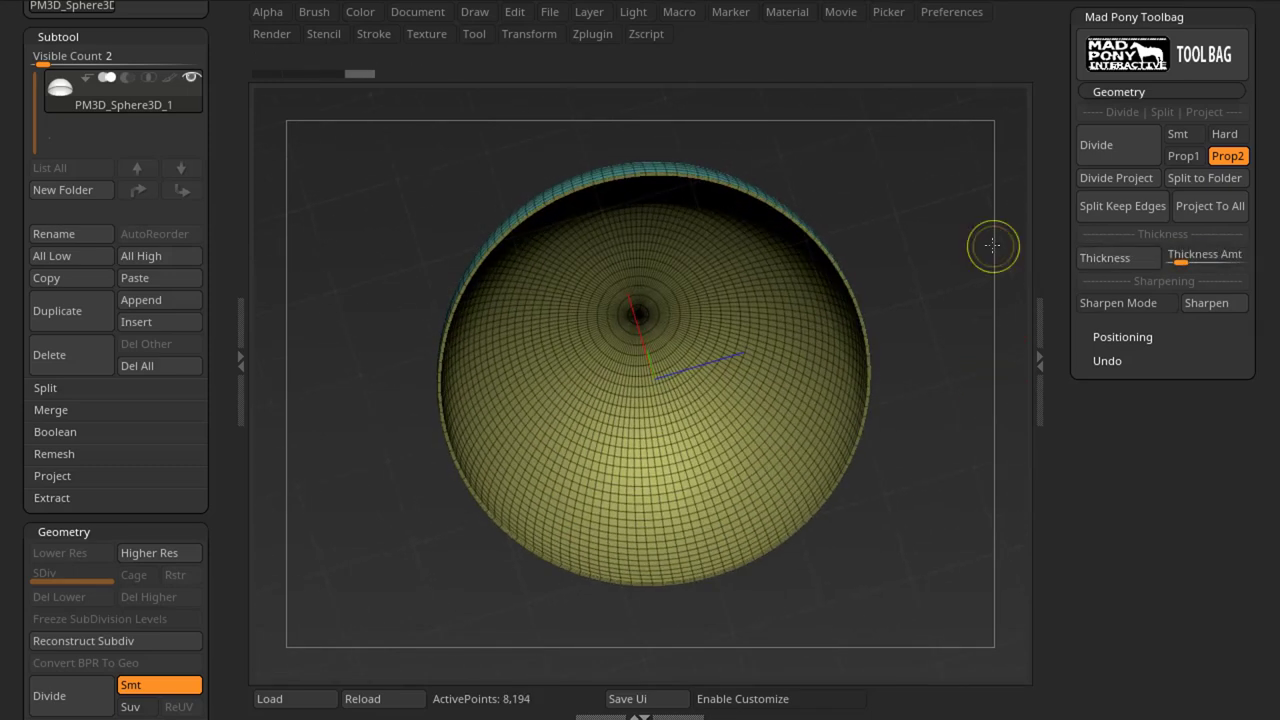
key(ctrl+z)
Step: Set the thickness amount to about 0.37, apply Thickness to the half sphere and inspect the rim and inner wall
drag(1170, 255, 1198, 258)
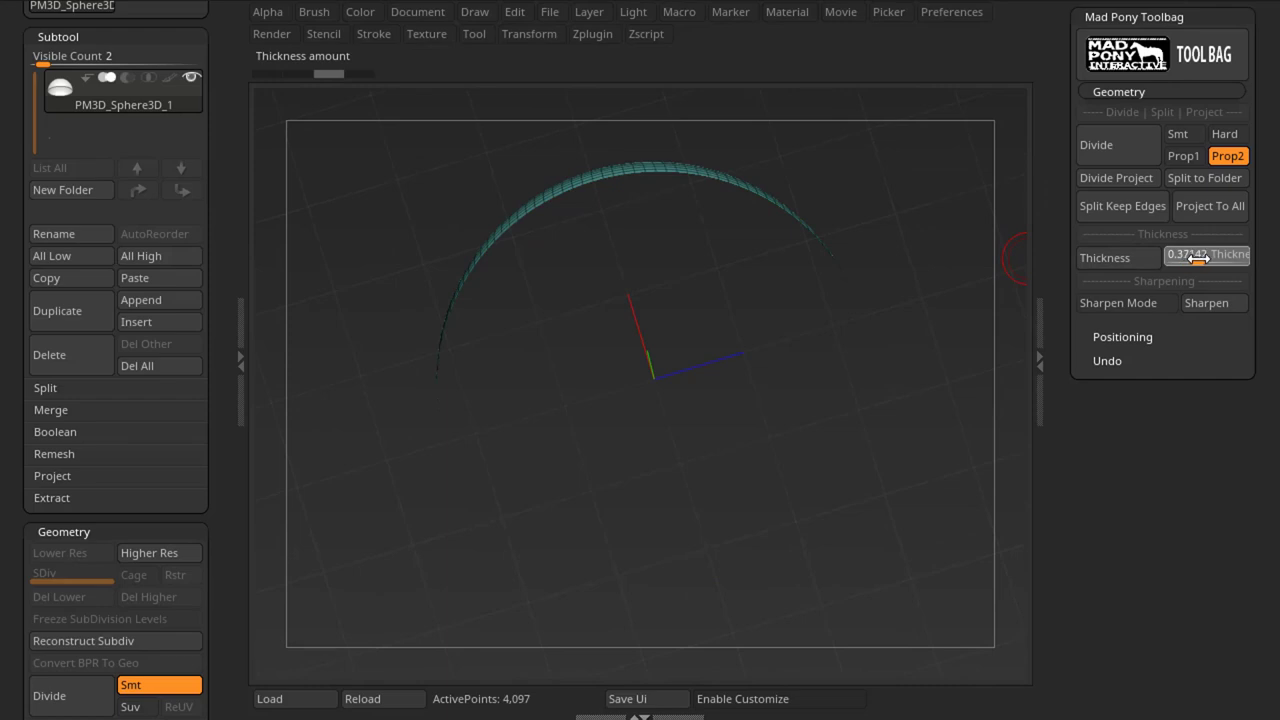
click(1120, 257)
drag(927, 261, 919, 312)
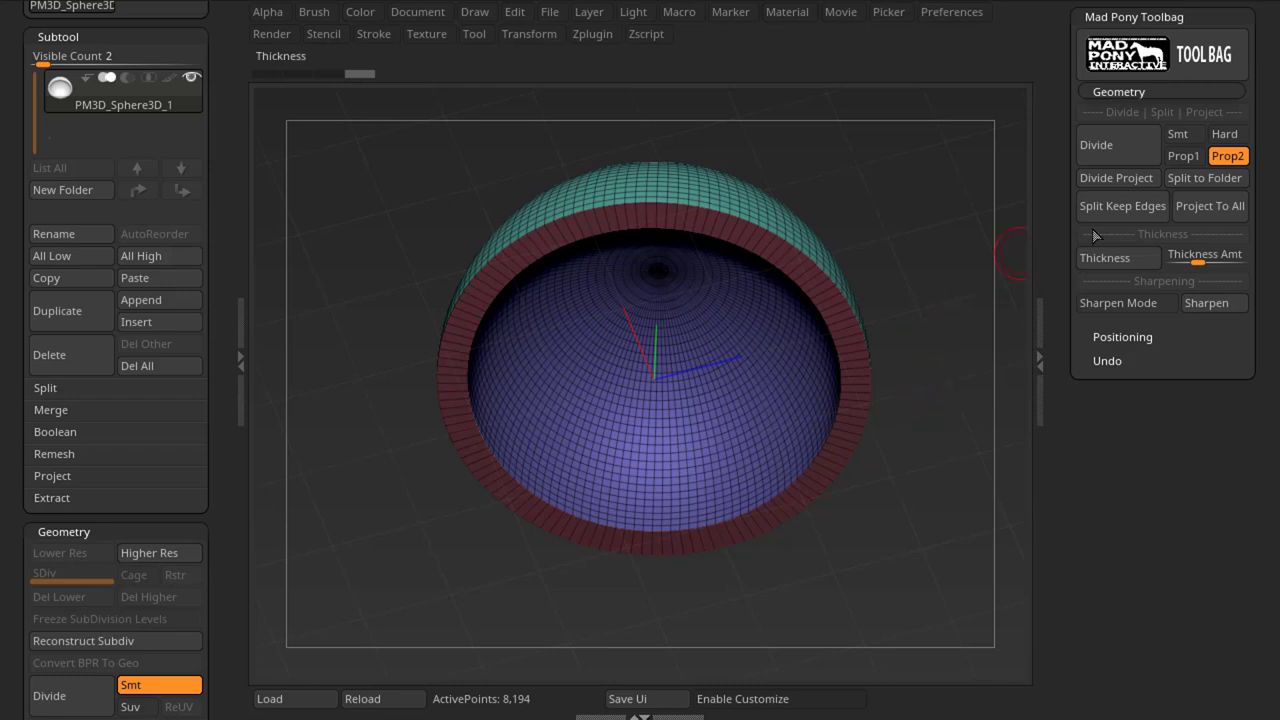
click(1100, 262)
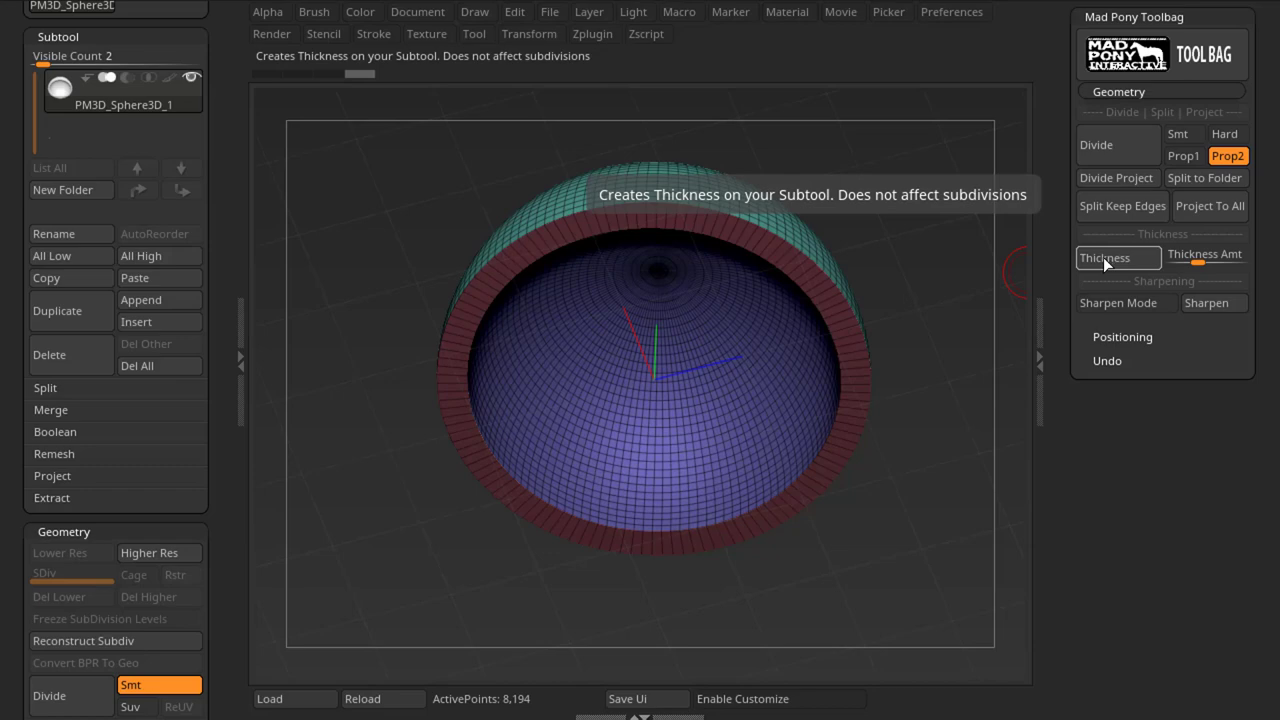
drag(960, 280, 997, 163)
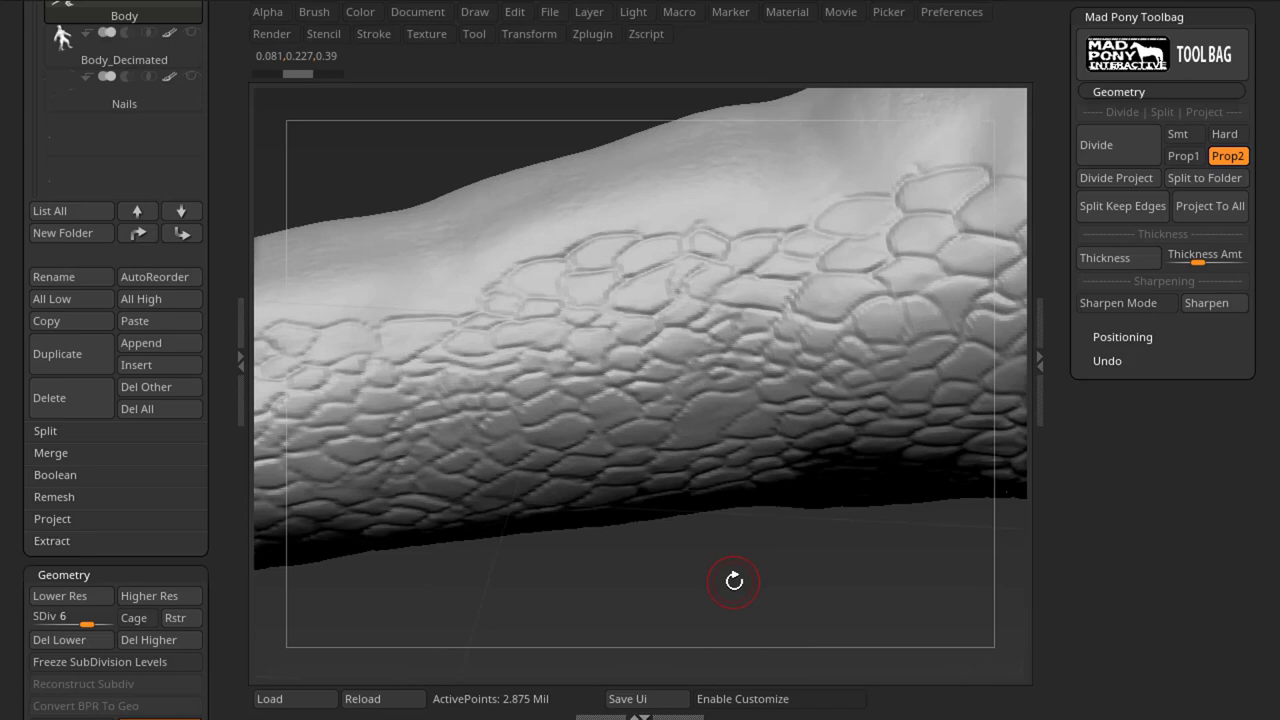
Step: Mask the whole body, unmask a patch of scales on the forearm and apply Sharpen to that patch
drag(734, 580, 1000, 470)
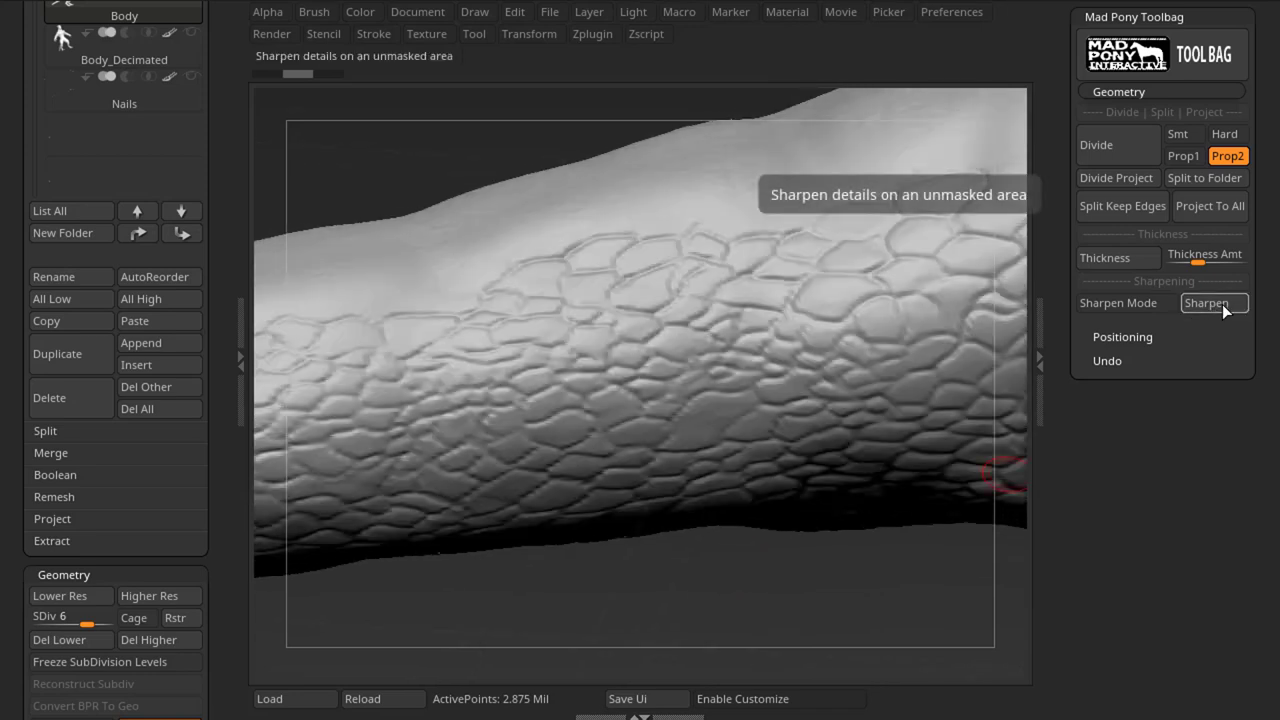
key(ctrl+a)
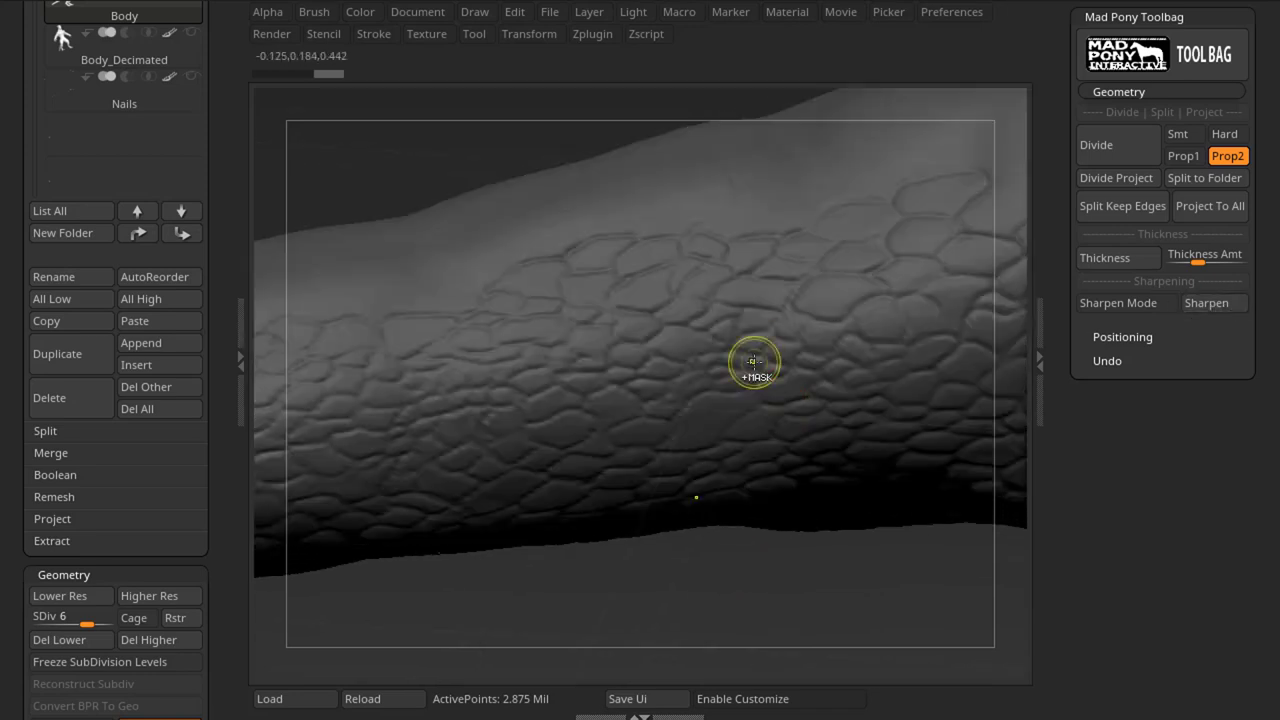
mouse_move(772, 322)
ctrl+alt+mouse_down()
mouse_move(550, 339)
mouse_move(711, 392)
mouse_move(734, 353)
mouse_move(589, 354)
mouse_move(712, 377)
mouse_move(628, 318)
mouse_move(578, 345)
mouse_move(775, 370)
ctrl+alt+mouse_up()
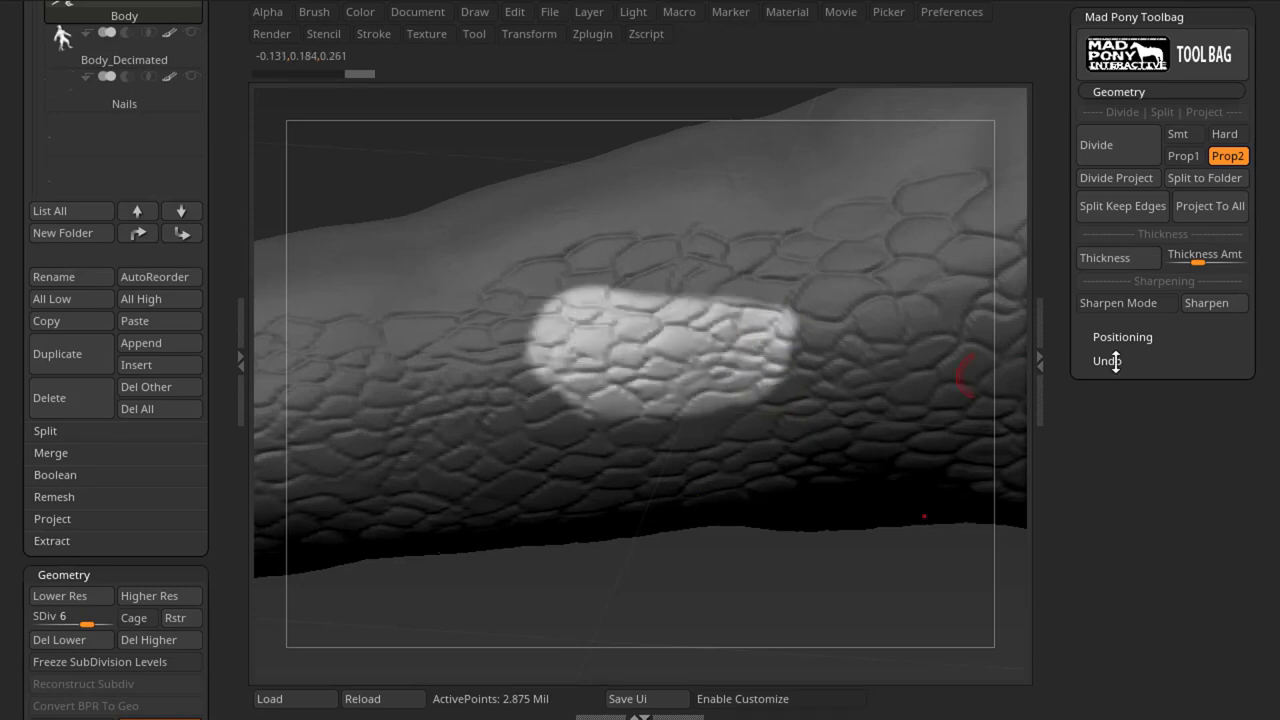
click(1220, 304)
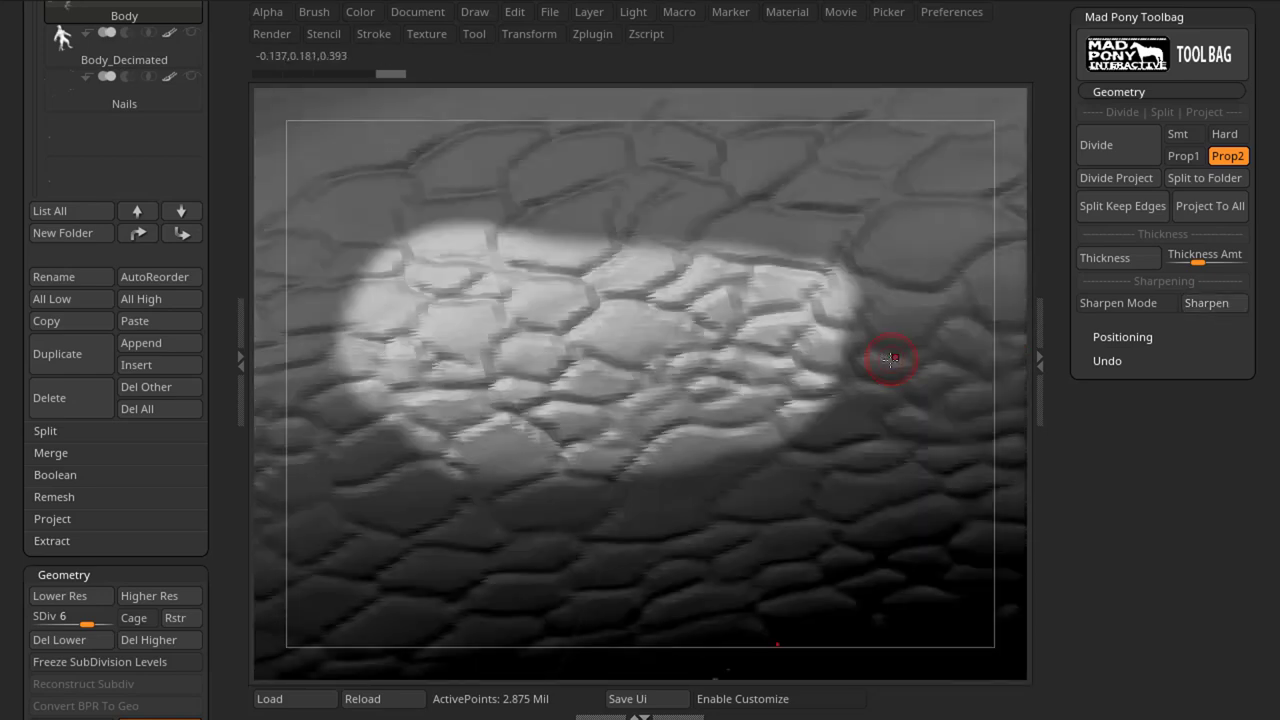
click(1218, 305)
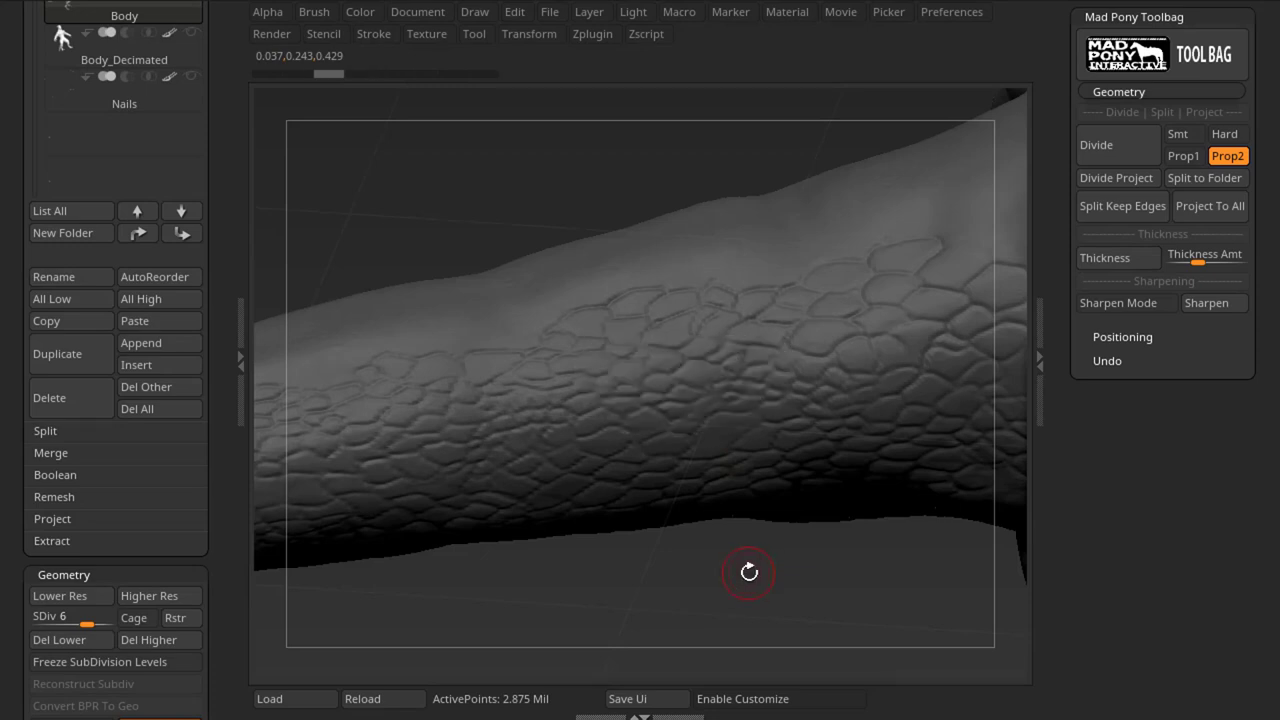
Step: Brush the forearm scales sharper in Sharpen Mode, undo the stroke that smooths them away, and turn the mode off
click(1130, 306)
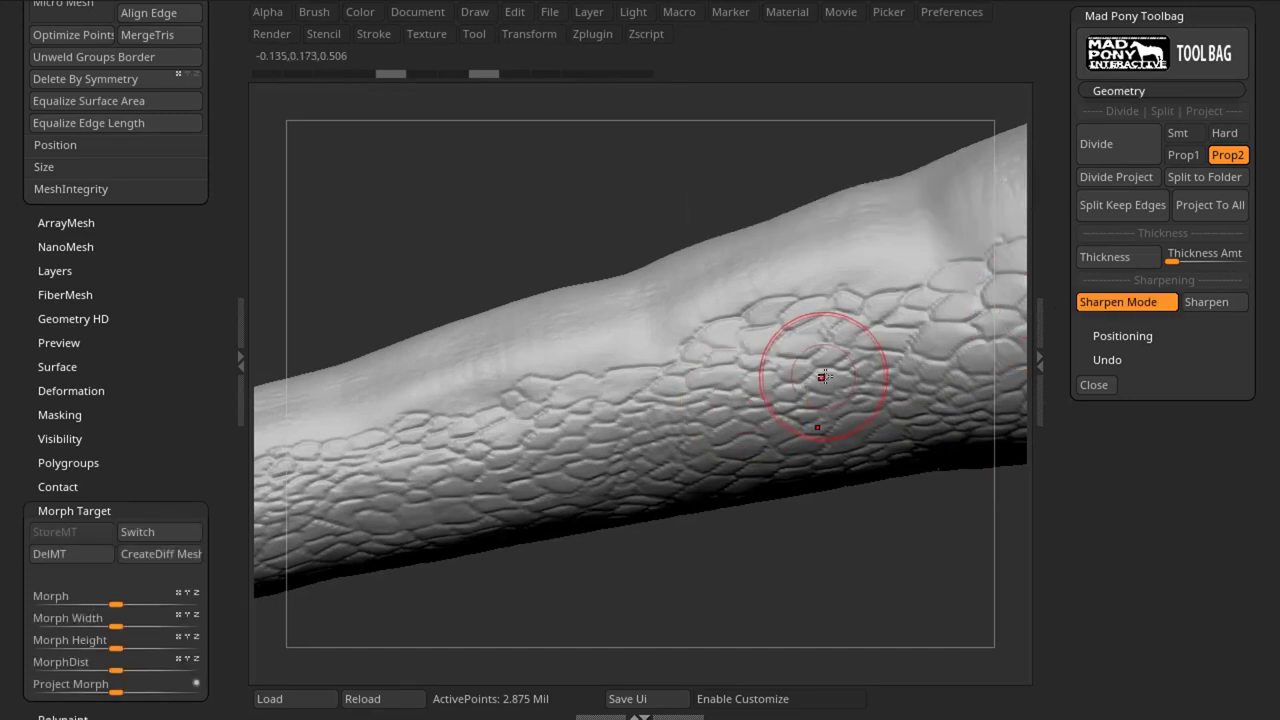
drag(886, 338, 518, 421)
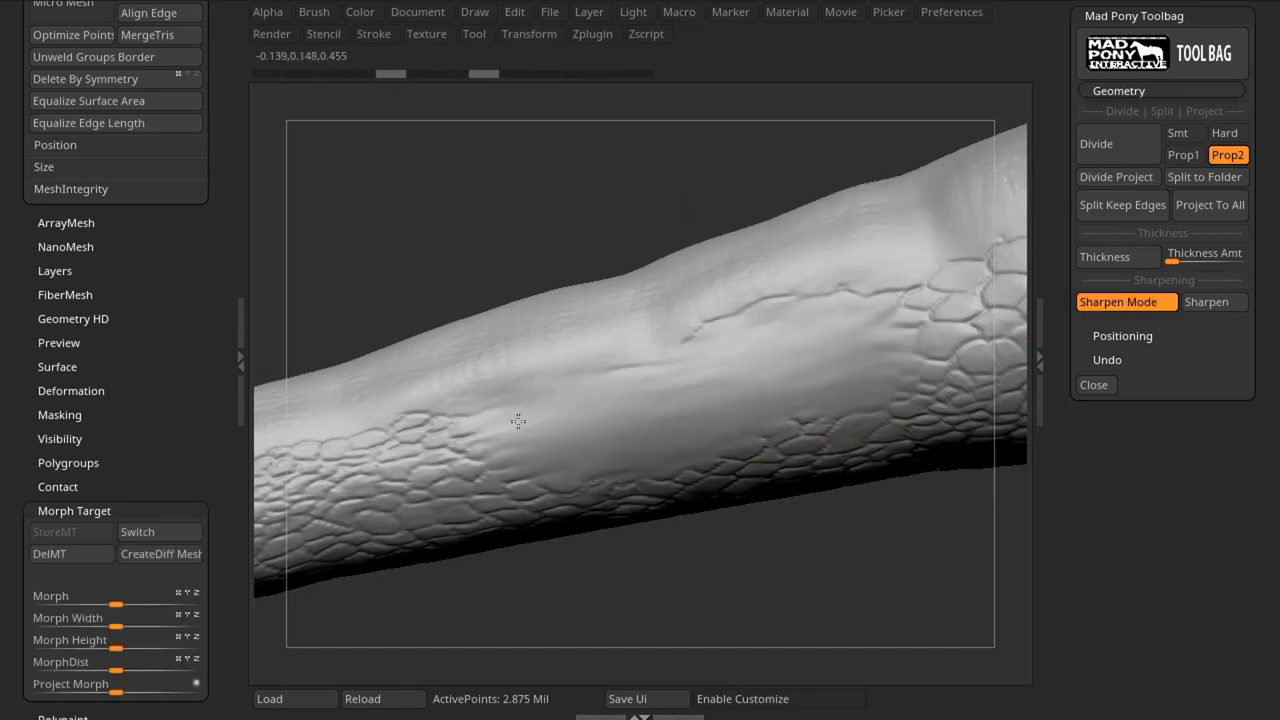
key(ctrl+z)
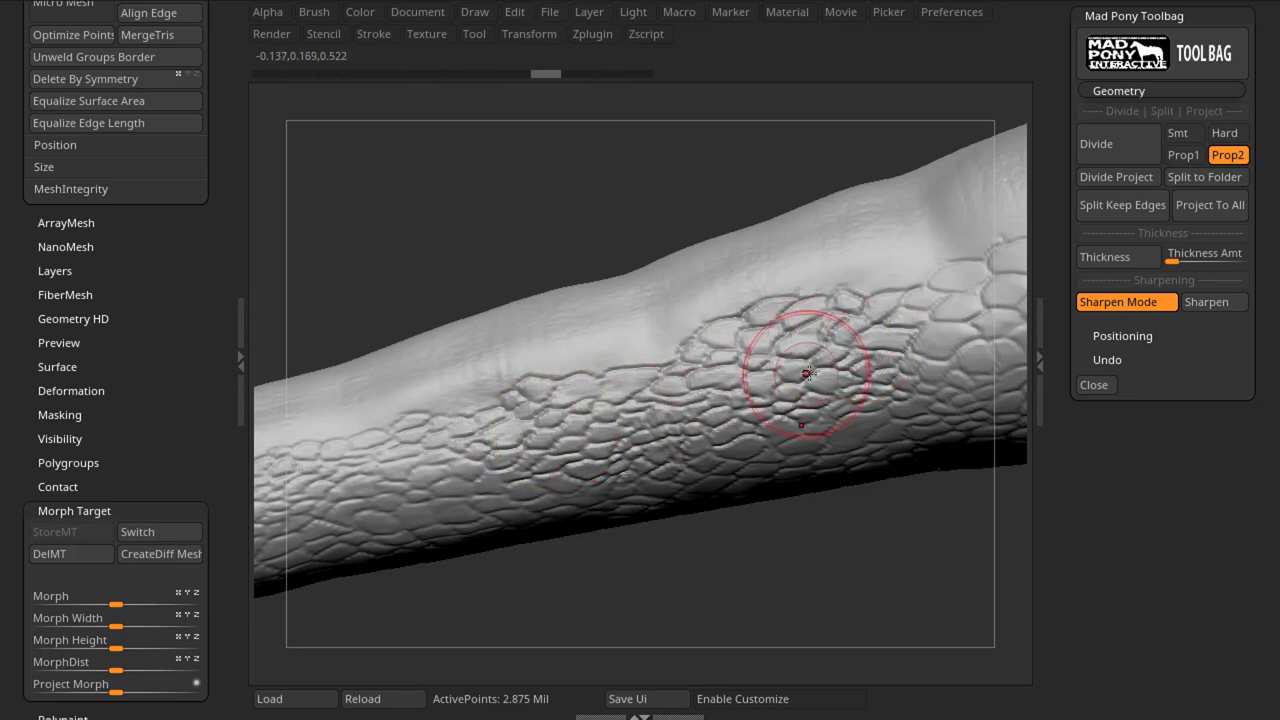
click(1102, 307)
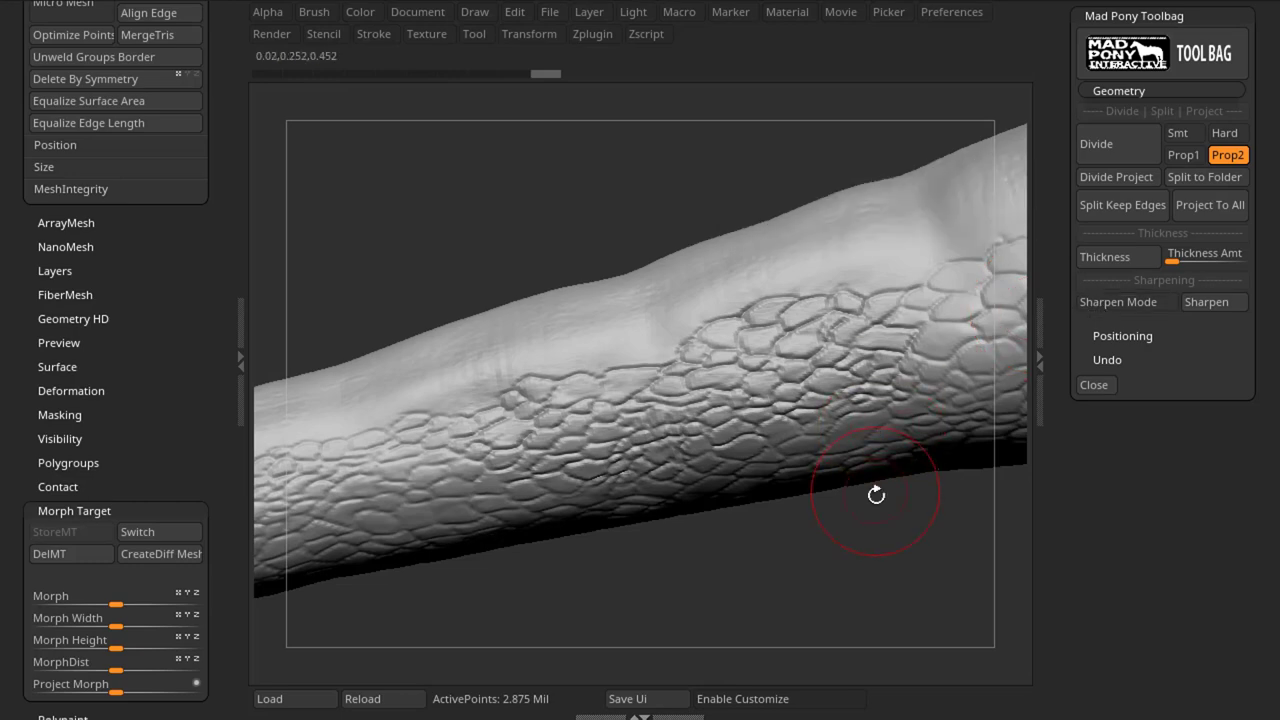
Step: Turn Sharpen Mode on for the forearm's unscaled side, skipping the morph target note till next restart
drag(891, 523, 986, 337)
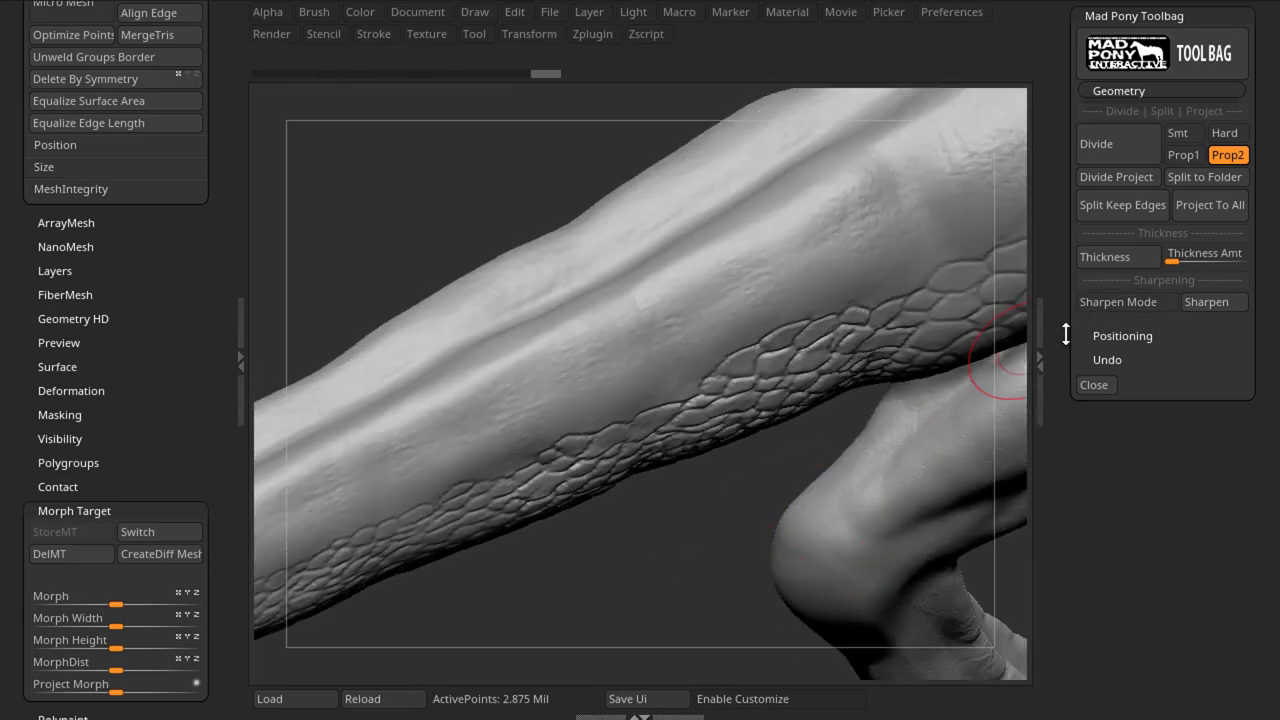
click(1112, 301)
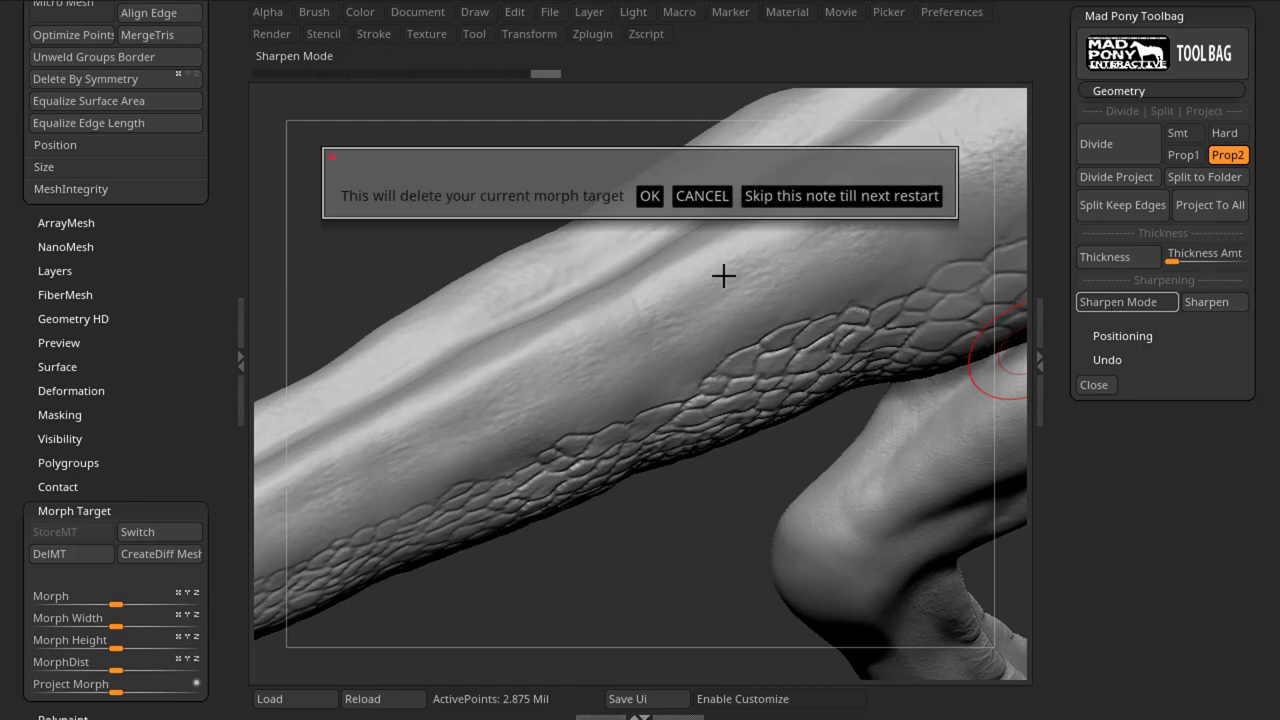
click(789, 200)
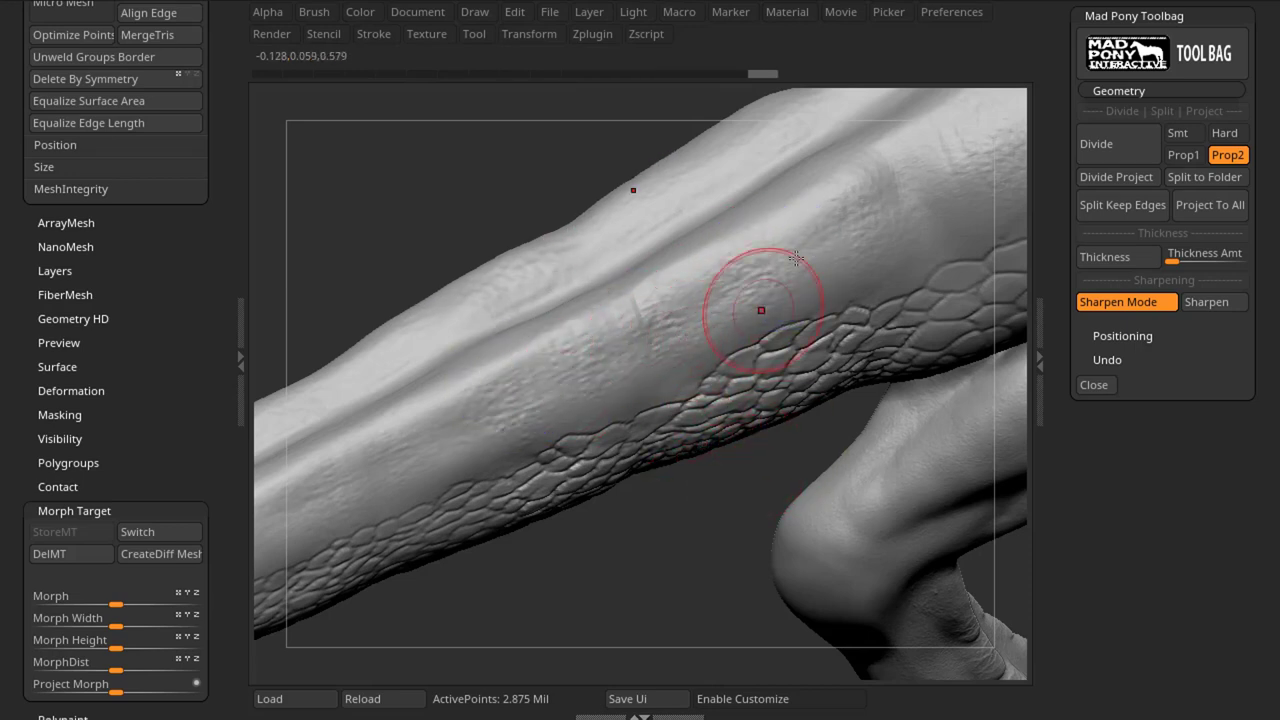
Step: Smooth the sharpened skin texture along the forearm's unscaled side and undo the smoothing
shift+drag(851, 211, 853, 214)
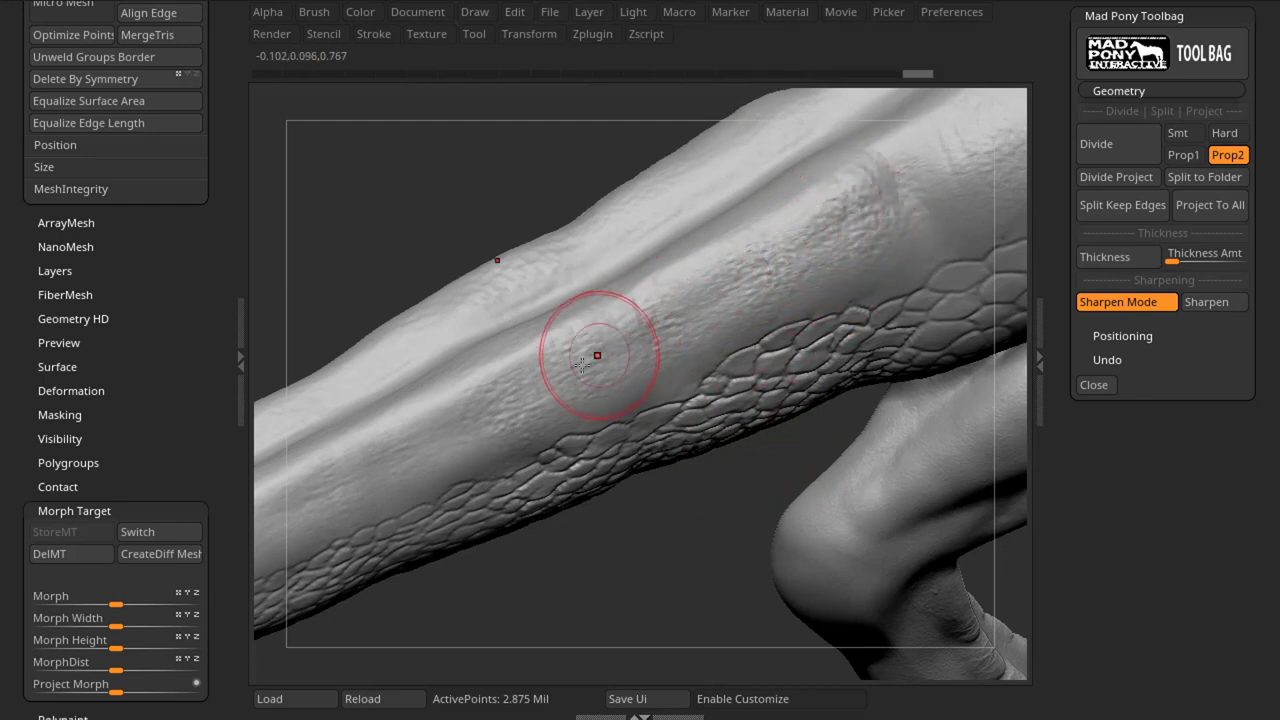
shift+drag(491, 286, 650, 218)
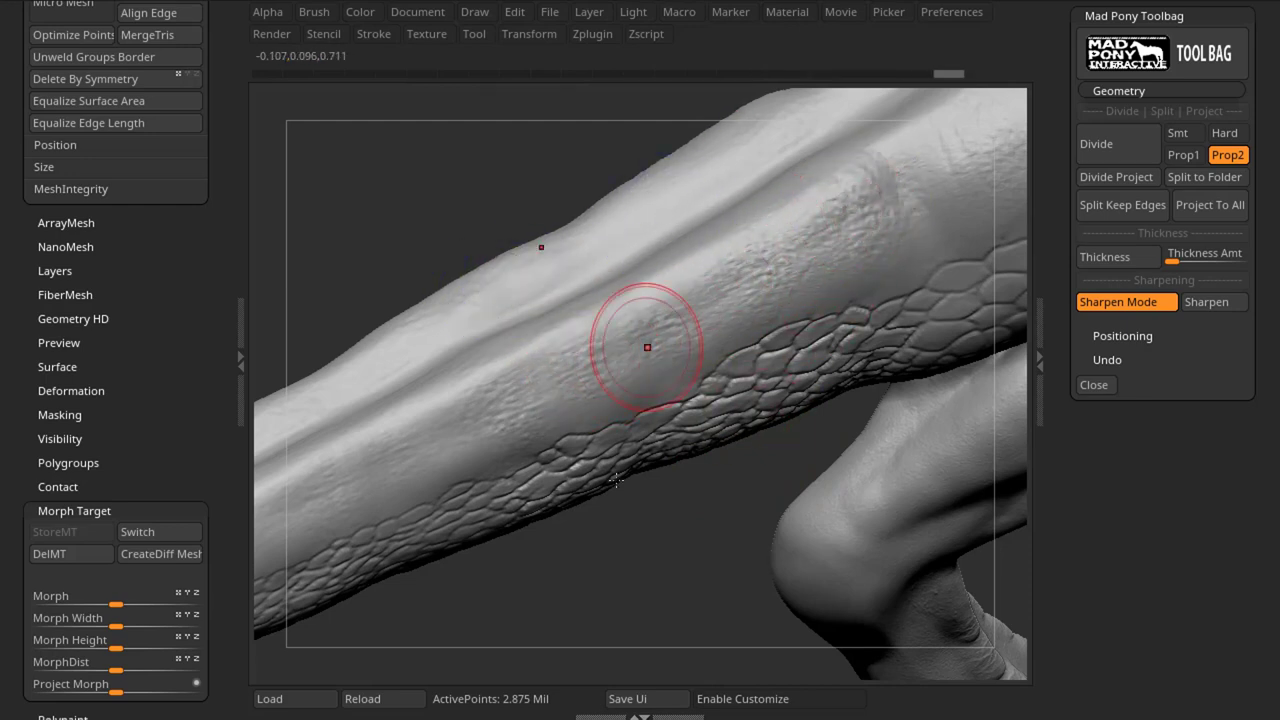
key(ctrl+z)
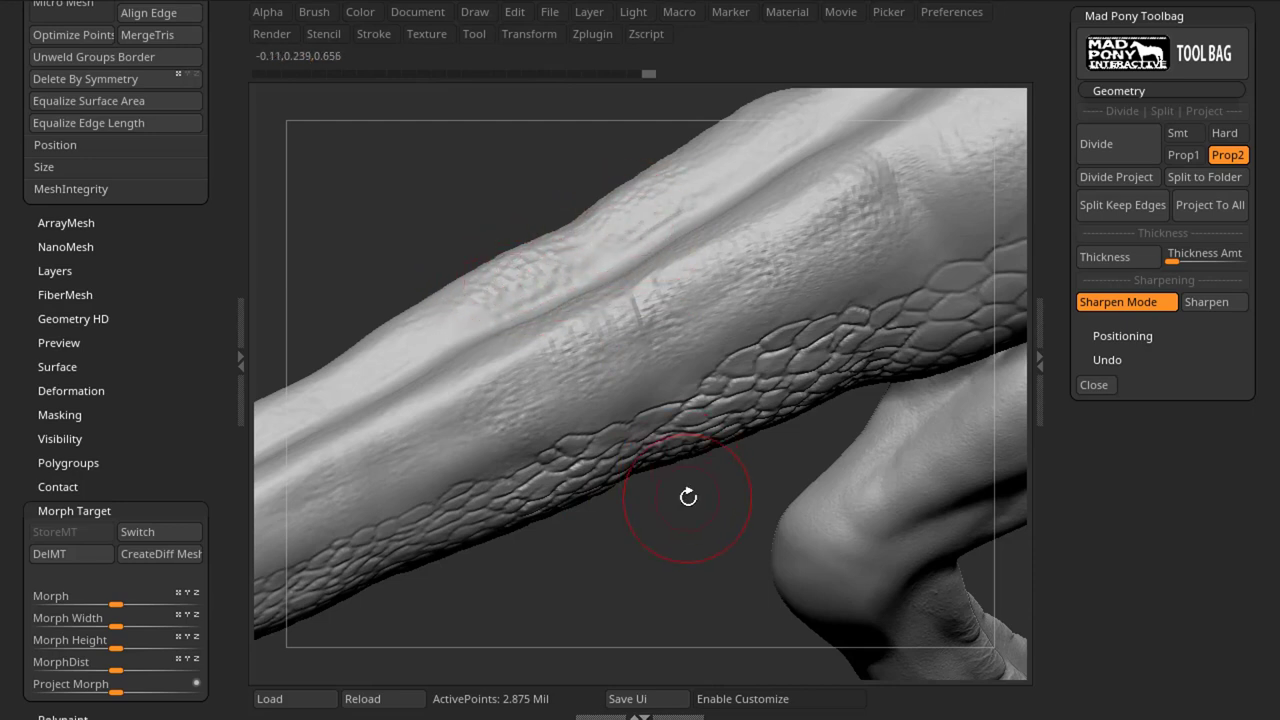
Step: Turn off Sharpen Mode and bring the scaled side of the forearm into view
click(1098, 304)
drag(714, 527, 680, 423)
drag(766, 525, 714, 477)
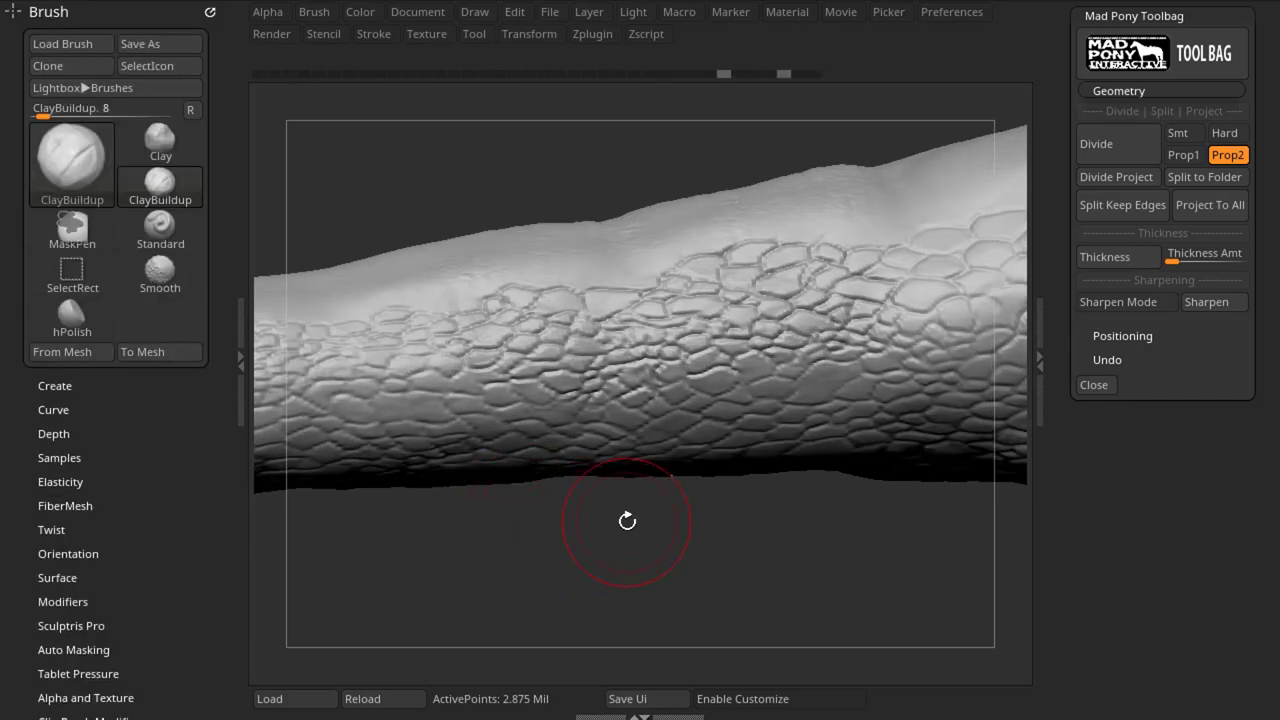
Step: Switch from ClayBuildup to the hPolish brush over the forearm scales
key(b)
key(h)
key(p)
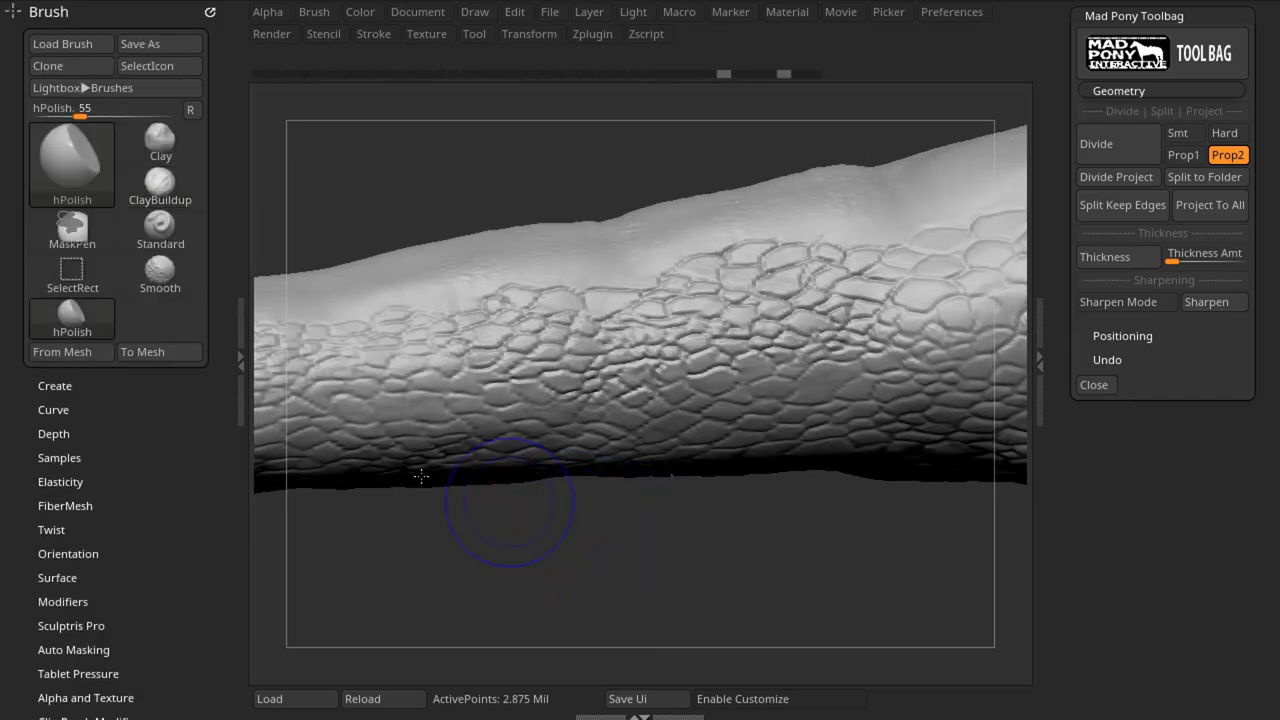
click(78, 323)
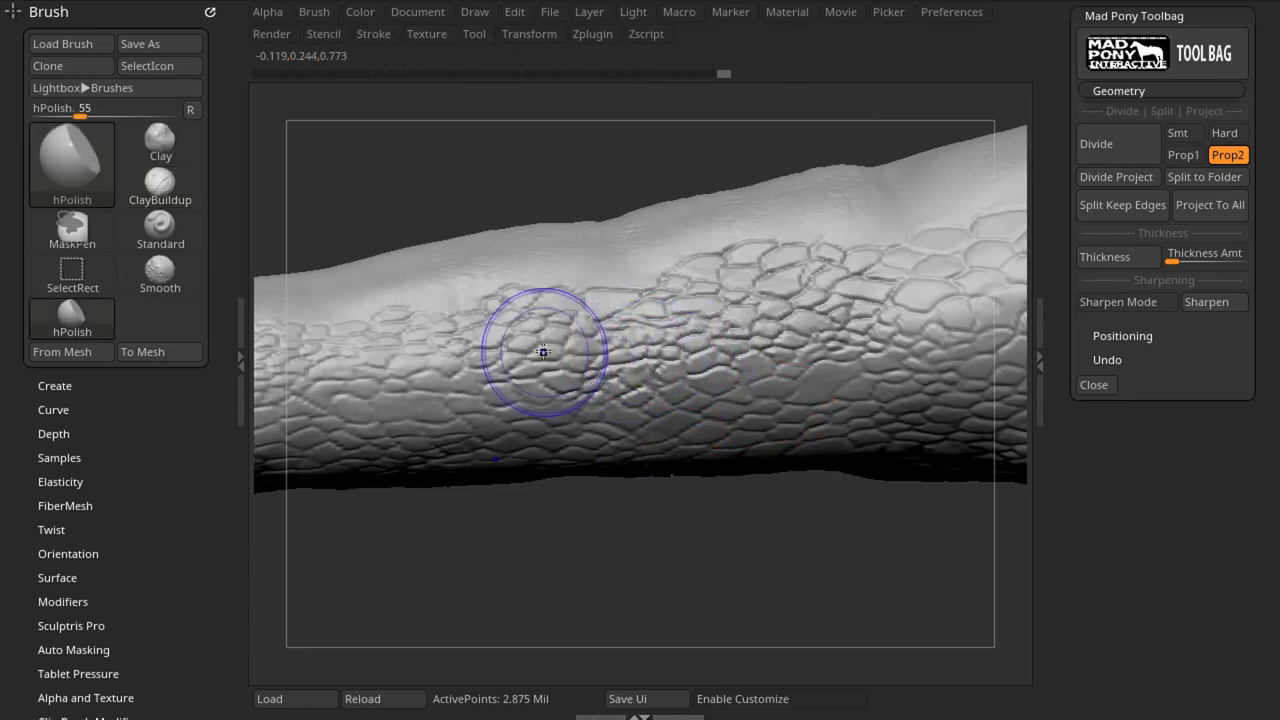
Step: Select the ClayBuildup brush and turn on Sharpen Mode for the forearm scales
click(160, 182)
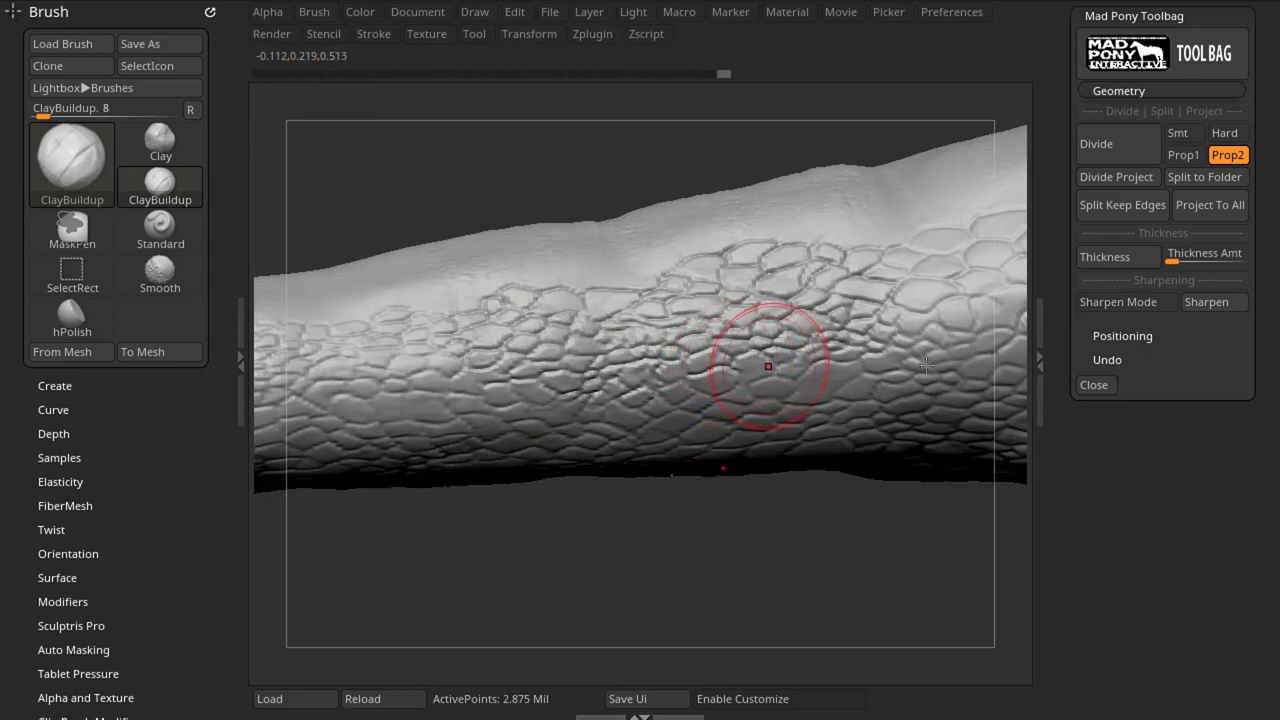
click(1085, 308)
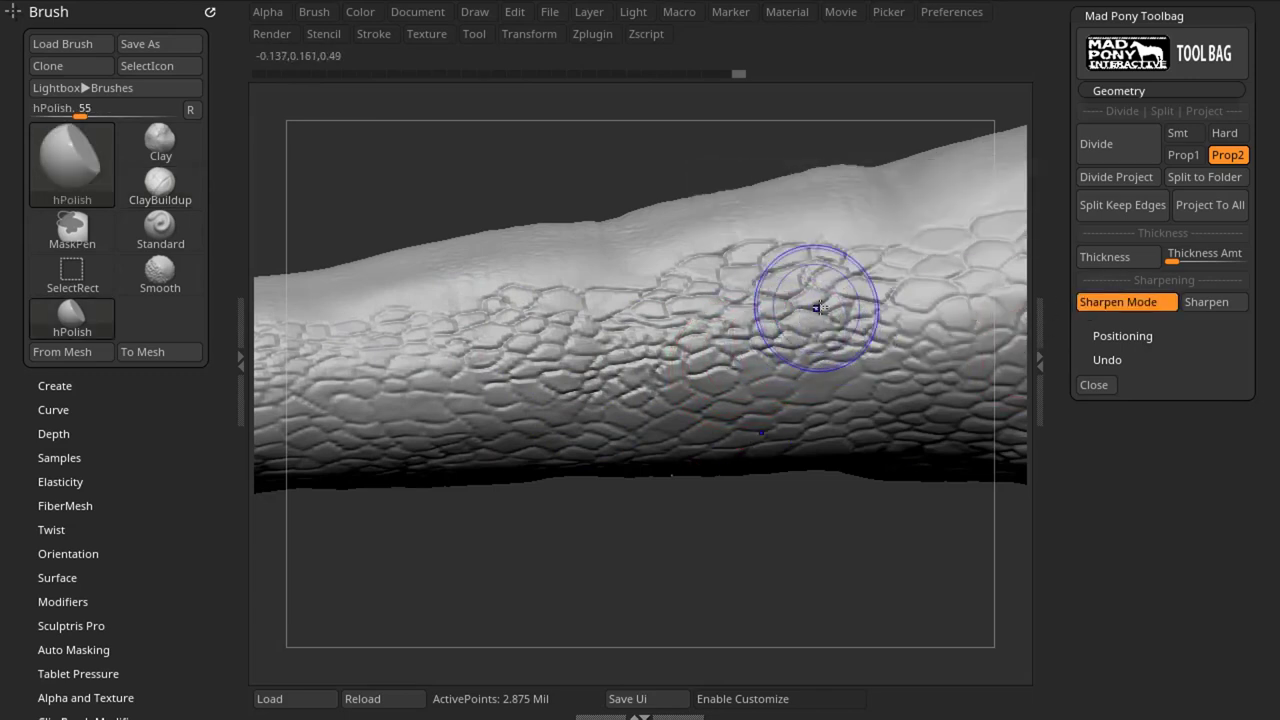
Step: Flatten a patch of the forearm scales with the hPolish brush, switch to ClayBuildup, and undo the recent strokes
mouse_move(843, 290)
mouse_down()
mouse_move(655, 315)
mouse_move(807, 281)
mouse_move(666, 273)
mouse_move(806, 259)
mouse_move(612, 309)
mouse_move(919, 280)
mouse_move(692, 322)
mouse_move(777, 323)
mouse_move(636, 340)
mouse_move(651, 359)
mouse_move(746, 351)
mouse_up()
key(b)
key(c)
key(b)
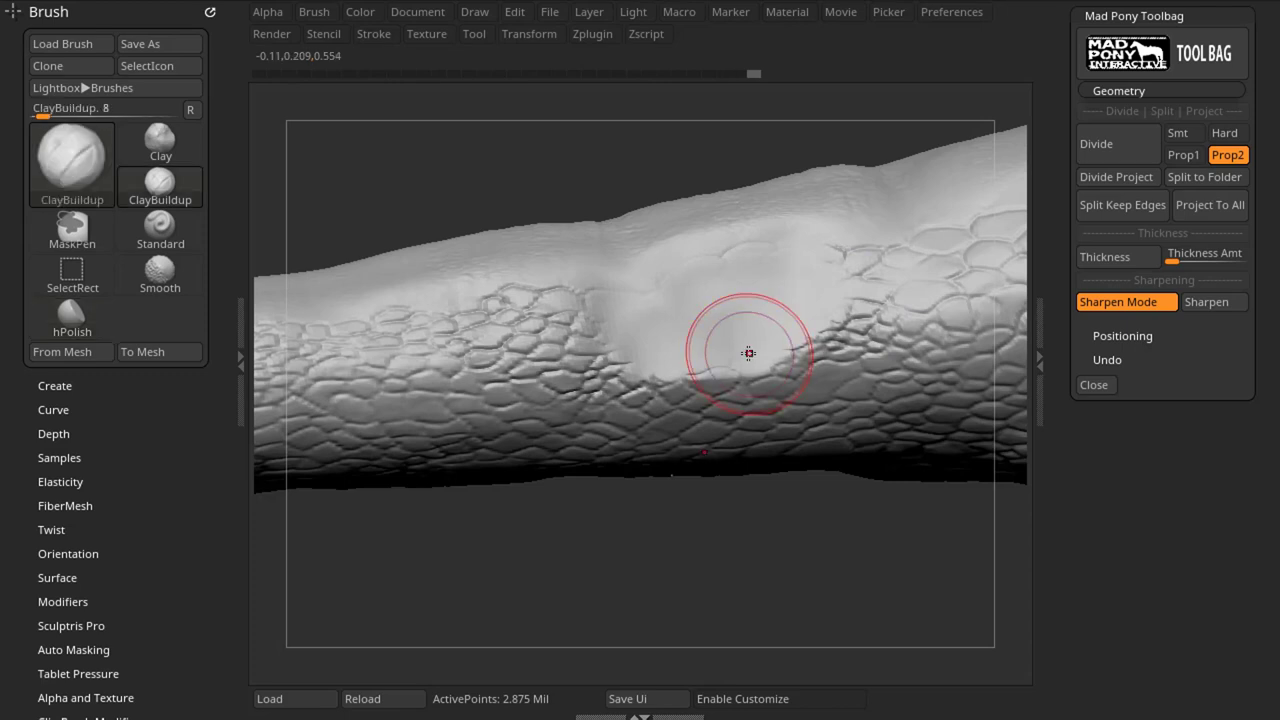
key(ctrl+z)
key(ctrl+z)
key(ctrl+z)
key(ctrl+z)
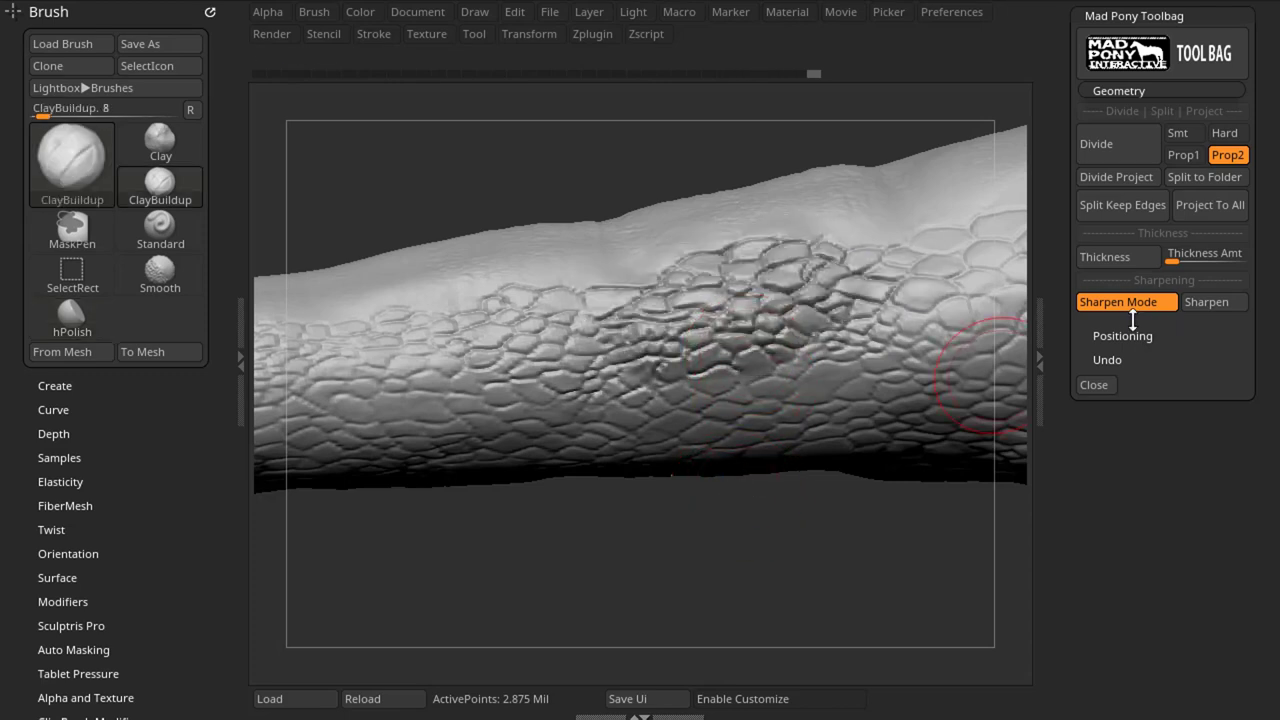
Step: Turn off Sharpen Mode on the forearm
click(1120, 302)
drag(808, 498, 871, 543)
drag(881, 350, 809, 434)
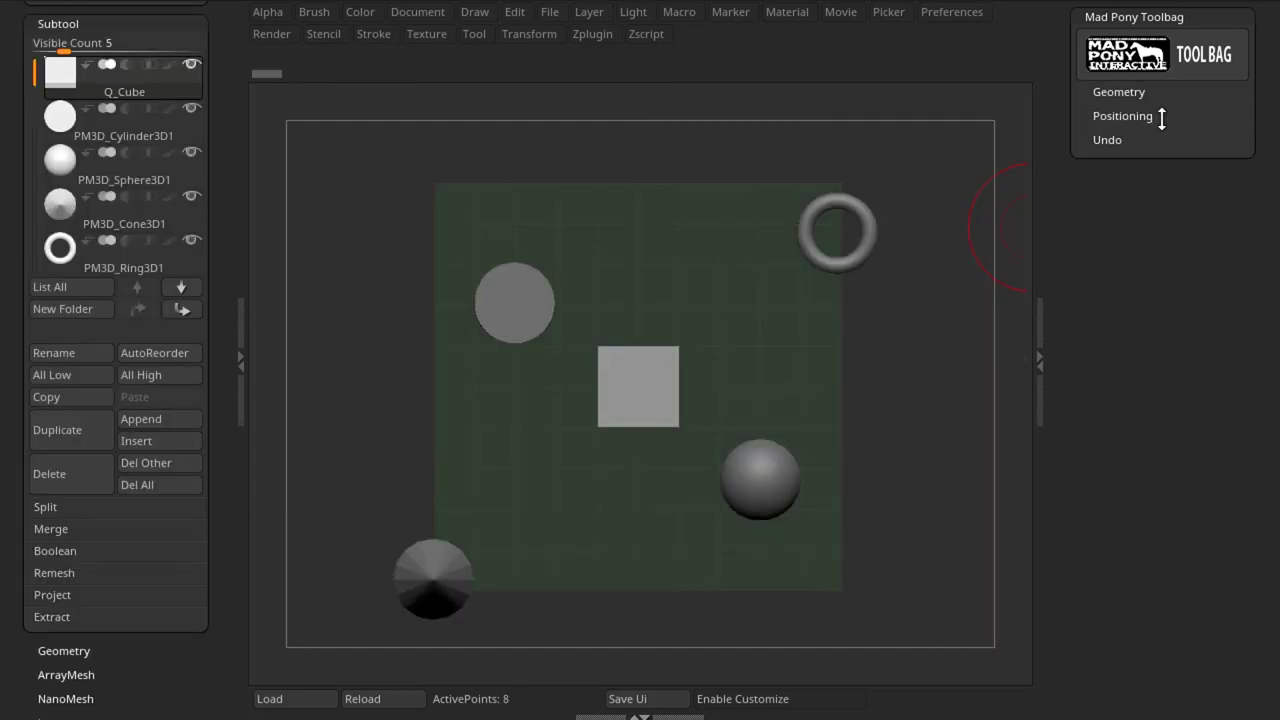
Step: Open the toolbag's Positioning tools and frame the cube and the whole scene from the Top view
click(1140, 116)
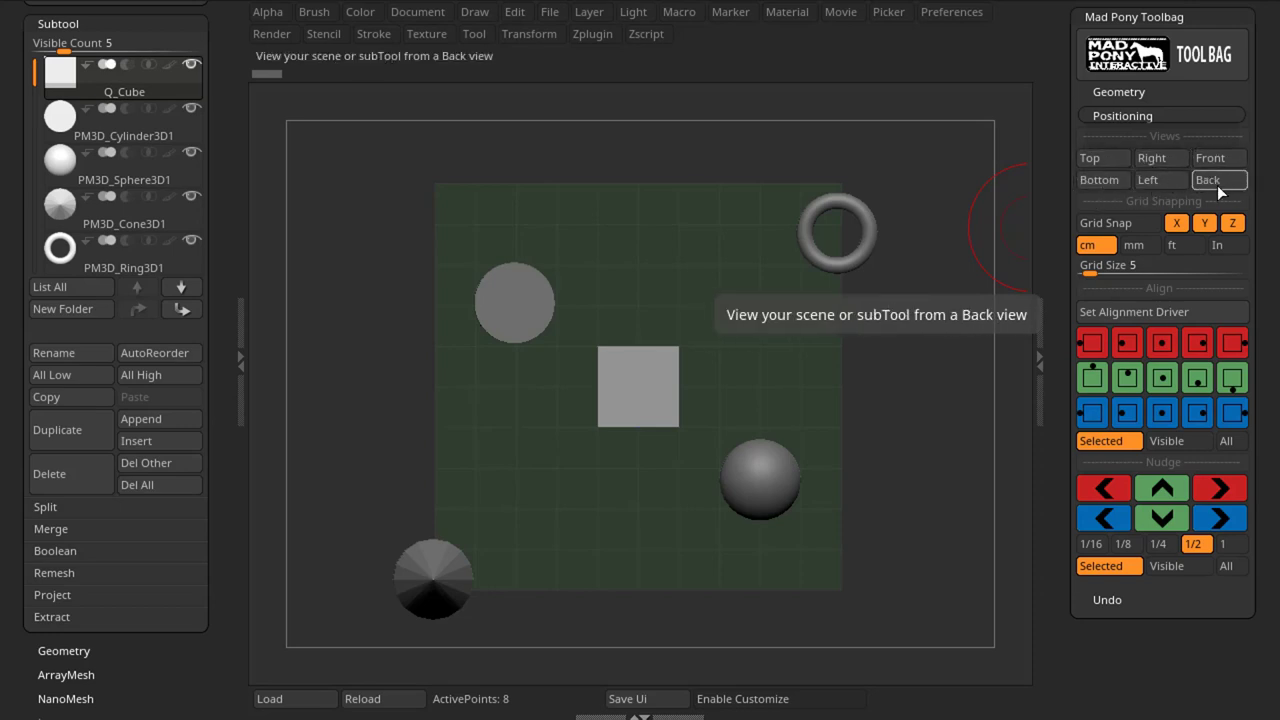
click(1113, 159)
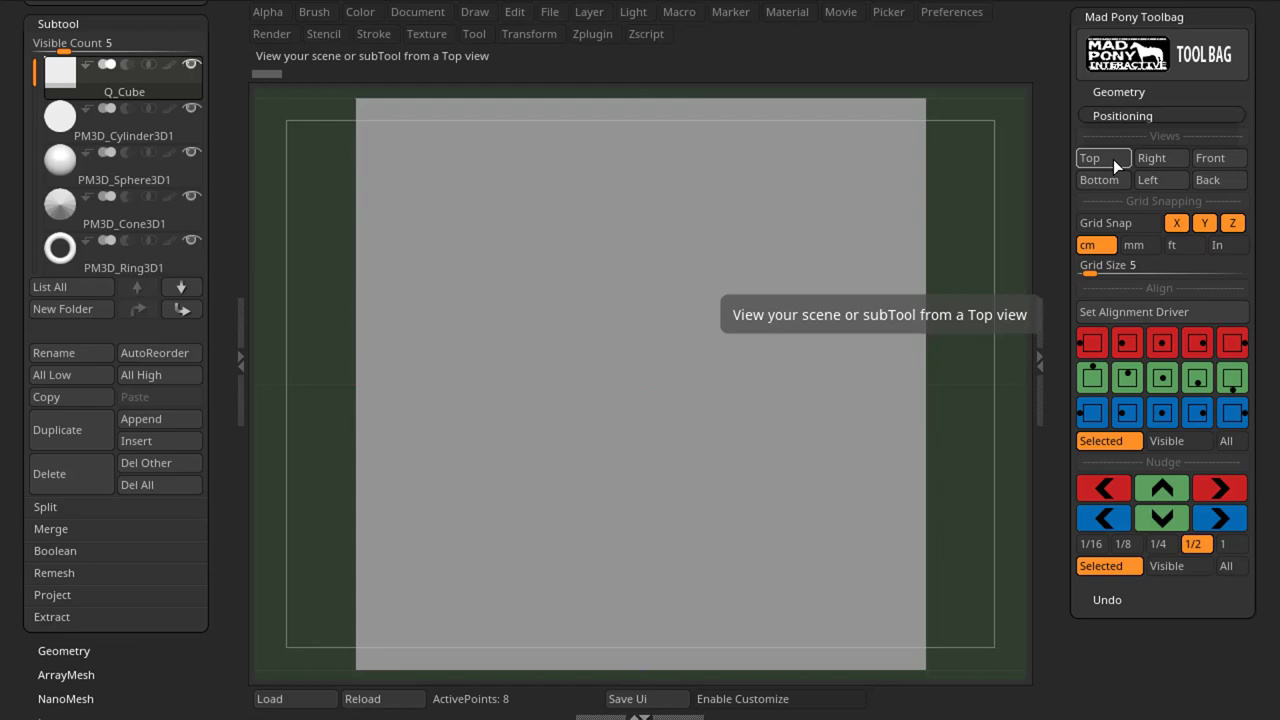
click(1113, 159)
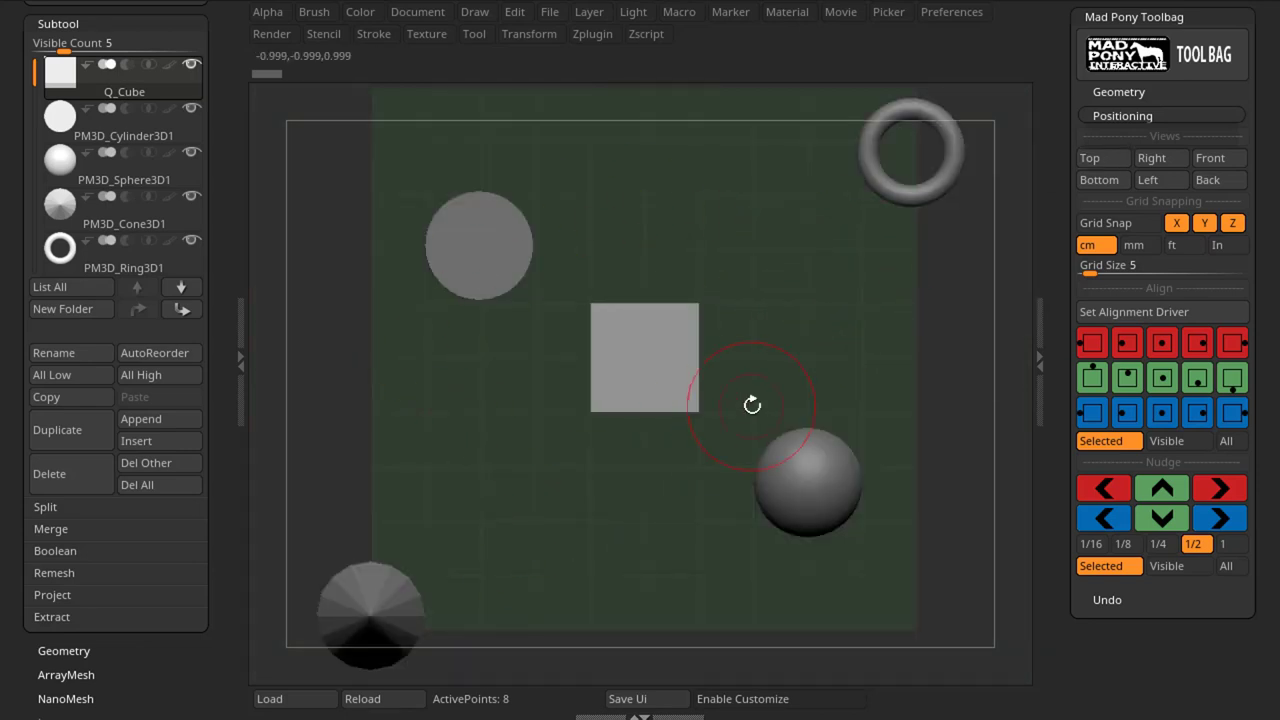
Step: View the whole scene of primitives from the Right, Front, Back, Left and Bottom
click(1156, 159)
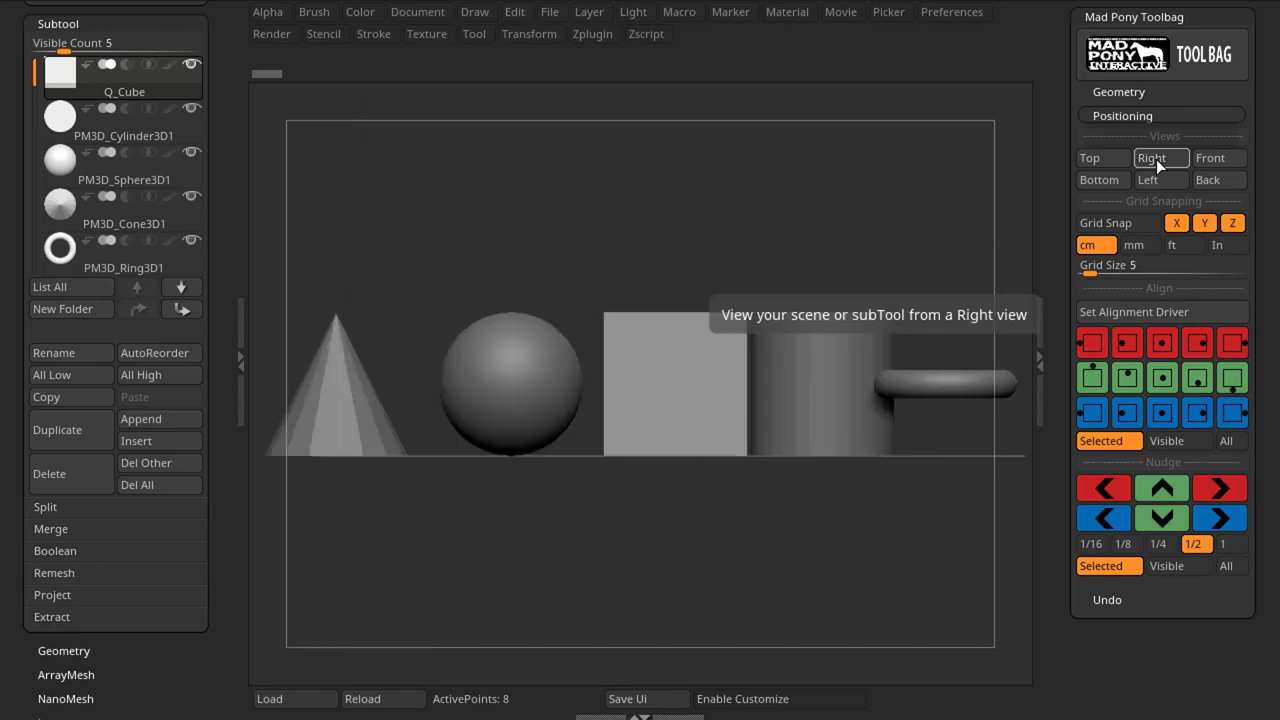
click(1210, 162)
click(1210, 181)
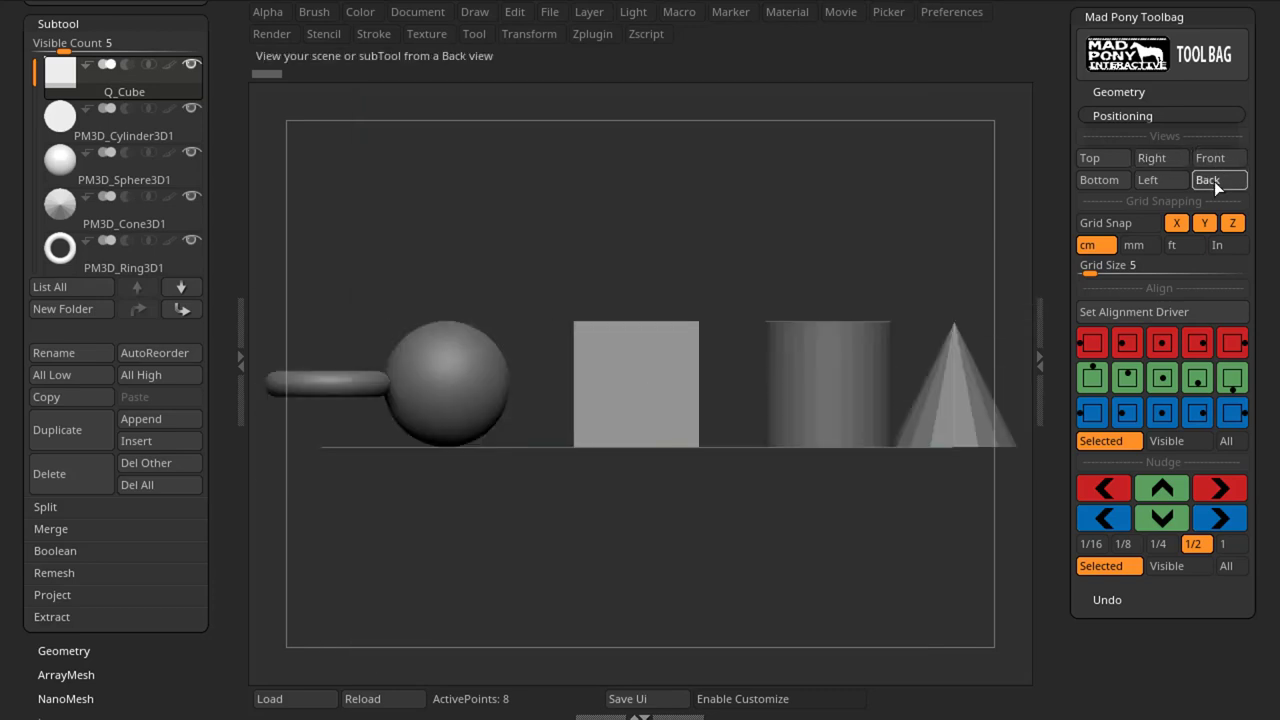
click(1177, 183)
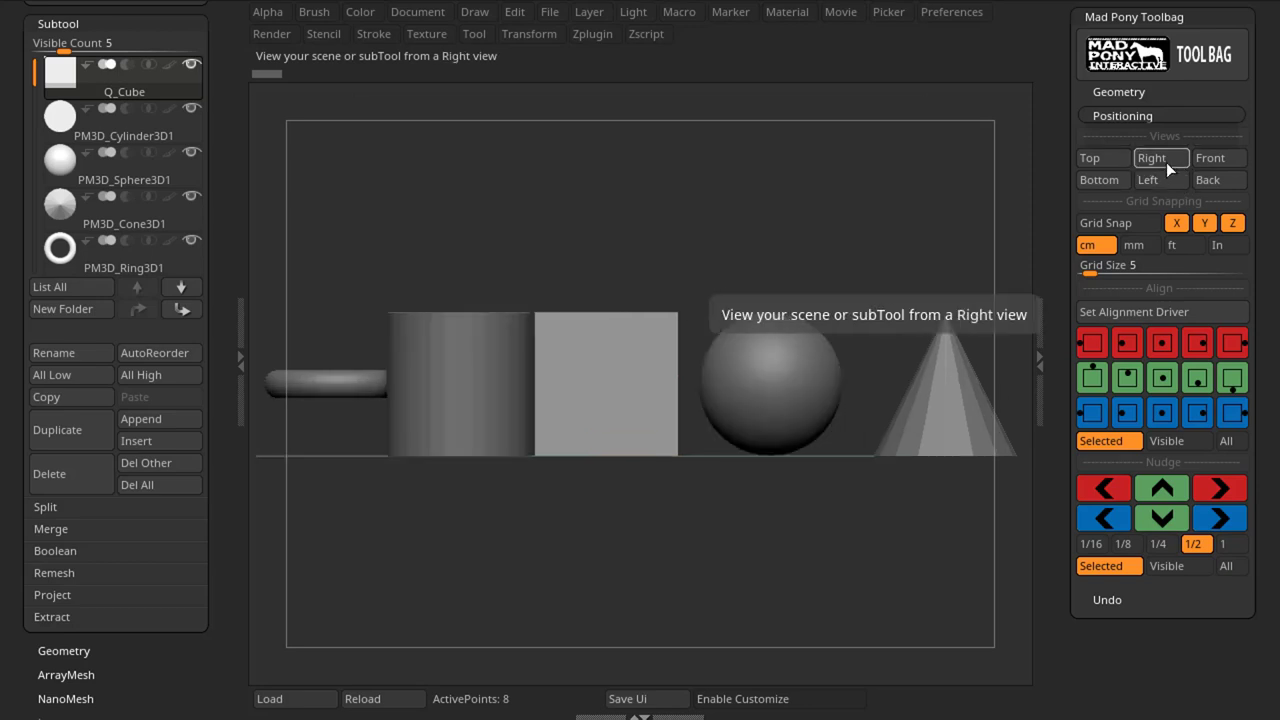
click(1164, 162)
click(1106, 179)
click(1108, 178)
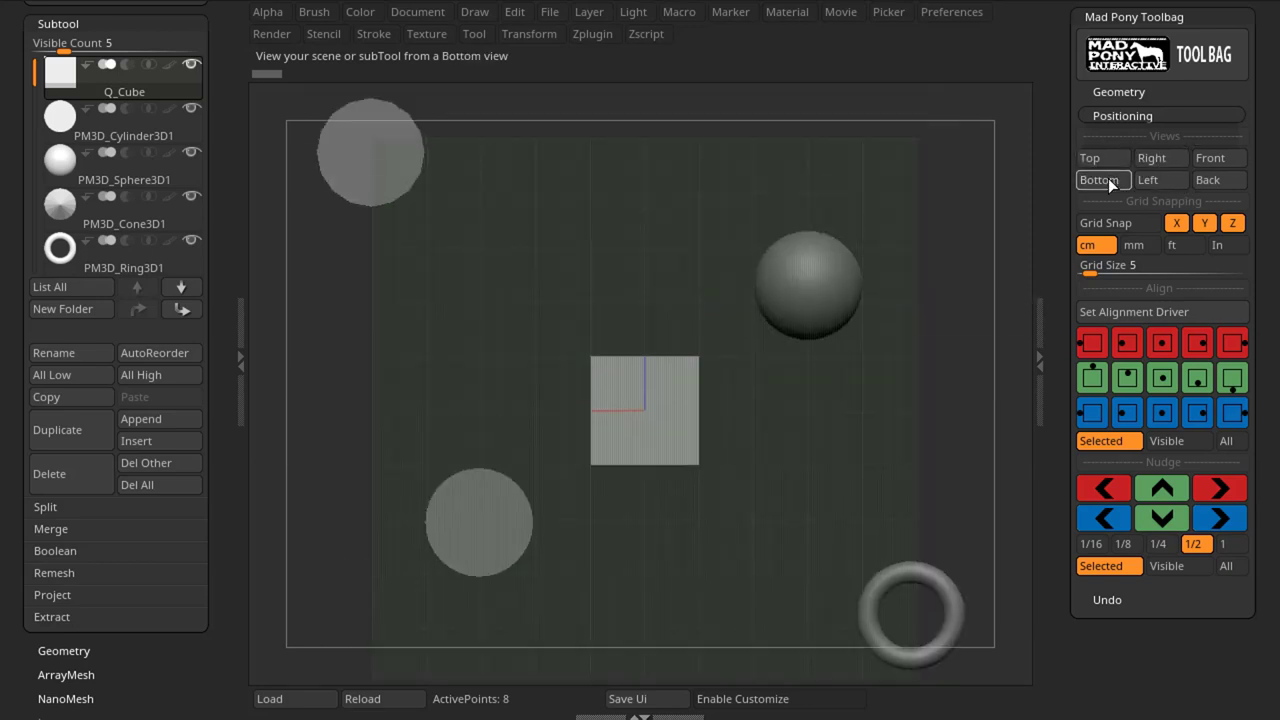
click(1108, 178)
Step: Hide the ring and cone subtools and frame the remaining shapes from the Top view
click(191, 241)
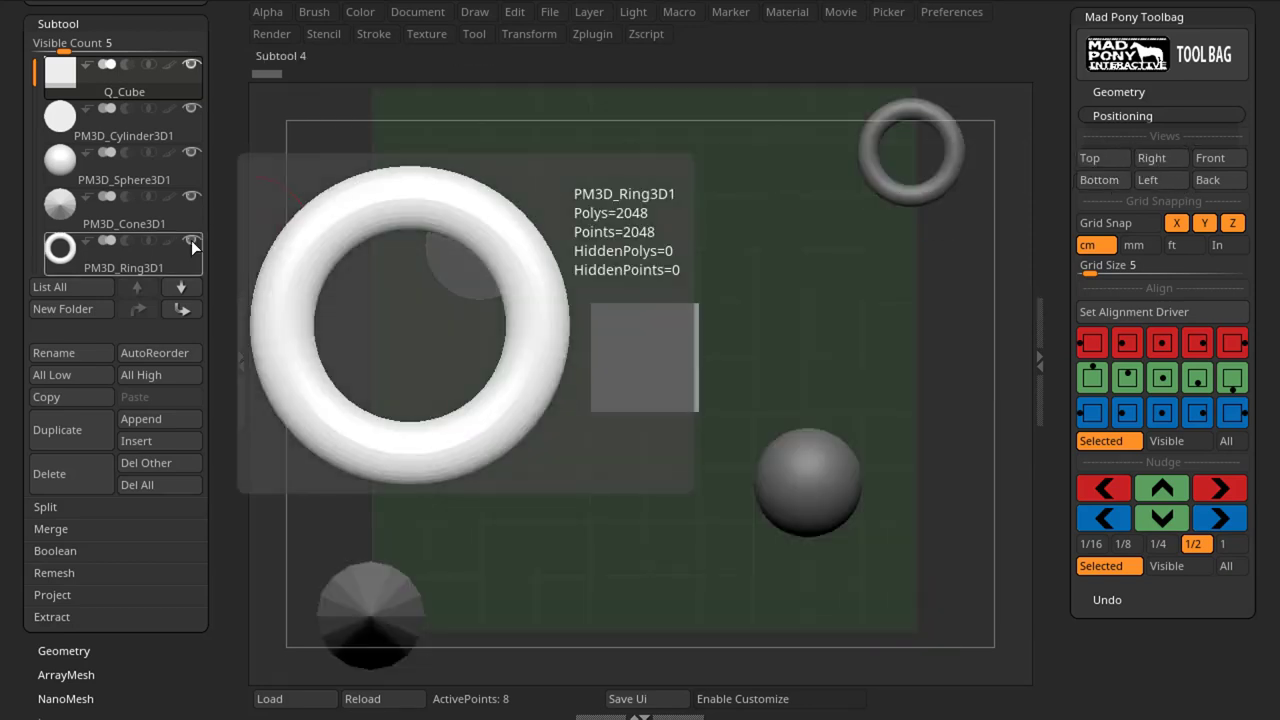
click(191, 198)
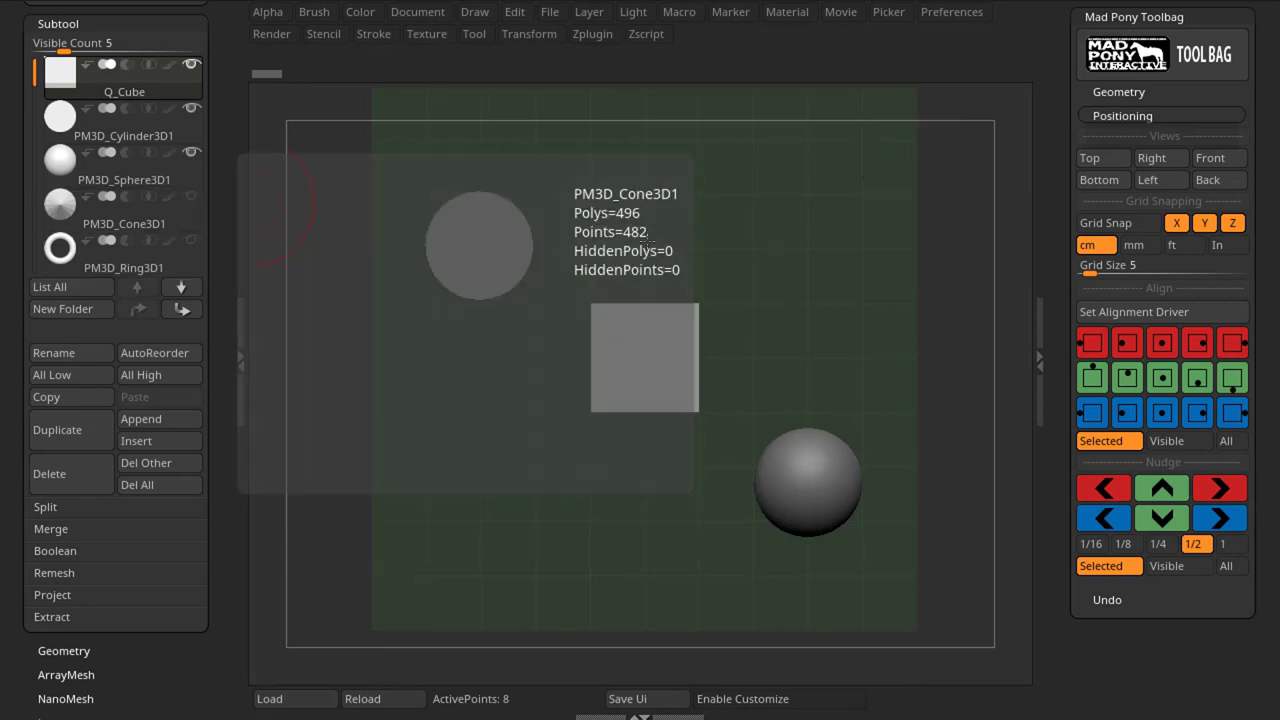
click(1114, 161)
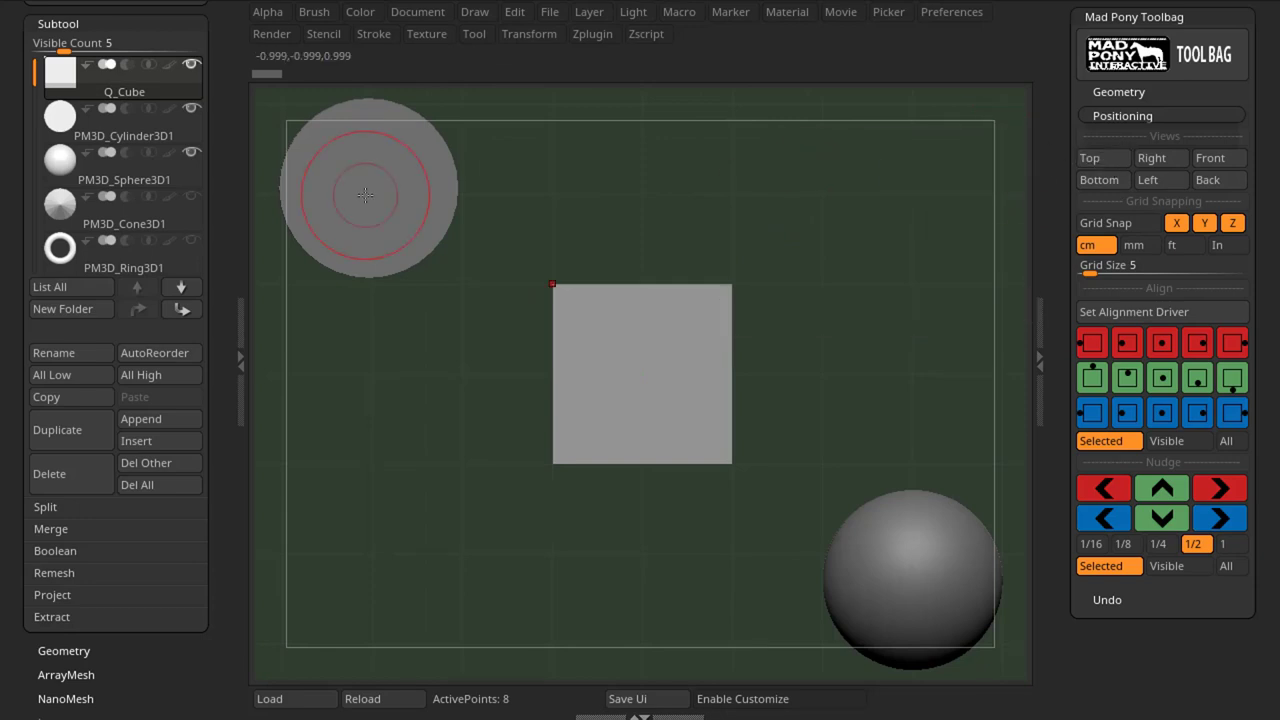
Step: Hide the sphere and cylinder subtools and view the cube alone from the Top, Right, Front and Left
click(191, 152)
mouse_move(193, 126)
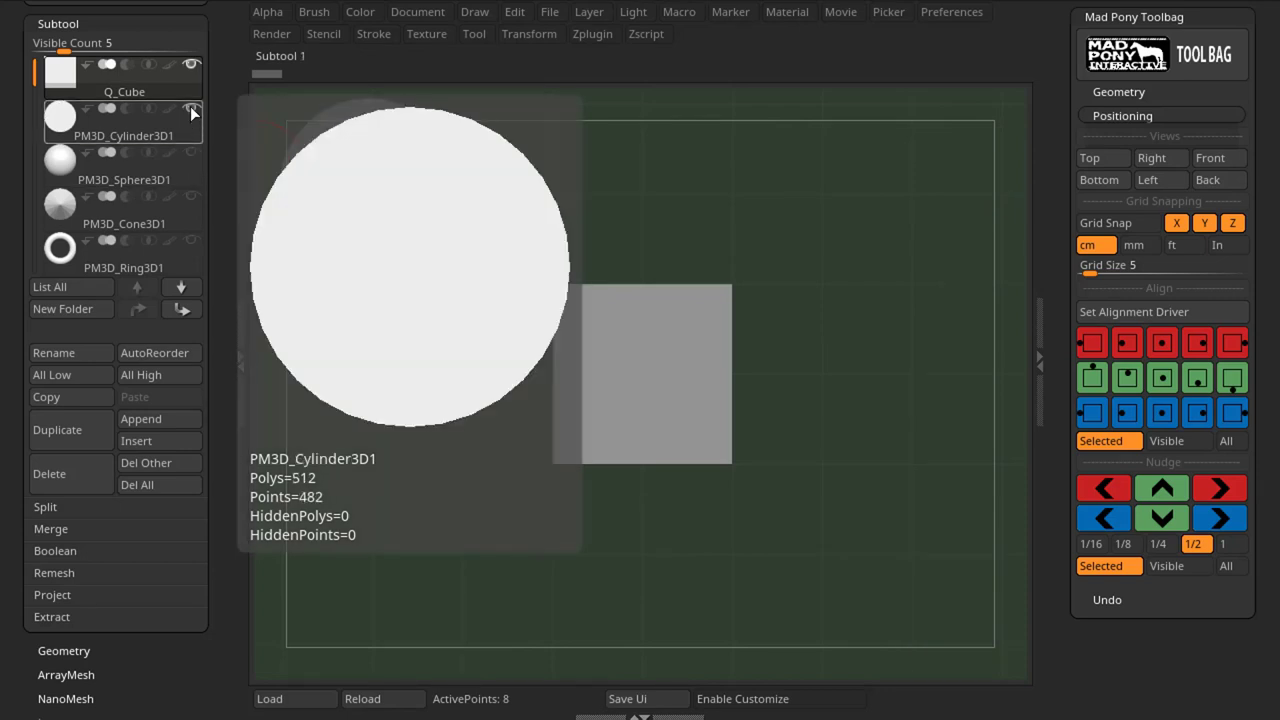
click(1093, 161)
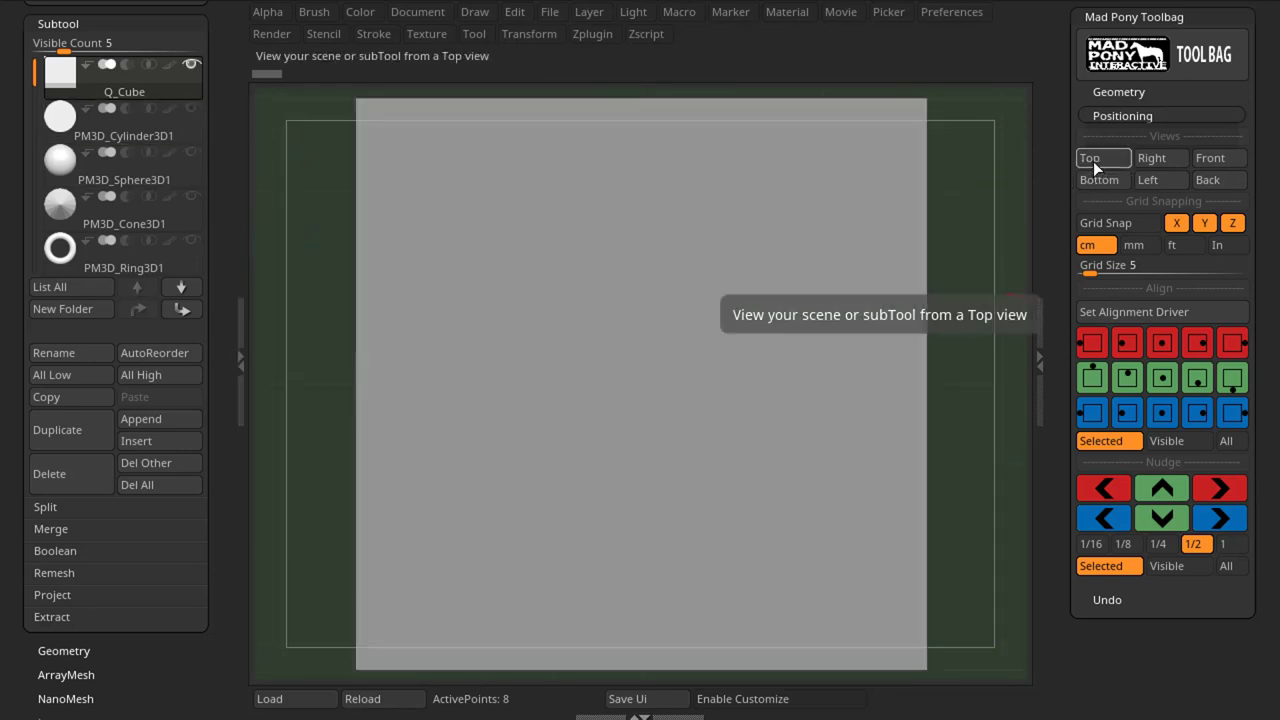
click(1155, 160)
click(1210, 159)
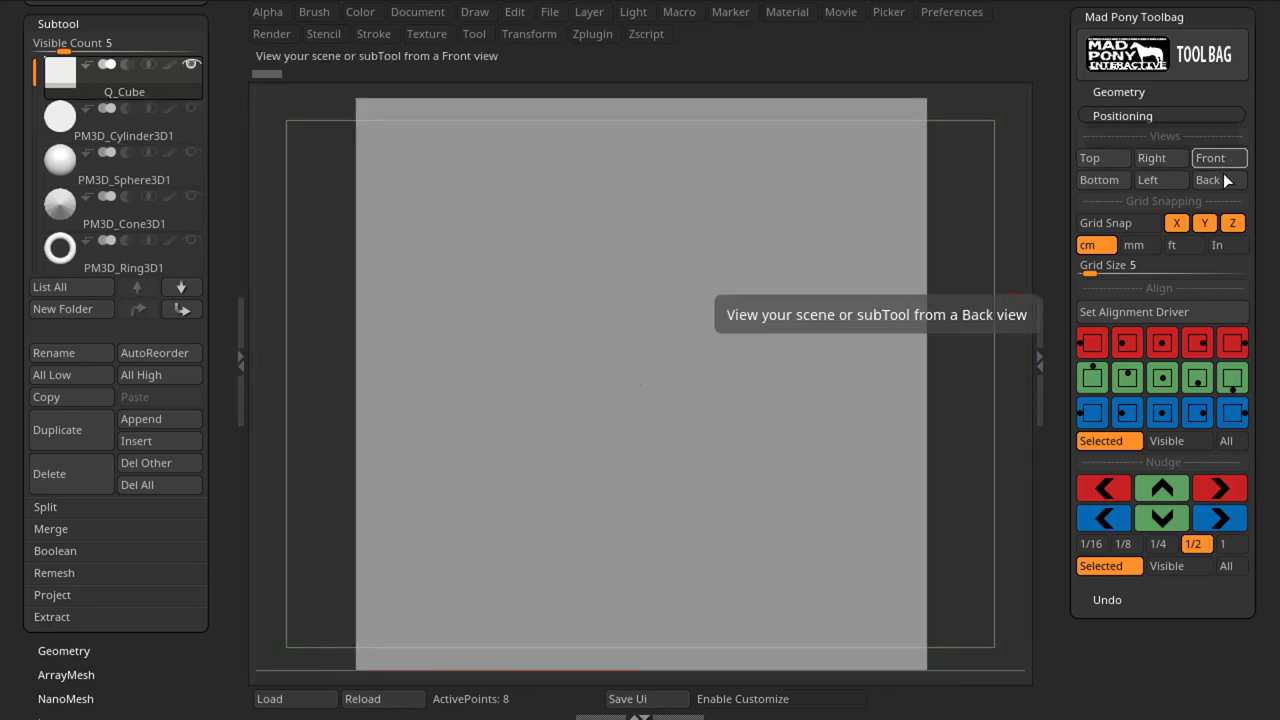
click(1150, 180)
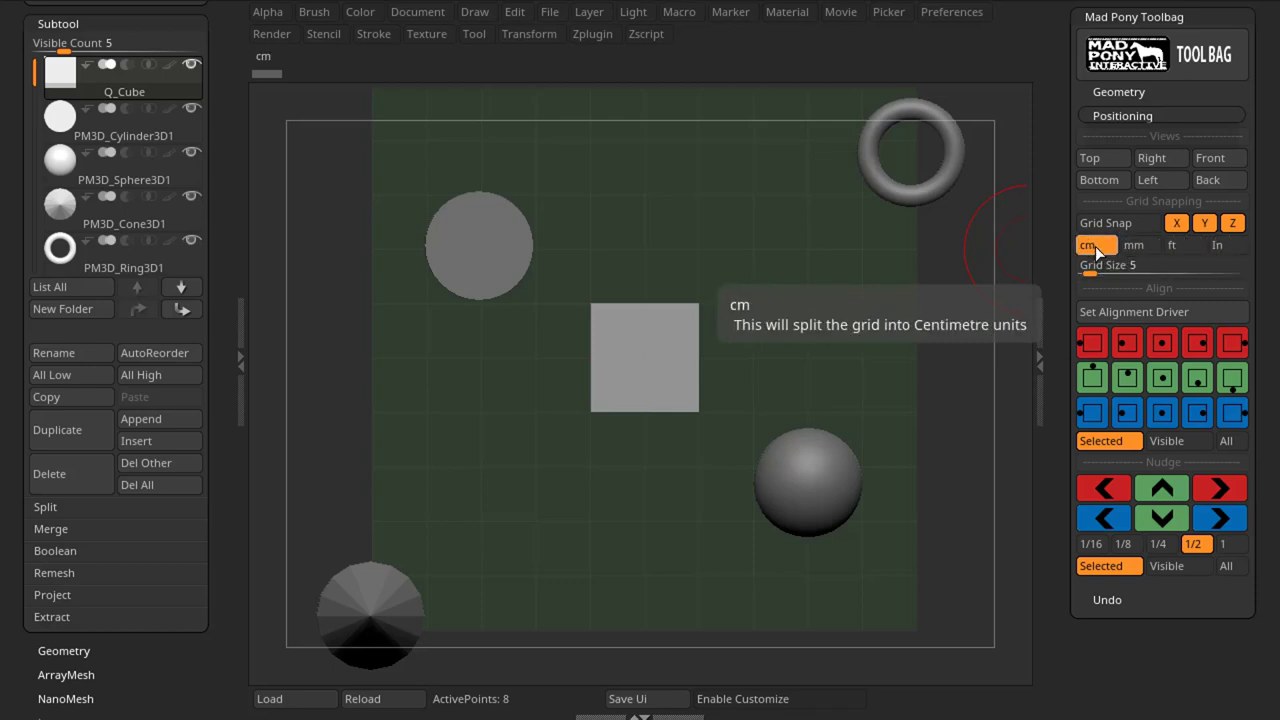
Step: Switch the grid snapping units through mm, ft and In, and return them to cm
click(1133, 245)
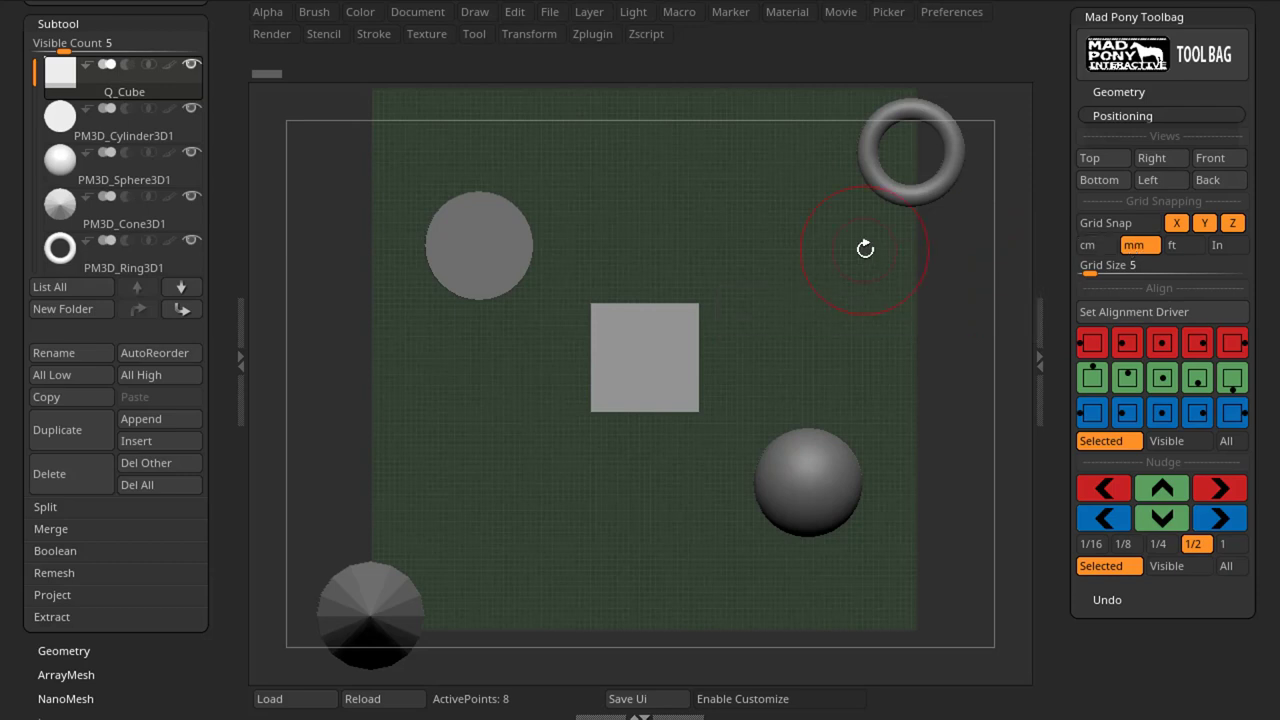
click(1185, 246)
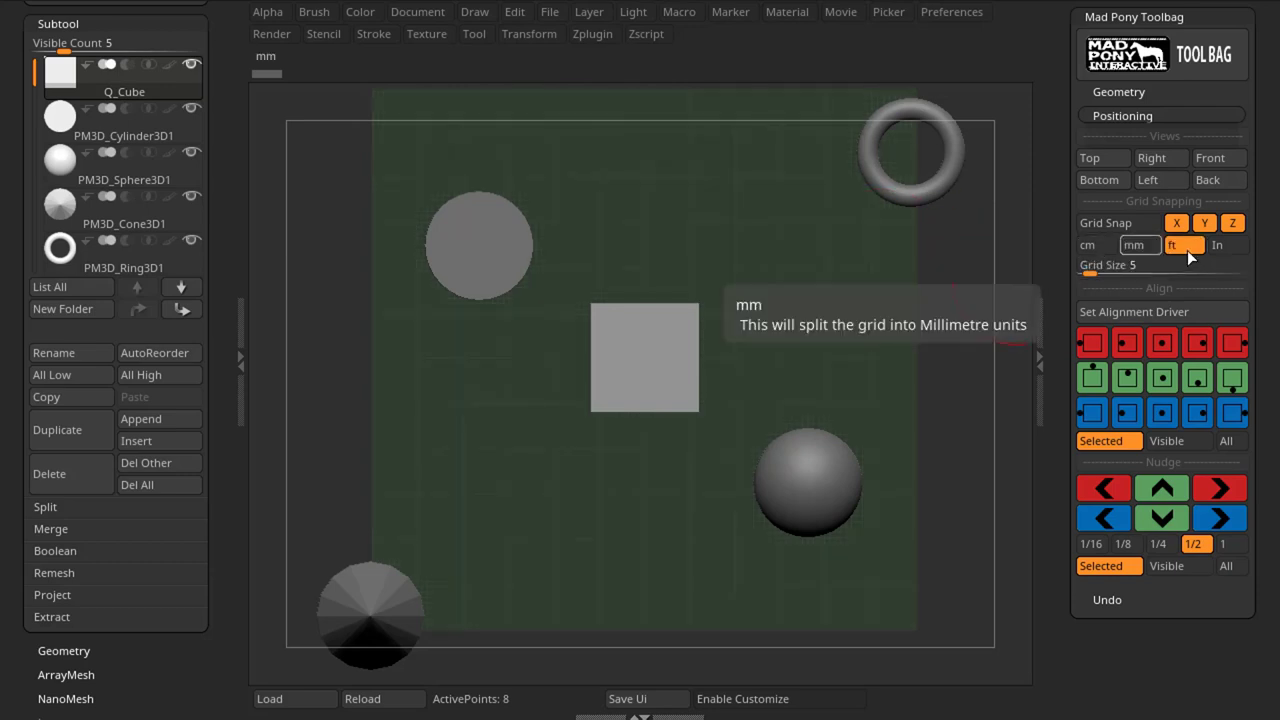
click(1238, 246)
click(1088, 245)
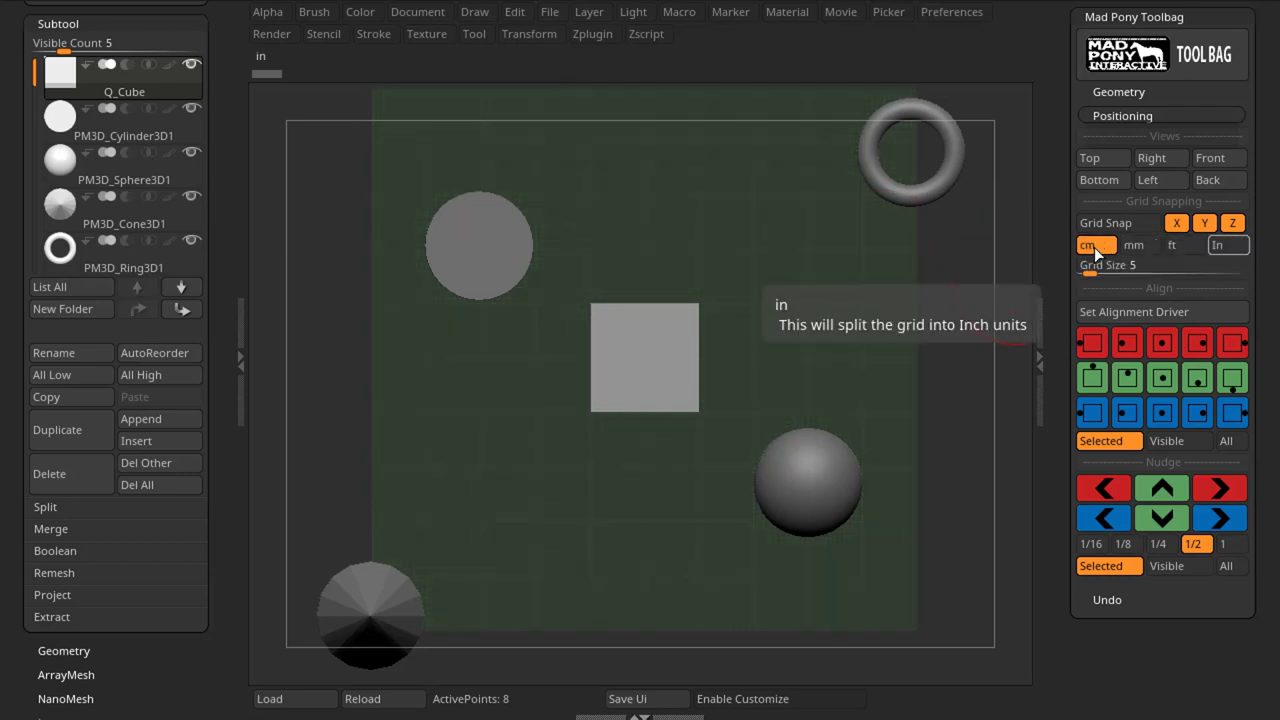
Step: Expand the tool's Export settings to examine the scale and offset values, and return to the subtool list
drag(229, 474, 219, 252)
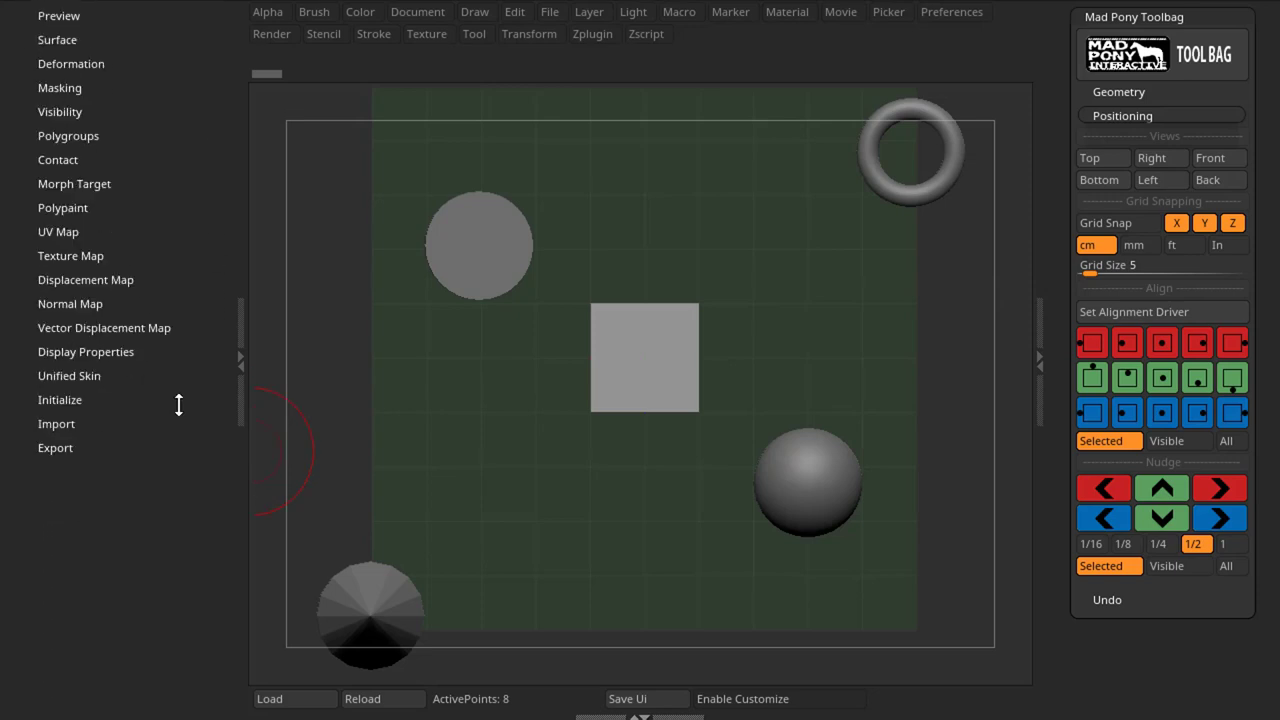
click(77, 447)
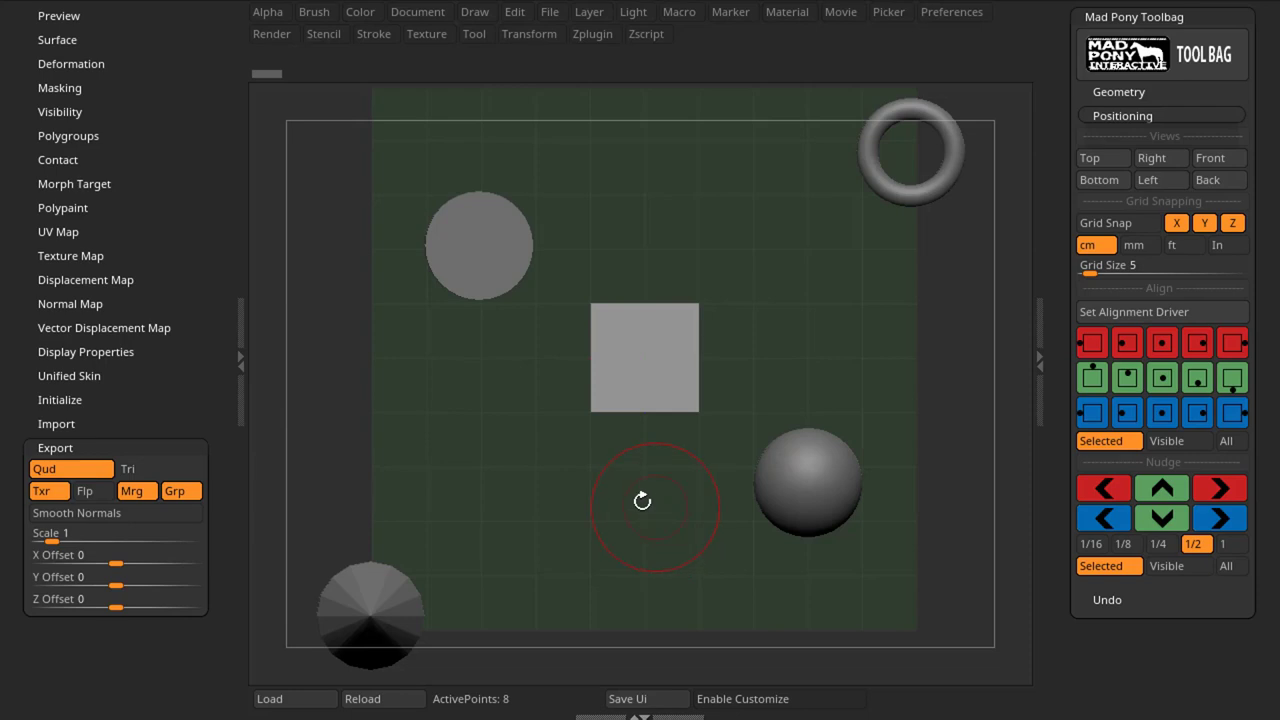
drag(223, 265, 219, 327)
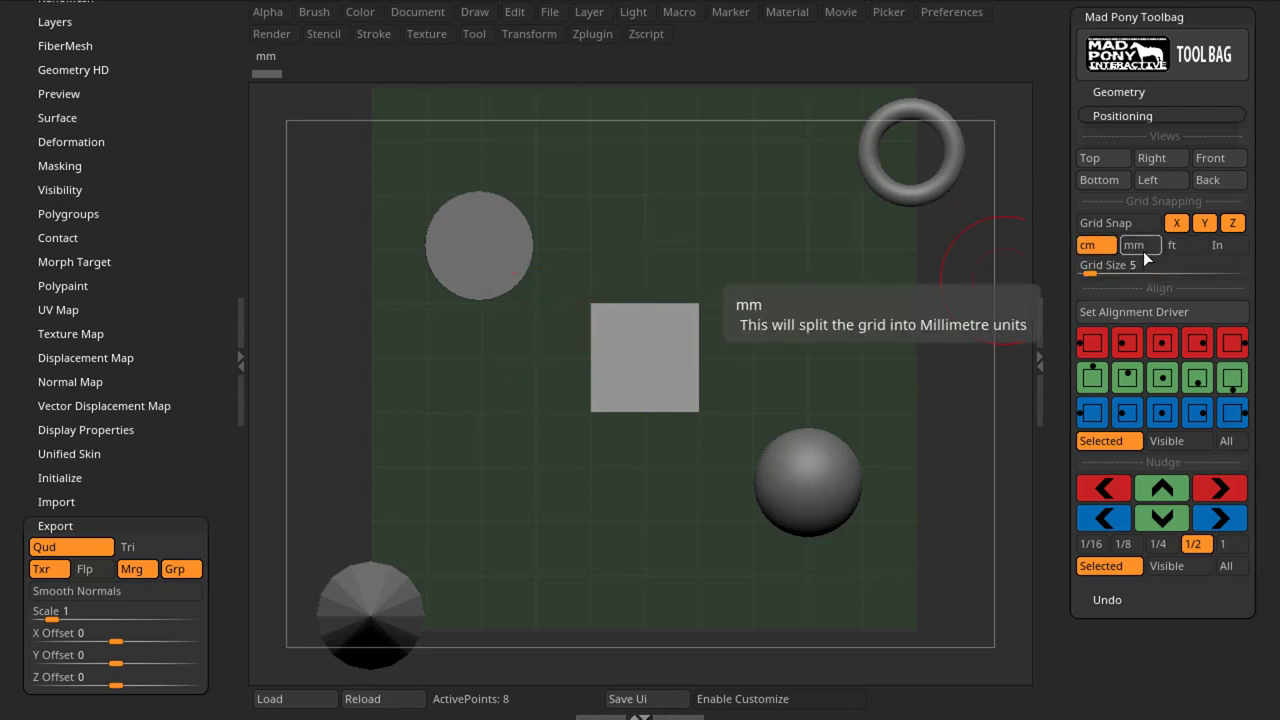
scroll(225, 258, up, 5)
Step: Open the Grid Size value for editing and activate Move mode to show the gizmo on the cube
drag(1092, 272, 1093, 272)
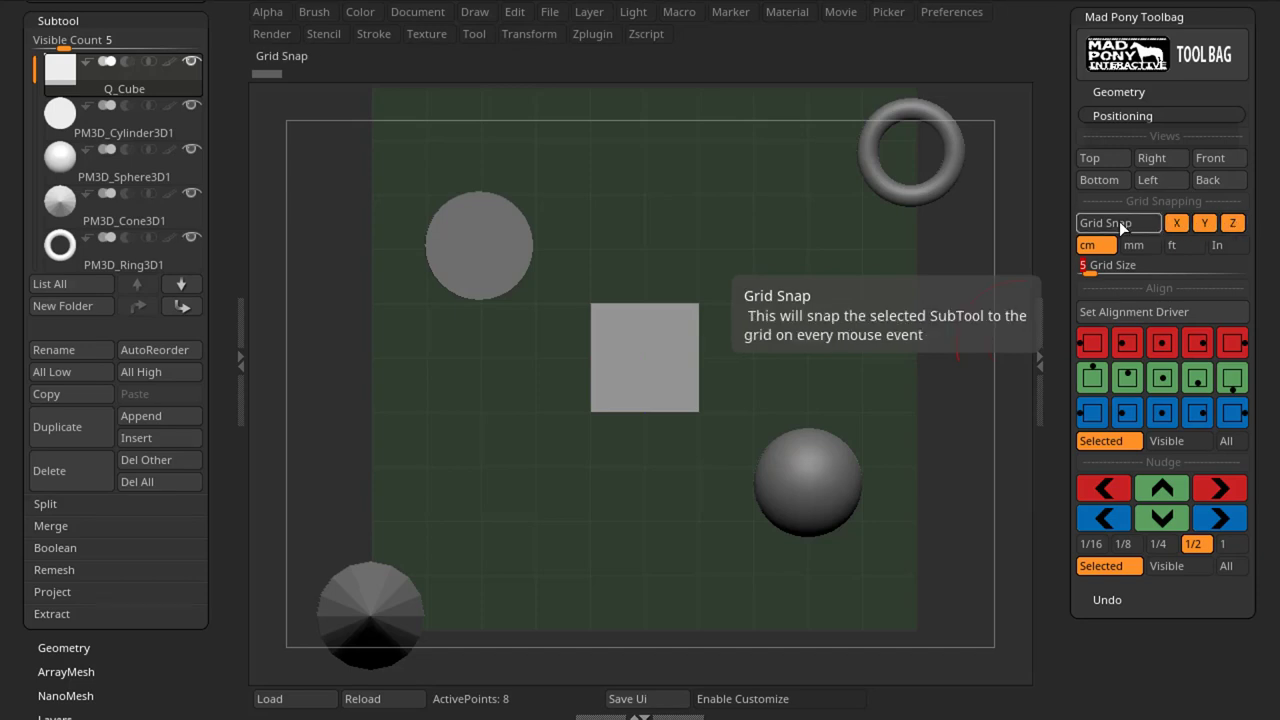
key(space)
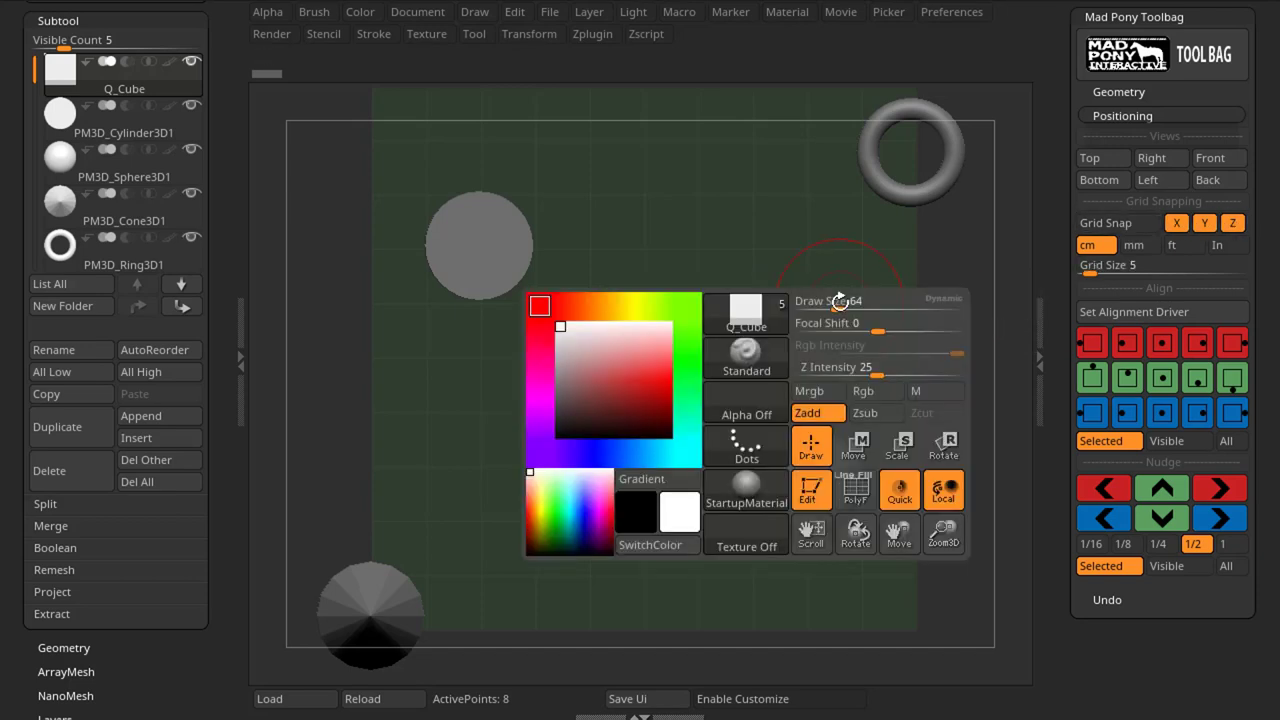
click(856, 442)
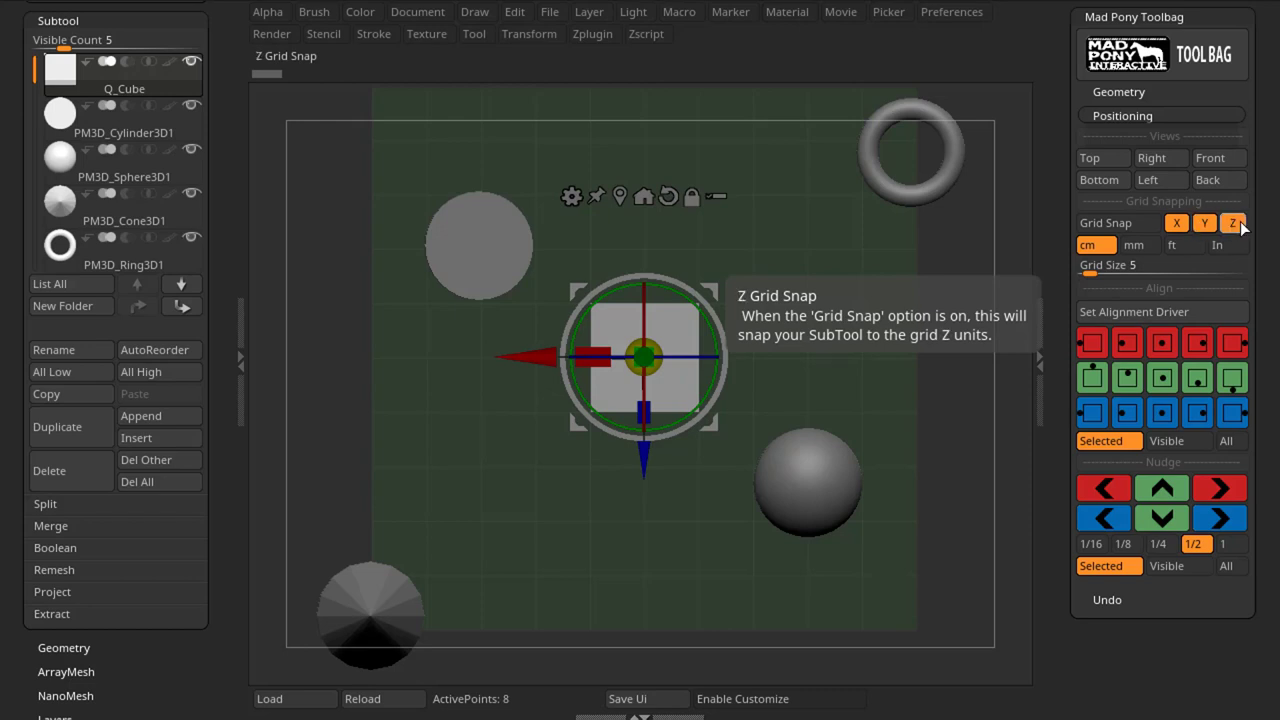
Step: Toggle the X and Z snapping axes off and back on, and turn on Grid Snap
click(1177, 223)
click(1232, 223)
click(1230, 224)
click(1179, 225)
click(1106, 222)
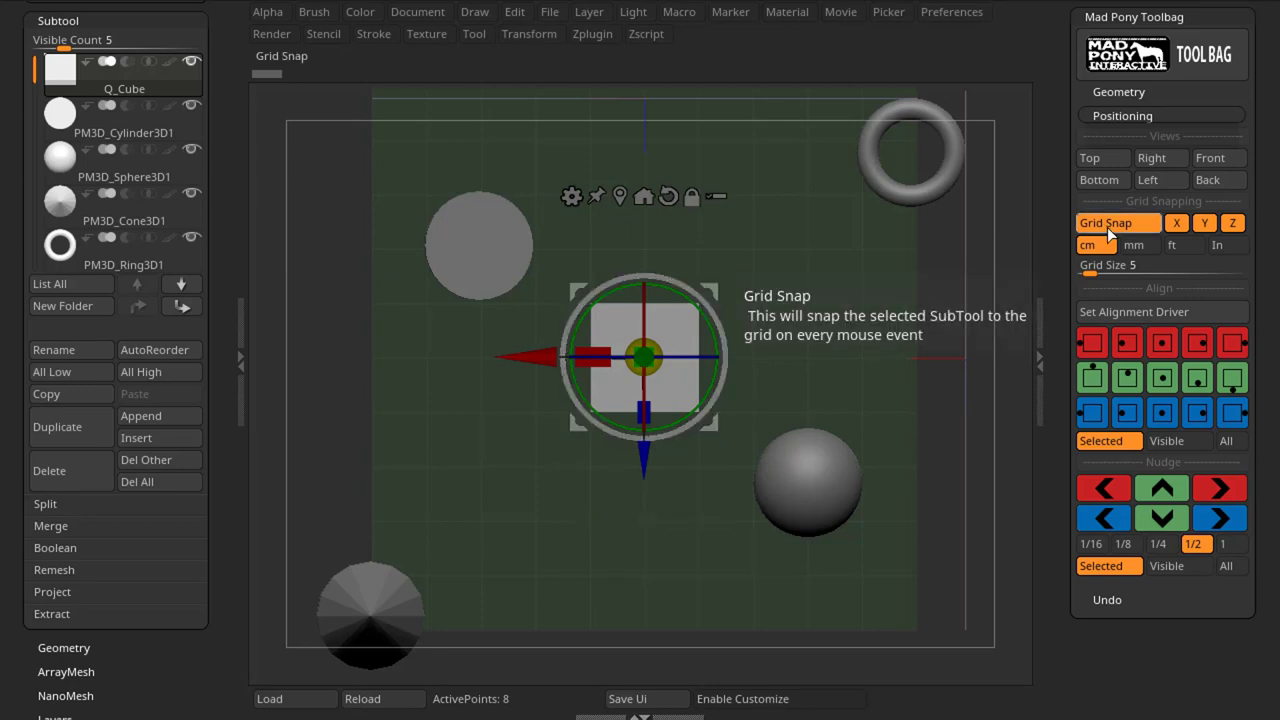
Step: Move the cube across the snapping grid to beside the sphere, and check its position from the Right and Left views
drag(712, 291, 887, 355)
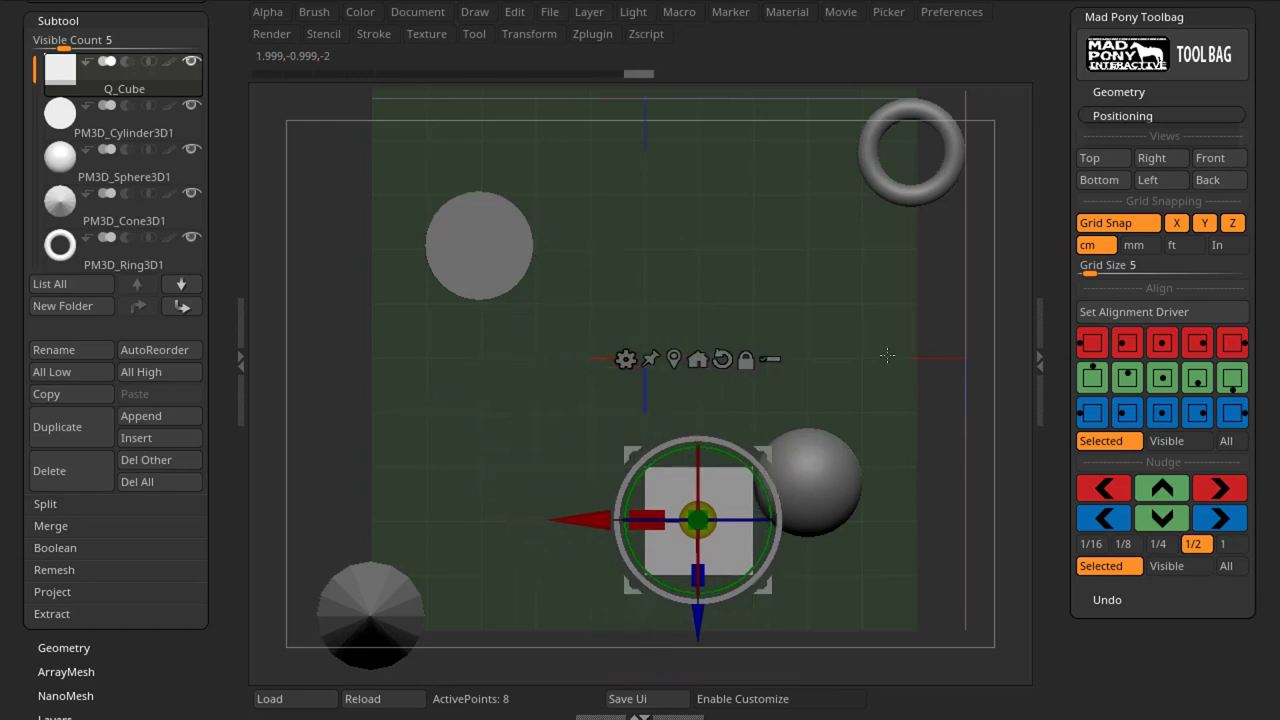
click(1144, 159)
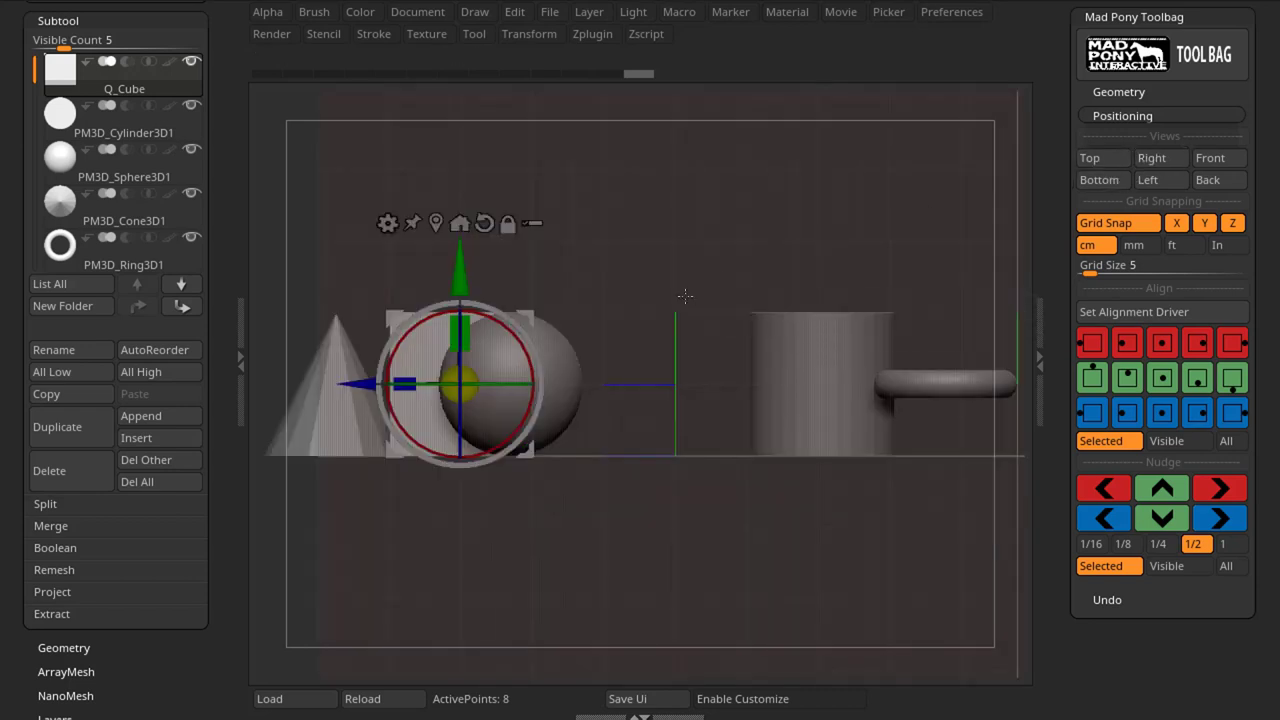
click(1160, 184)
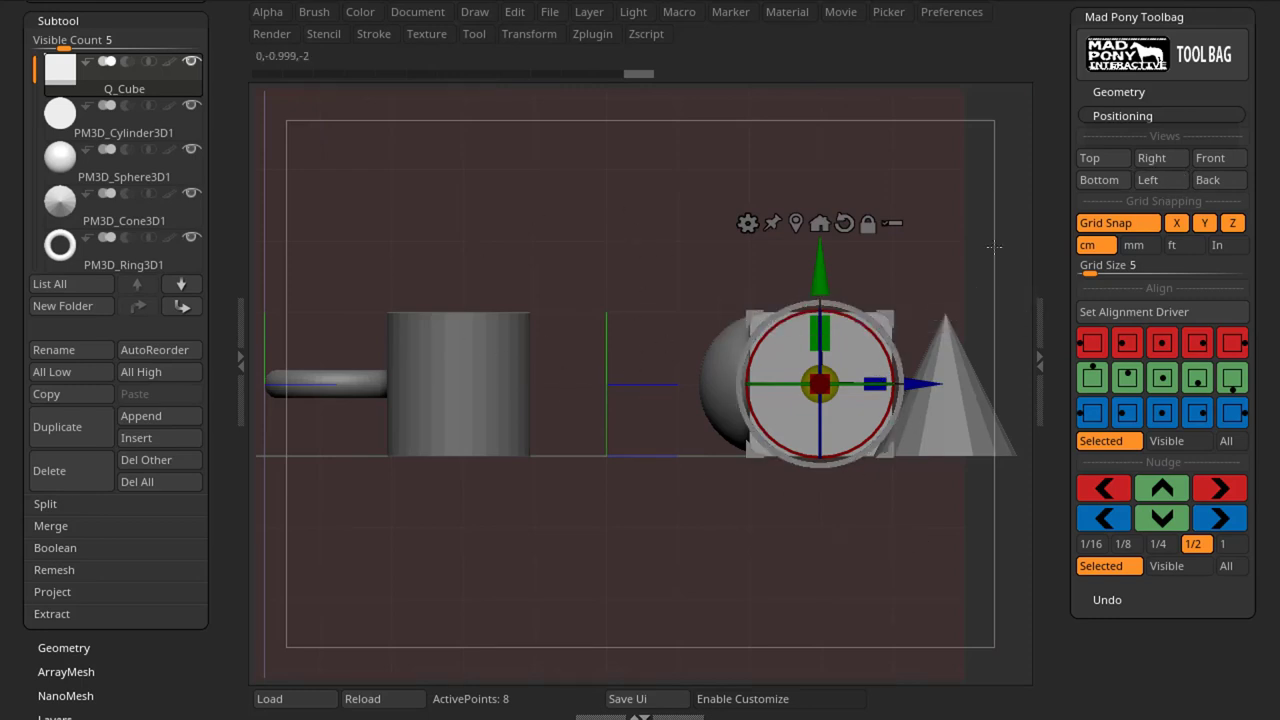
Step: Toggle the Floor grid display with Grid Snap turned off, and turn Grid Snap back on
click(1092, 224)
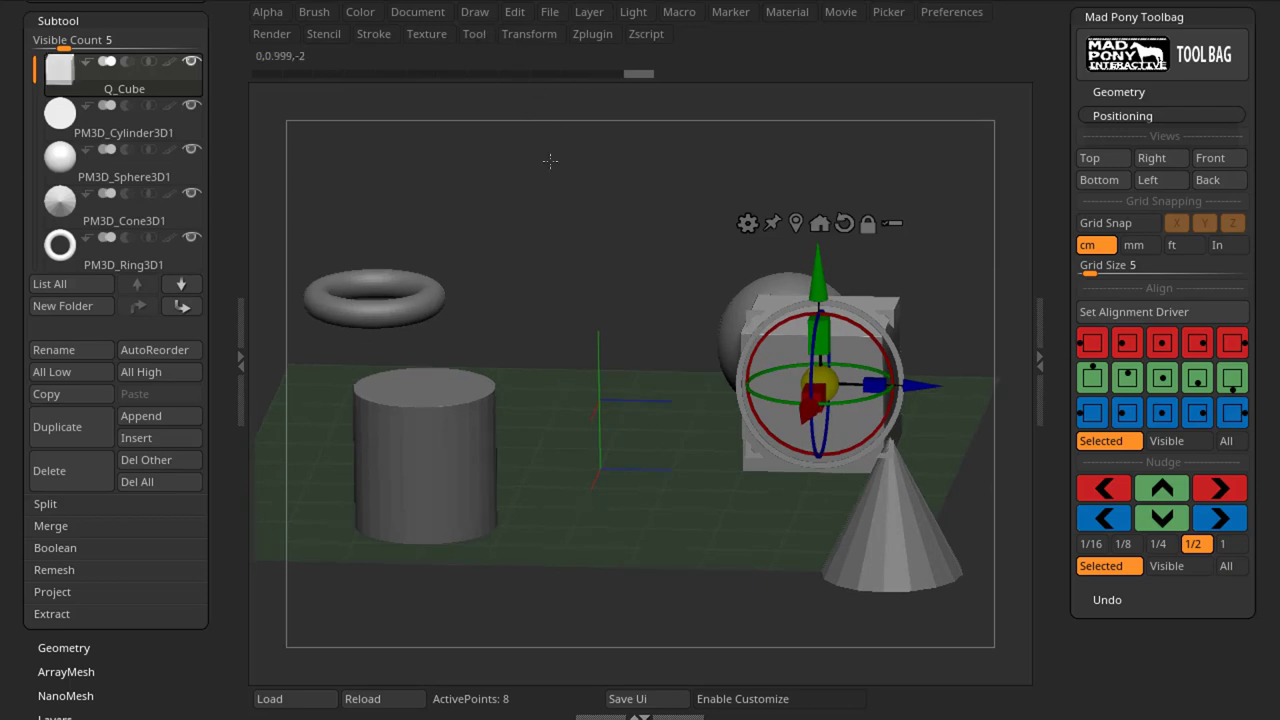
click(475, 12)
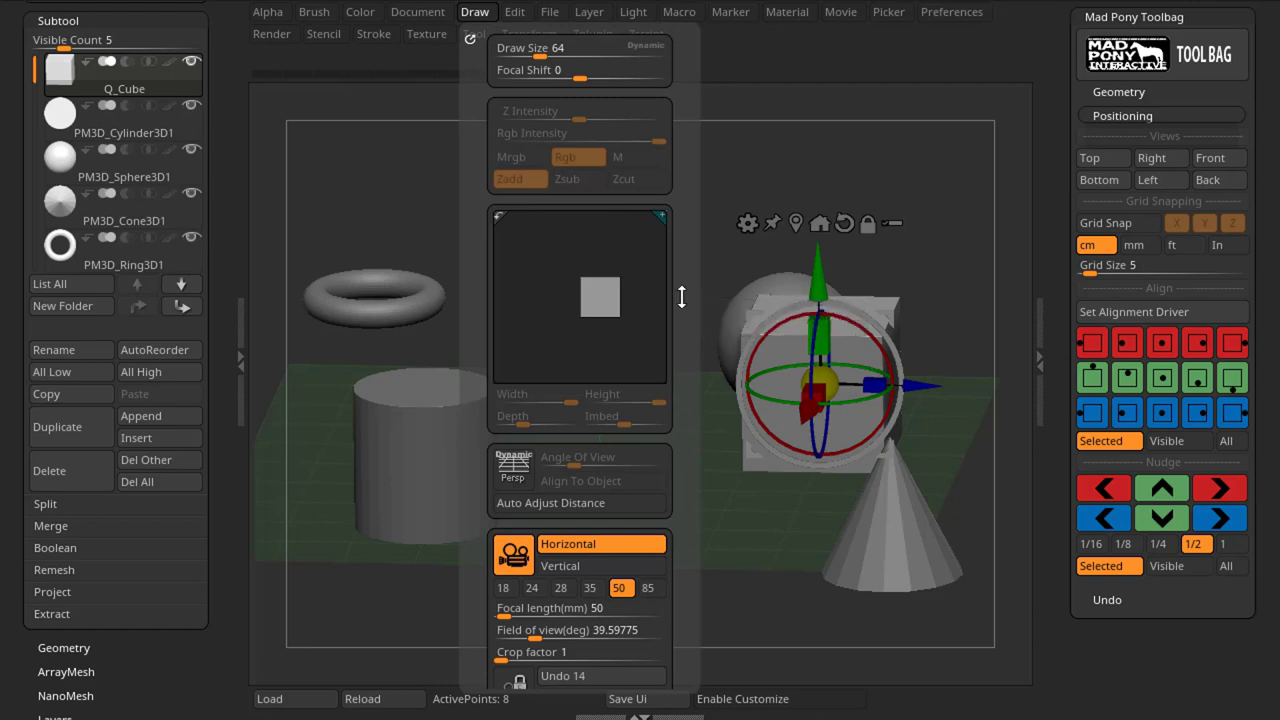
scroll(680, 200, down, 5)
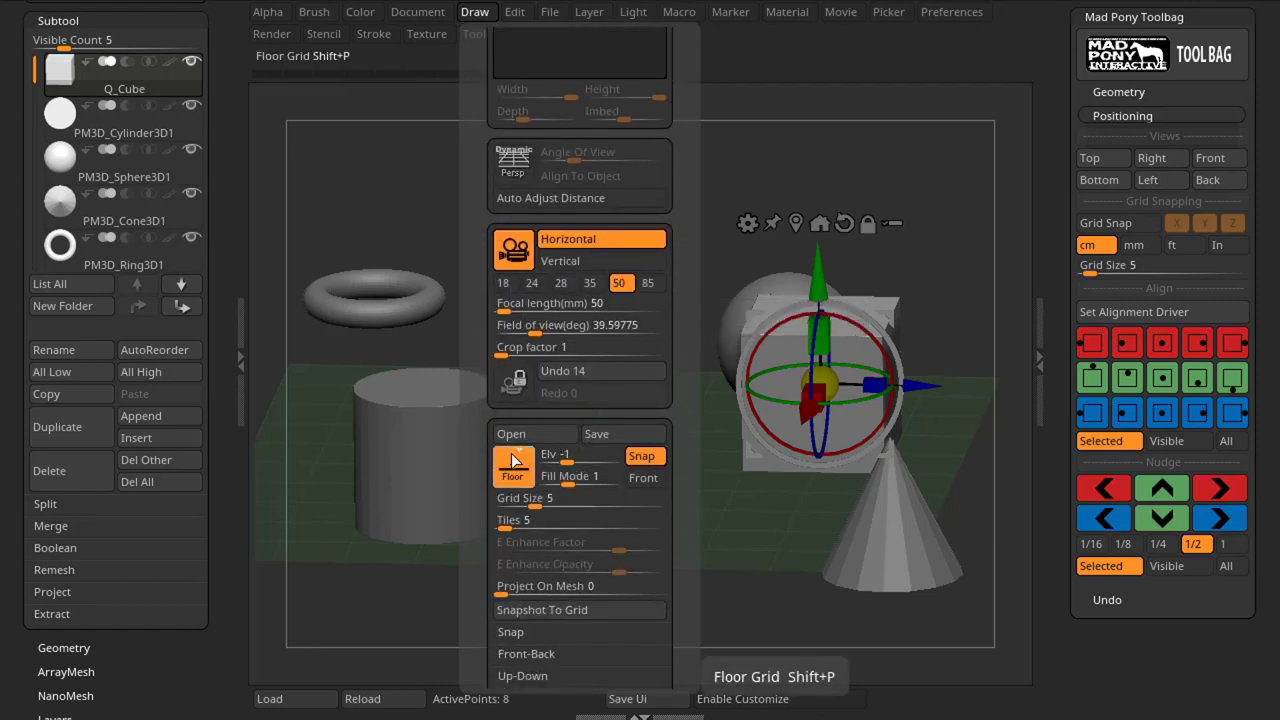
click(513, 459)
click(512, 452)
click(517, 458)
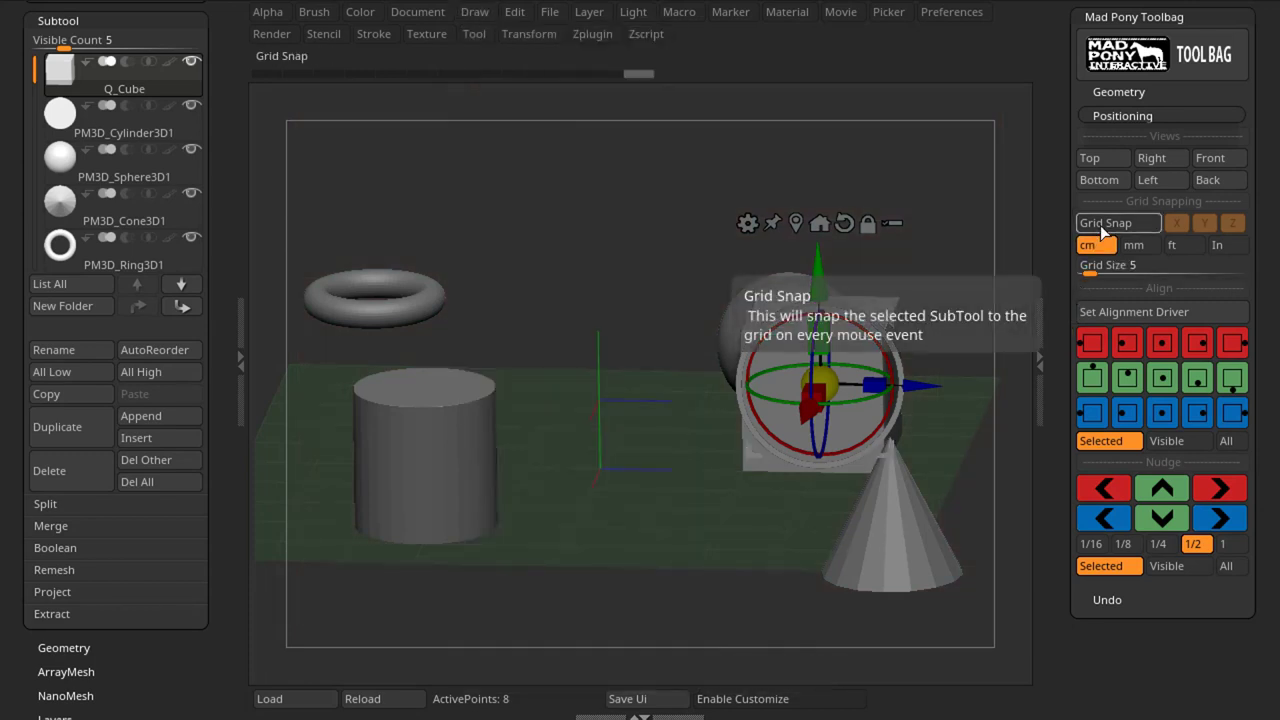
click(1100, 229)
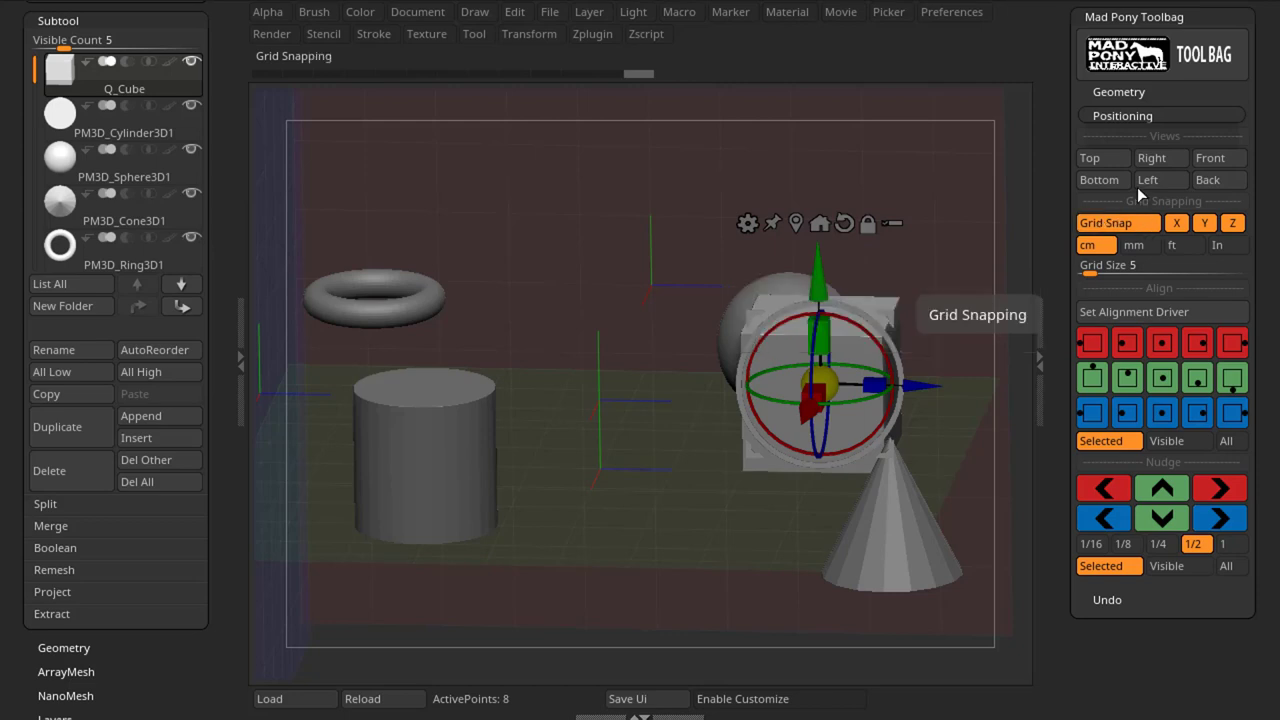
Step: Move the cube across the snapping grid in the side view, the Front view and the Top view
shift+drag(950, 309, 997, 309)
drag(899, 316, 756, 172)
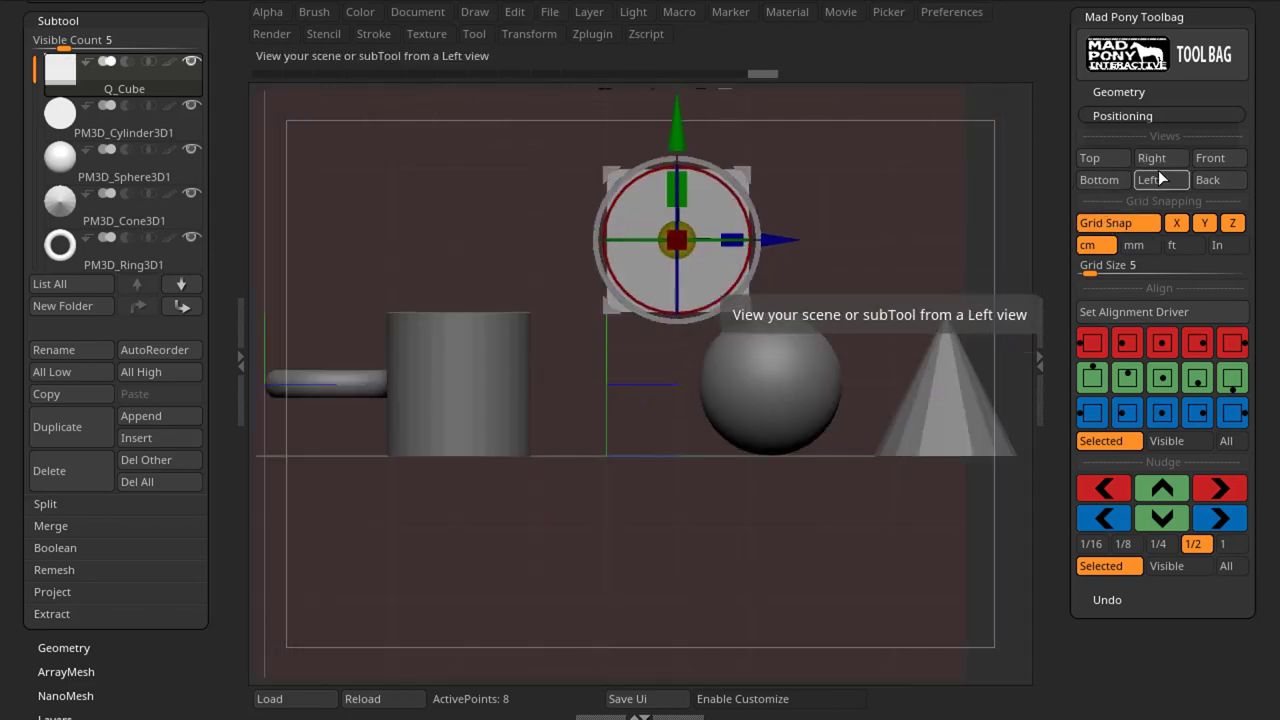
click(1209, 159)
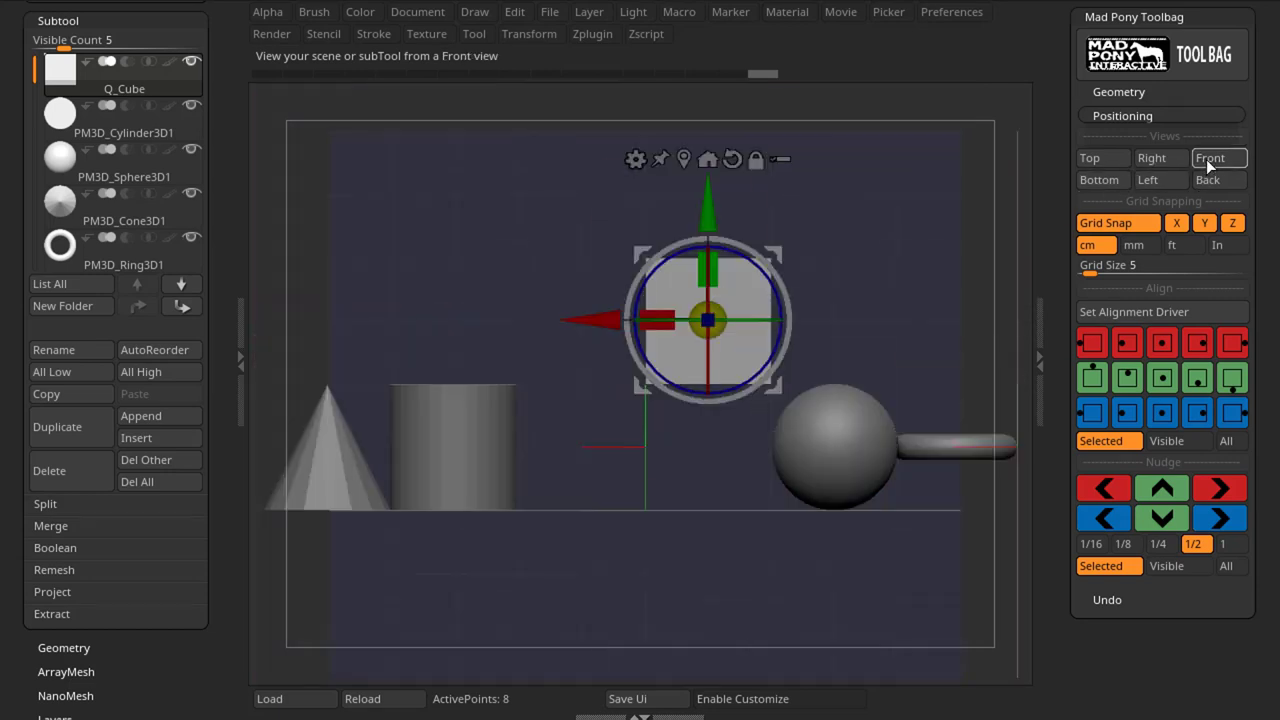
drag(783, 254, 656, 317)
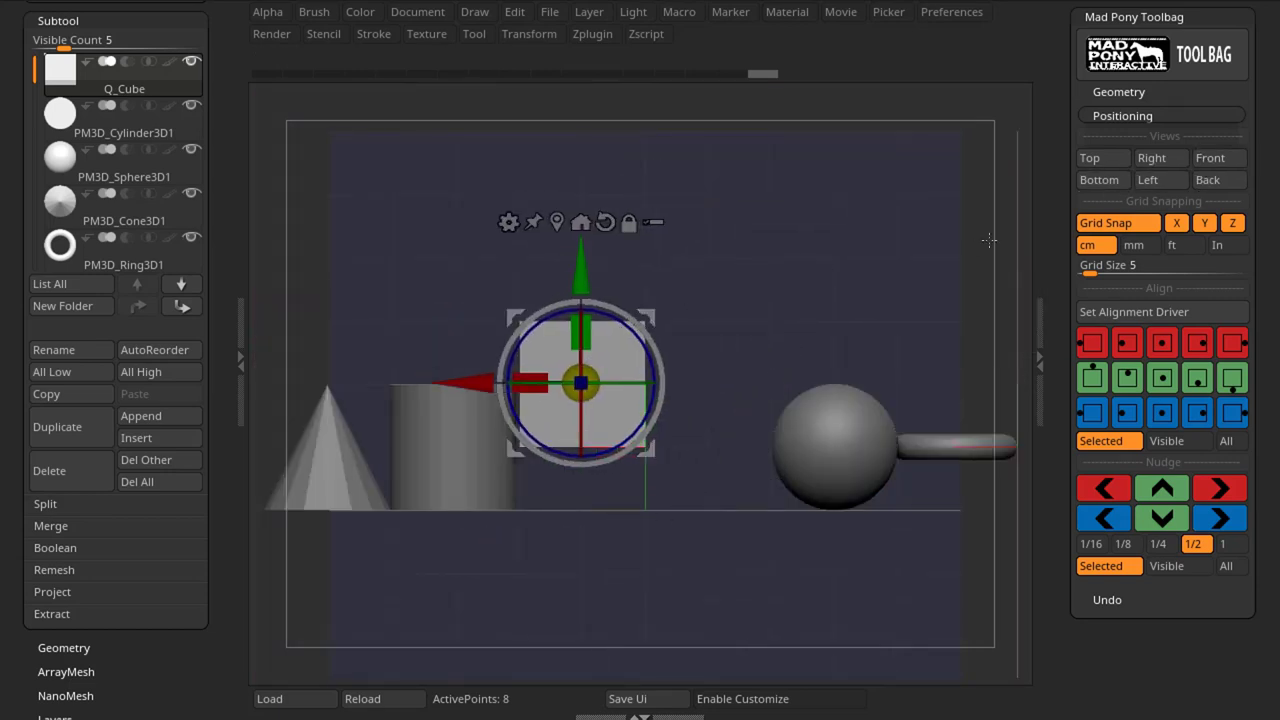
click(1101, 158)
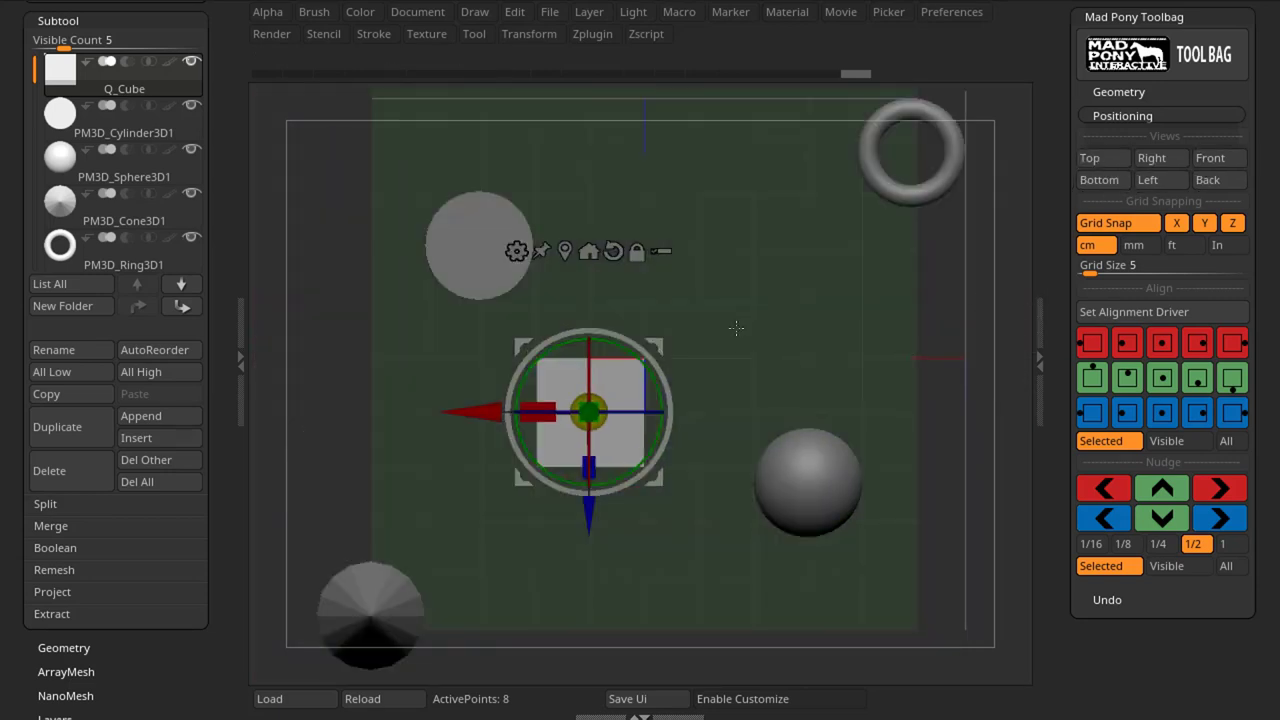
drag(654, 343, 788, 220)
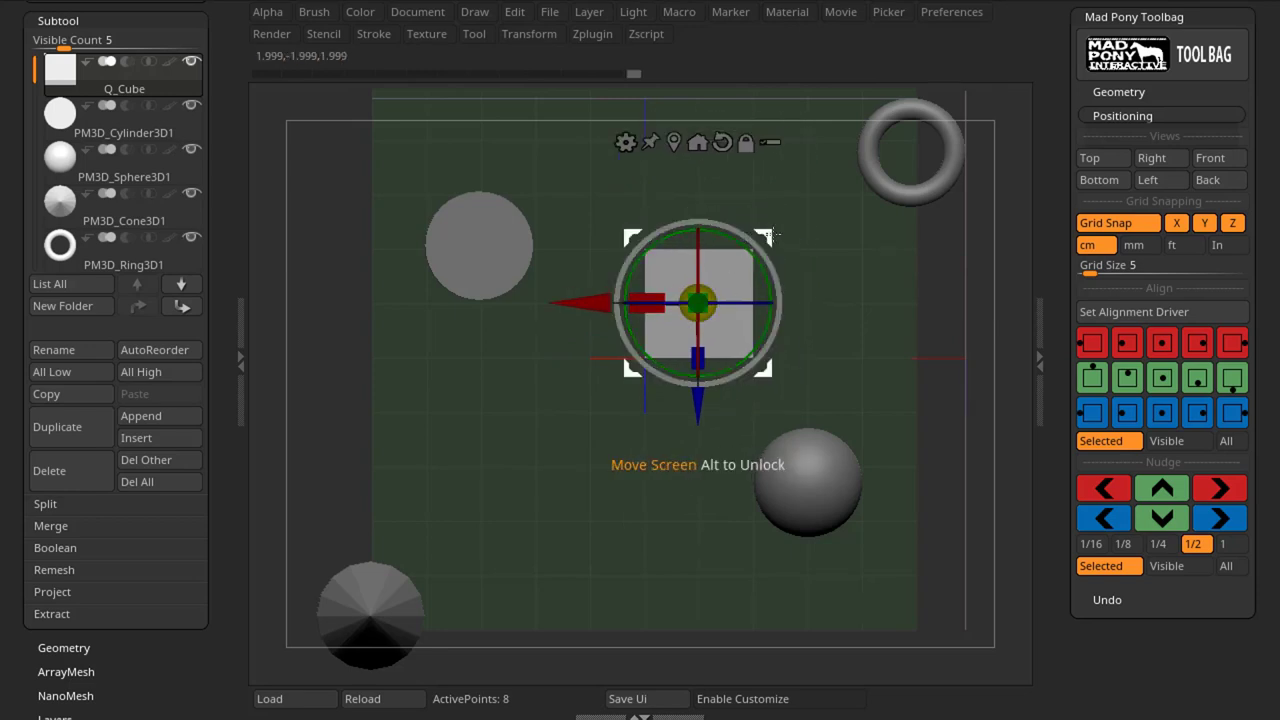
Step: Switch the snapping grid to ft and move the cube beside the sphere, and try the mm and In units
click(1177, 247)
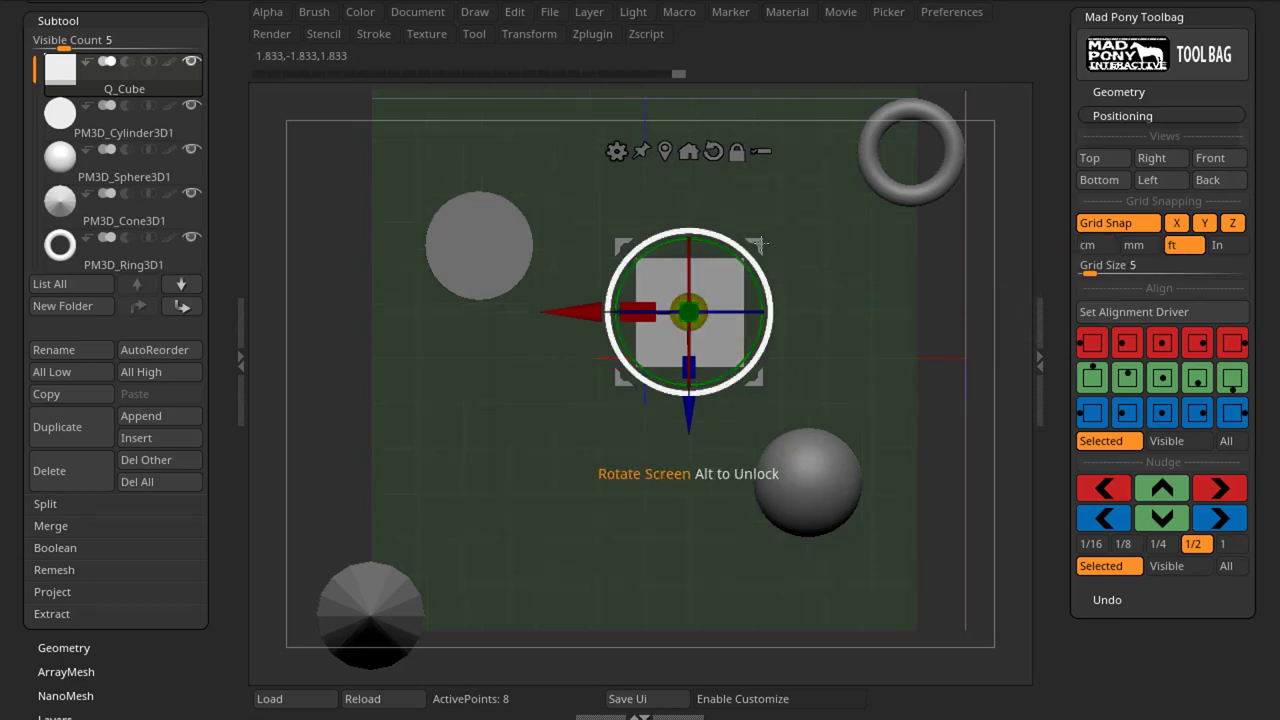
drag(757, 242, 824, 363)
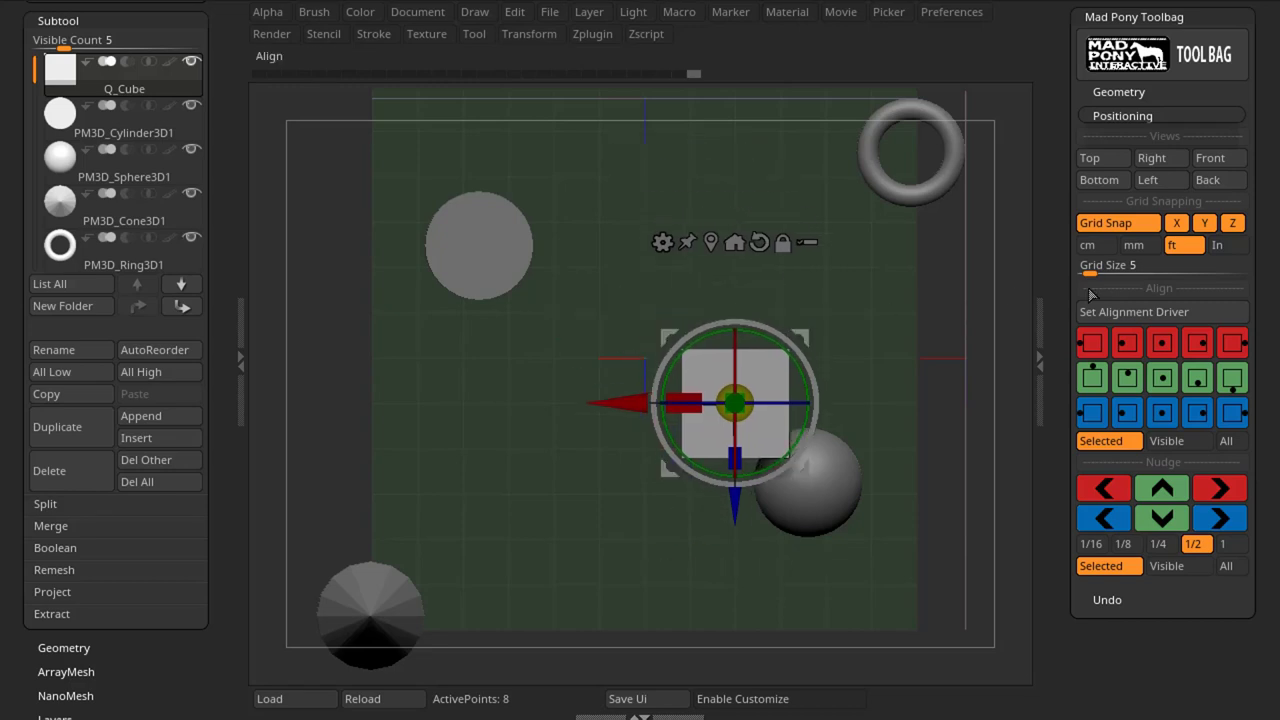
click(1141, 246)
click(1217, 245)
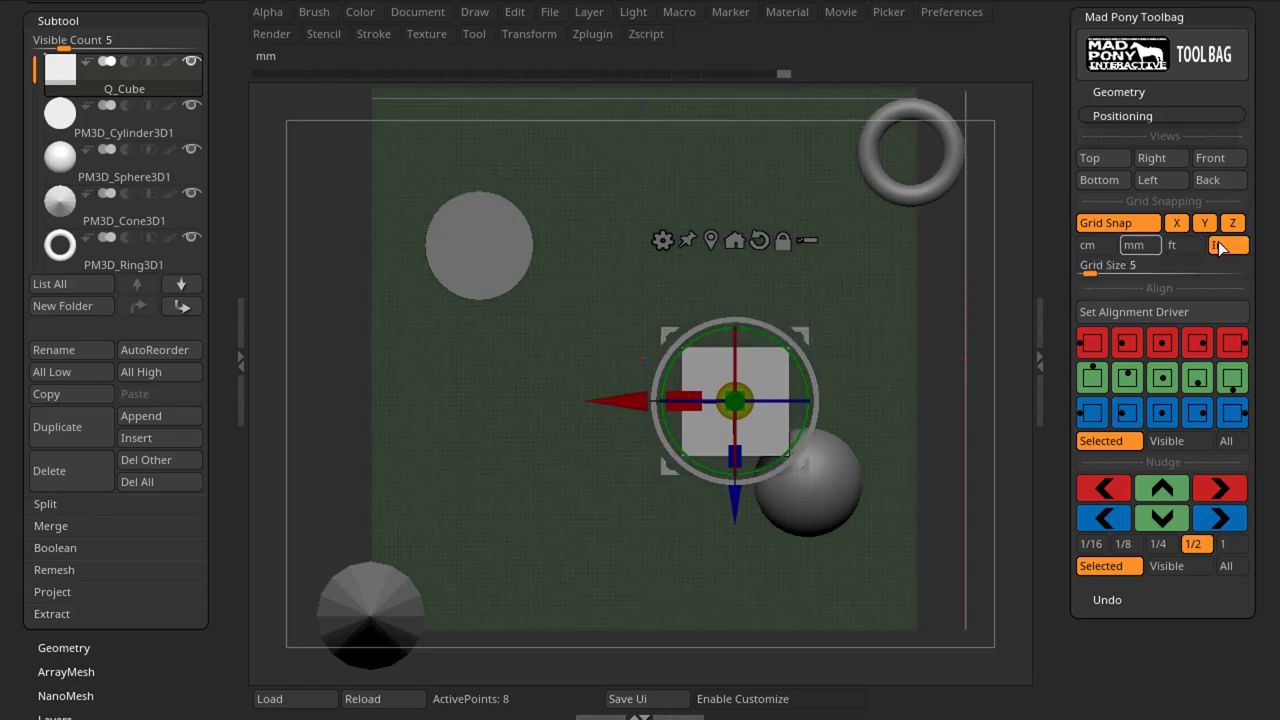
Step: Set the grid unit to cm, snap the cube to the centre of the grid, and turn Grid Snap off
click(1100, 247)
drag(803, 337, 708, 300)
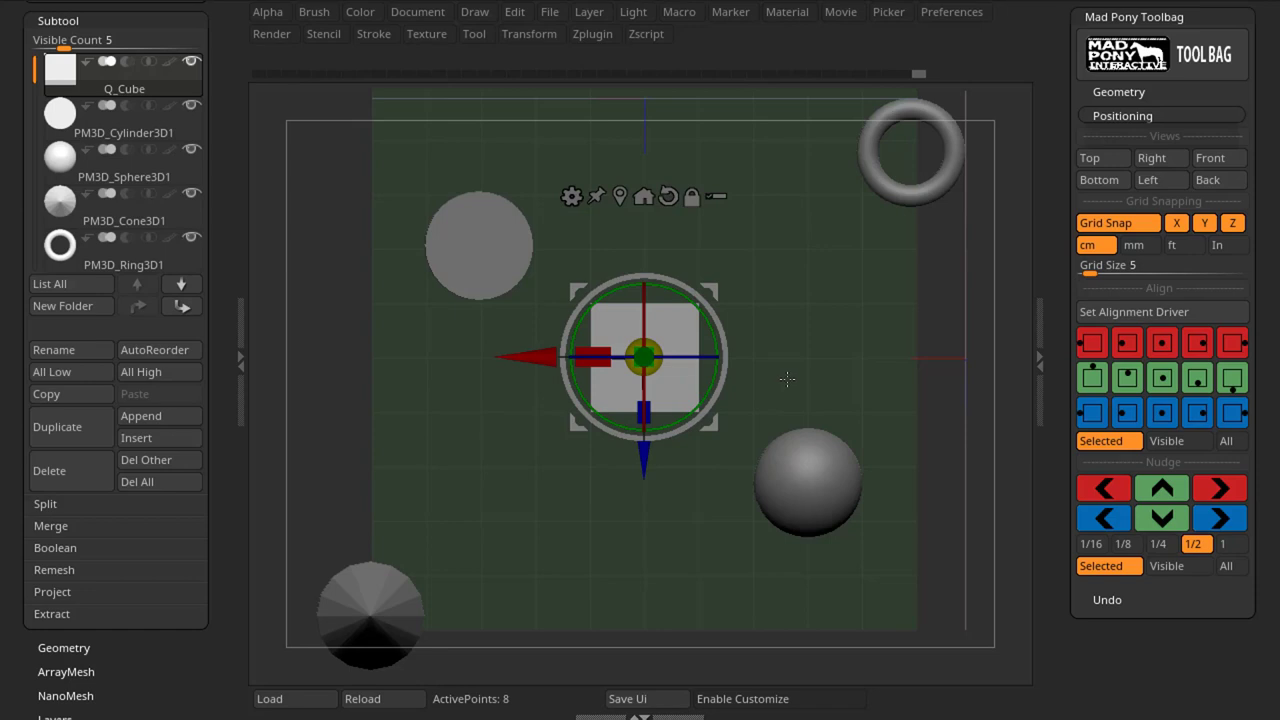
click(1094, 225)
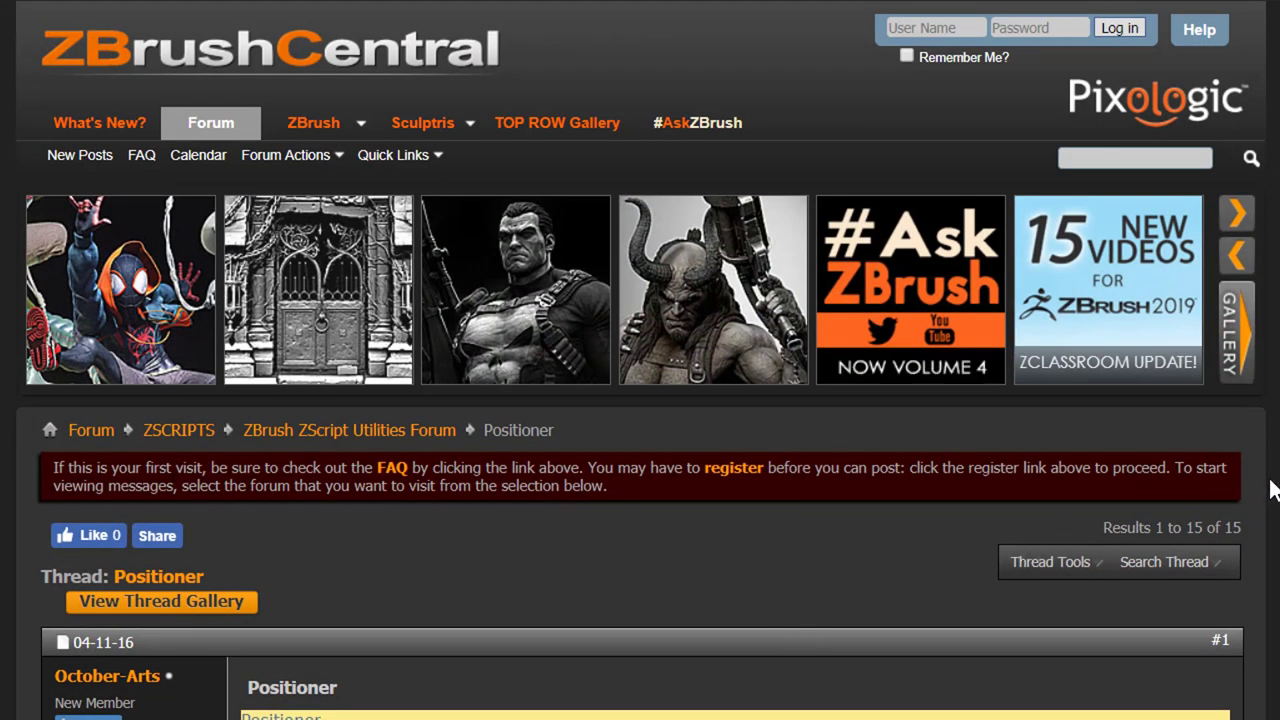
Step: Switch to the ZBrushCentral forum in the browser, search for "positioner" and read the first post of the Positioner thread
scroll(1272, 489, down, 1)
scroll(1272, 489, up, 1)
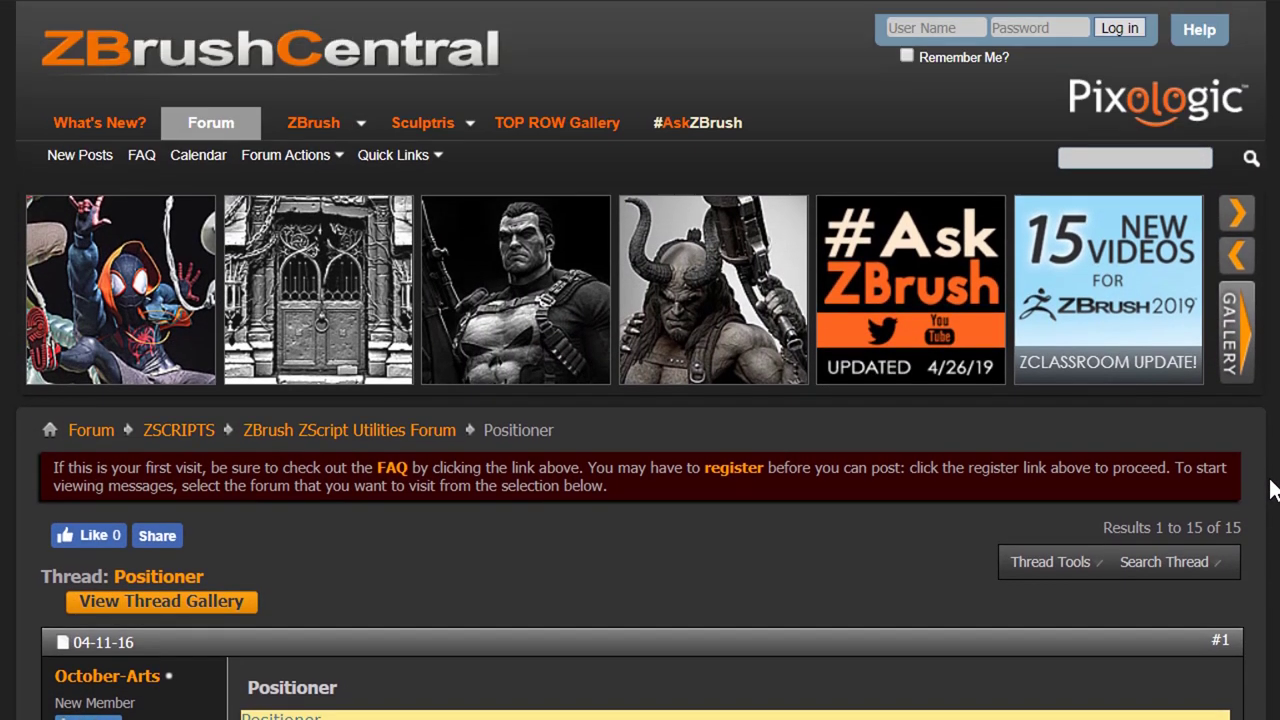
click(1137, 157)
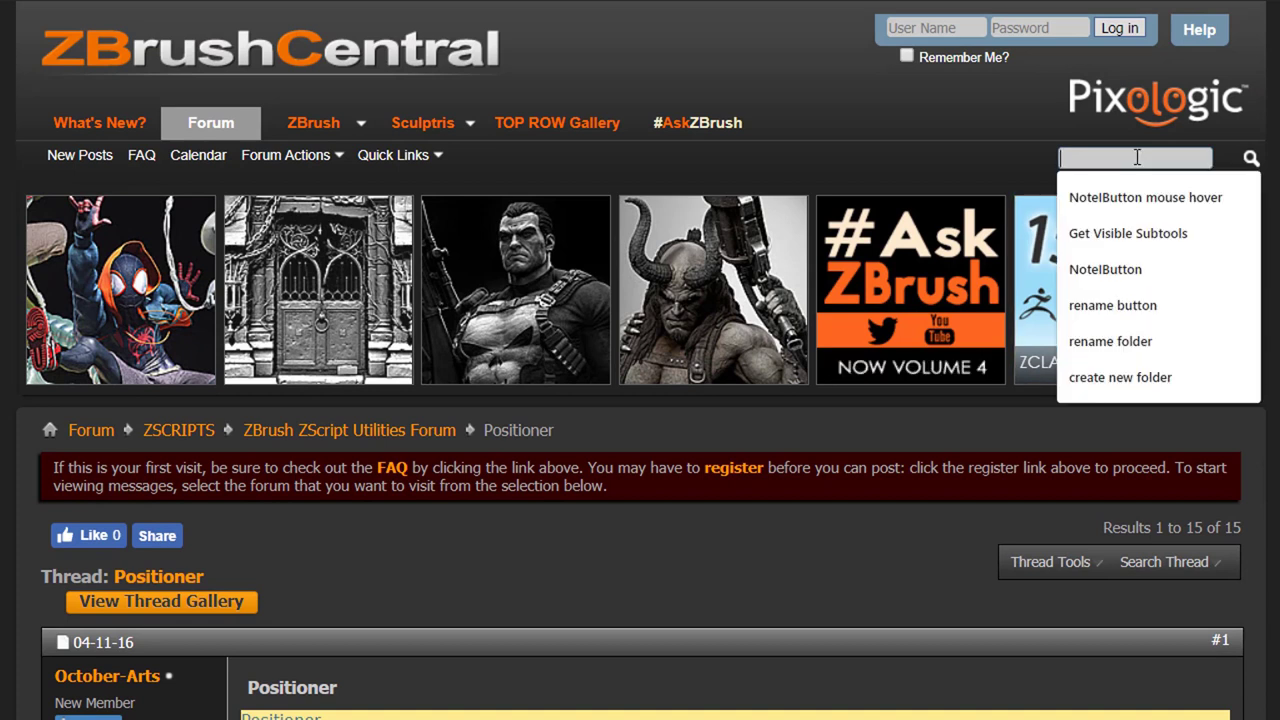
text(positioner)
key(Return)
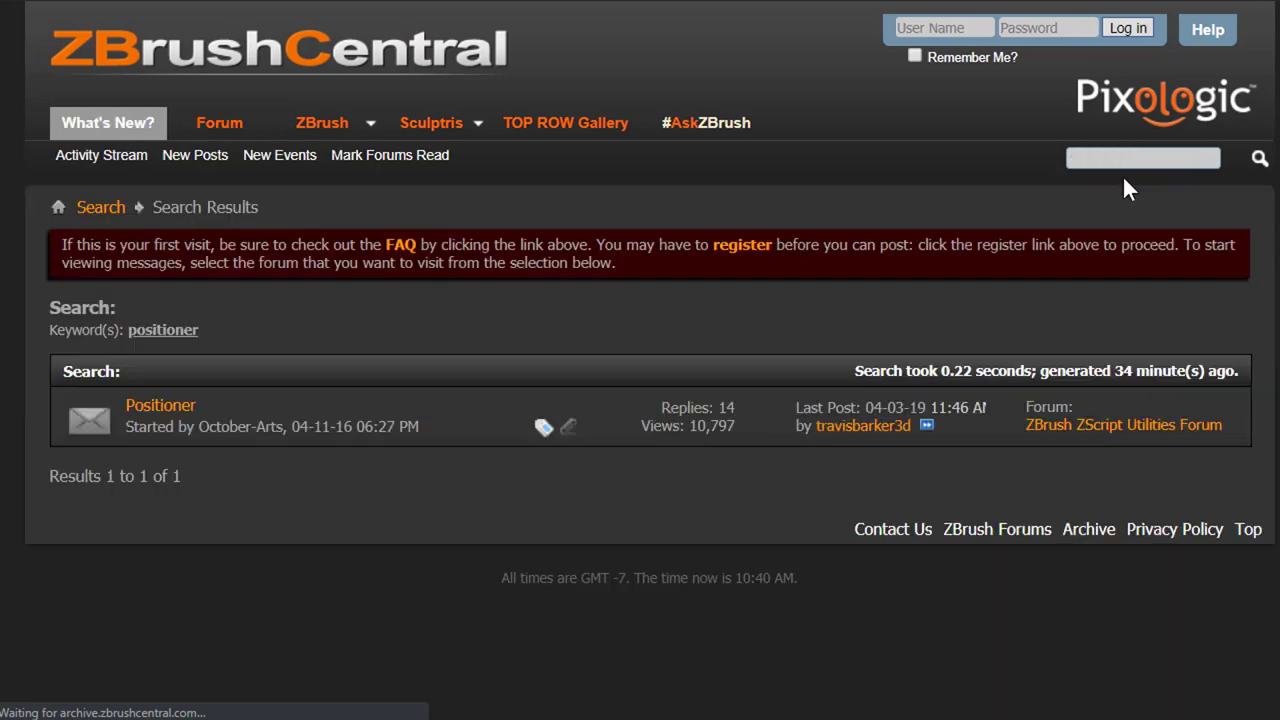
click(152, 408)
scroll(888, 414, down, 4)
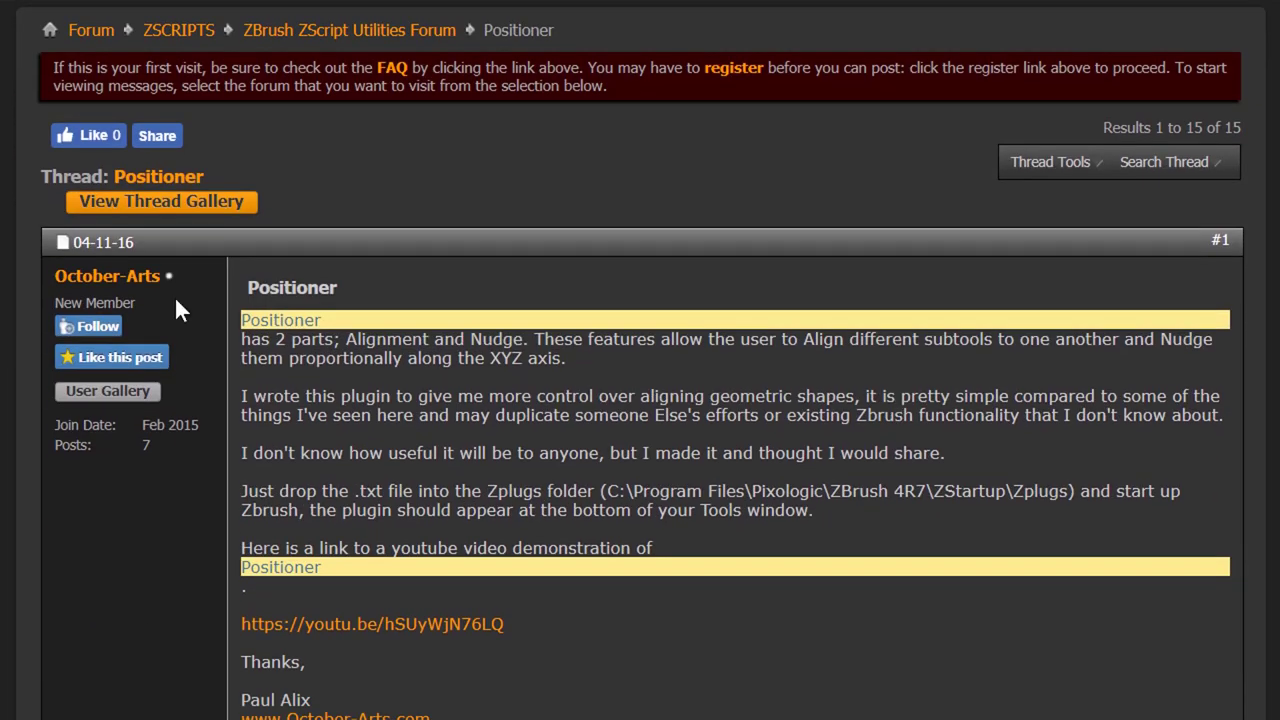
scroll(752, 545, down, 2)
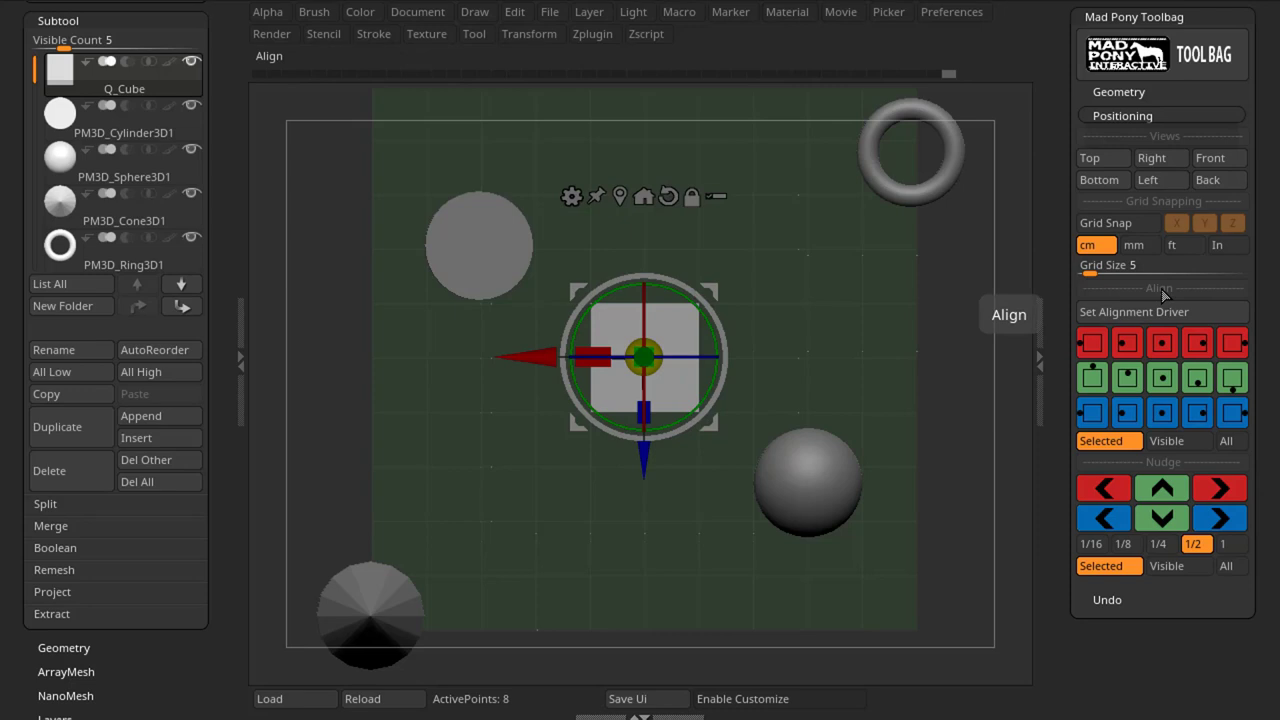
Step: Duplicate the cube, set the large cube as the alignment driver, and move the small copy slightly away from it along X
key(ctrl+shift+d)
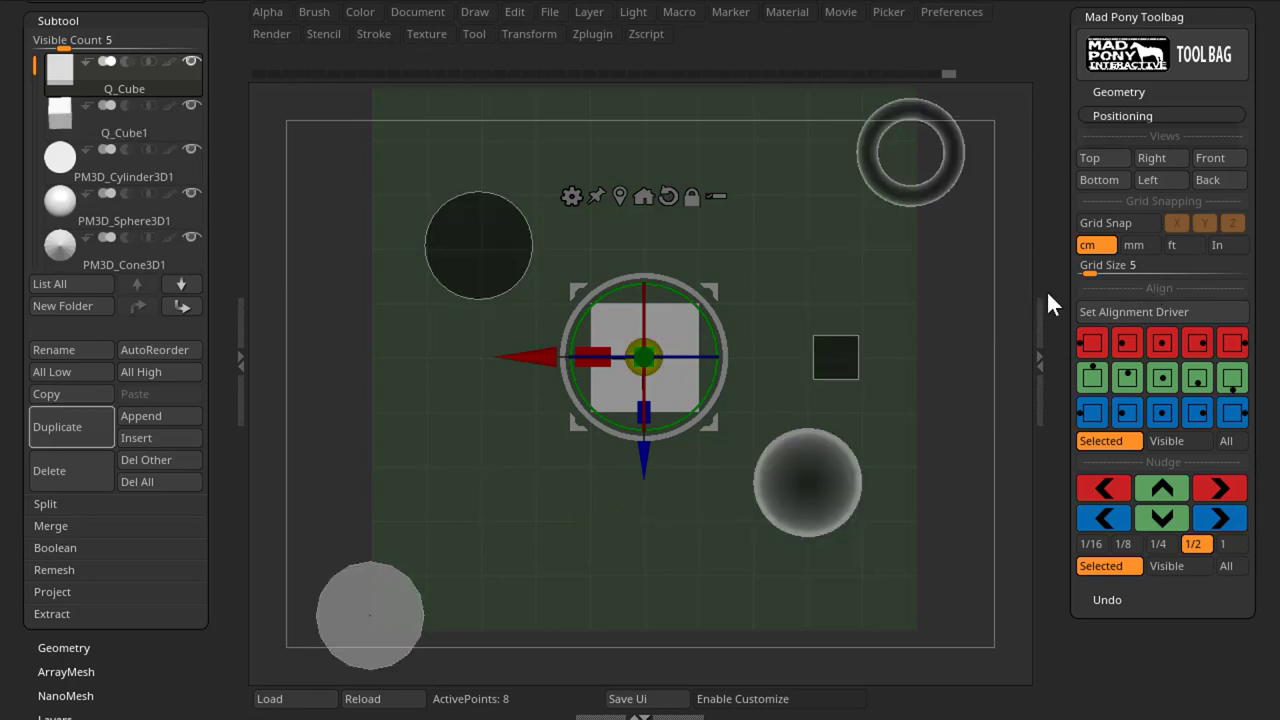
click(1135, 314)
click(833, 354)
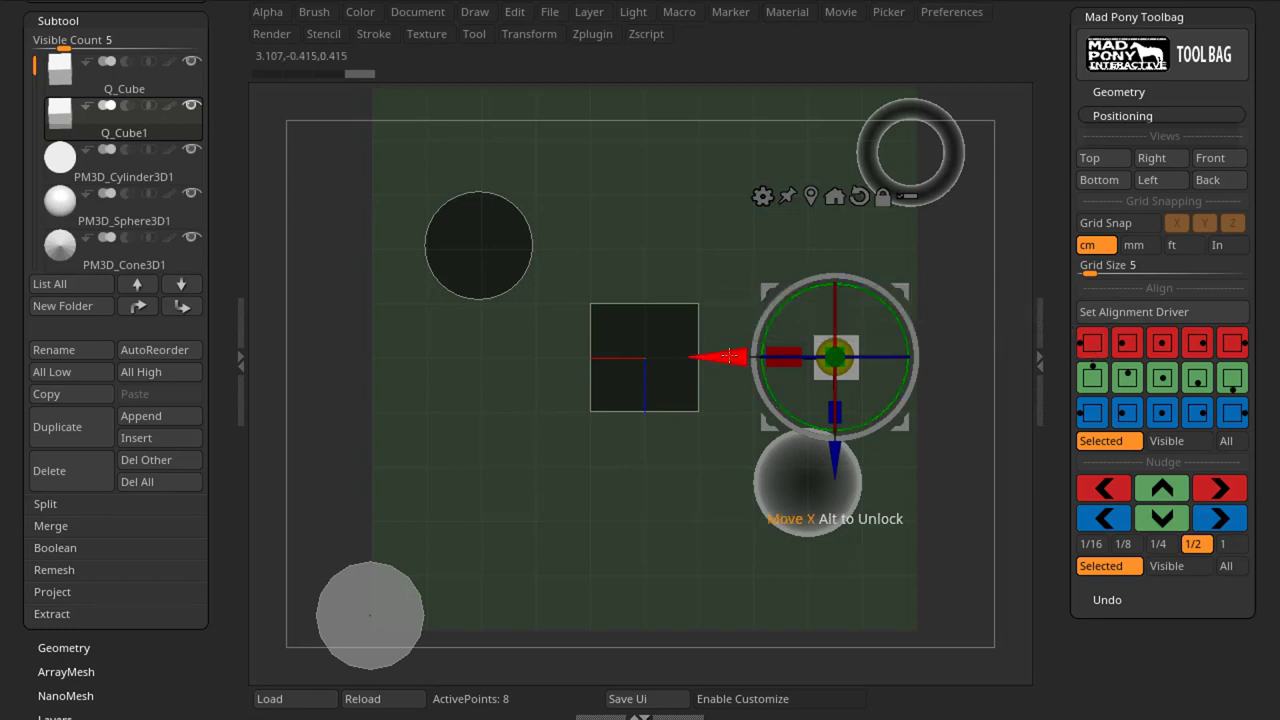
mouse_move(731, 355)
mouse_down()
mouse_move(452, 343)
mouse_move(778, 350)
mouse_move(741, 350)
mouse_up()
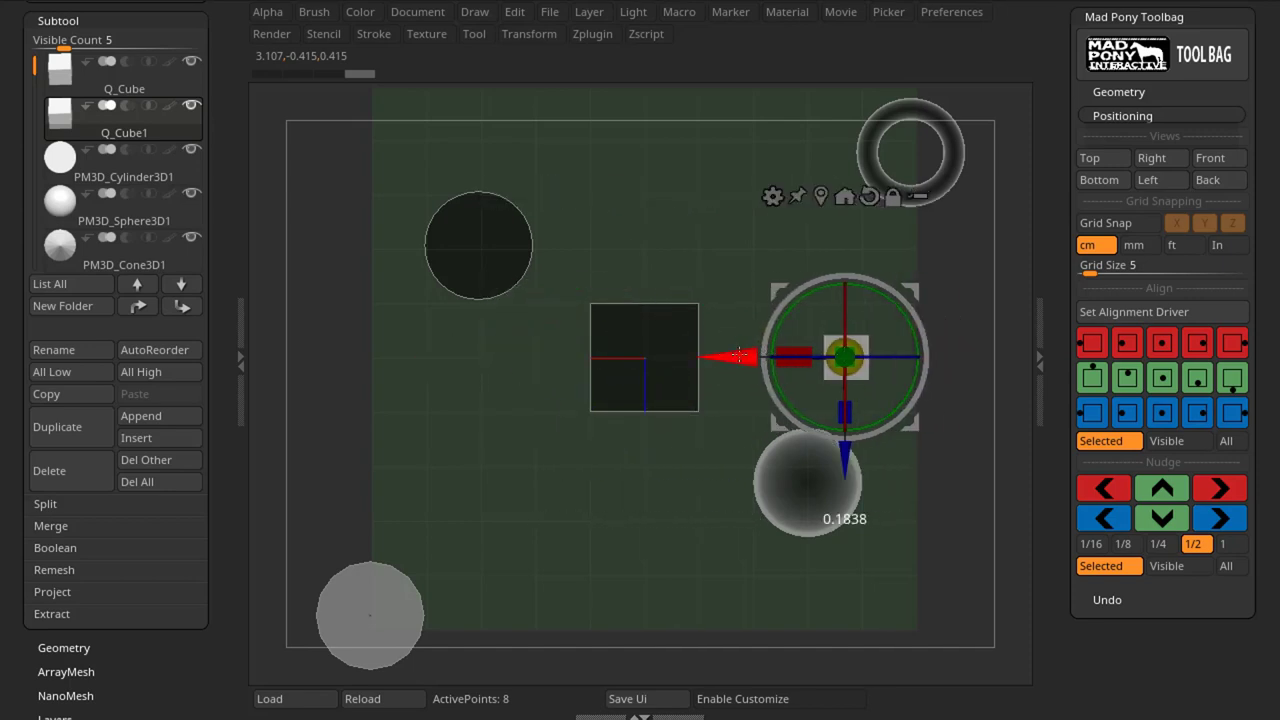
Step: Snap the small cube through the outside, inside and centre X positions of the driver cube, ending with Snap Center X
click(1095, 343)
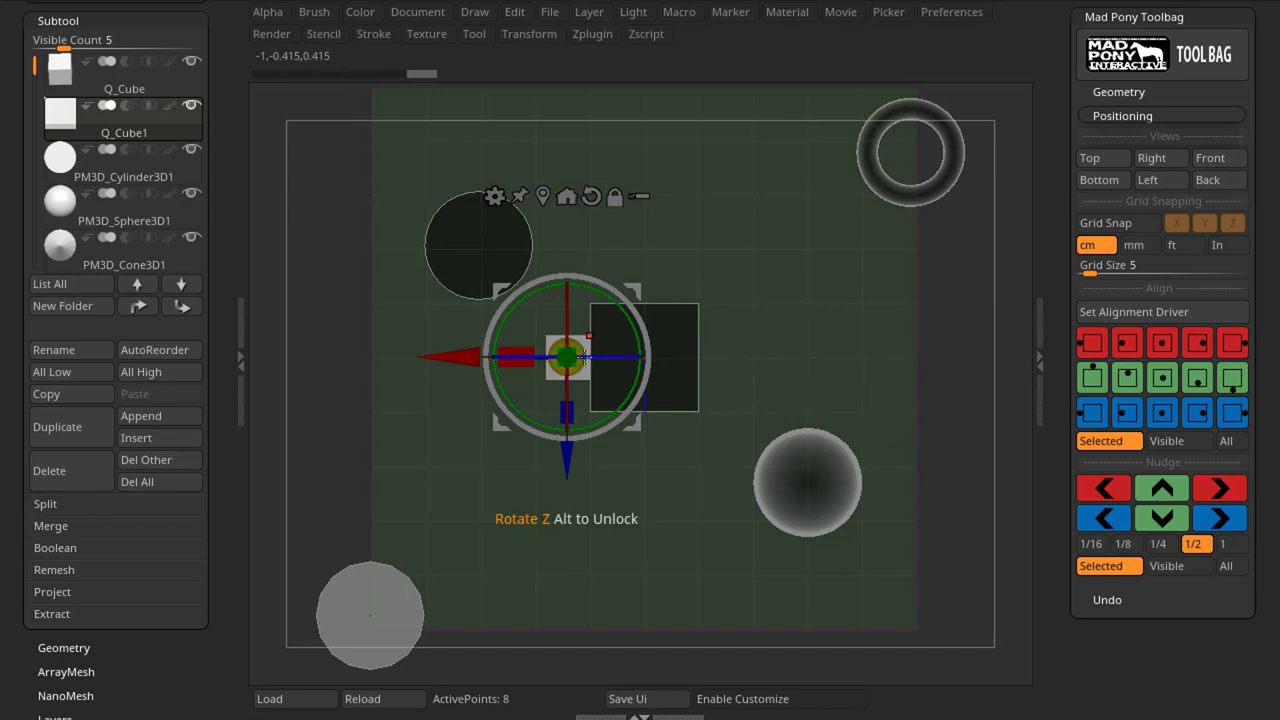
click(1127, 344)
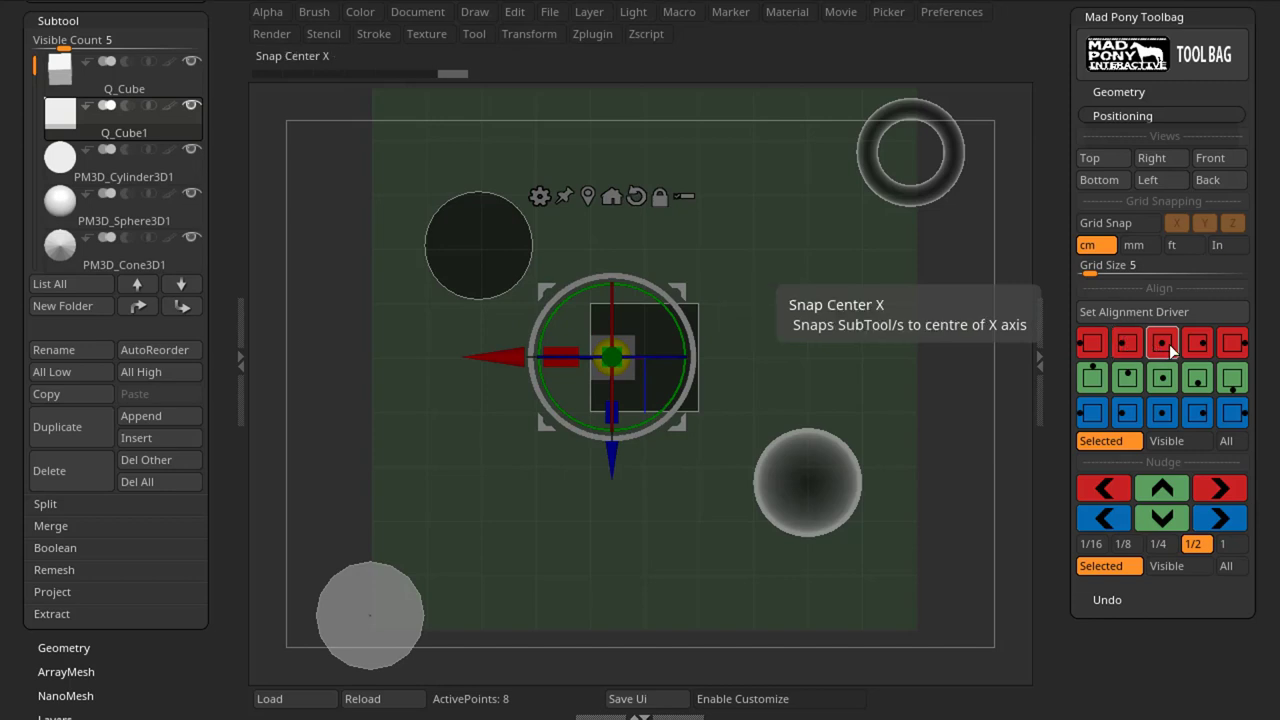
click(1169, 344)
click(1201, 342)
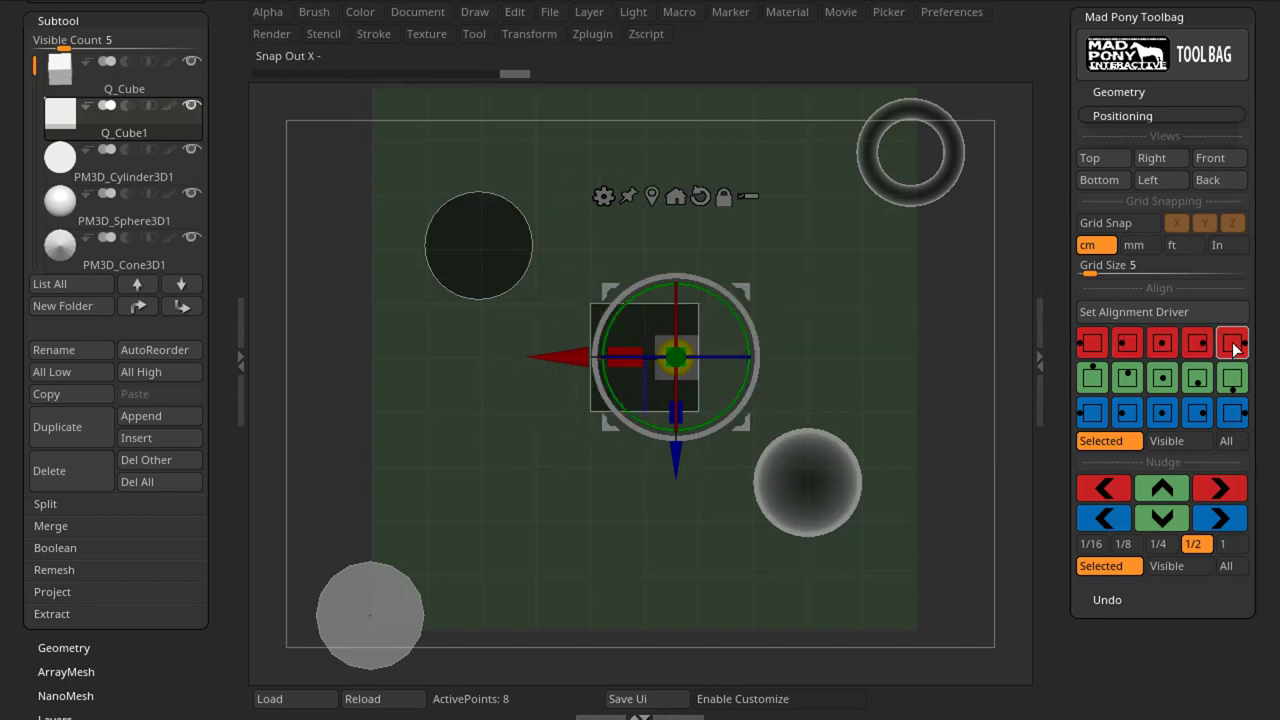
click(1233, 344)
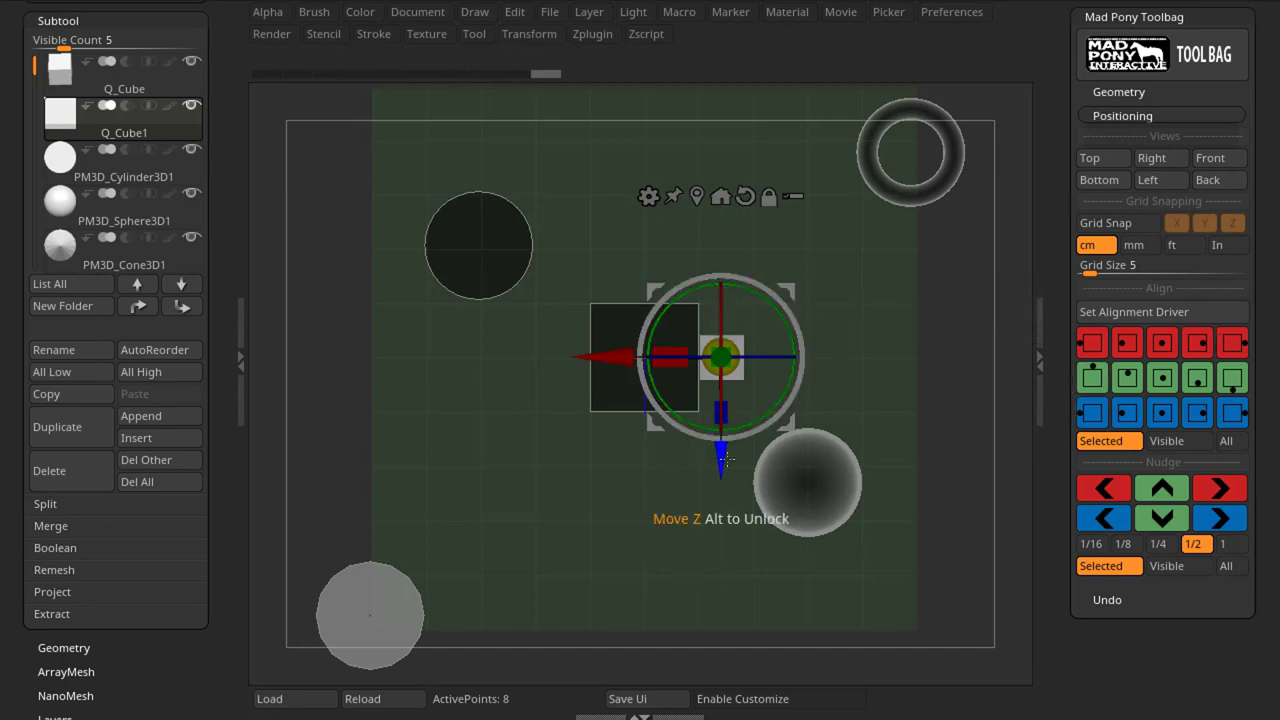
click(1162, 344)
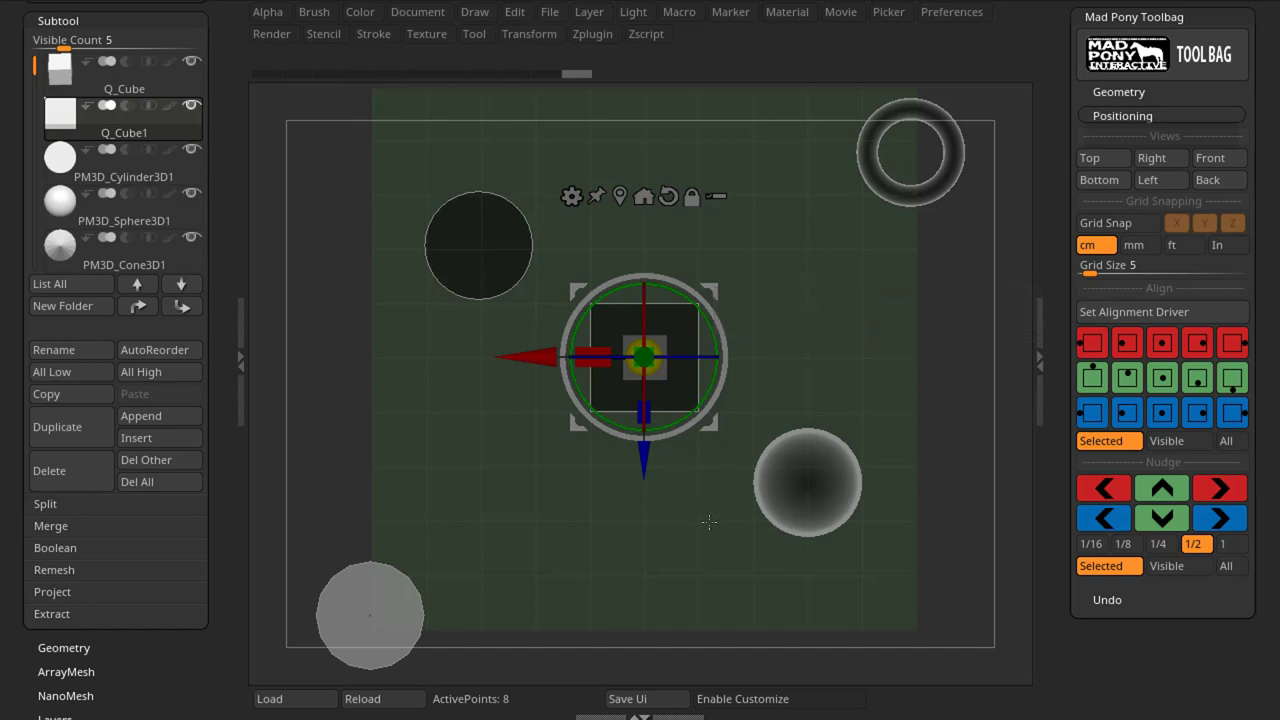
Step: Snap the small cube through the outside, inside and centre Z positions of the driver cube, ending with Snap Center Z
drag(715, 541, 825, 459)
drag(936, 260, 938, 418)
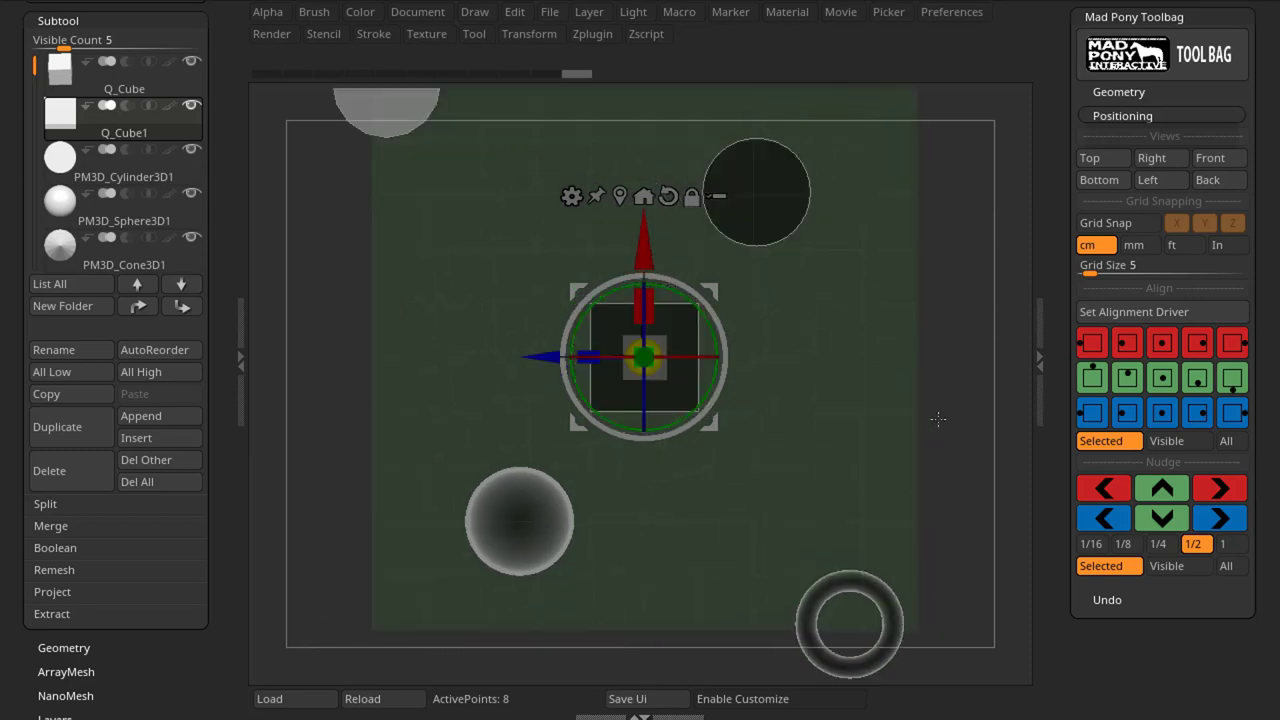
click(1097, 420)
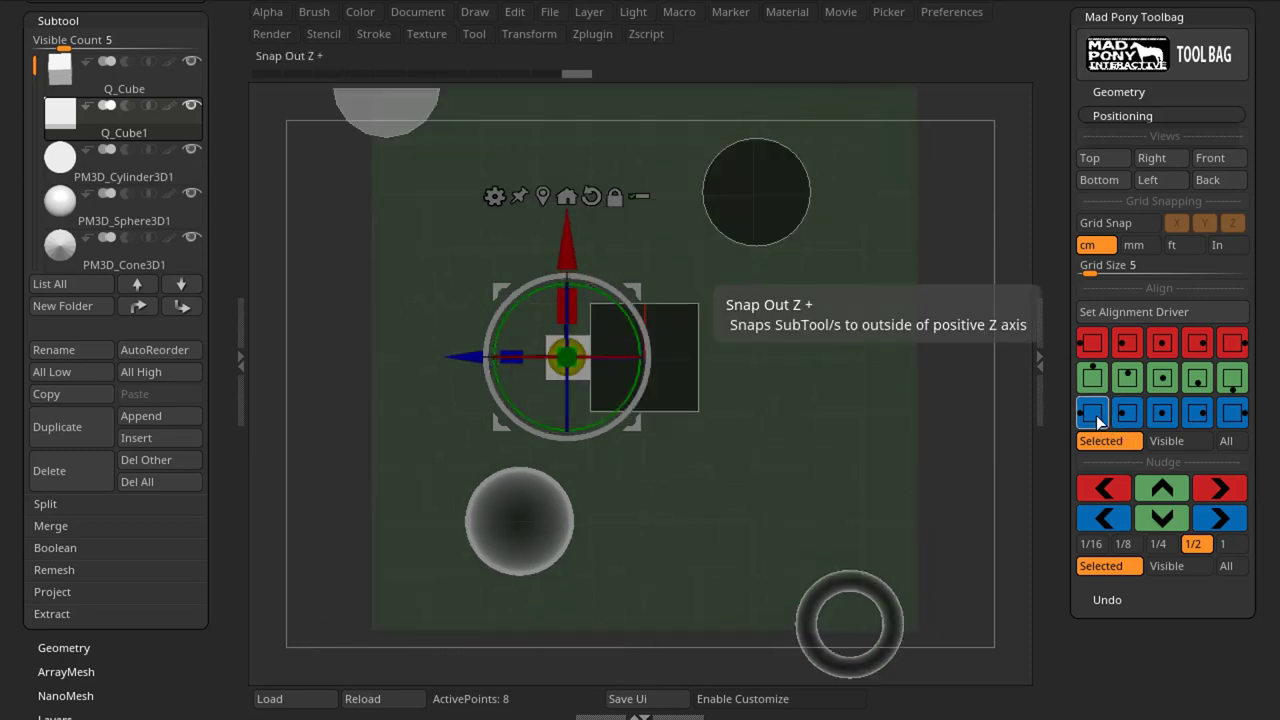
click(1132, 420)
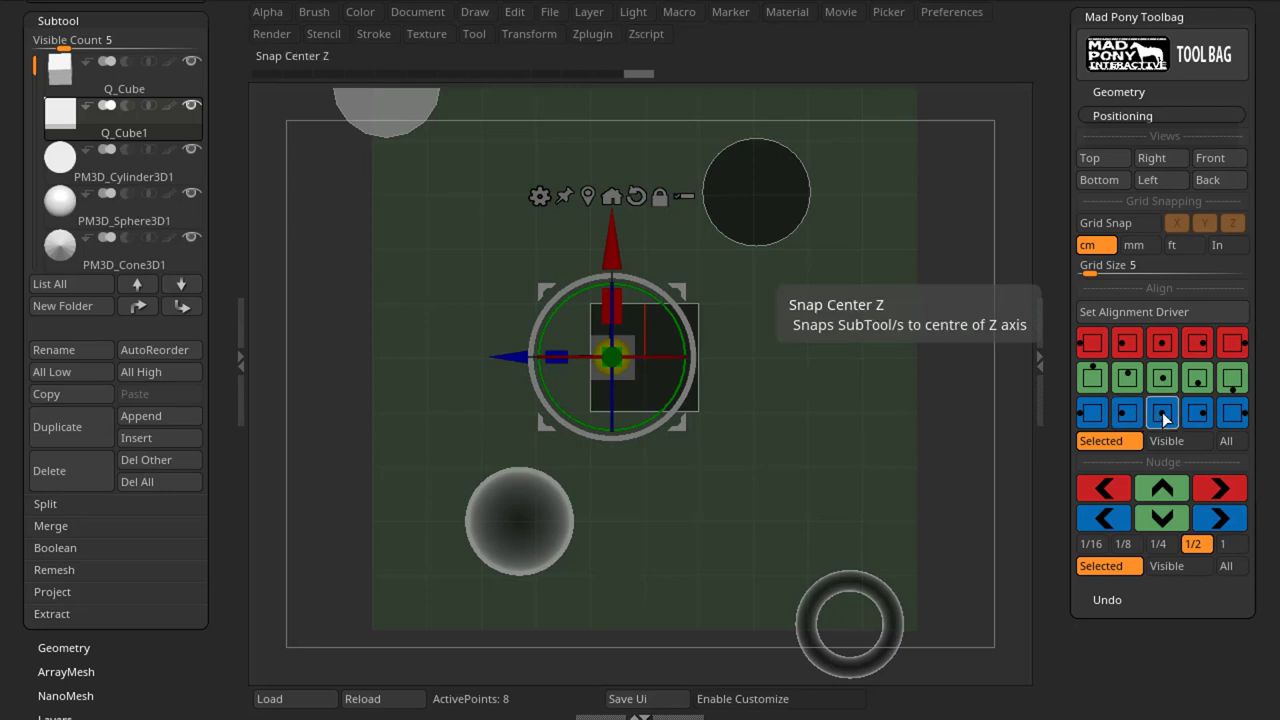
click(1163, 420)
click(1200, 421)
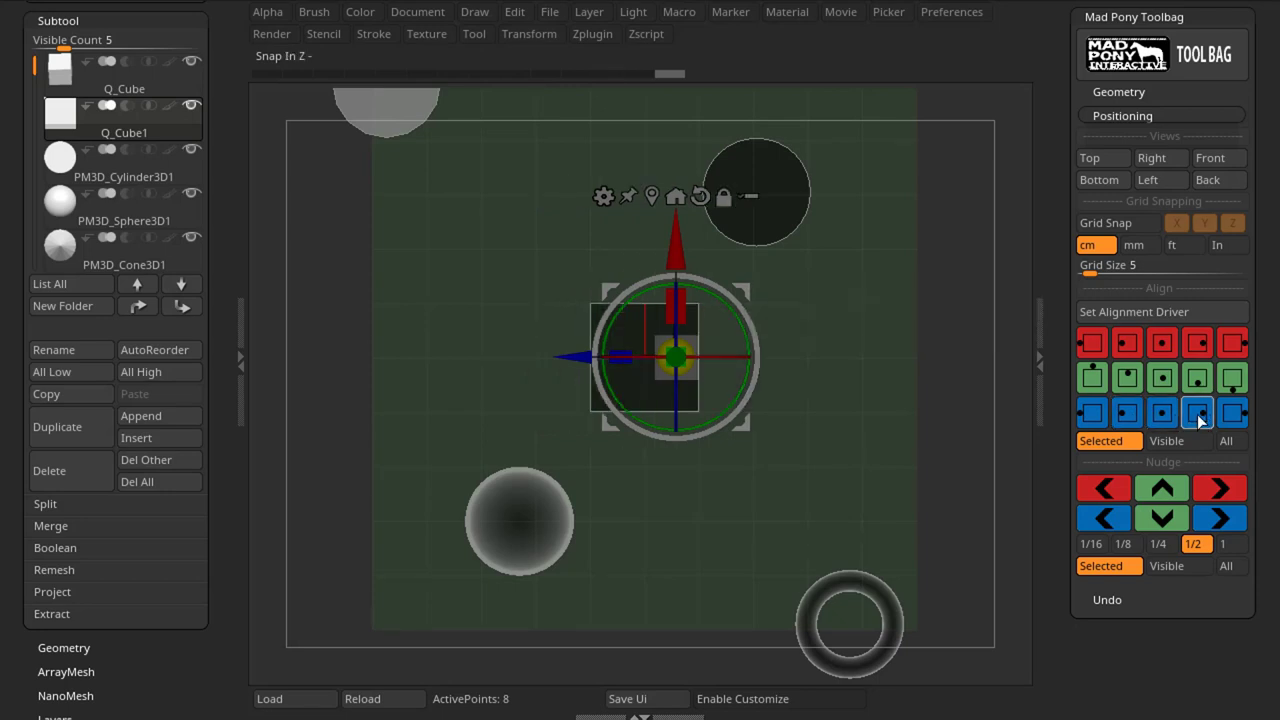
click(1231, 421)
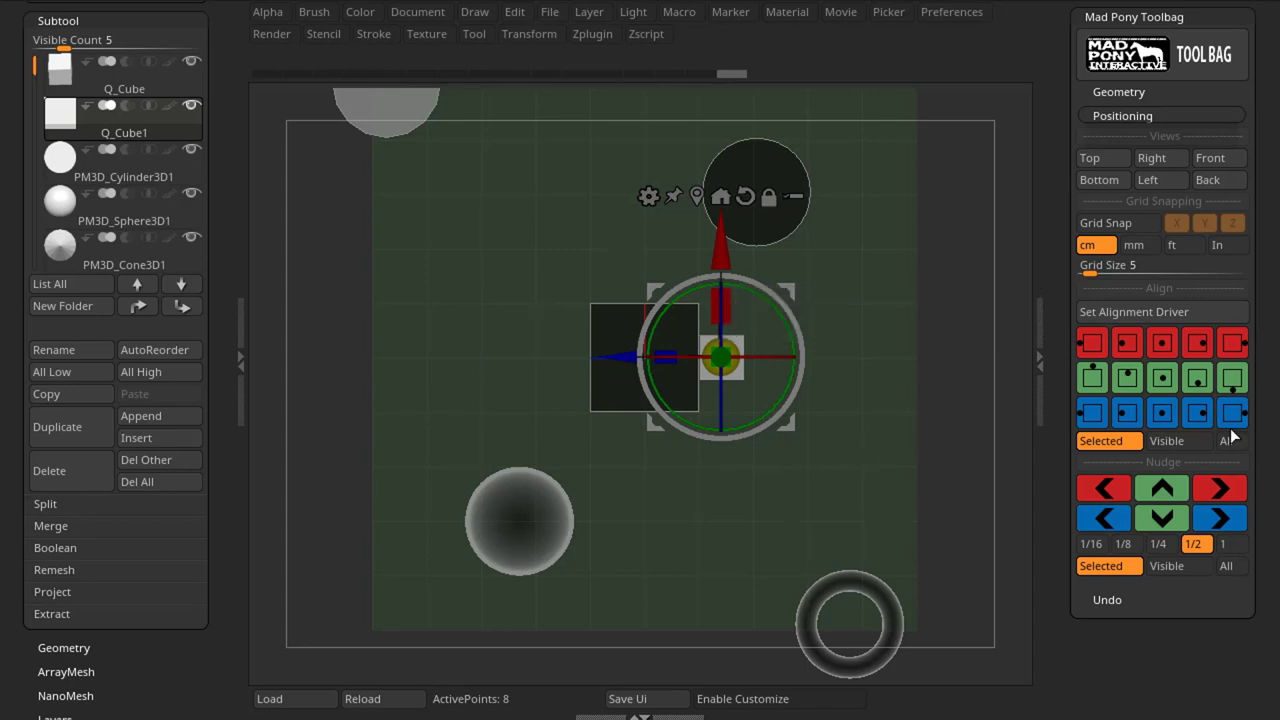
click(1162, 412)
Step: From a side view, snap the small cube through the outside, inside and centre Y positions of the driver cube
drag(885, 330, 883, 233)
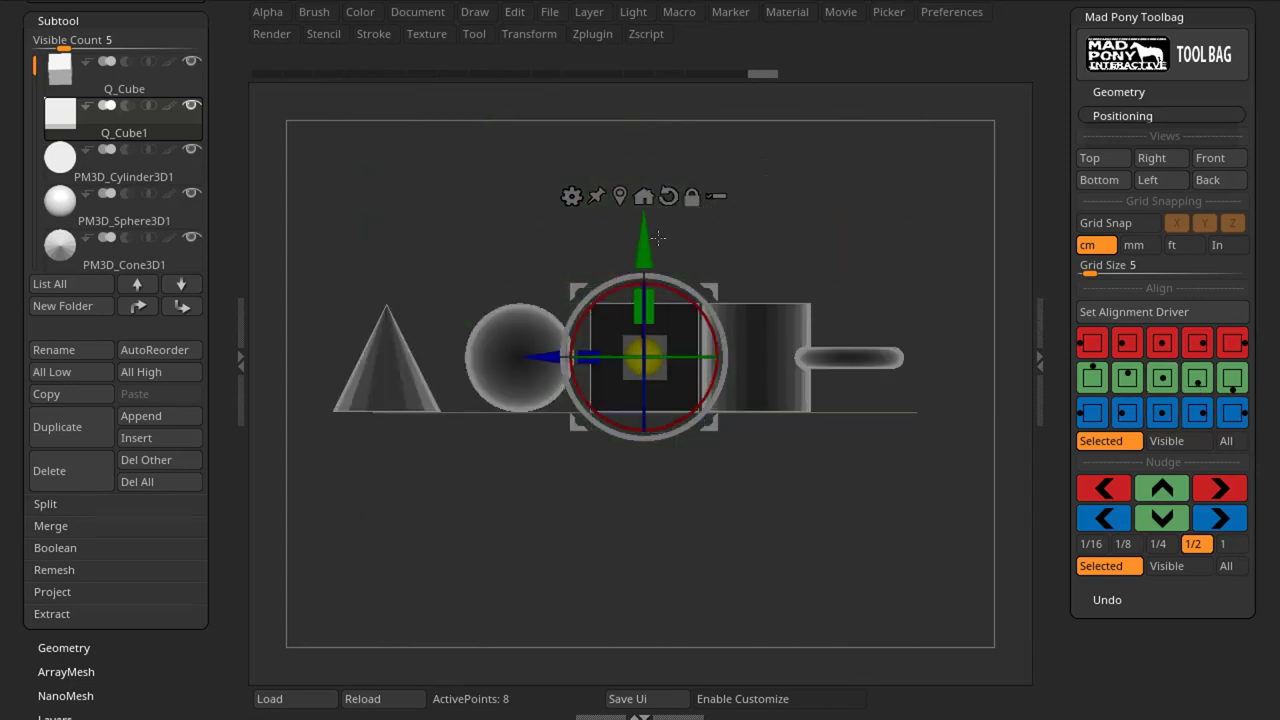
click(1095, 380)
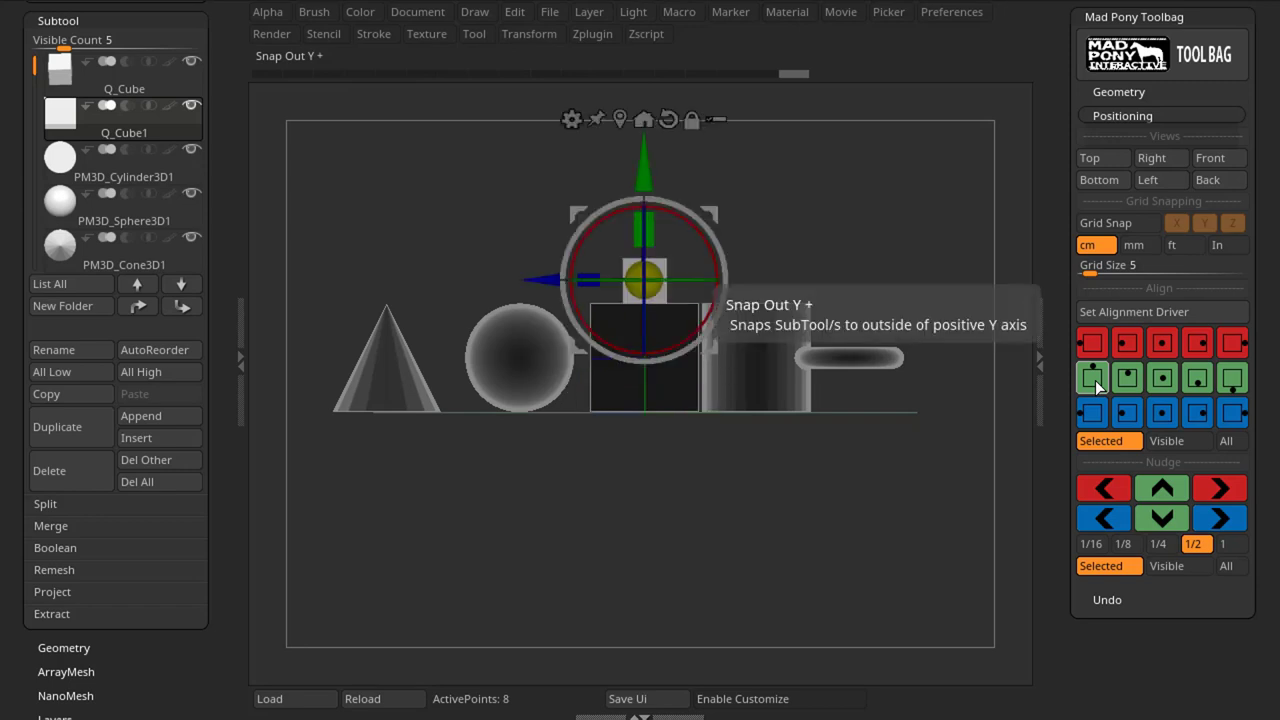
click(1131, 378)
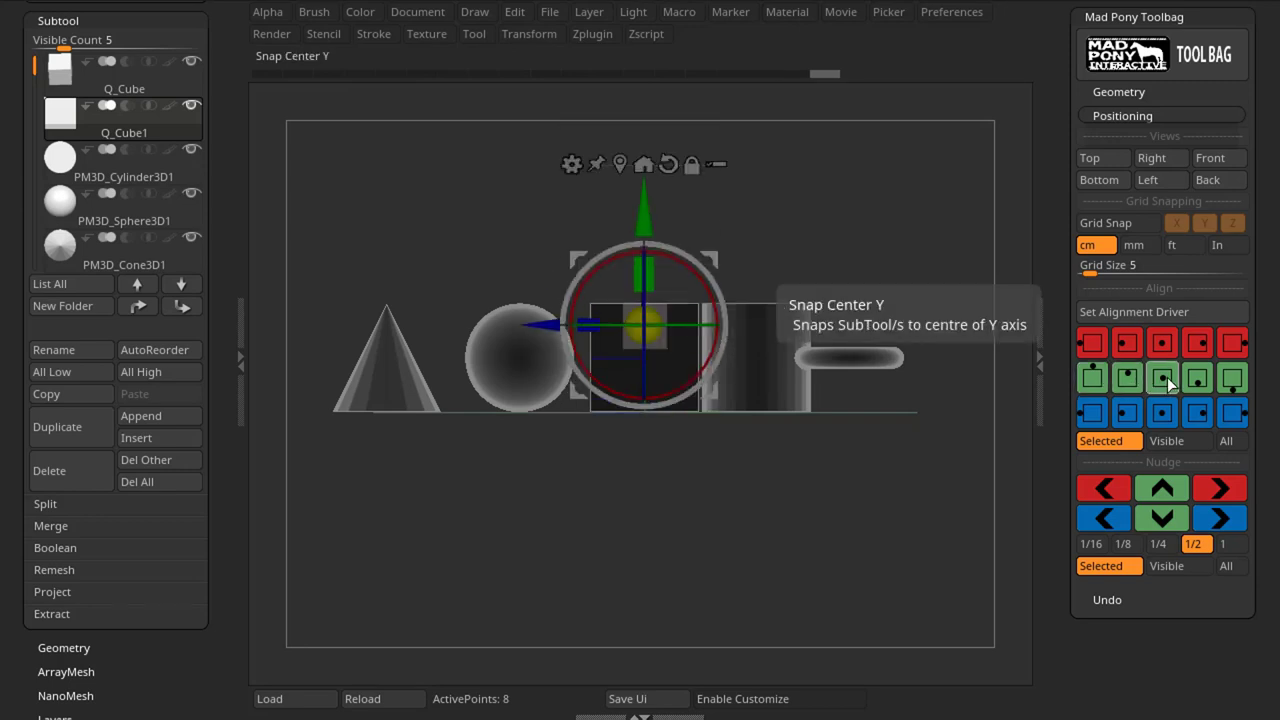
click(1165, 377)
click(1198, 381)
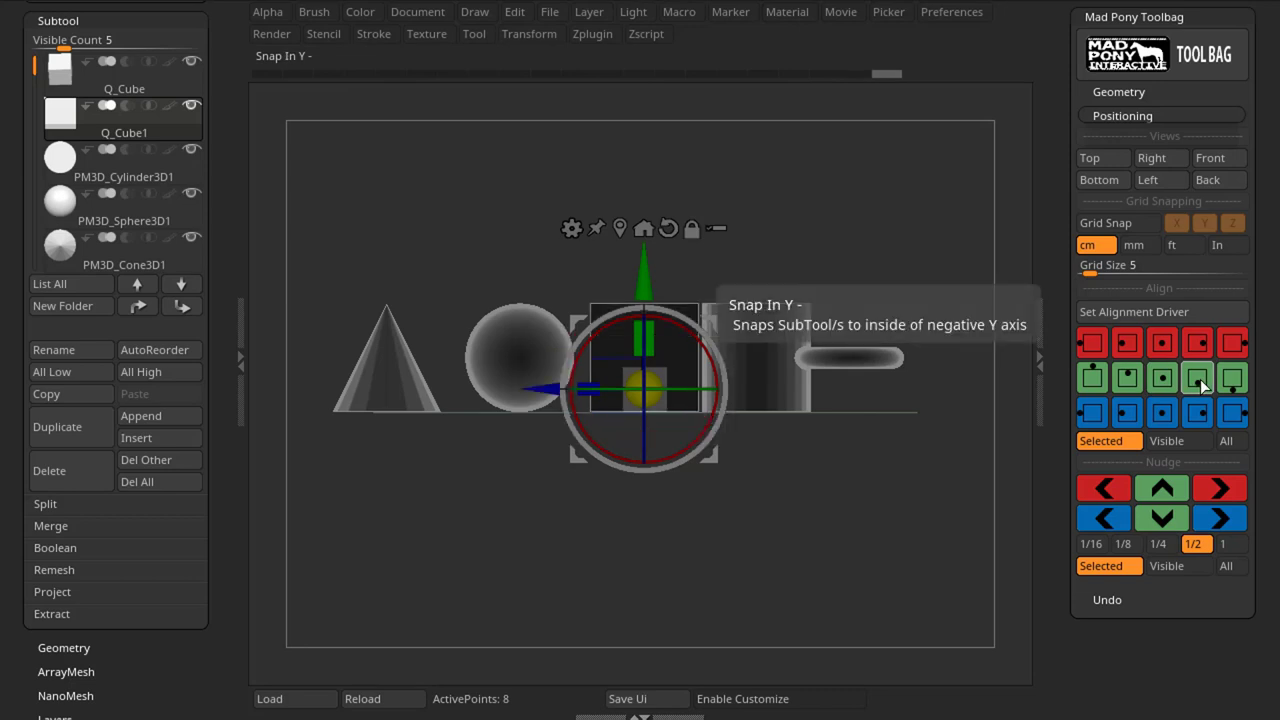
click(1232, 385)
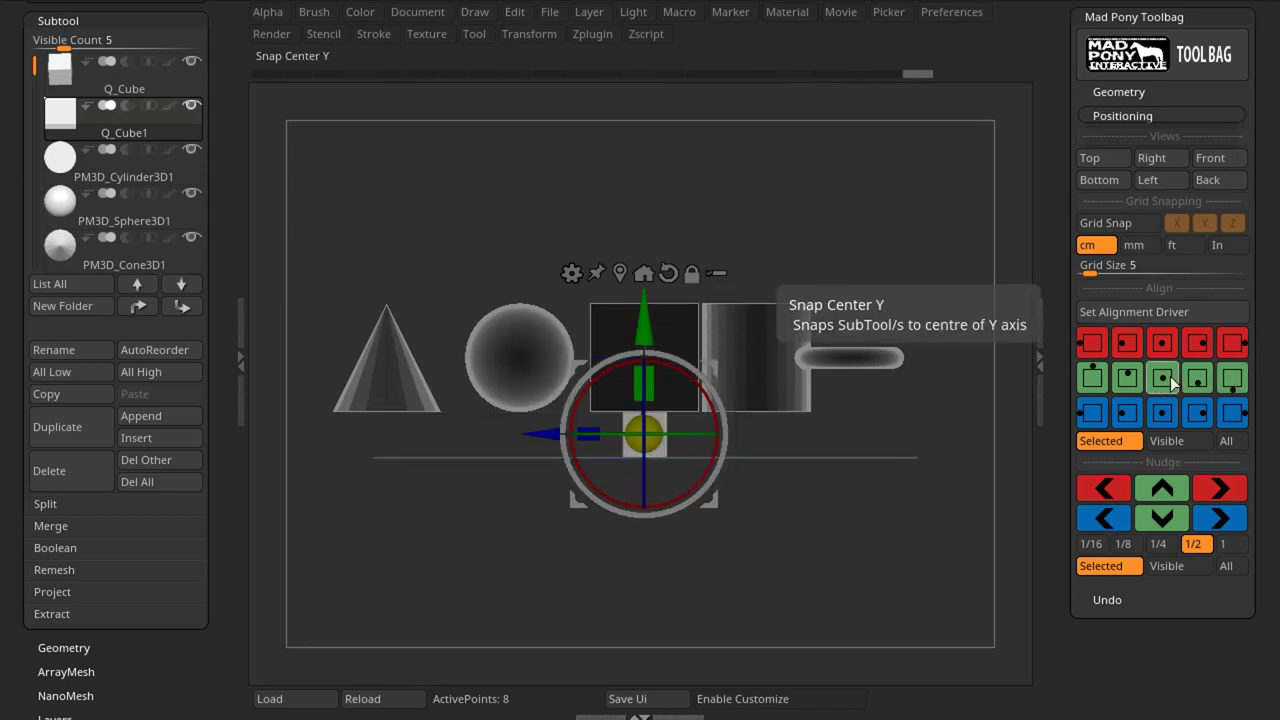
Step: Select the large cube, hide the small cube, cone and ring, and apply alignment to Visible subtools
shift+drag(1000, 430, 811, 520)
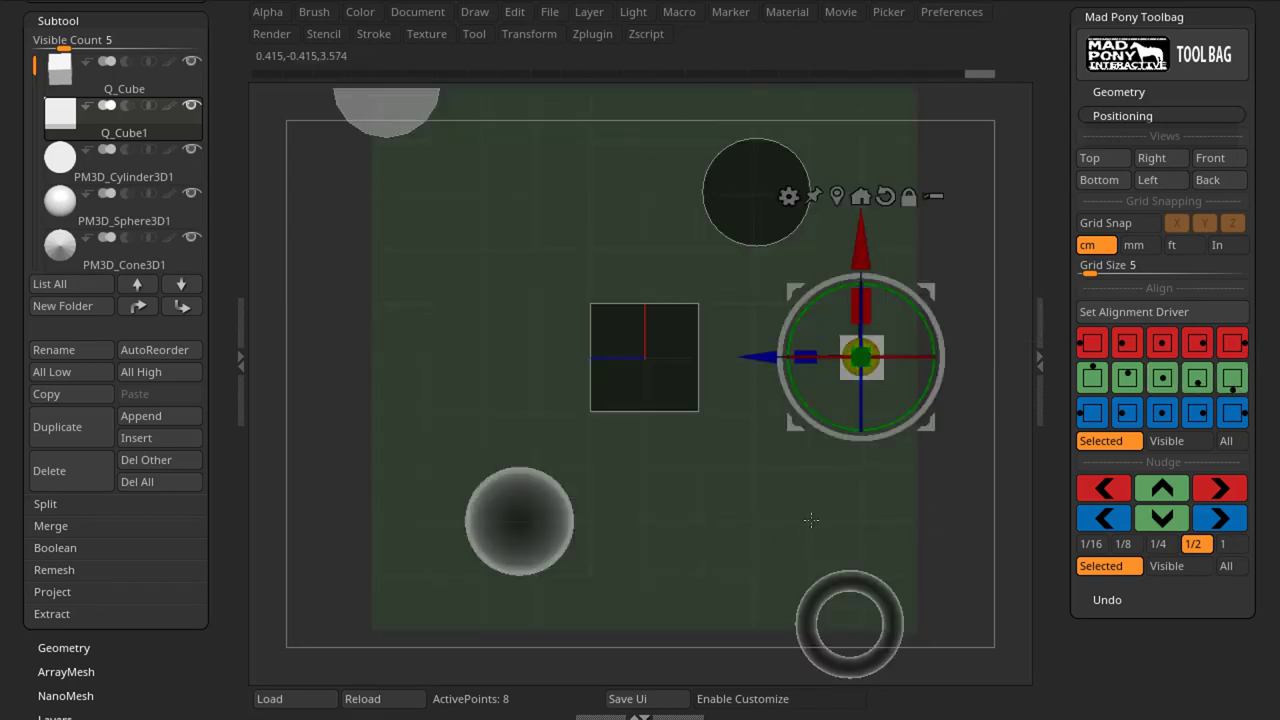
click(565, 521)
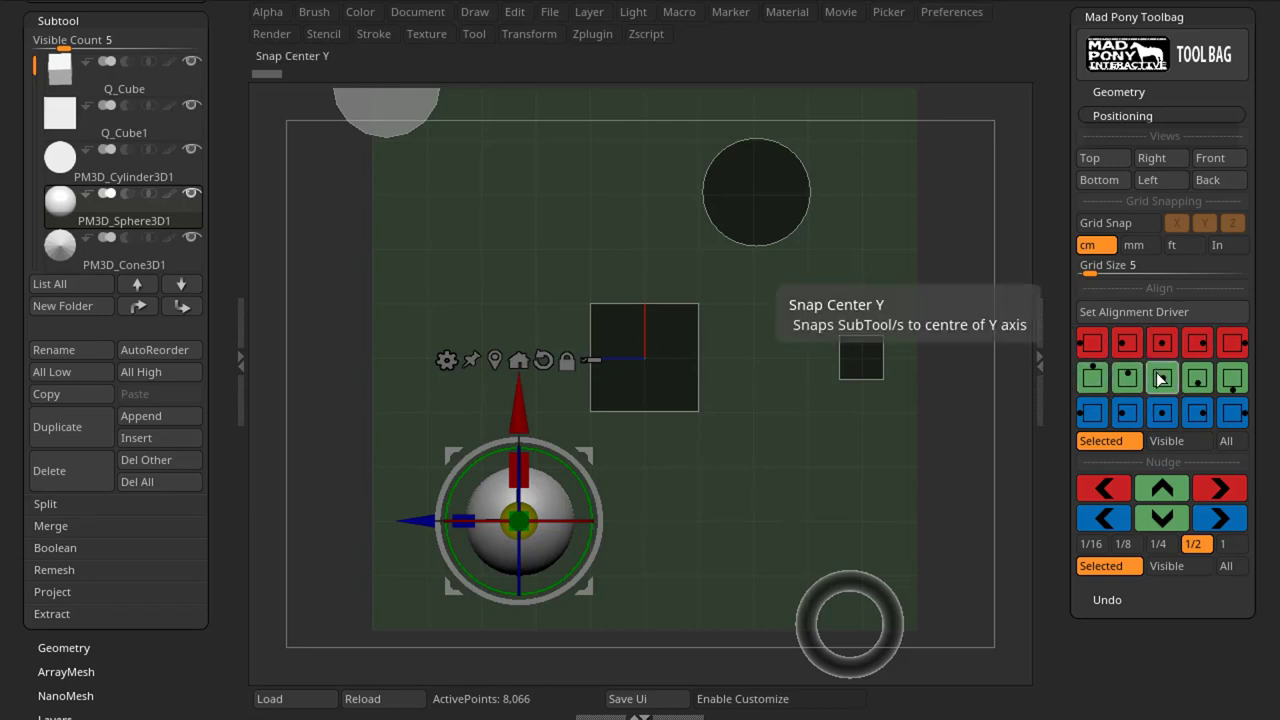
click(662, 378)
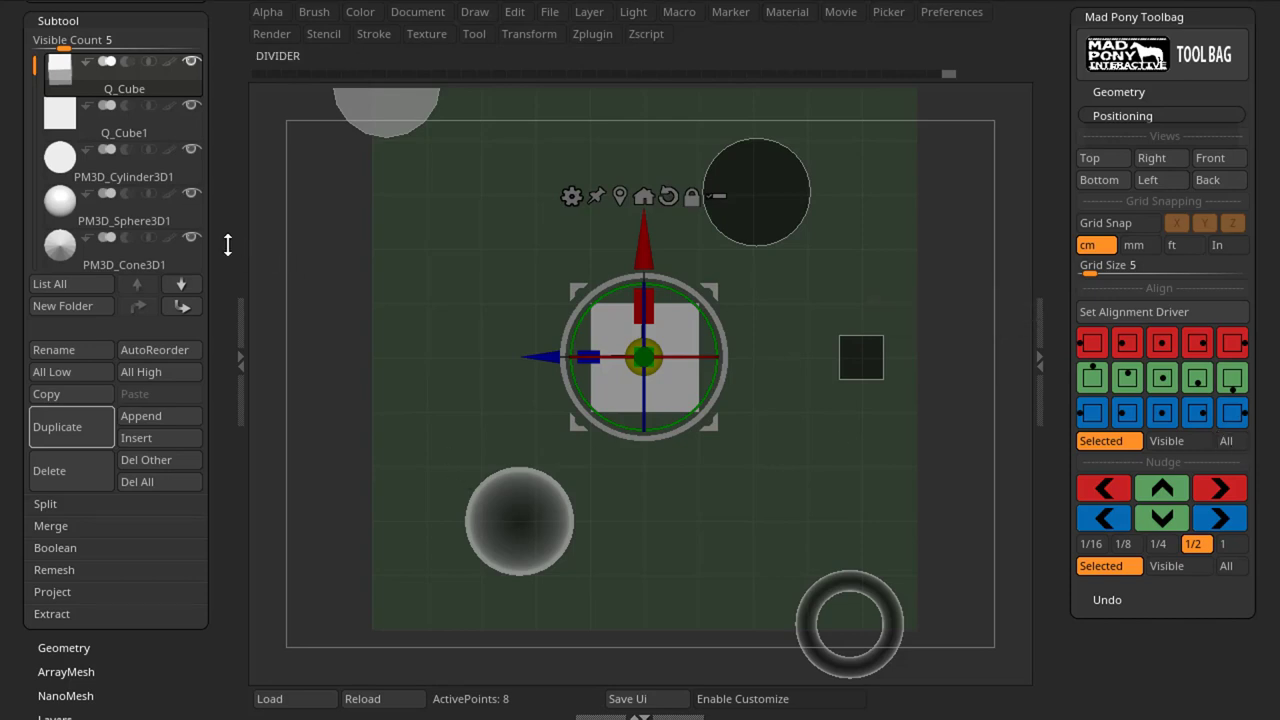
mouse_move(194, 194)
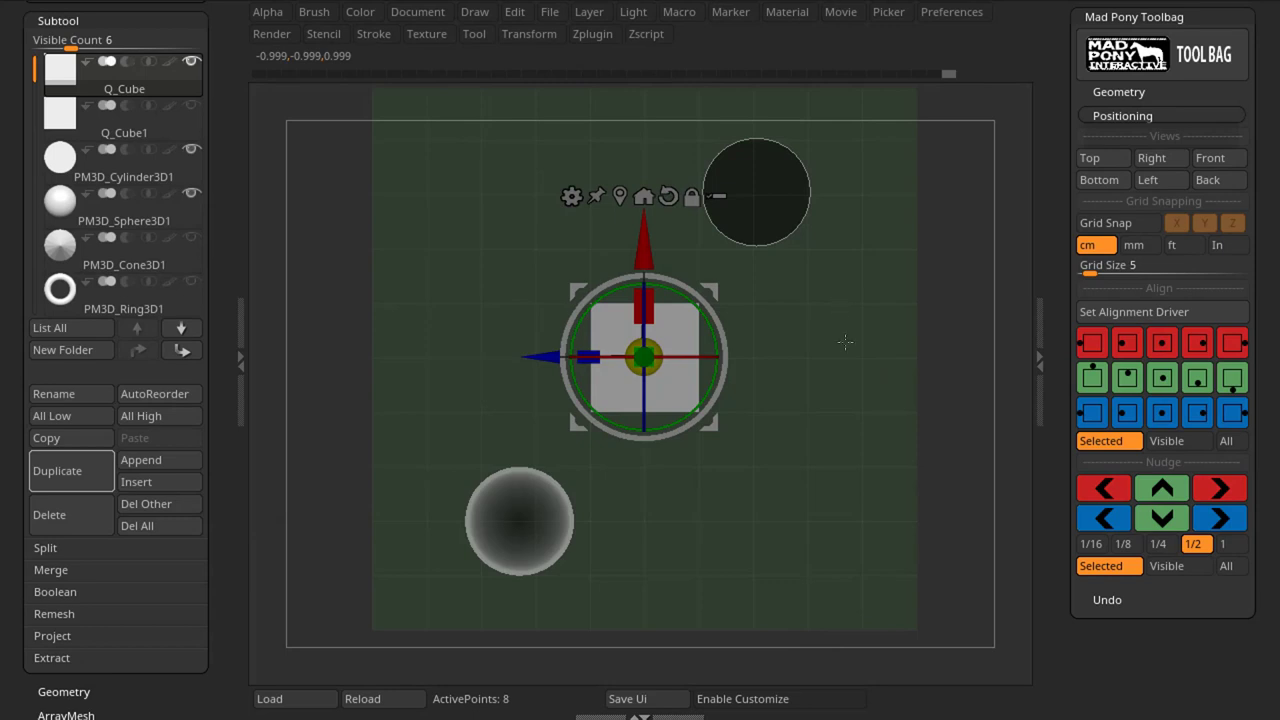
click(1192, 442)
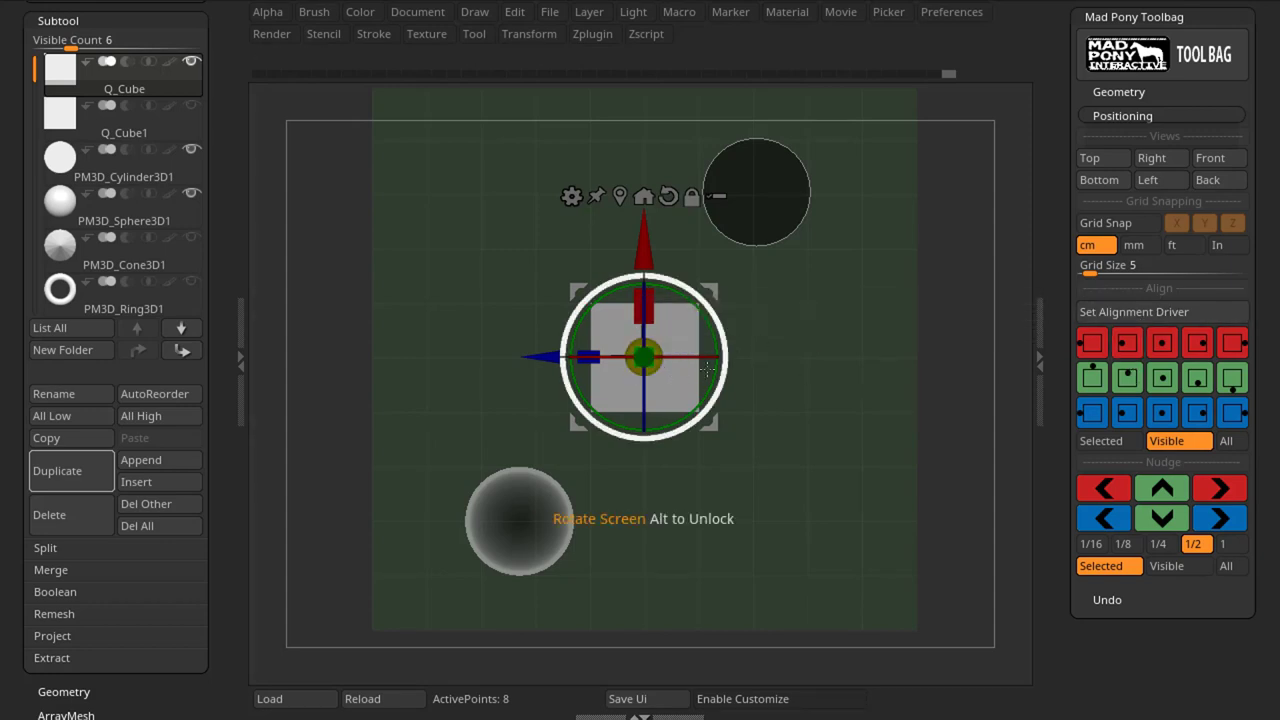
Step: Snap the visible cylinder and sphere to the driver cube's Z centre and to its X centre, undoing each snap
drag(978, 418, 890, 634)
drag(960, 421, 951, 566)
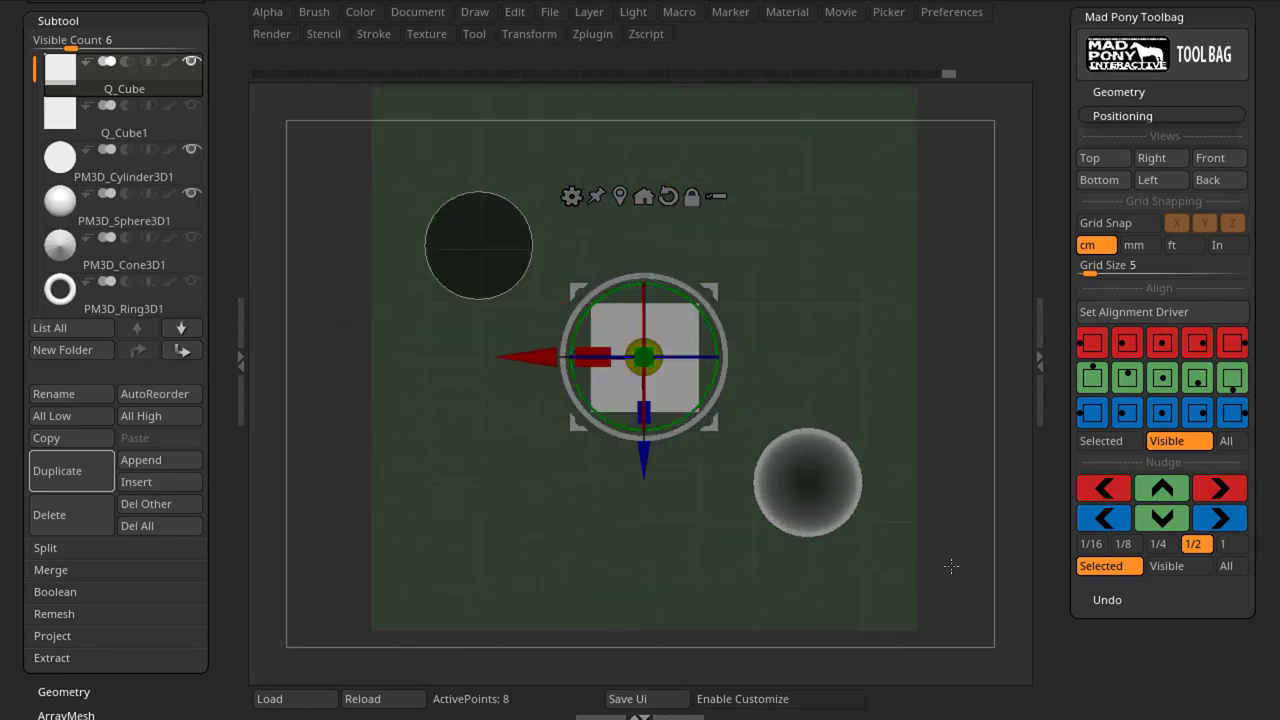
click(1166, 416)
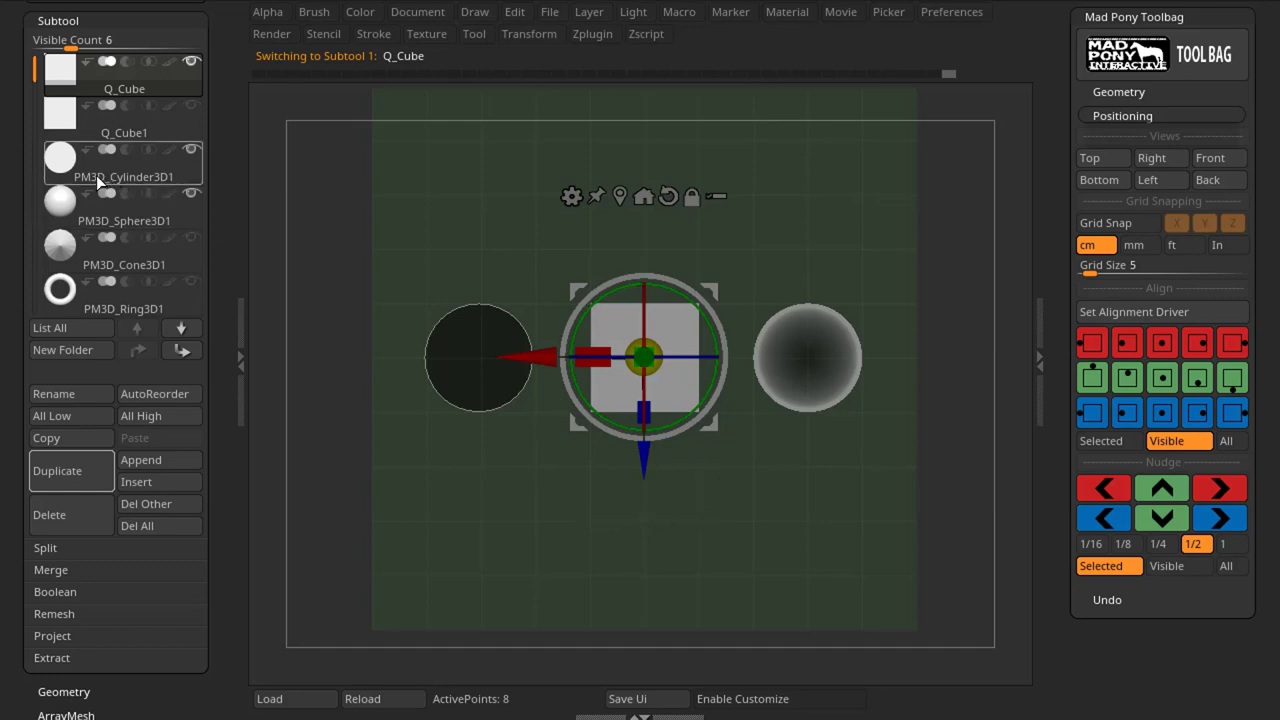
click(63, 166)
click(60, 205)
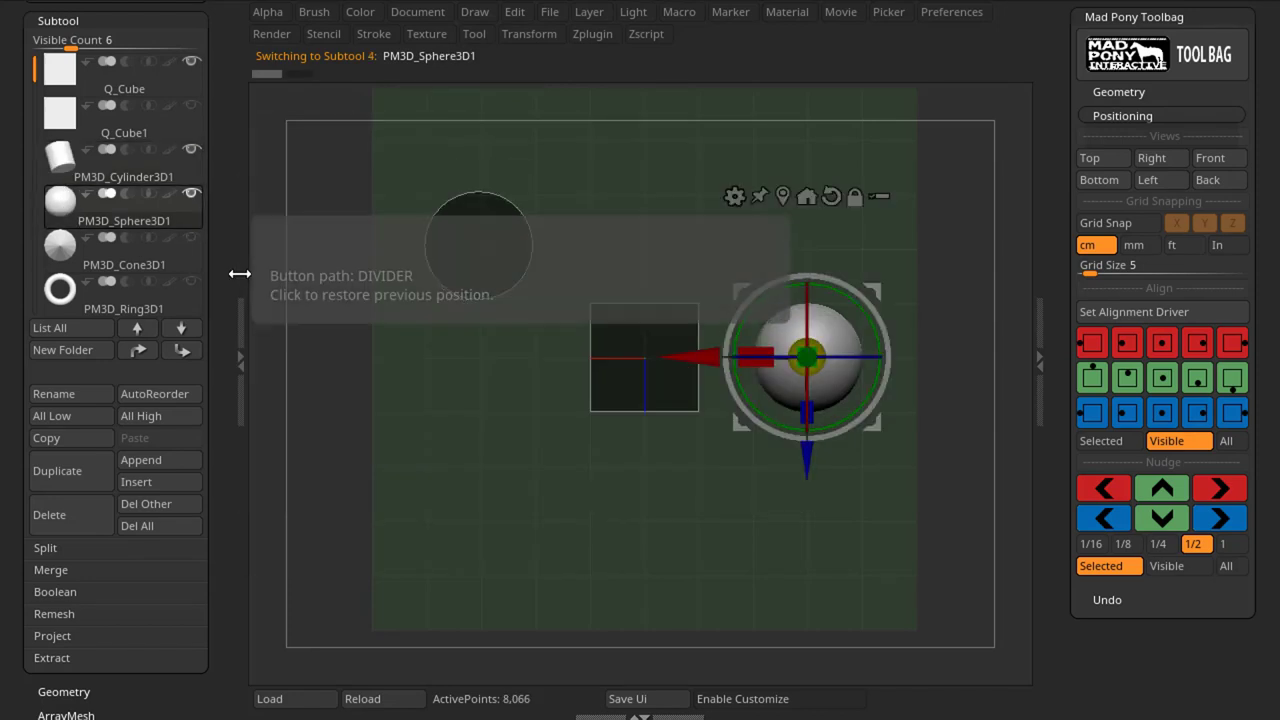
click(1173, 339)
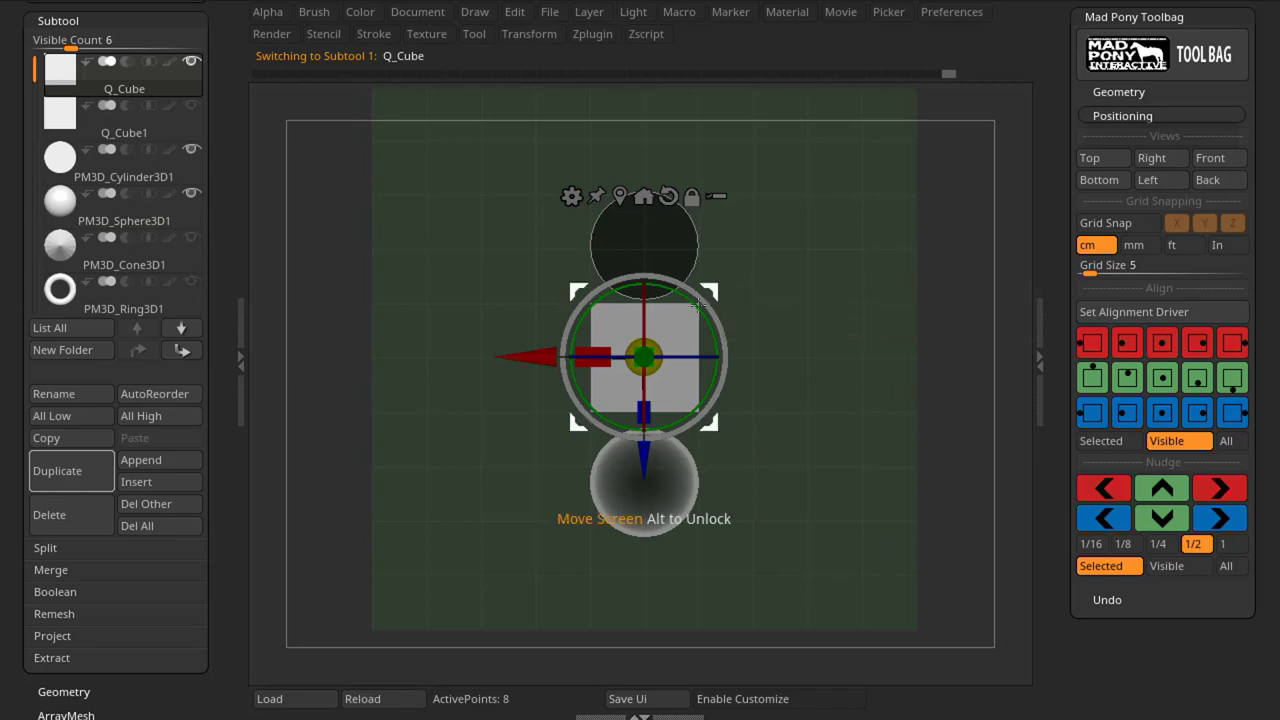
key(ctrl+z)
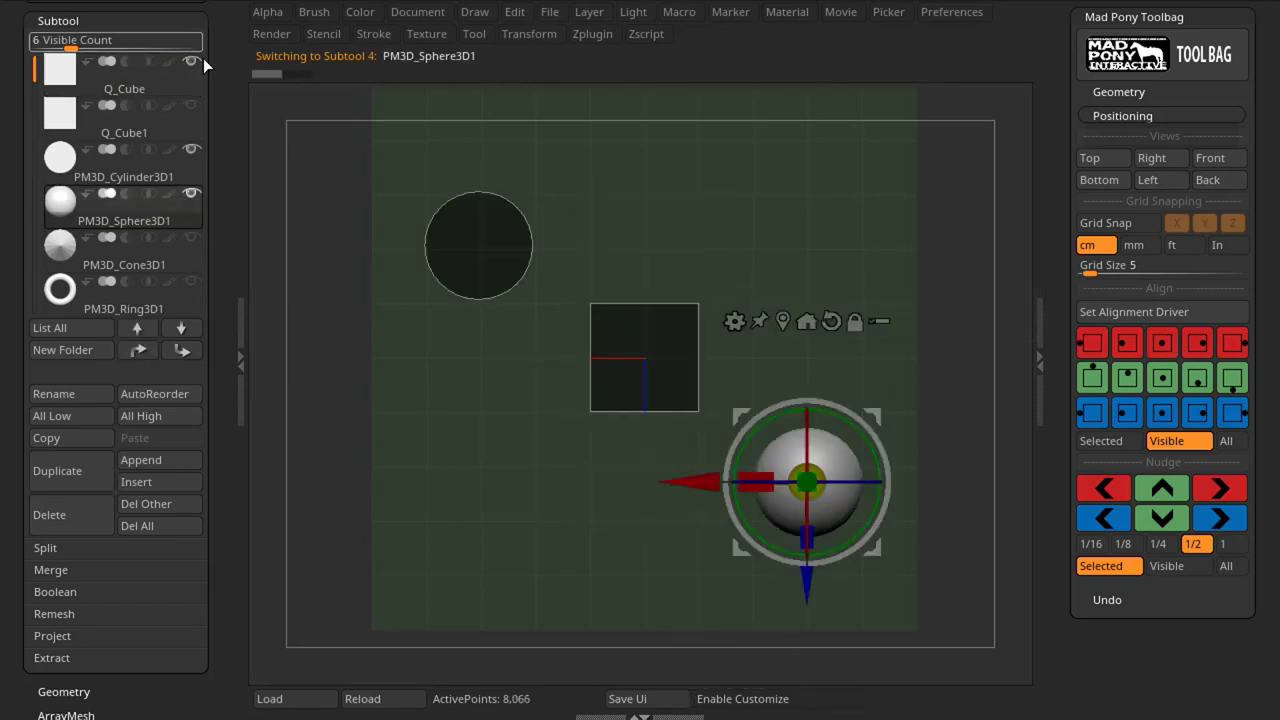
Step: Show all the subtools again, apply alignment to All, and snap every subtool to the driver cube's X centre
mouse_move(192, 59)
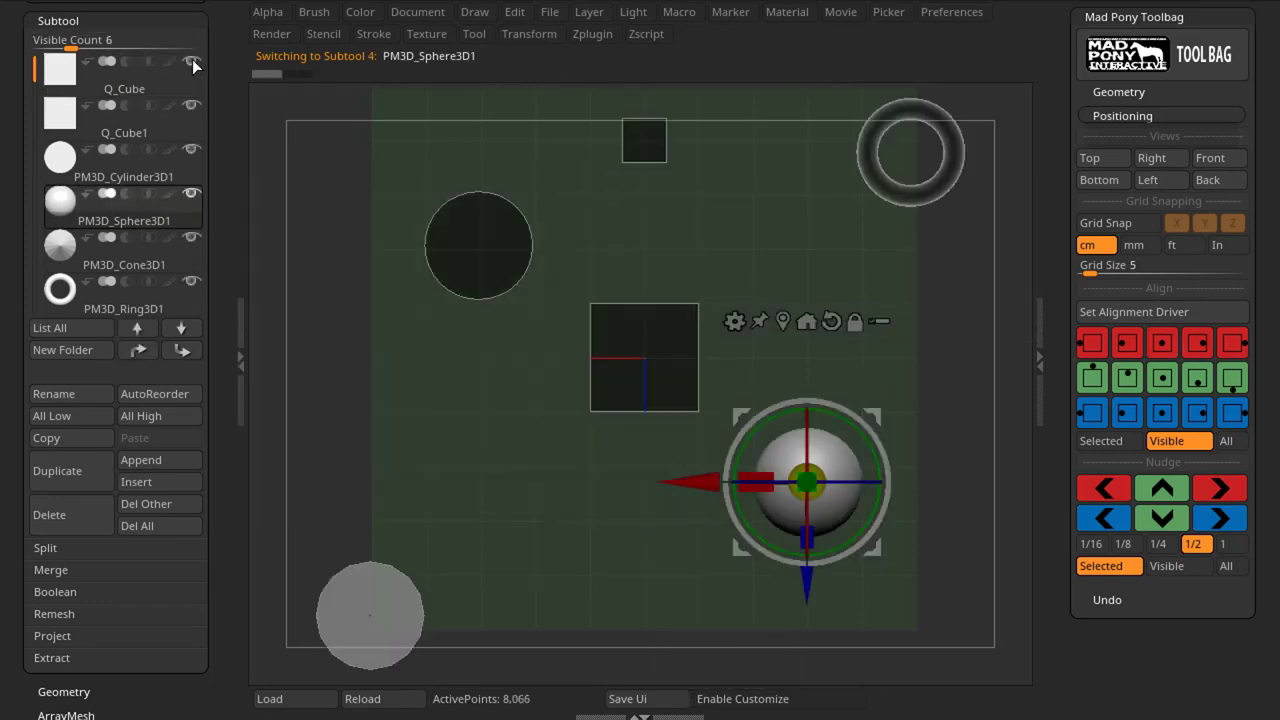
drag(846, 305, 855, 291)
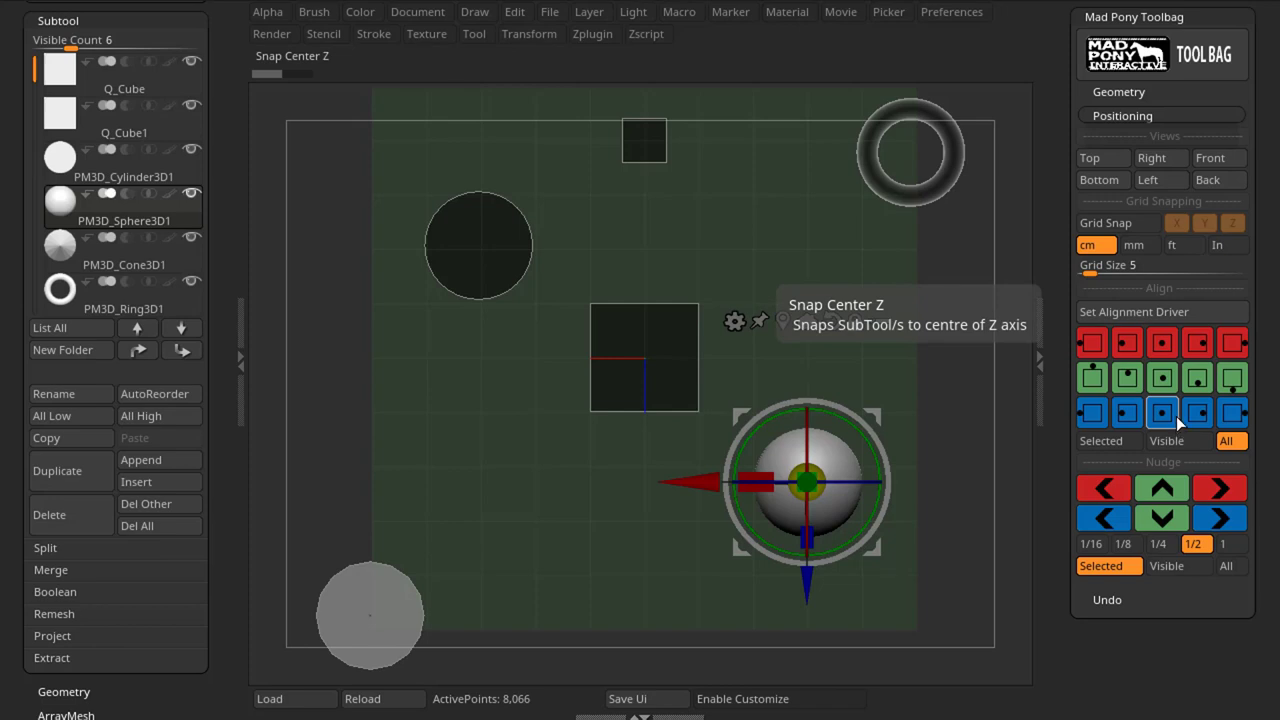
mouse_move(895, 352)
mouse_down()
mouse_move(885, 322)
mouse_move(890, 356)
mouse_up()
click(1163, 343)
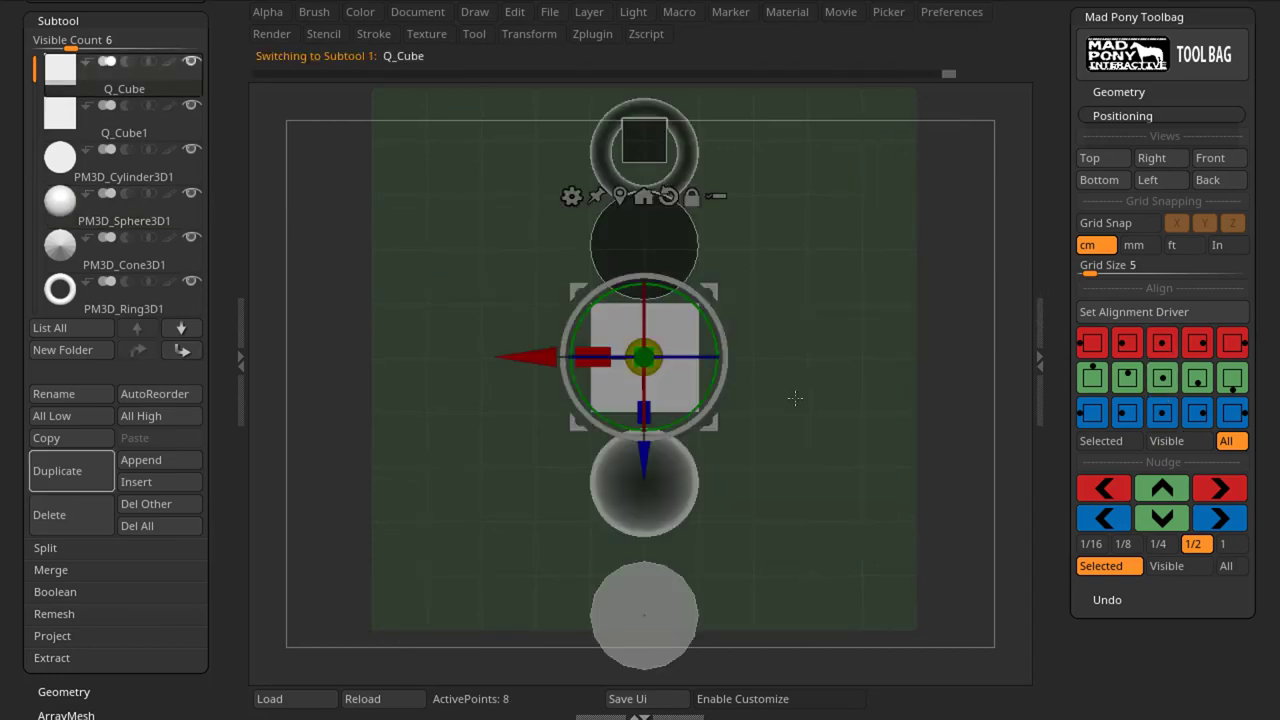
Step: Snap all the subtools to the outside Y position above the driver cube and examine them in perspective
drag(797, 466, 899, 467)
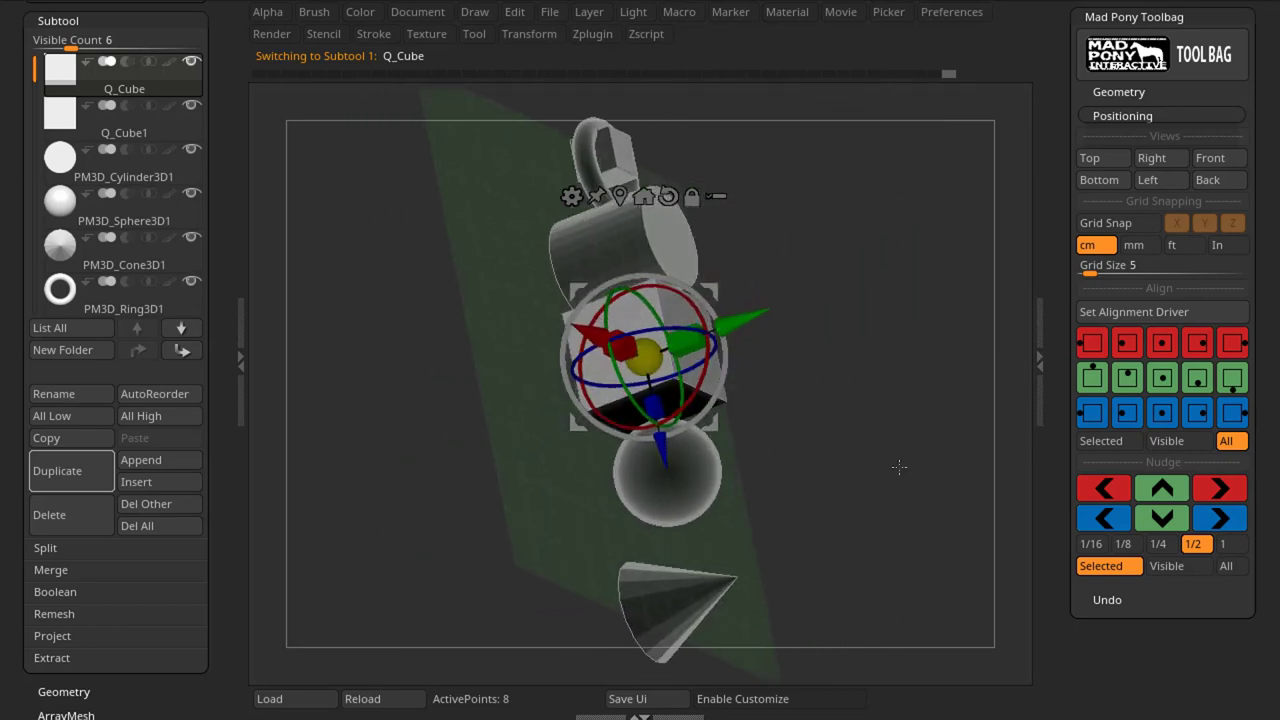
click(1097, 378)
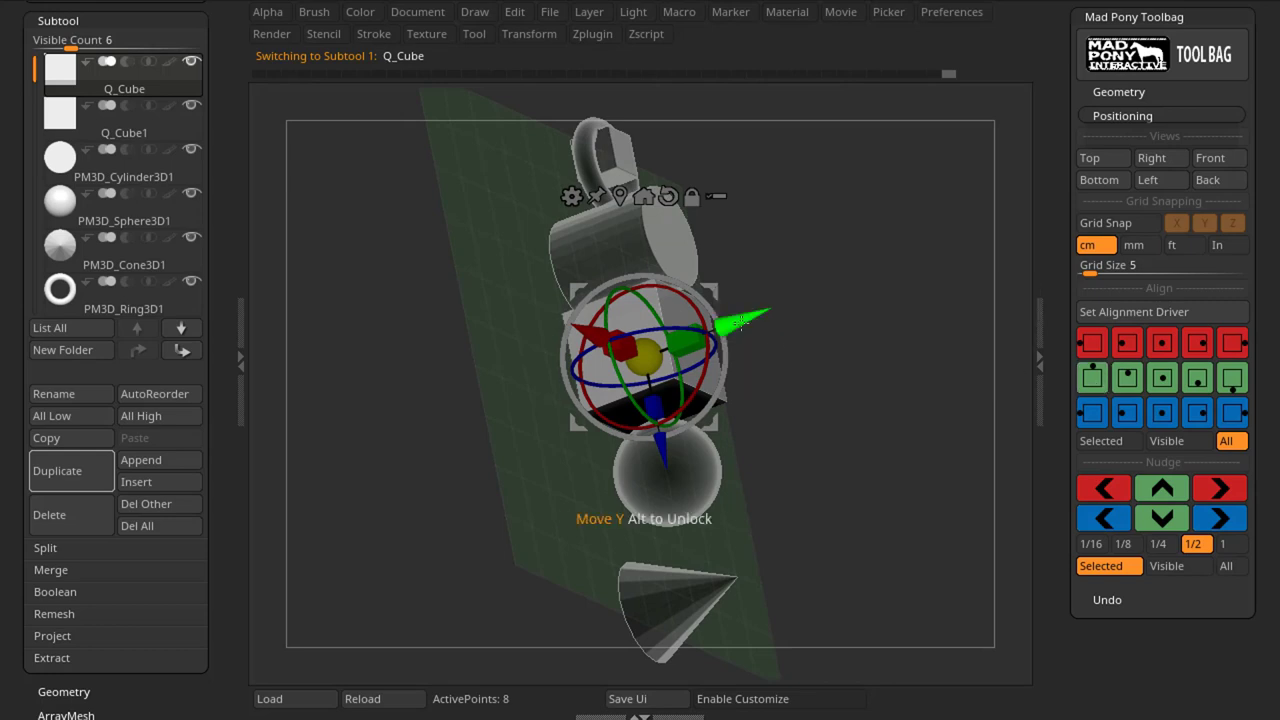
click(1093, 377)
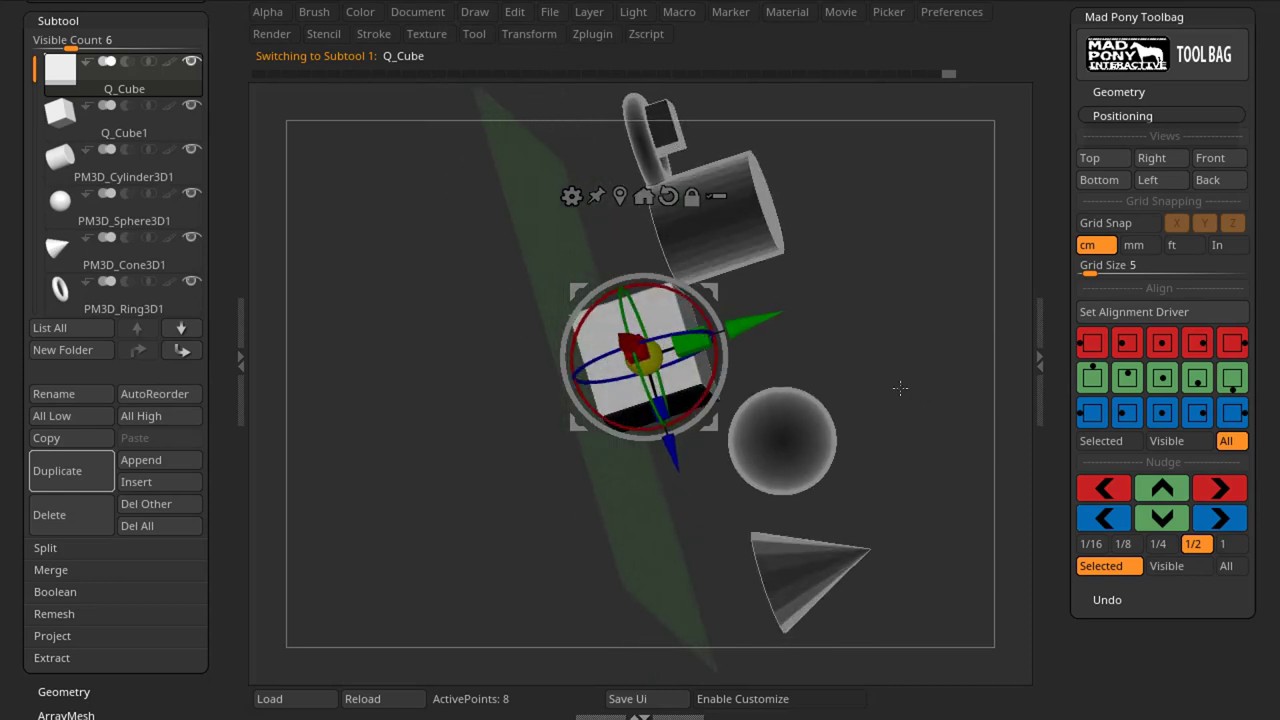
drag(794, 256, 801, 194)
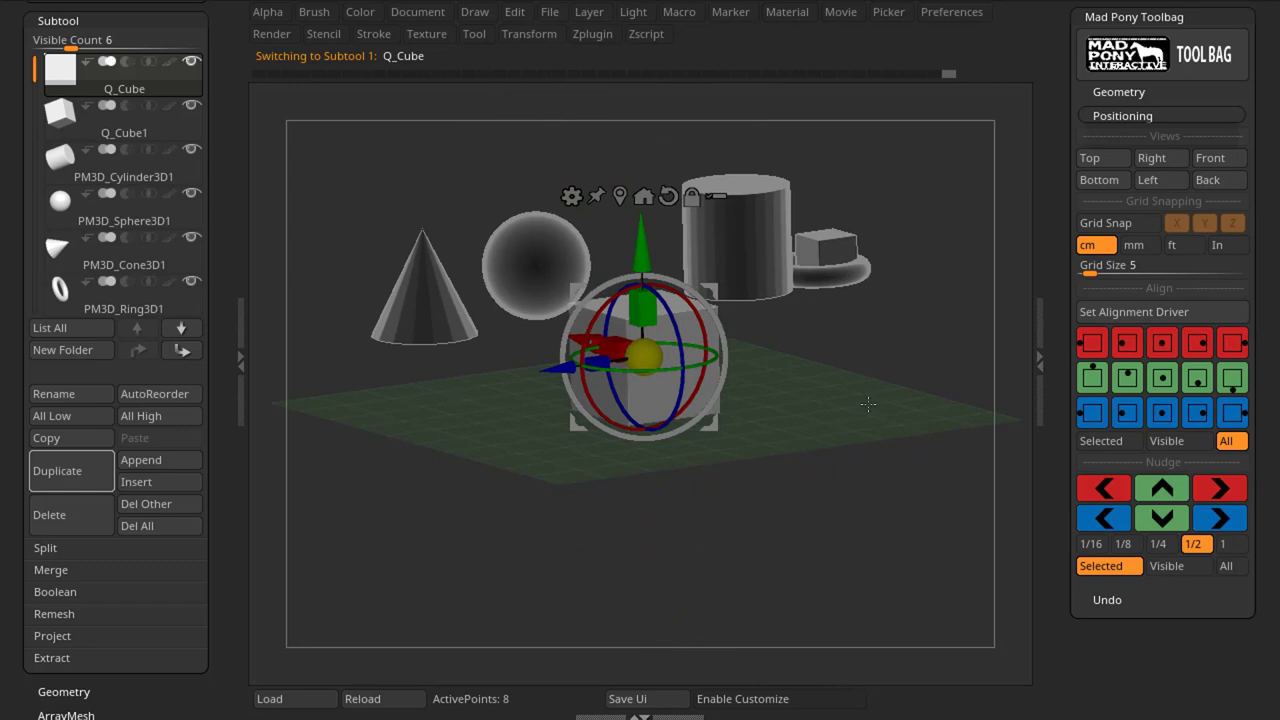
Step: In the Top view, nudge the large cube its full size along positive X, and return it with two 1/2 nudges
click(1089, 157)
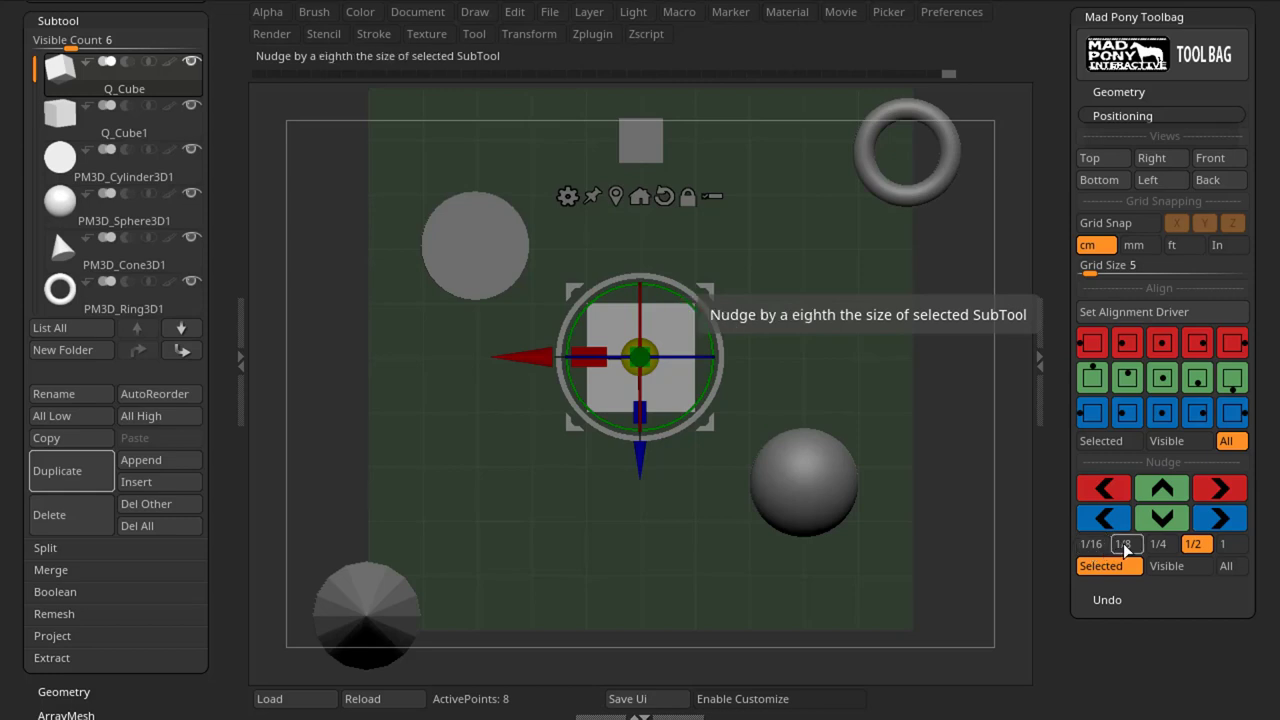
click(1230, 549)
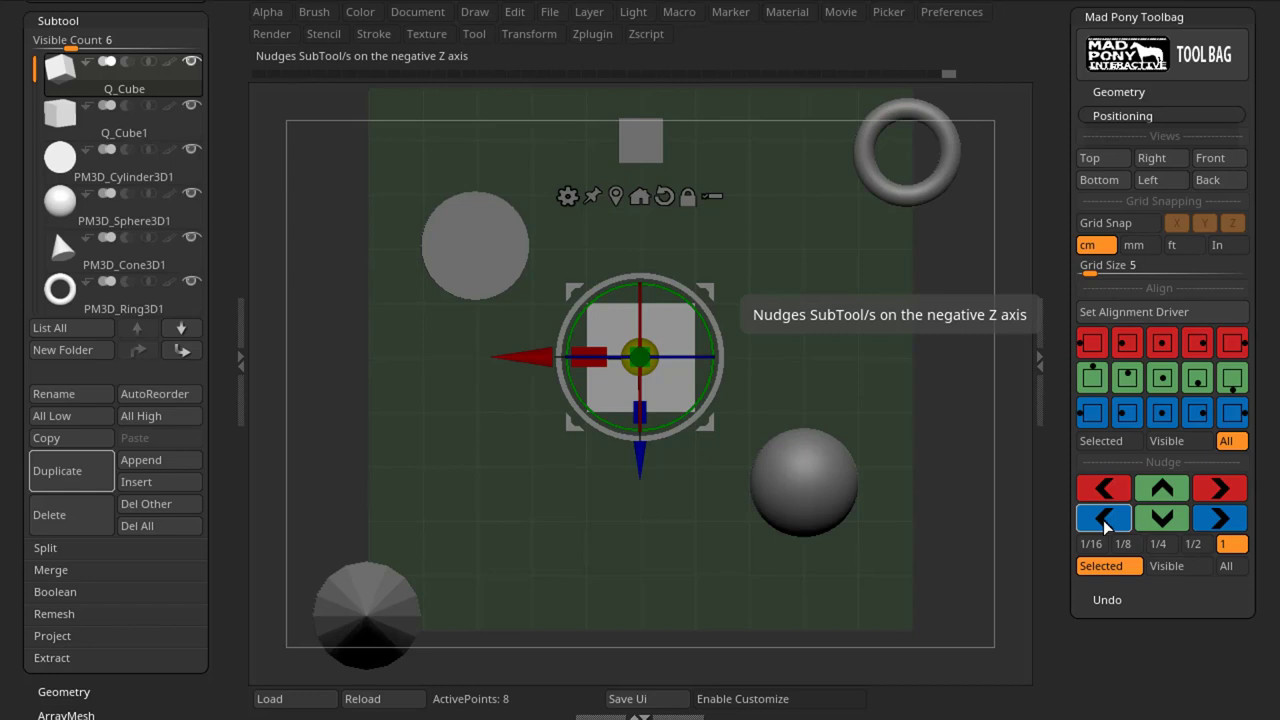
click(1226, 489)
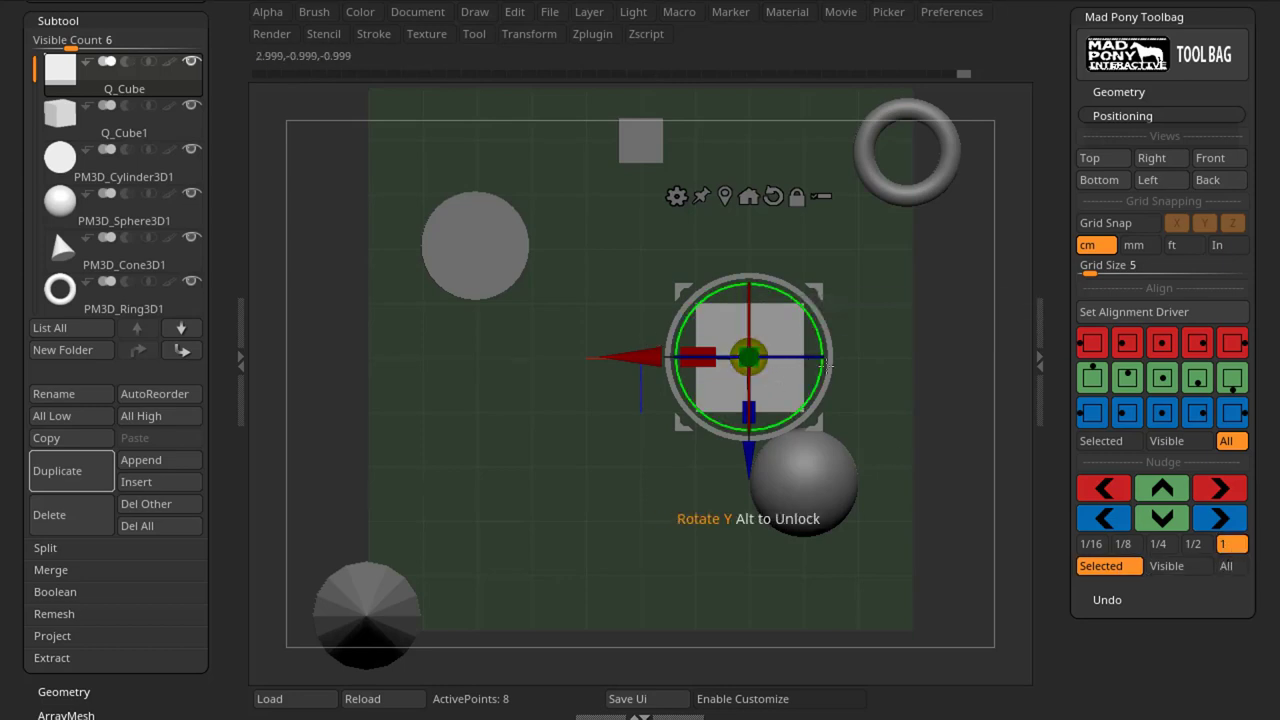
click(1193, 546)
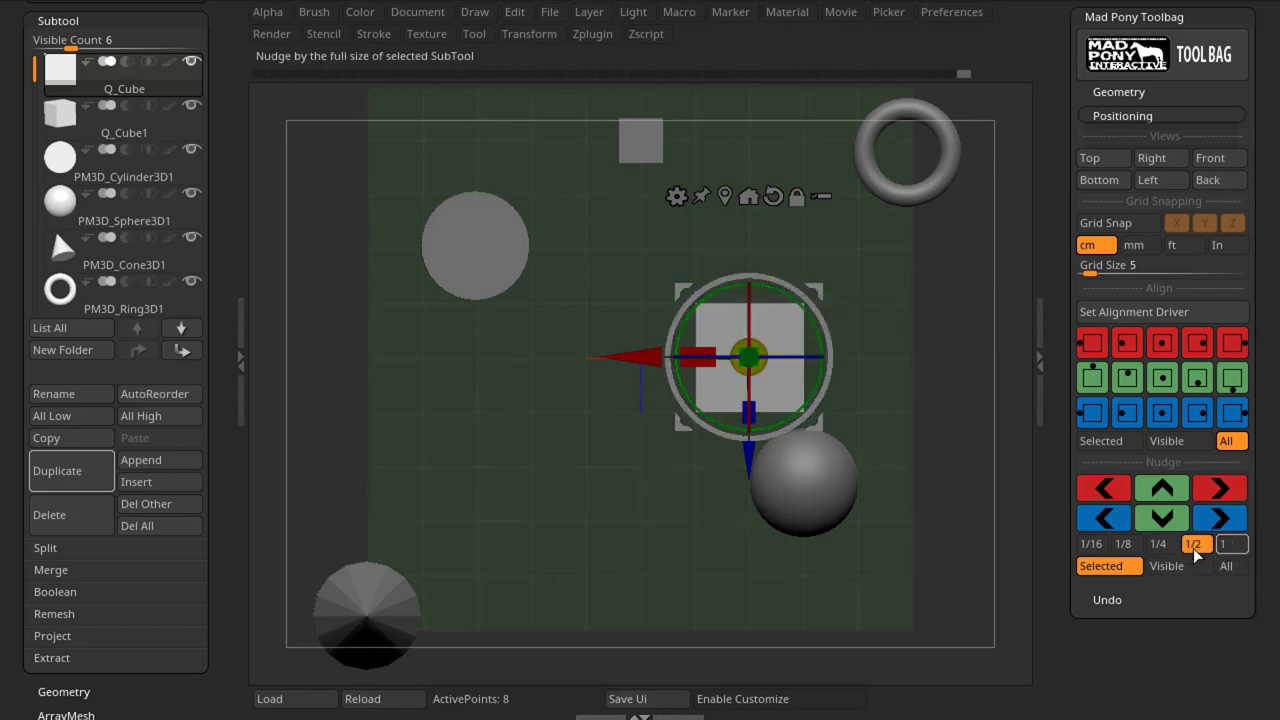
click(1103, 490)
click(1103, 490)
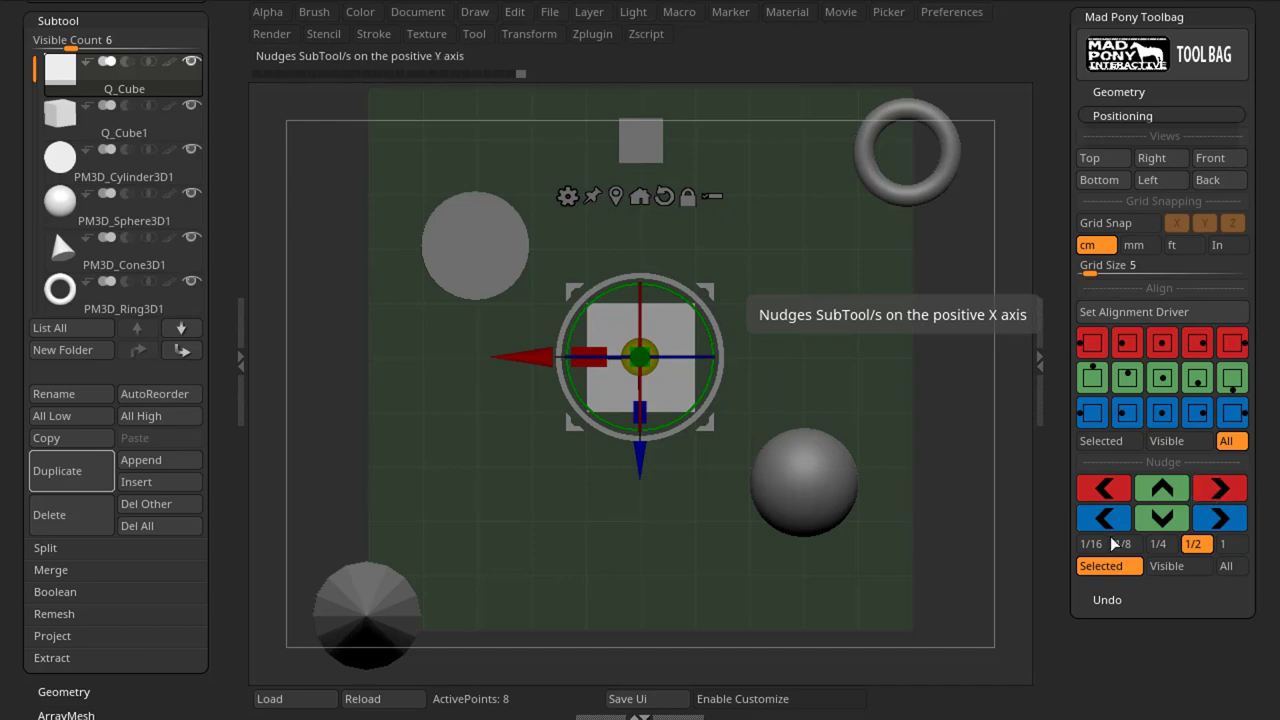
Step: Nudge the large cube by 1/16 of its size along positive X and back, and repeat with a 1/8 nudge
click(1092, 545)
click(1219, 488)
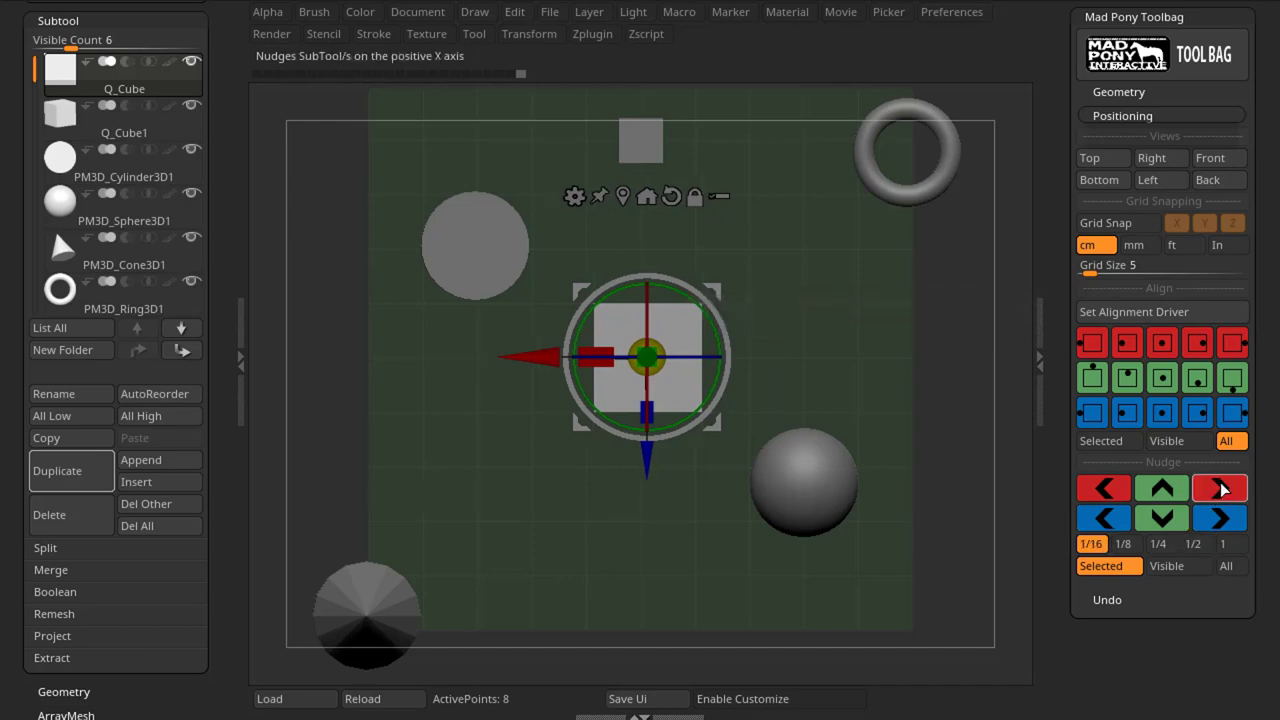
click(1118, 491)
click(1122, 543)
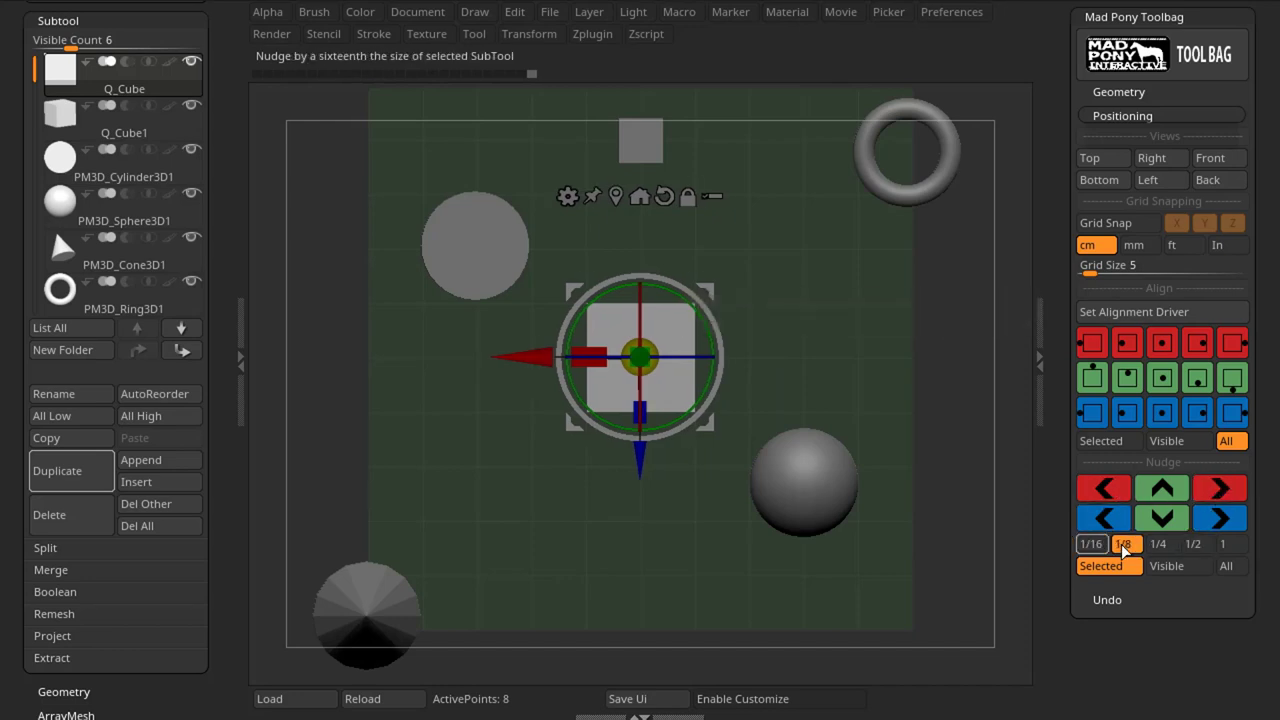
click(1220, 492)
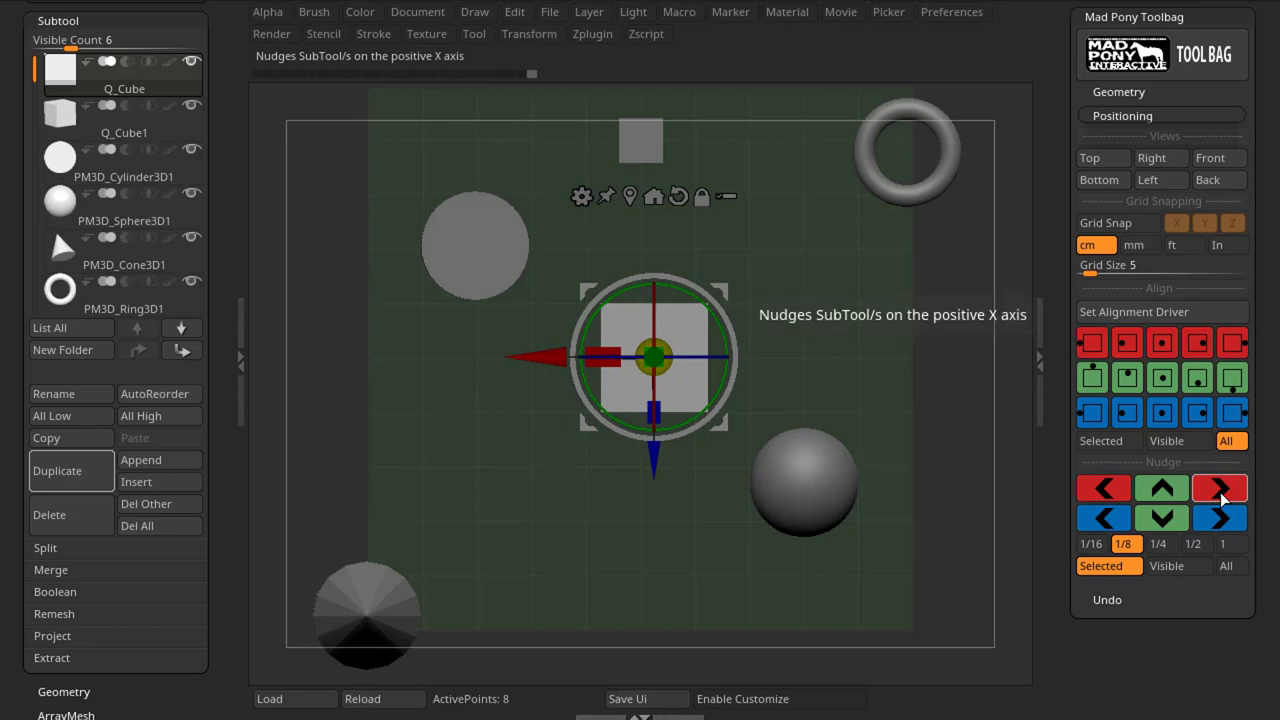
click(1104, 489)
Step: Nudge the large cube twice by 1/4 along positive X and return it with a single 1/2 nudge
click(1154, 546)
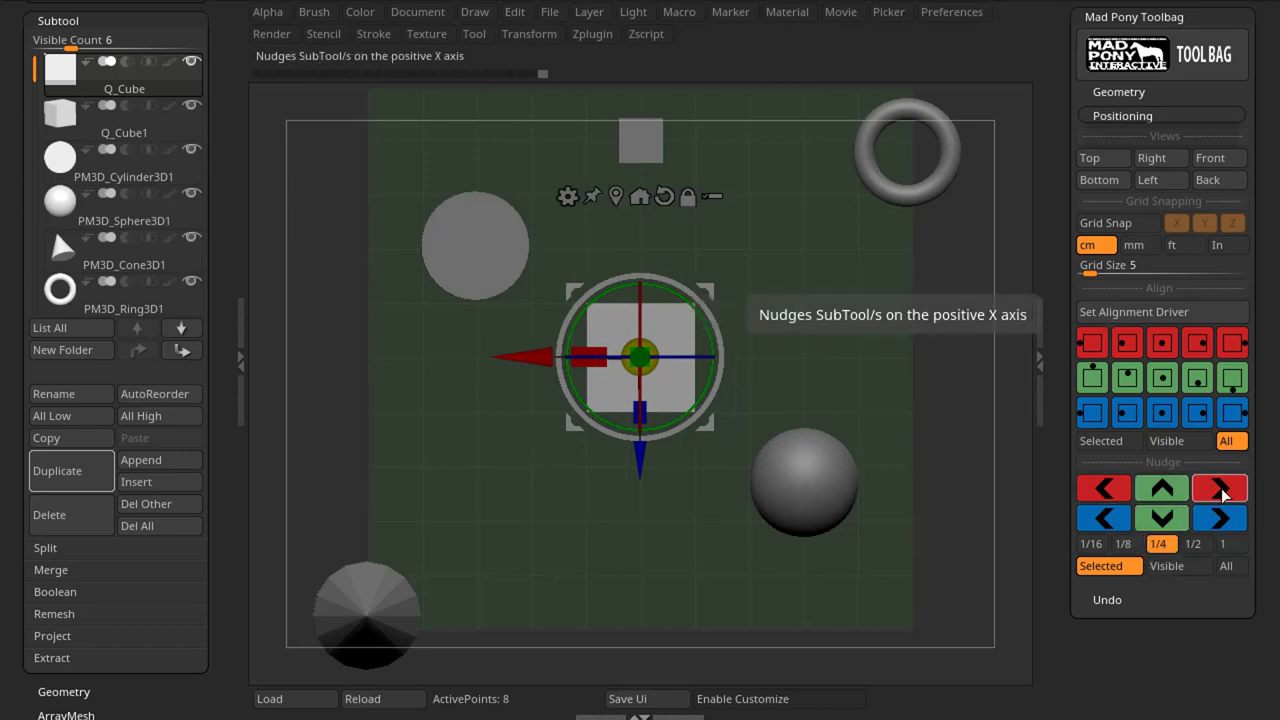
click(1221, 489)
click(1222, 490)
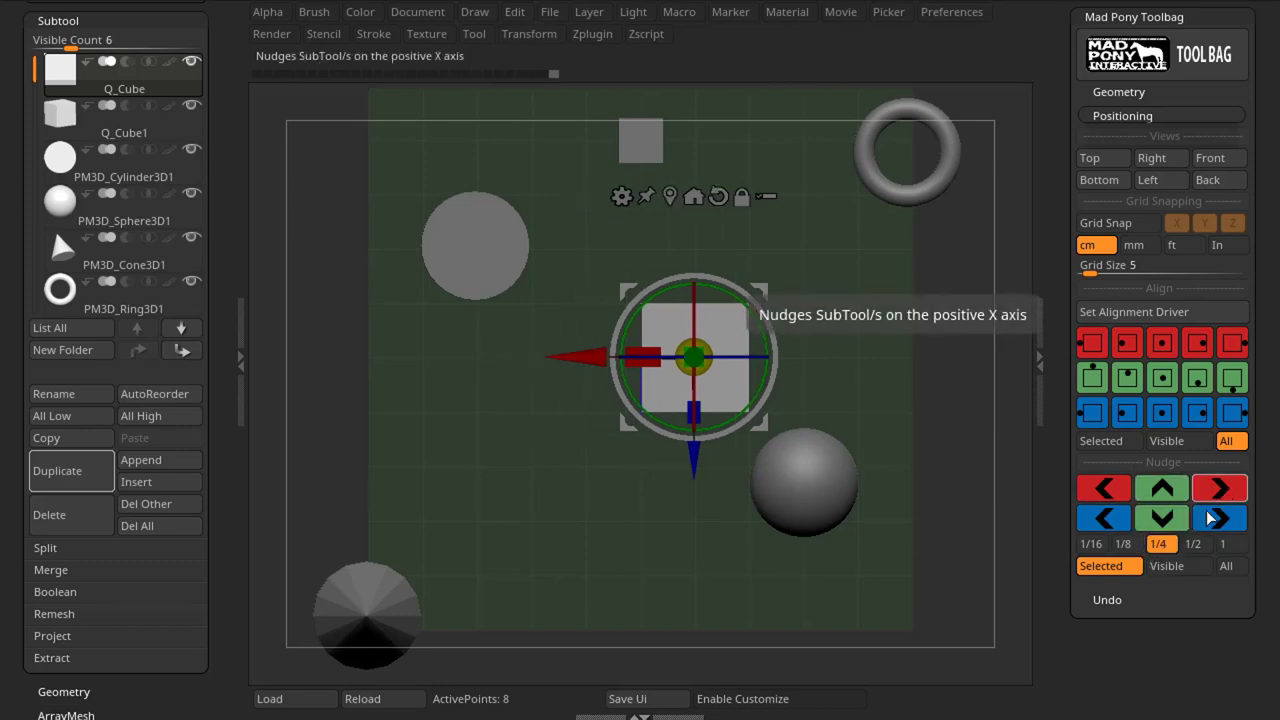
click(1195, 544)
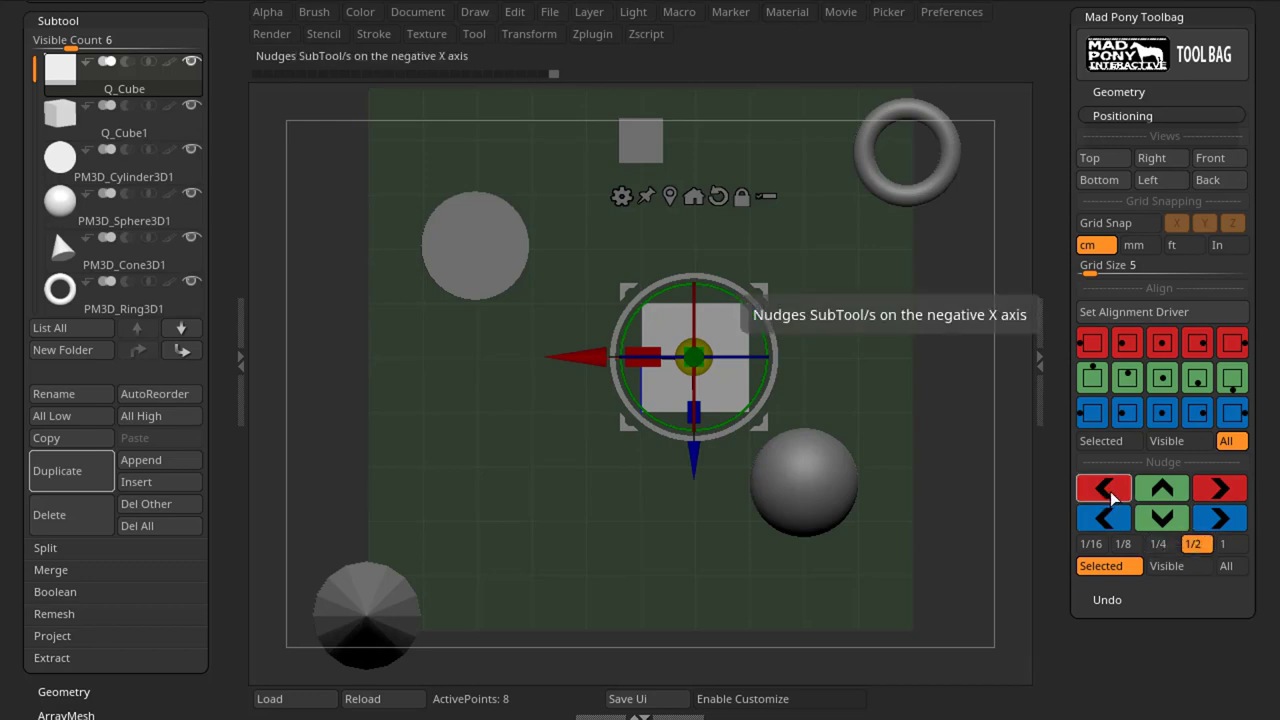
Step: Nudge the large cube by 1/2 of its size back and forth along Z, and up and down along Y
click(1100, 518)
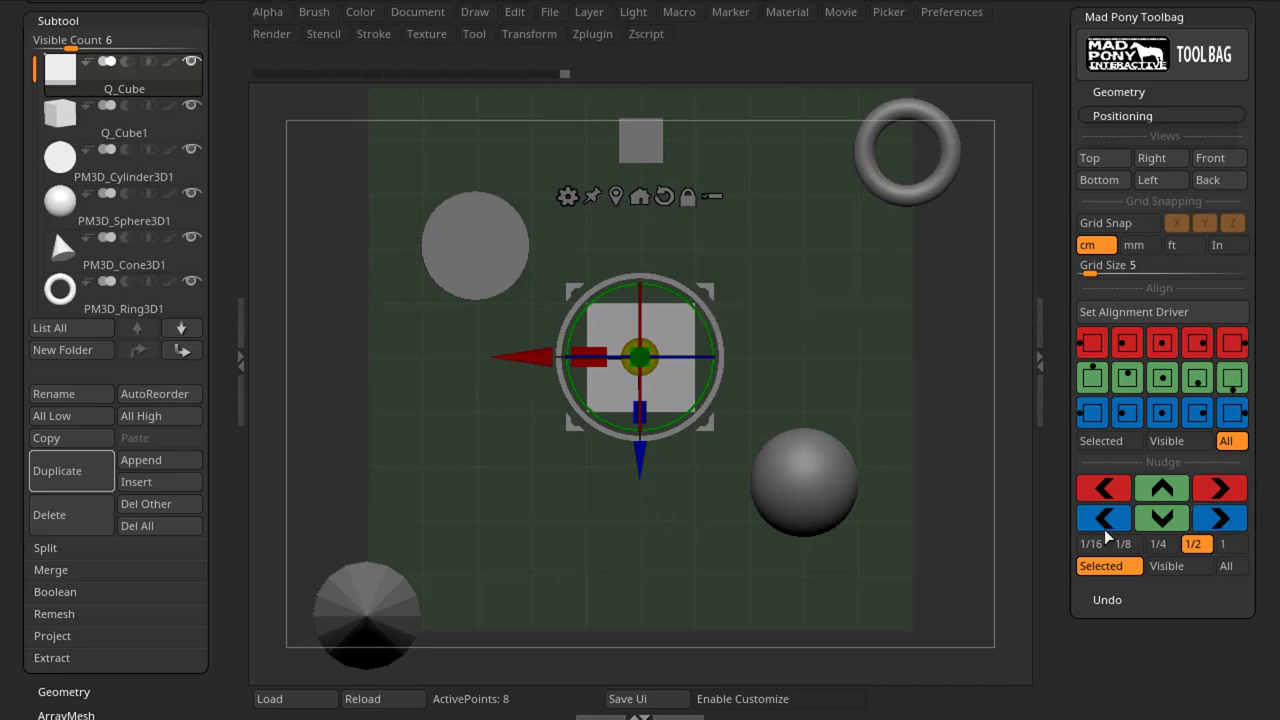
click(1231, 517)
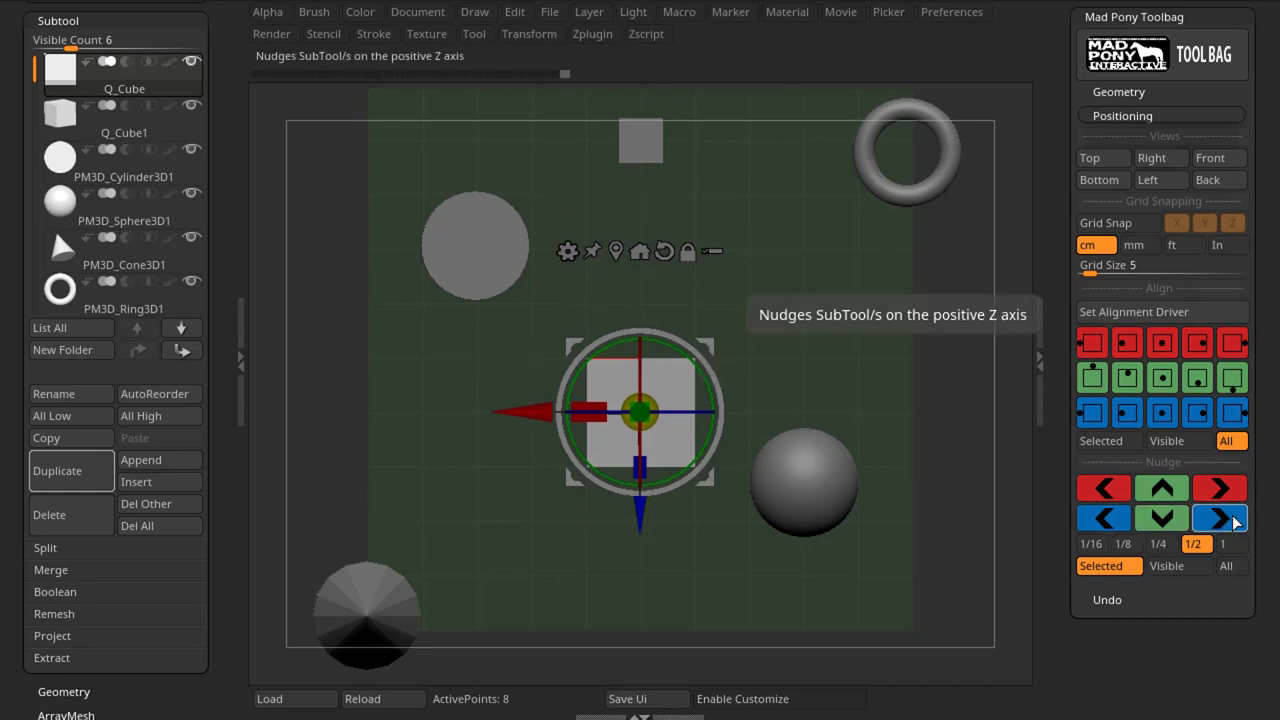
click(1100, 519)
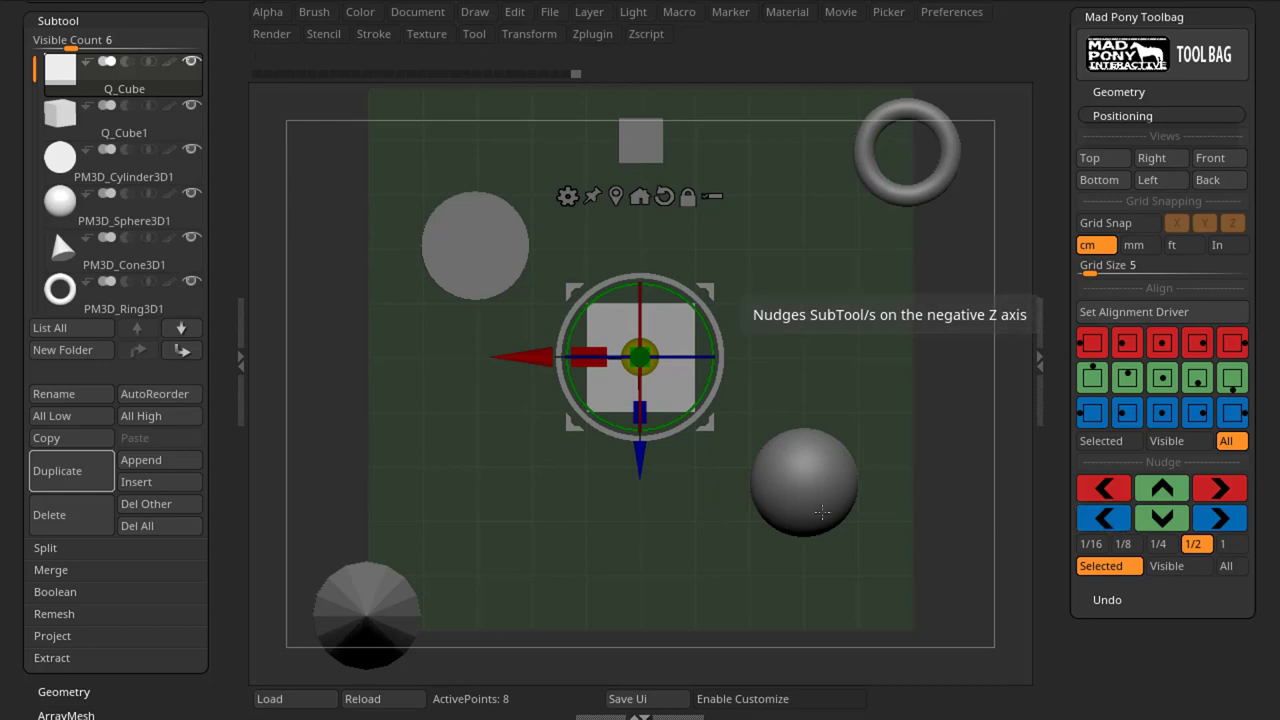
drag(894, 541, 1020, 470)
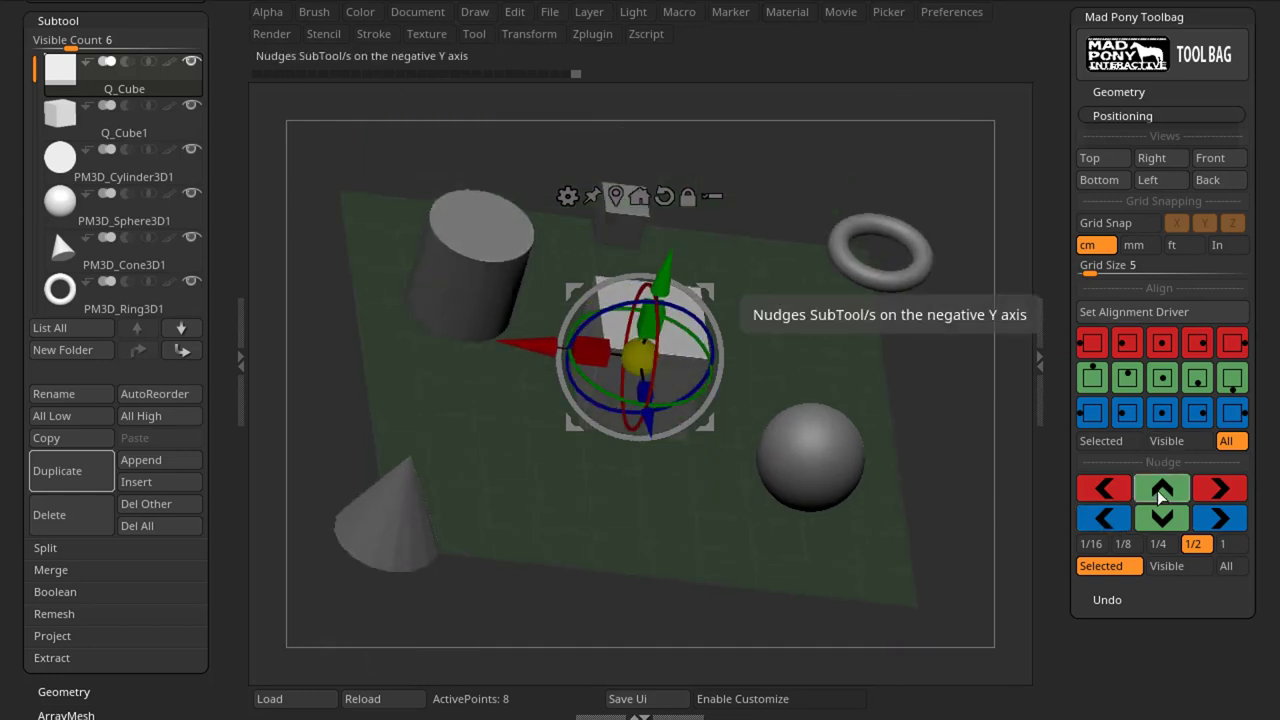
click(1160, 490)
click(1162, 517)
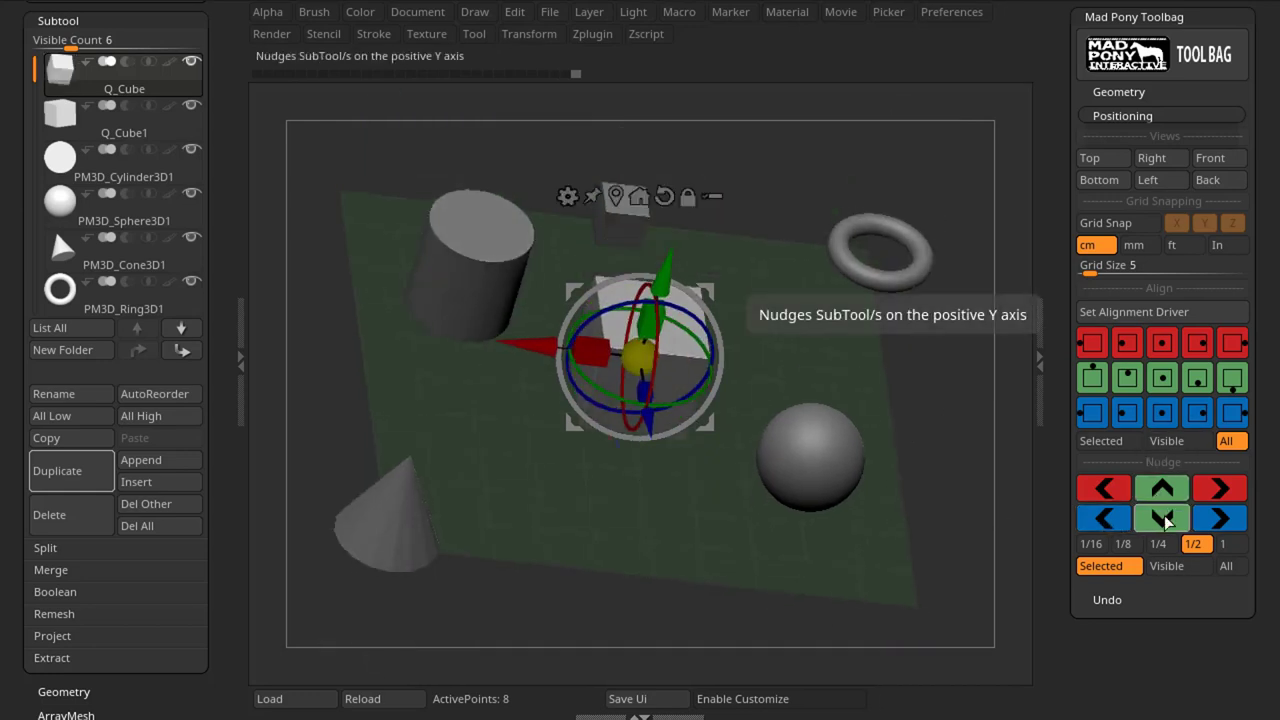
Step: In the top view, move the large cube along the X axis and undo the move
shift+drag(904, 376, 960, 369)
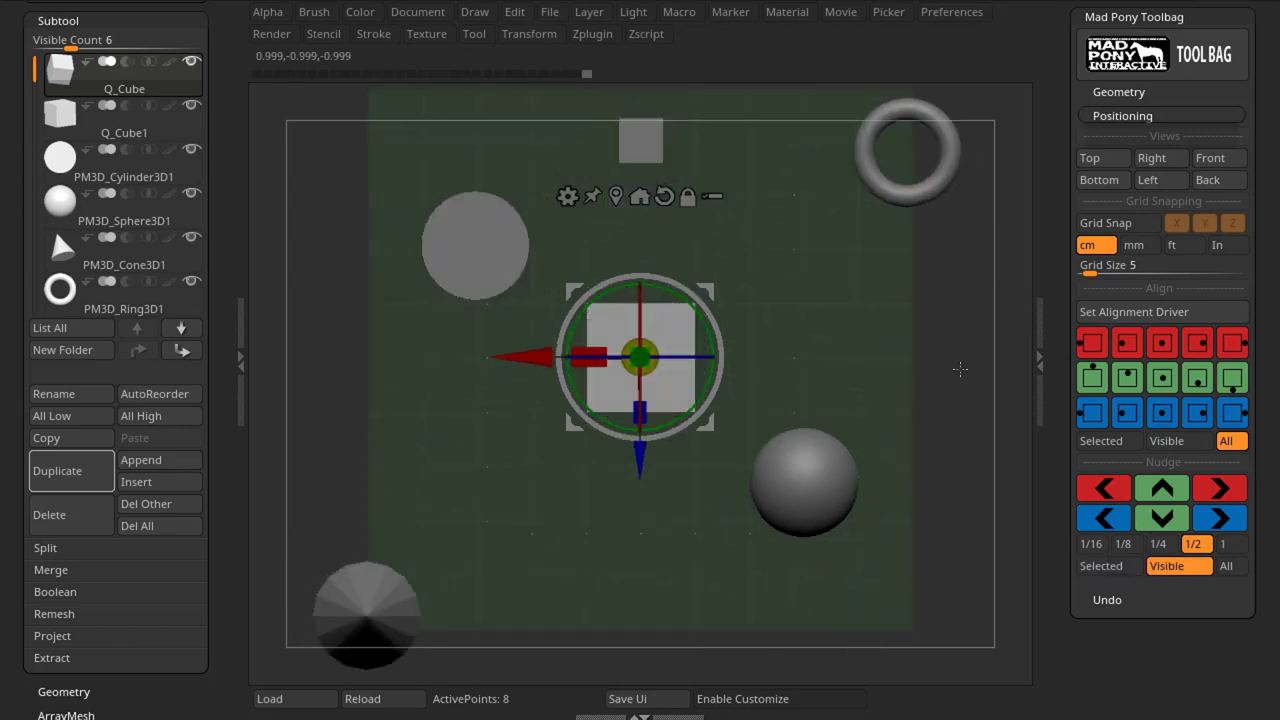
drag(966, 480, 700, 370)
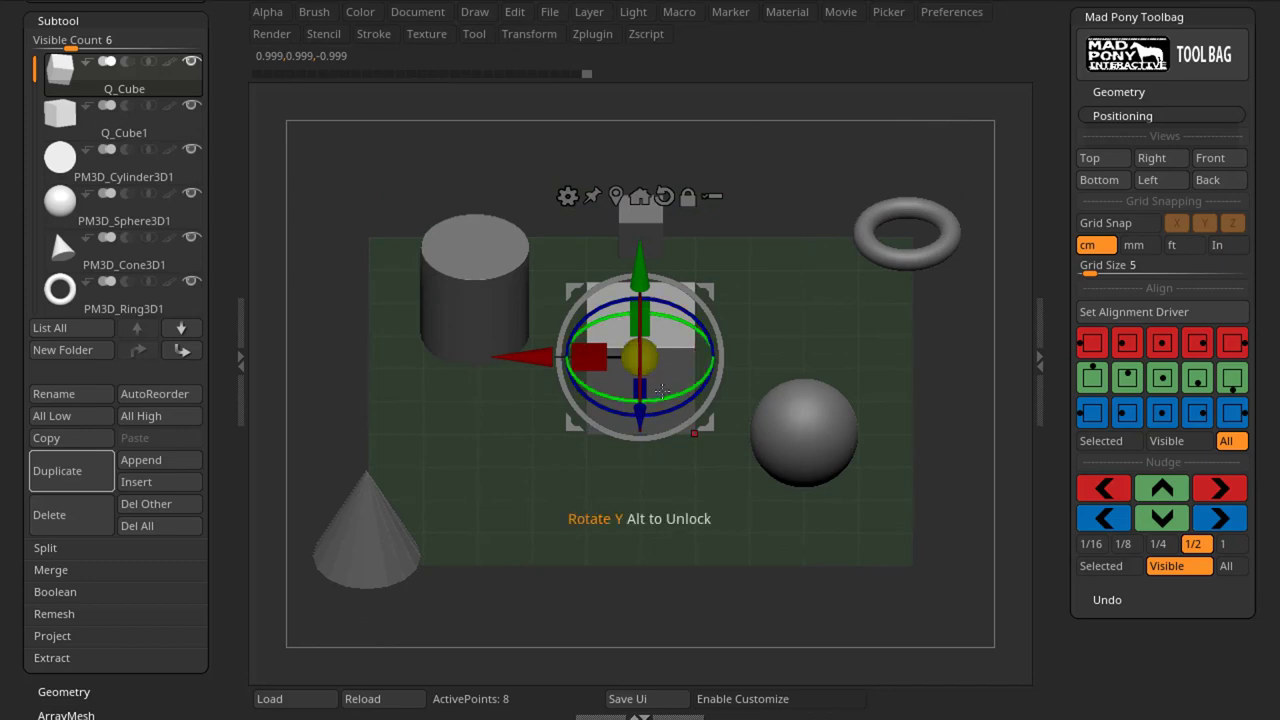
shift+drag(958, 435, 954, 533)
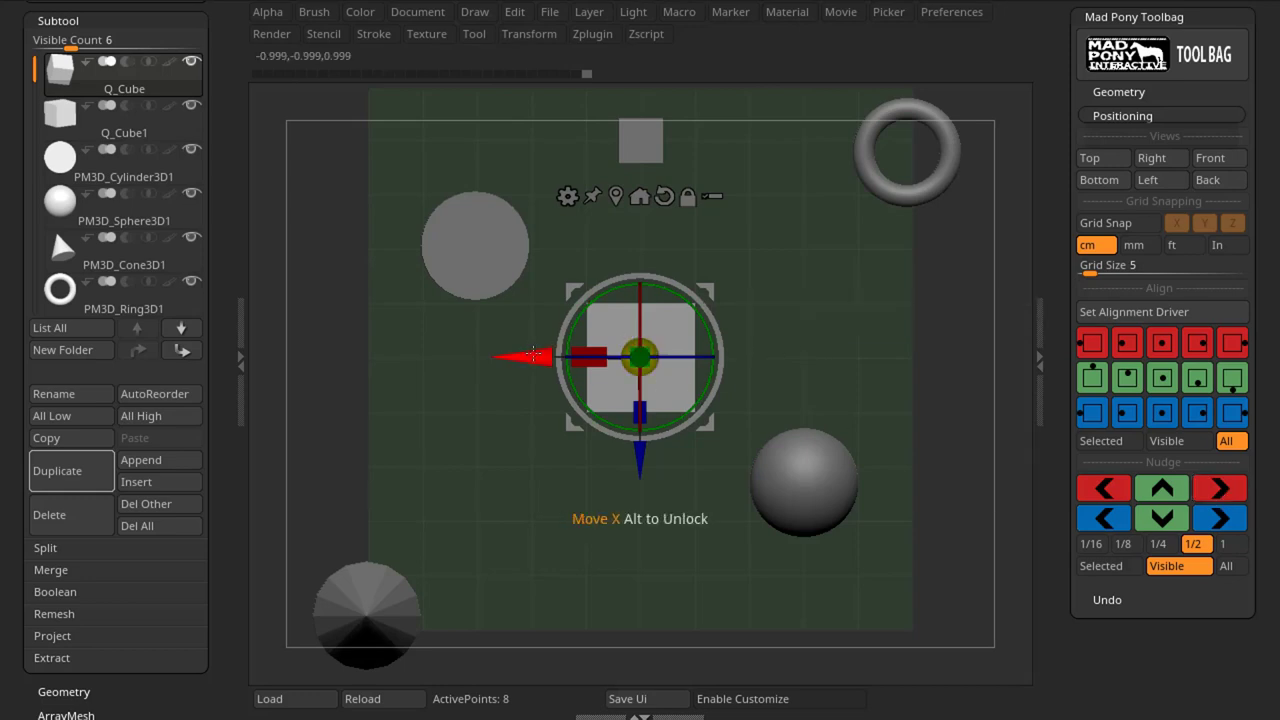
drag(535, 355, 614, 360)
key(ctrl+z)
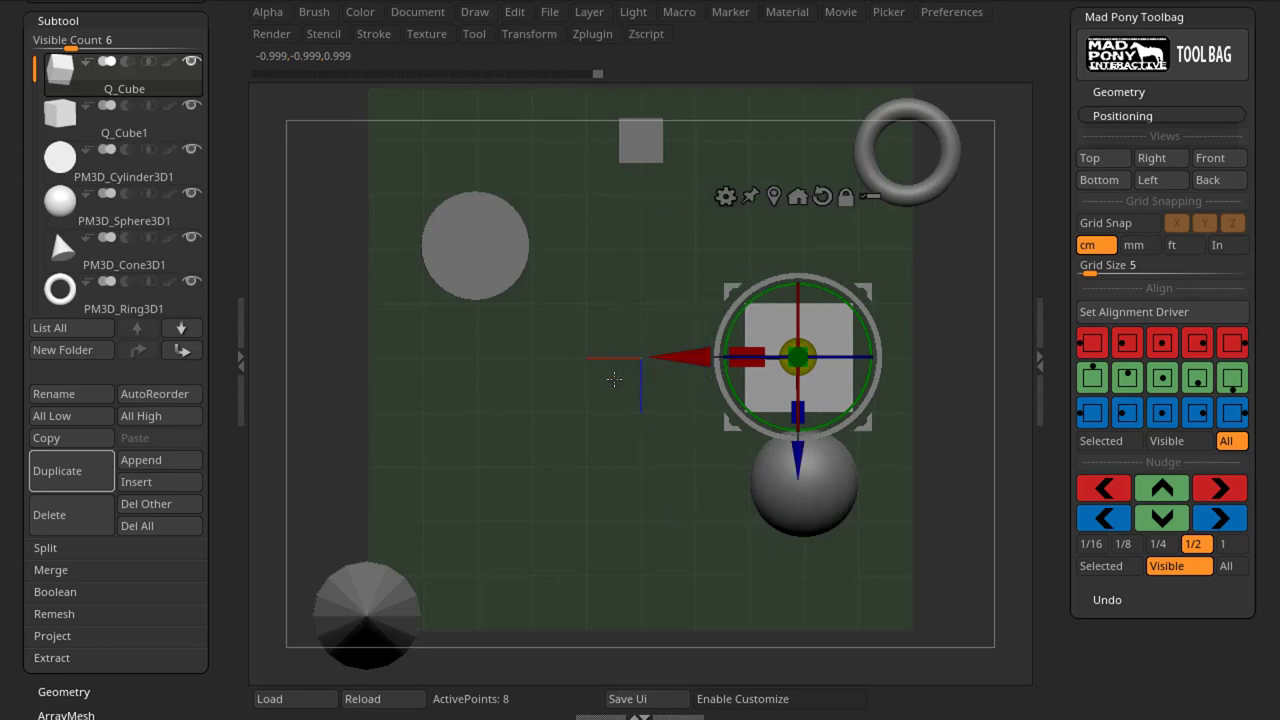
key(ctrl+z)
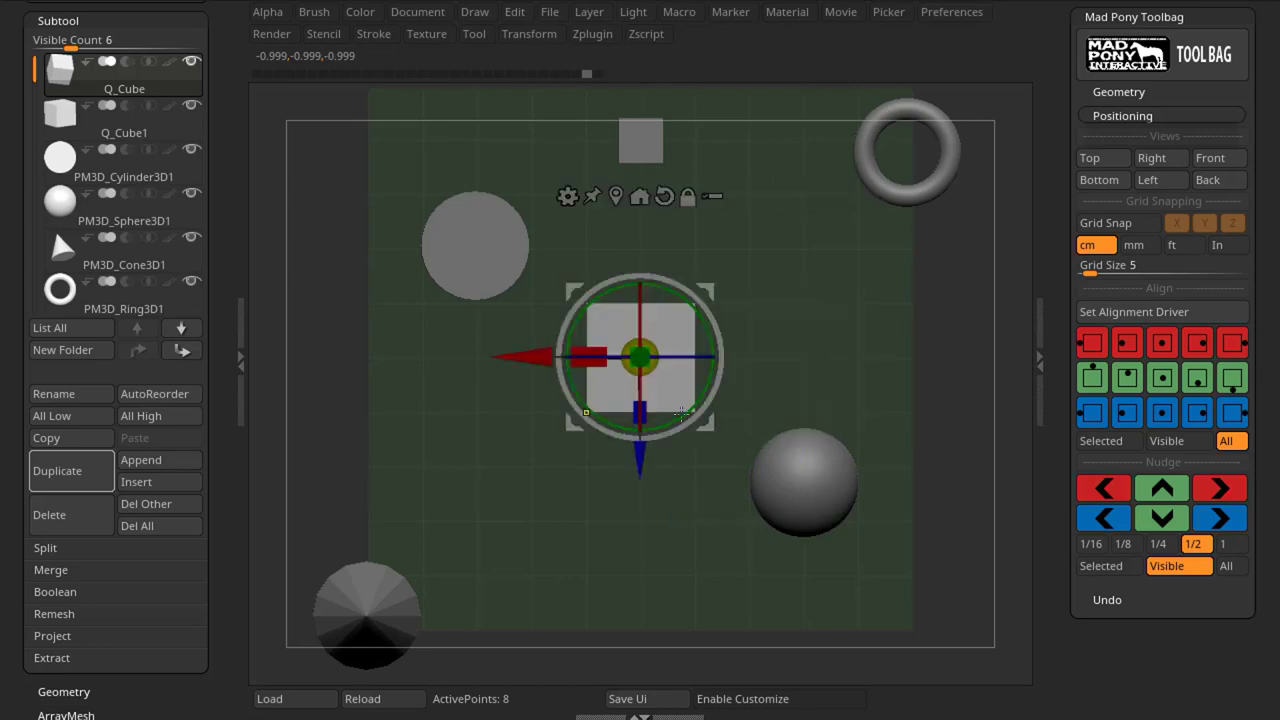
Step: Nudge all visible subtools along positive X and back by 1/2, and repeat with a nudge amount of 1
click(1210, 491)
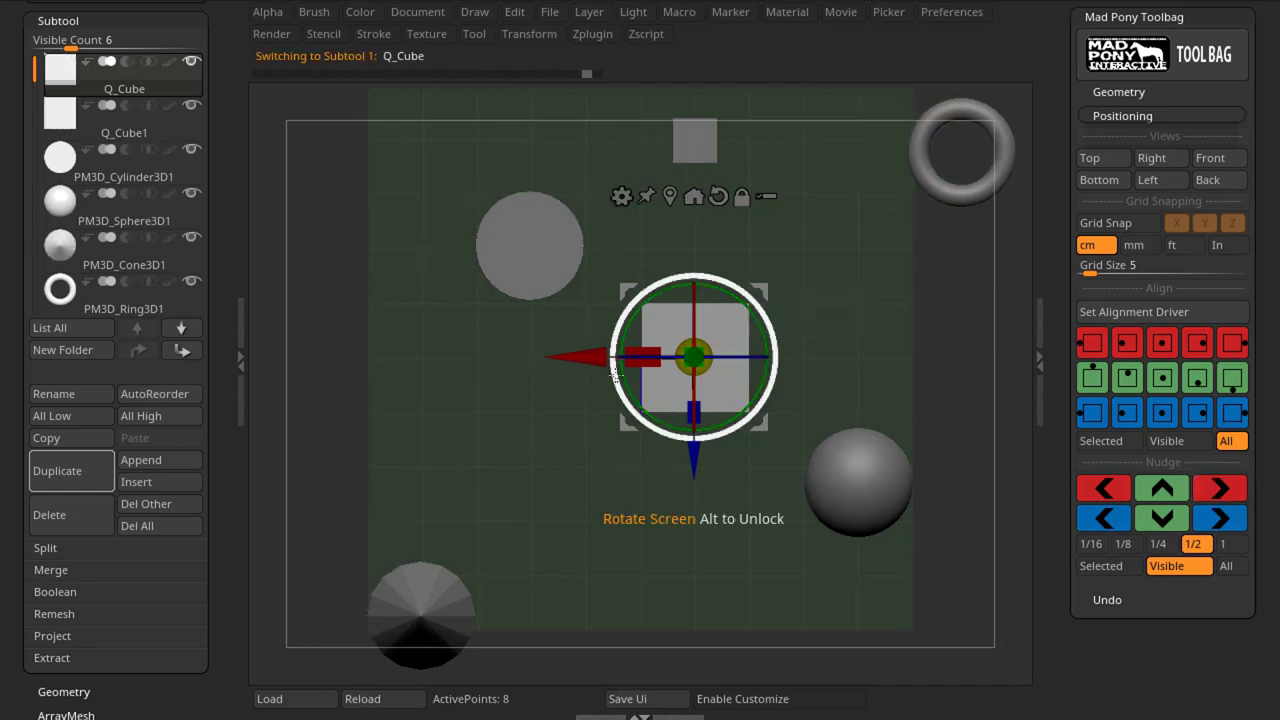
click(1100, 488)
click(1221, 545)
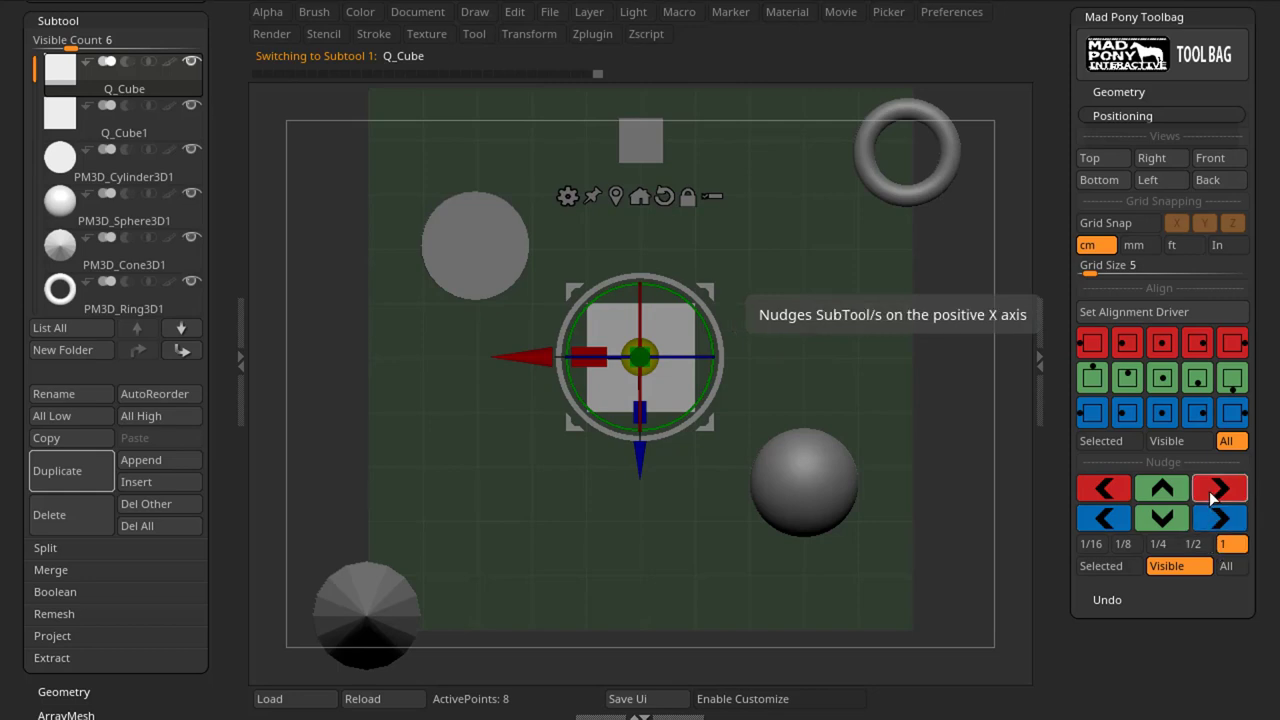
click(1208, 491)
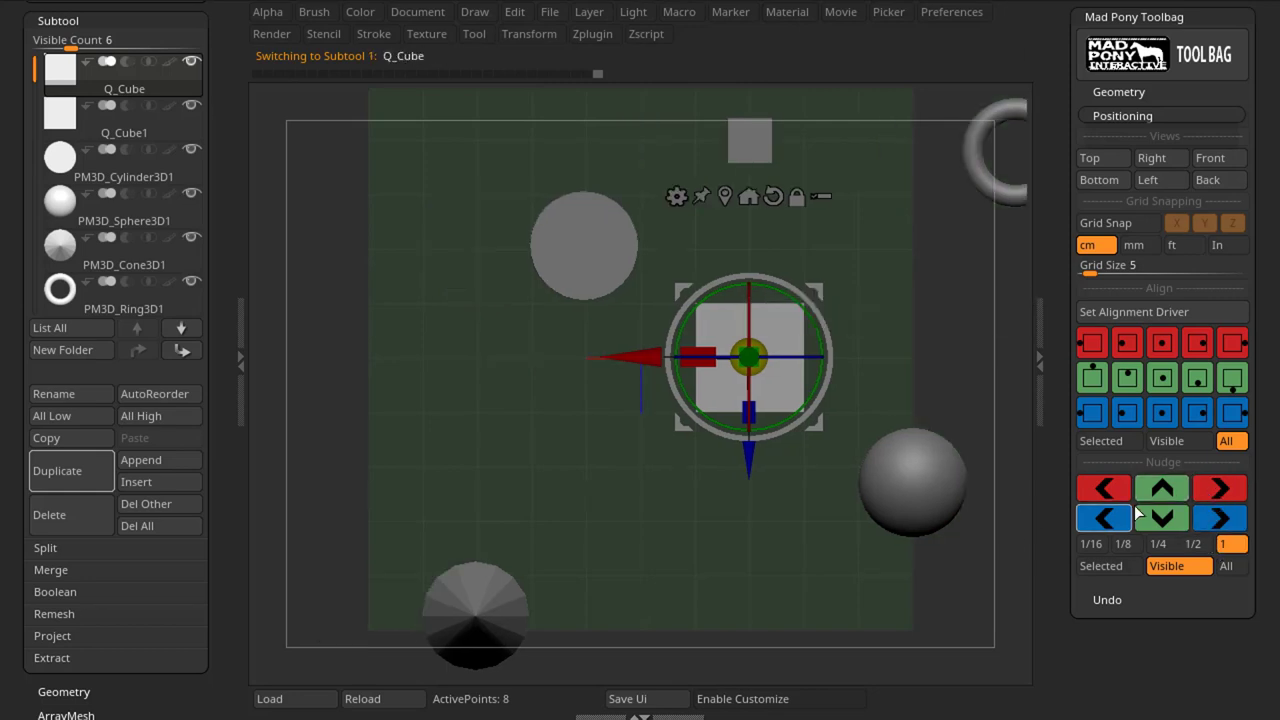
click(1101, 495)
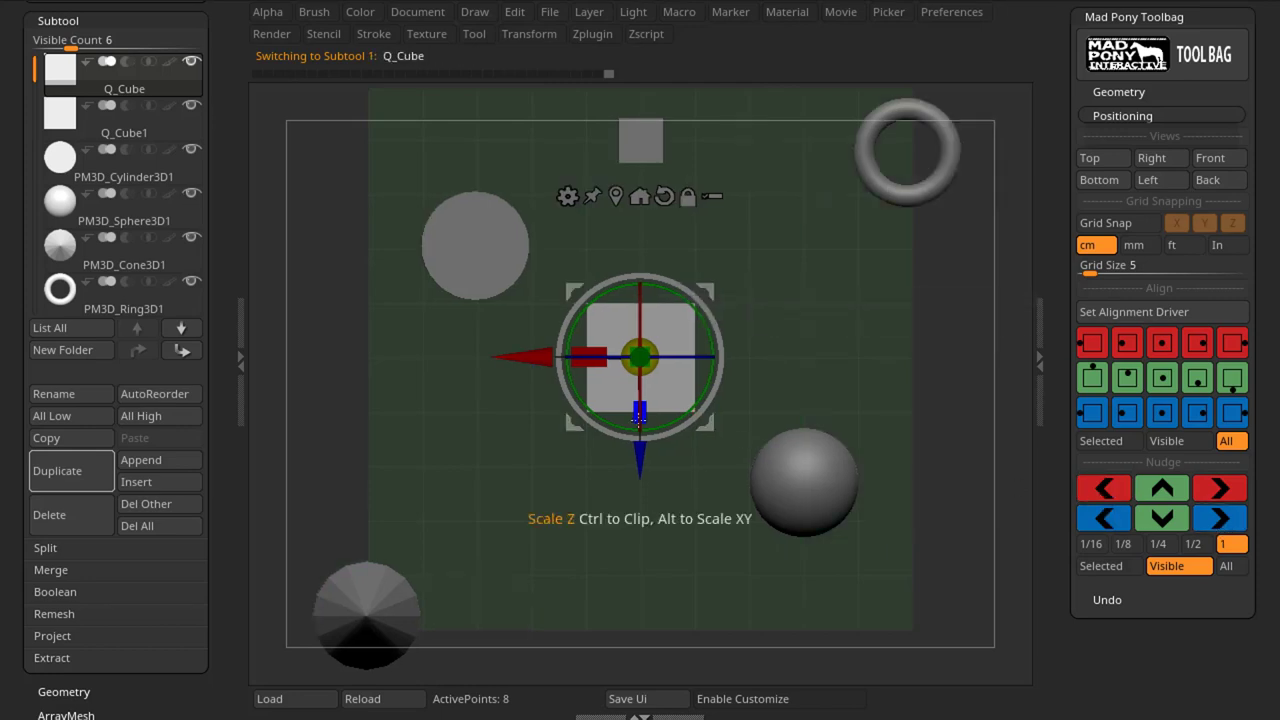
Step: Nudge the visible subtools by the full amount along Z and back, and up and down along Y
click(1228, 520)
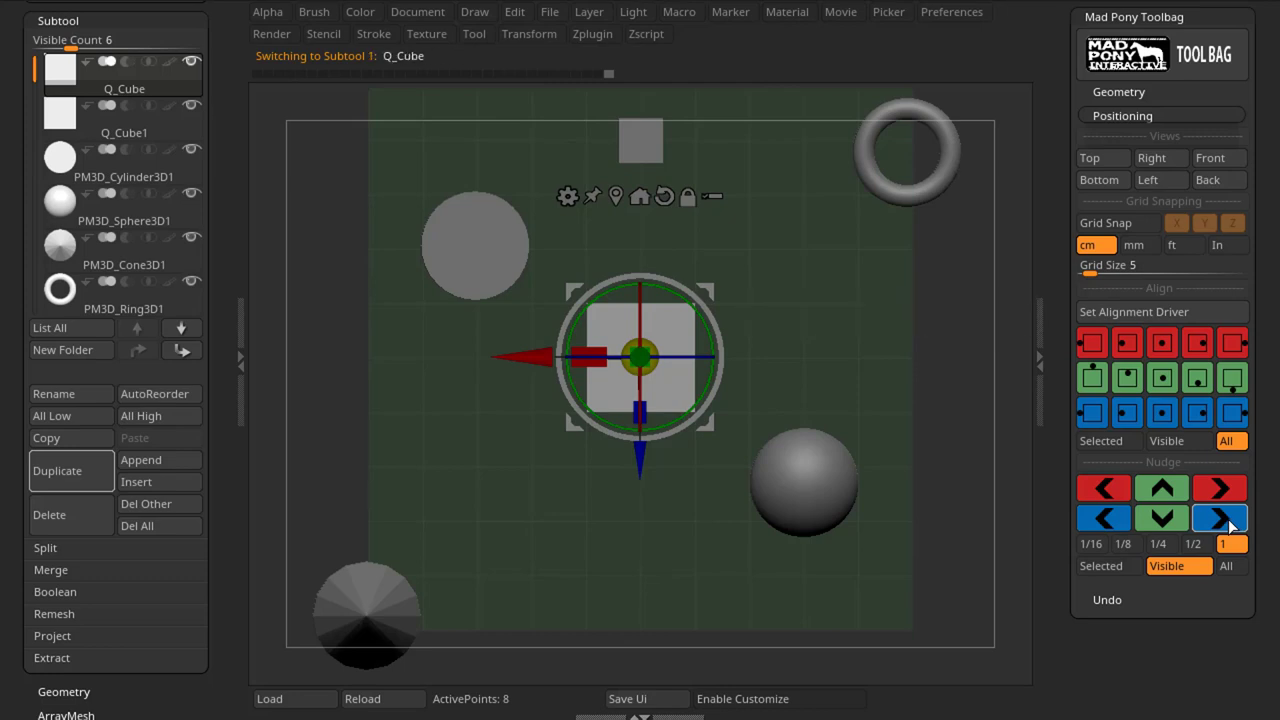
click(1094, 519)
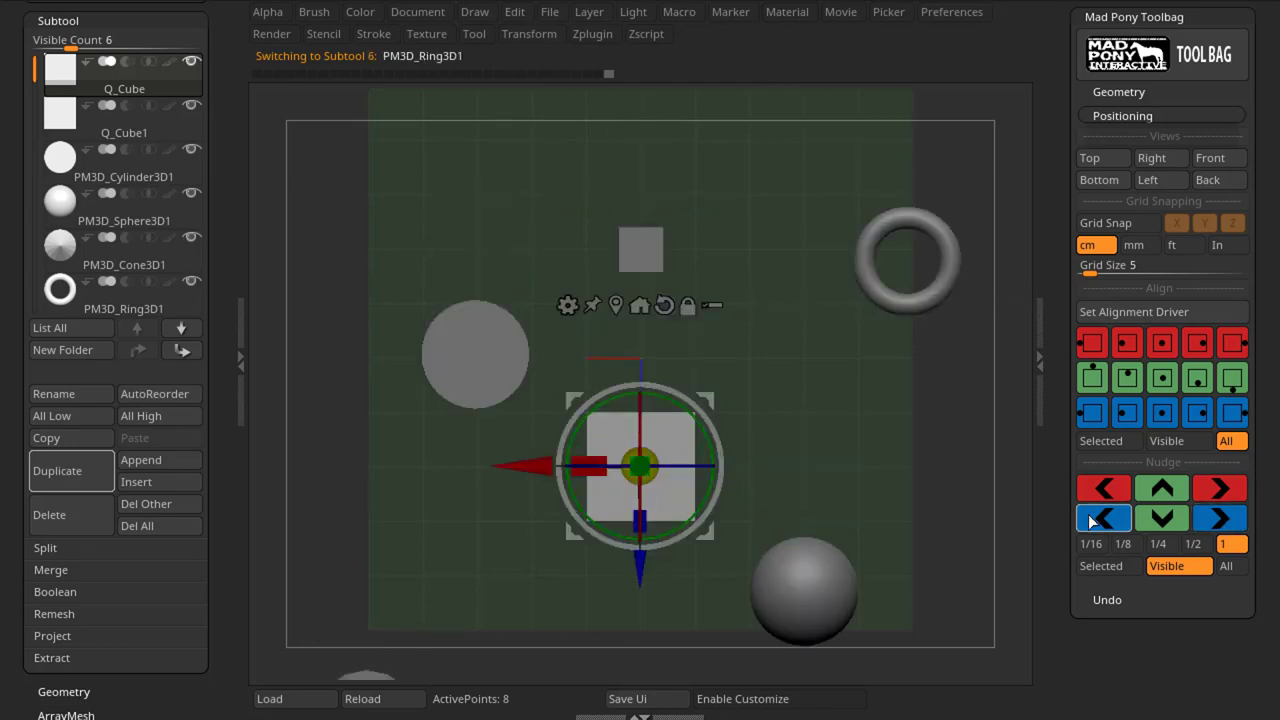
drag(925, 430, 925, 350)
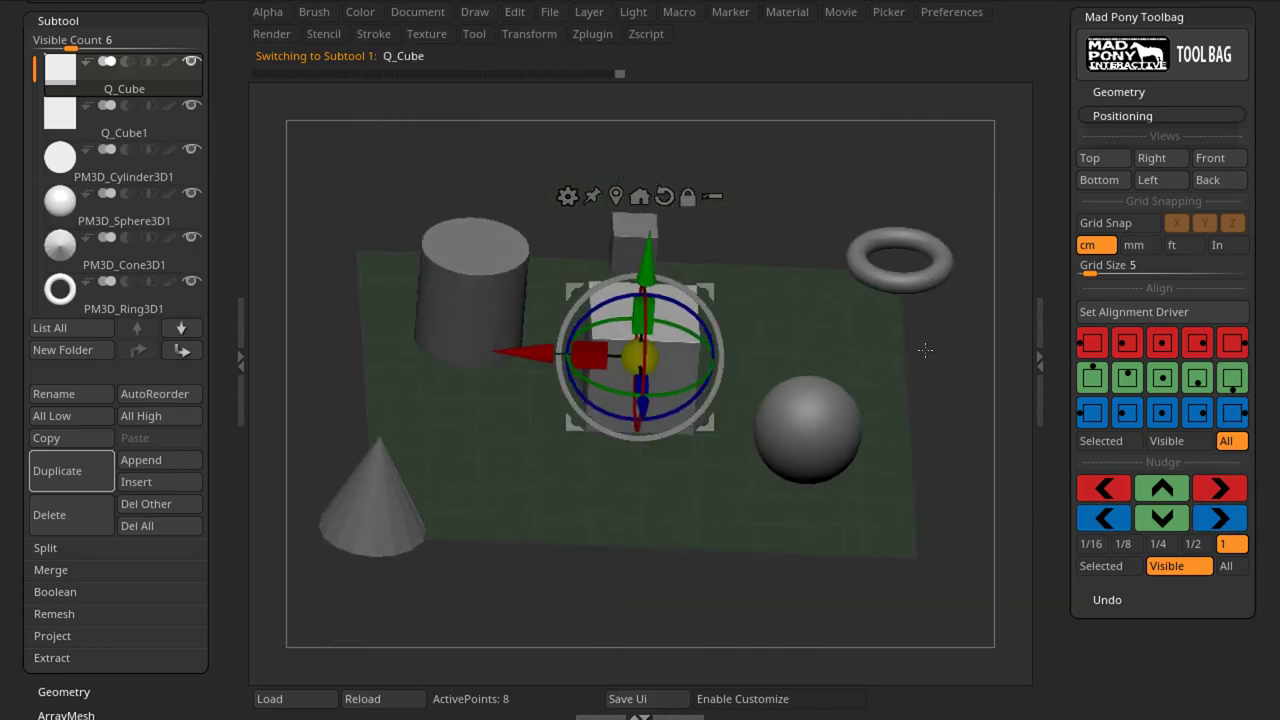
click(1166, 493)
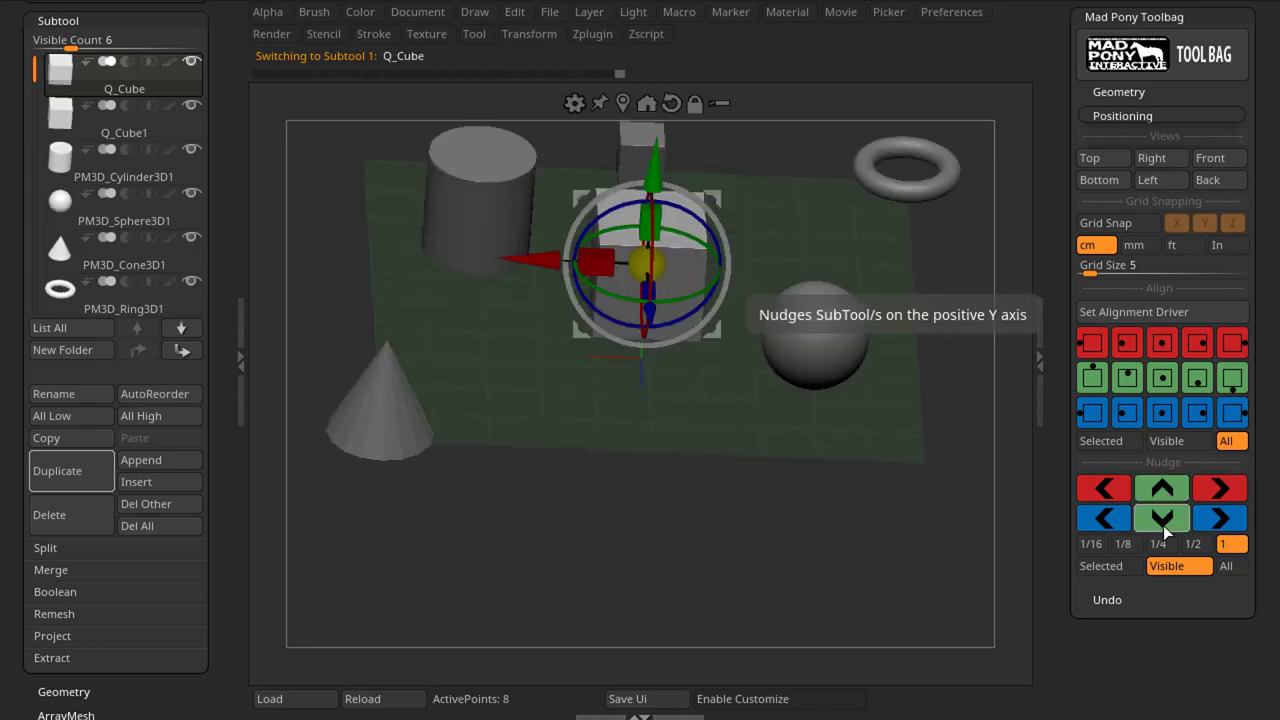
click(1163, 520)
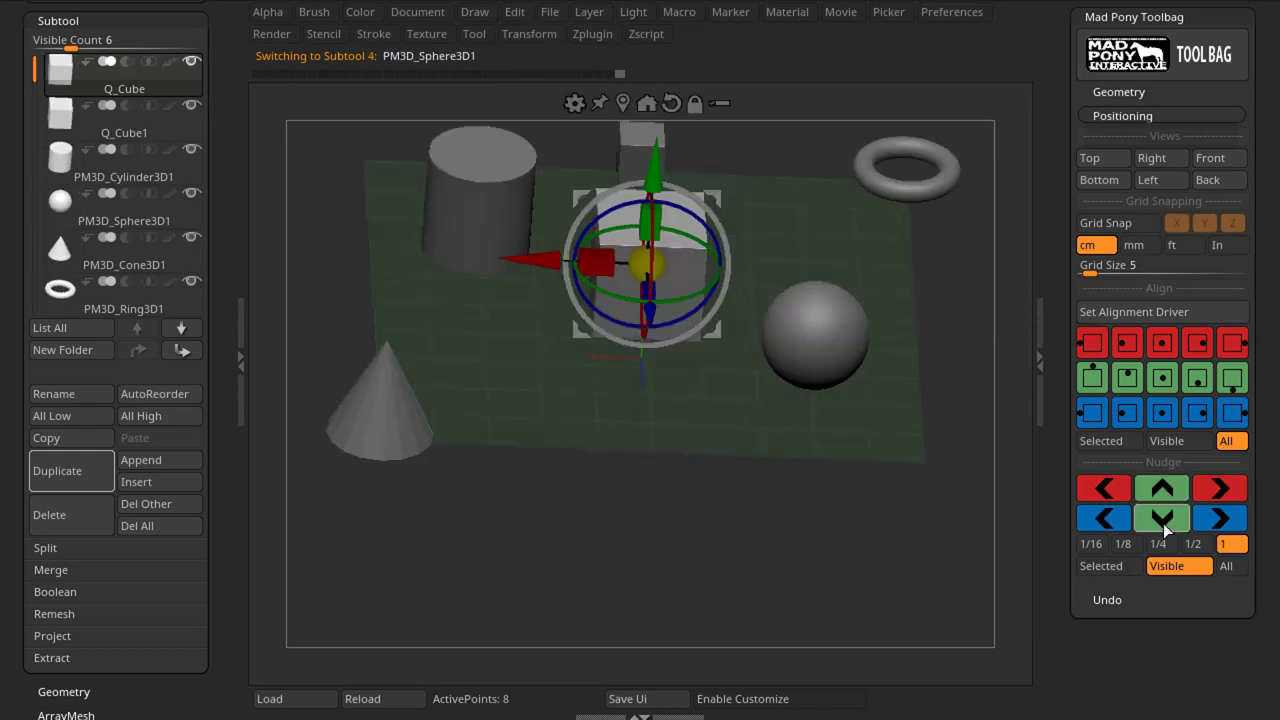
Step: Make the small cube the active subtool and nudge the visible subtools by its full size along positive X and back
drag(930, 470, 930, 553)
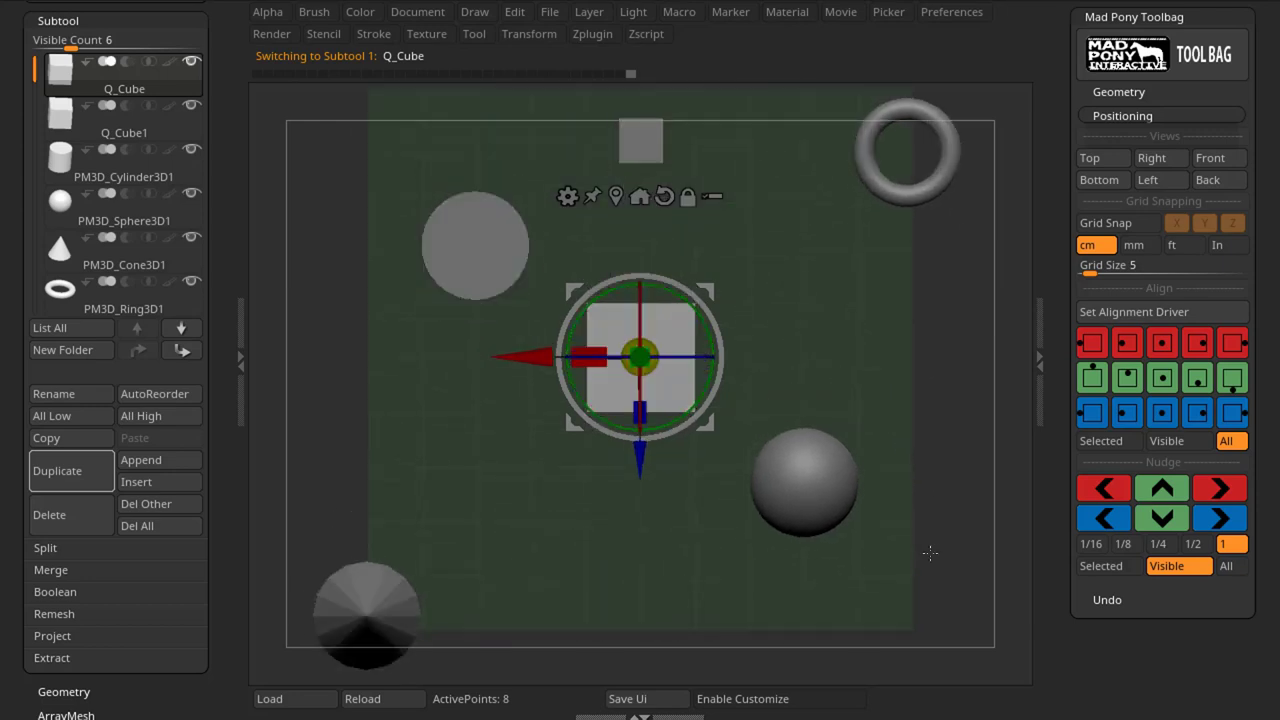
alt+click(655, 143)
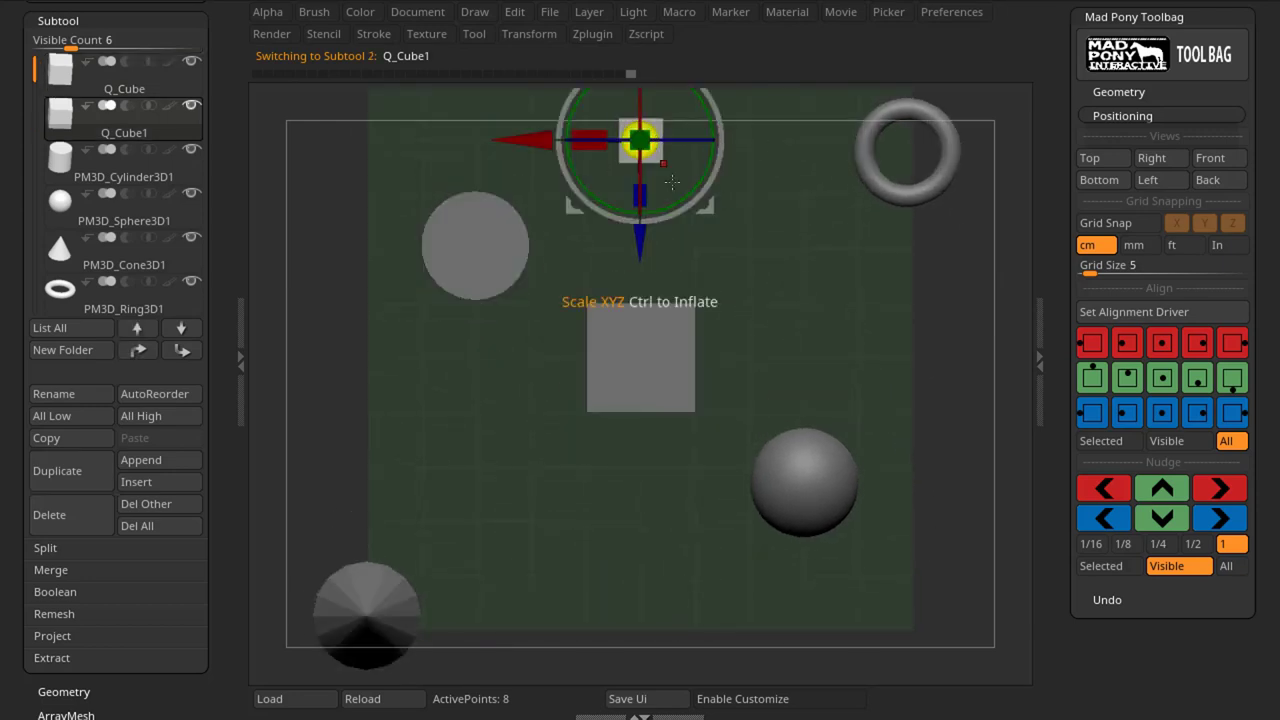
mouse_move(843, 170)
mouse_down()
mouse_move(843, 128)
mouse_move(845, 150)
mouse_up()
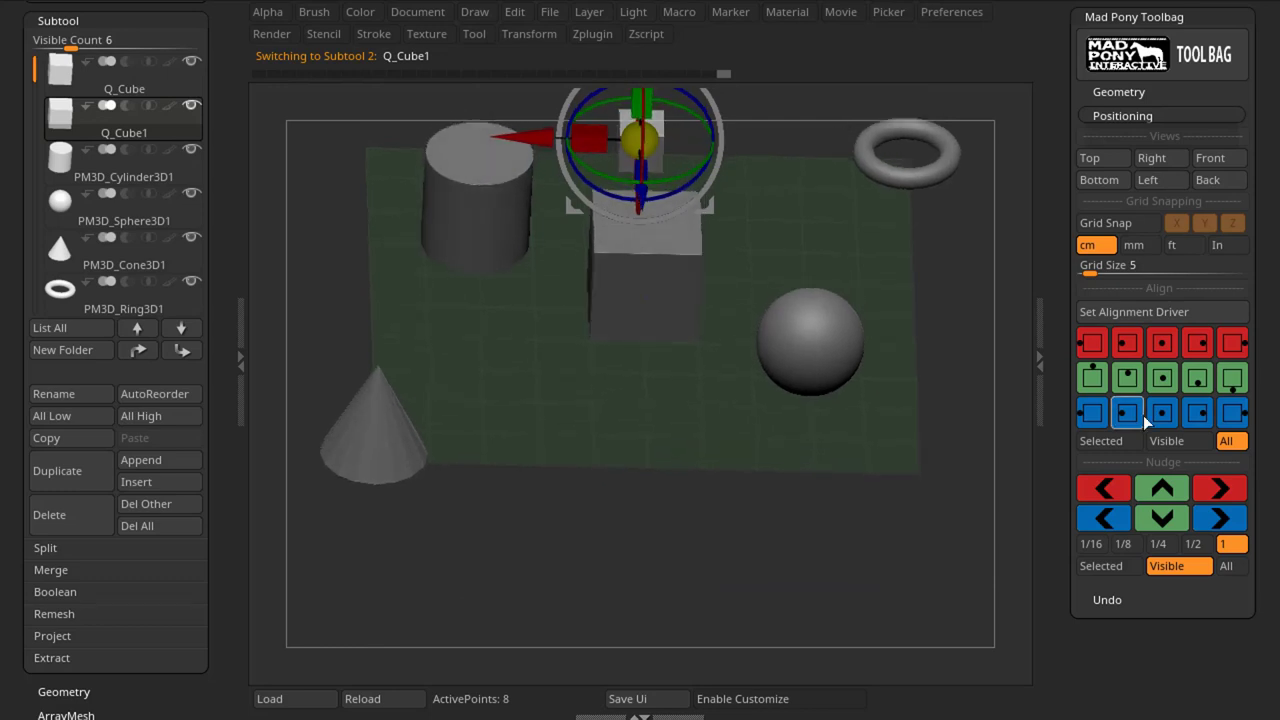
click(1220, 490)
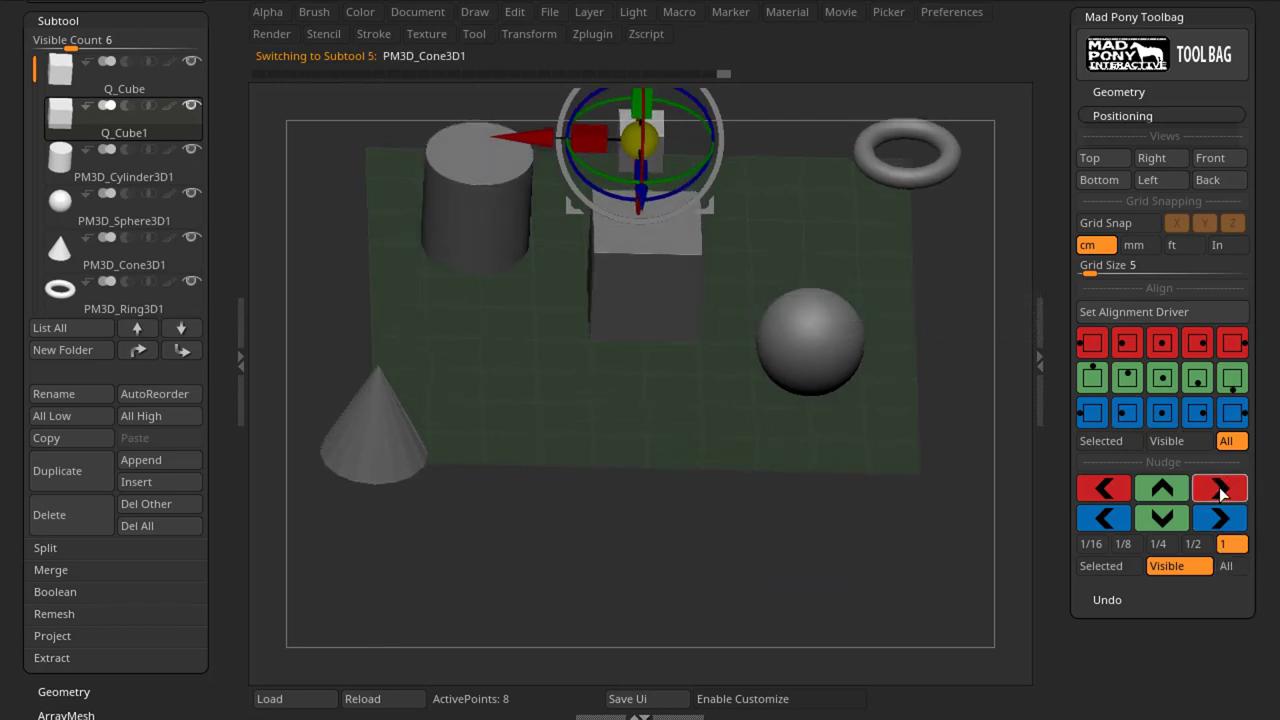
click(1106, 490)
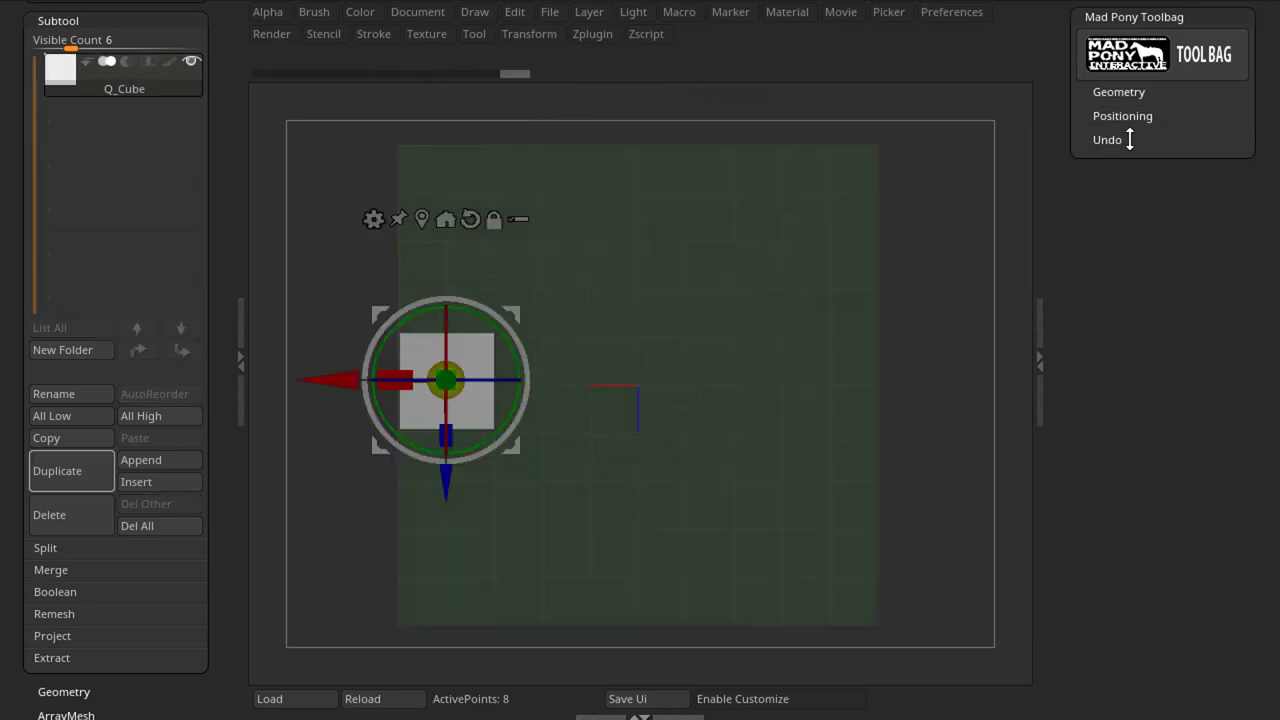
Step: Open the toolbag's Undo tools and undo the cube's moves back to the first undo history state
click(1128, 140)
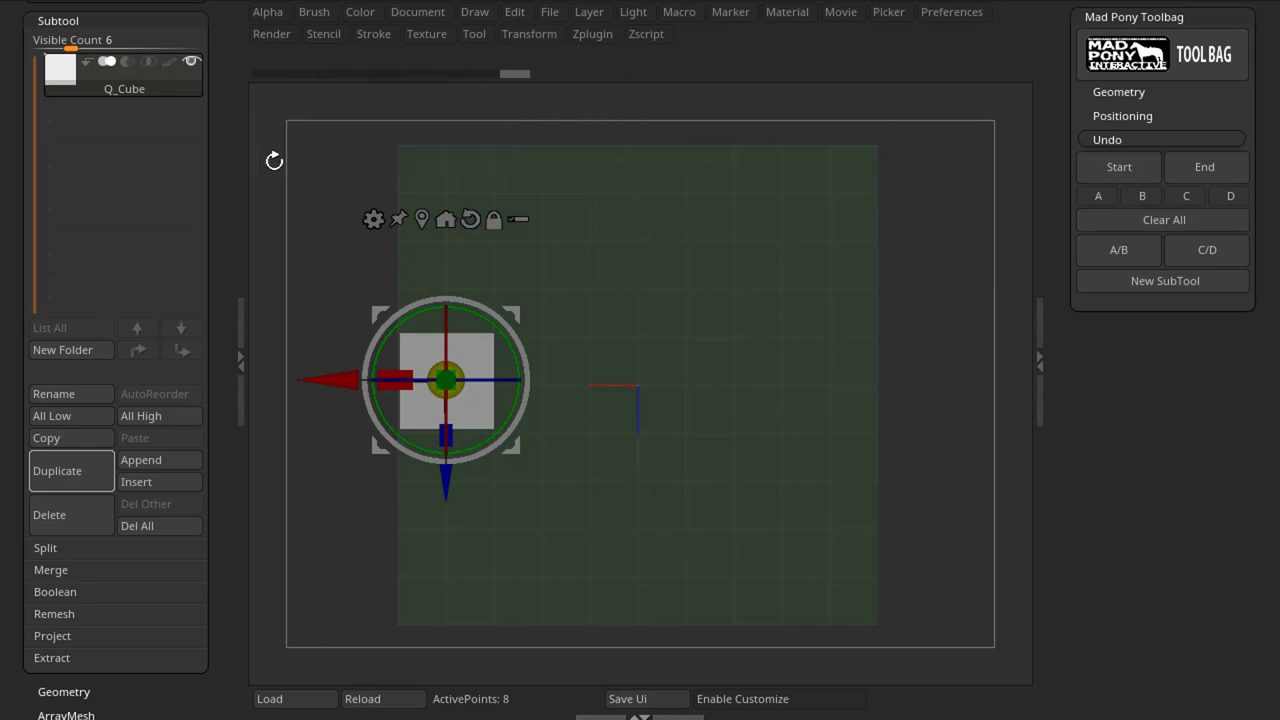
key(ctrl+z)
key(ctrl+z)
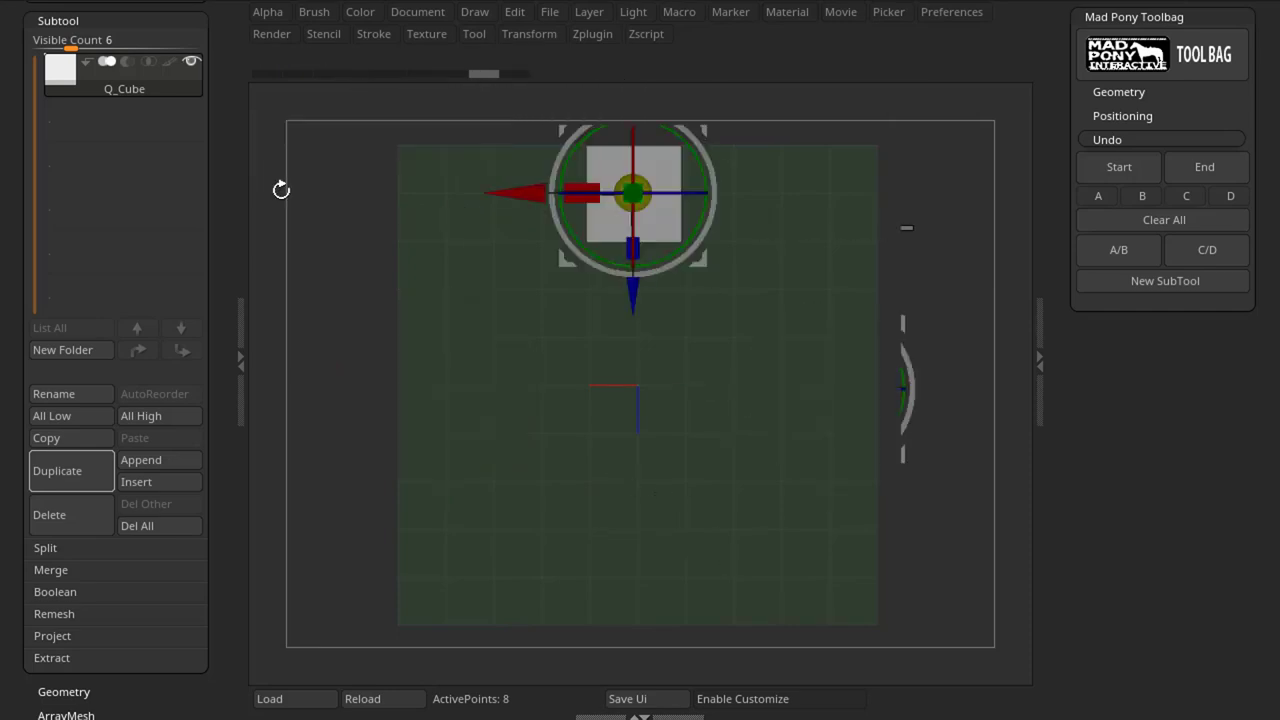
key(ctrl+z)
key(ctrl+z)
key(ctrl+z)
key(ctrl+z)
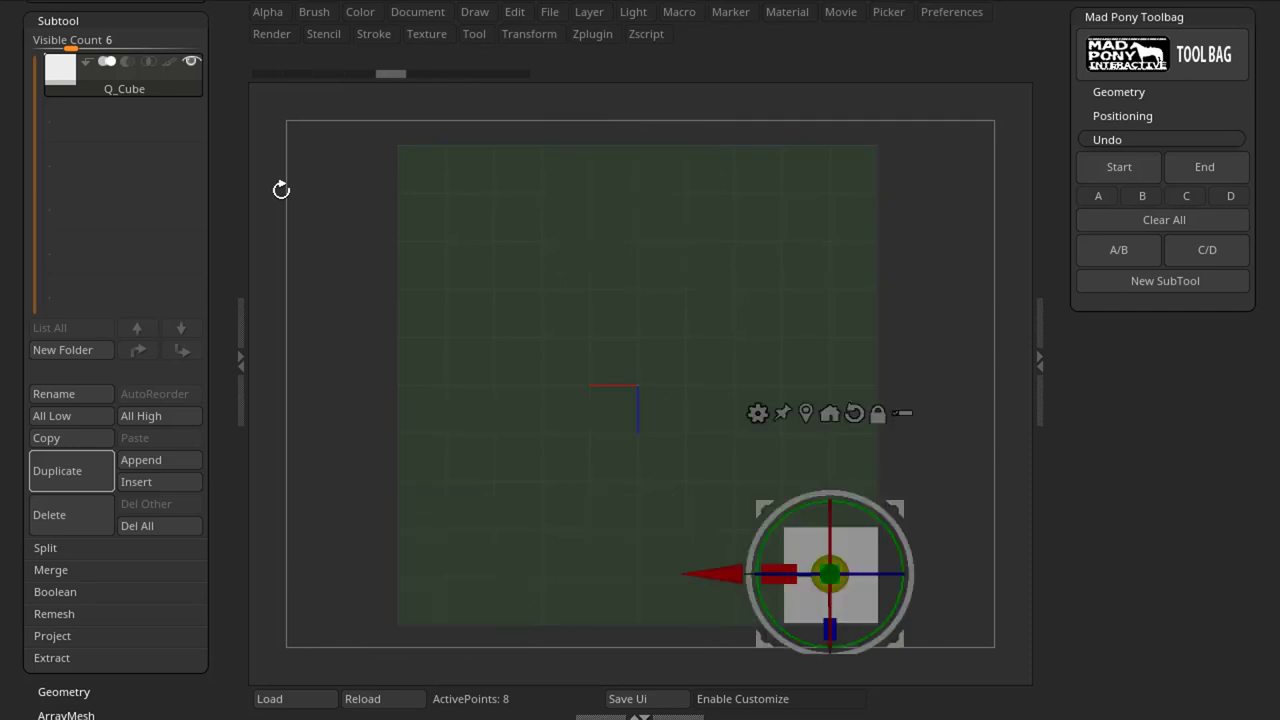
key(ctrl+z)
key(ctrl+z)
key(ctrl+z)
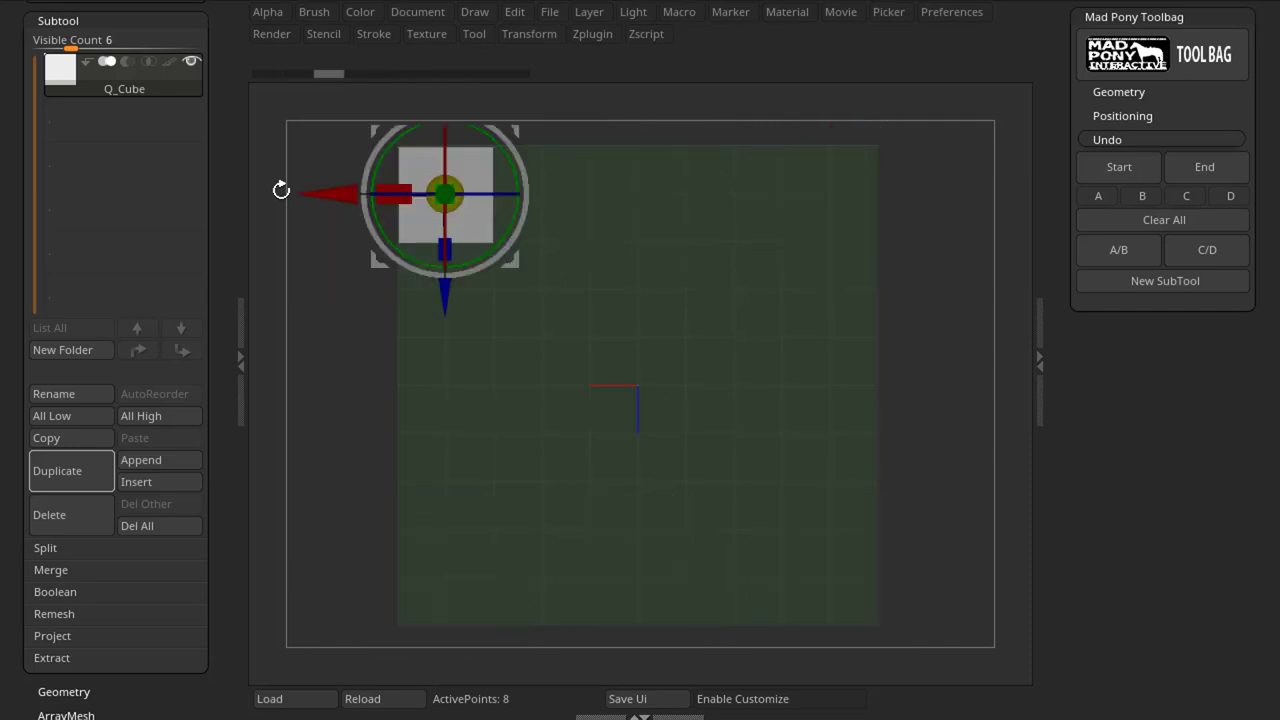
key(ctrl+z)
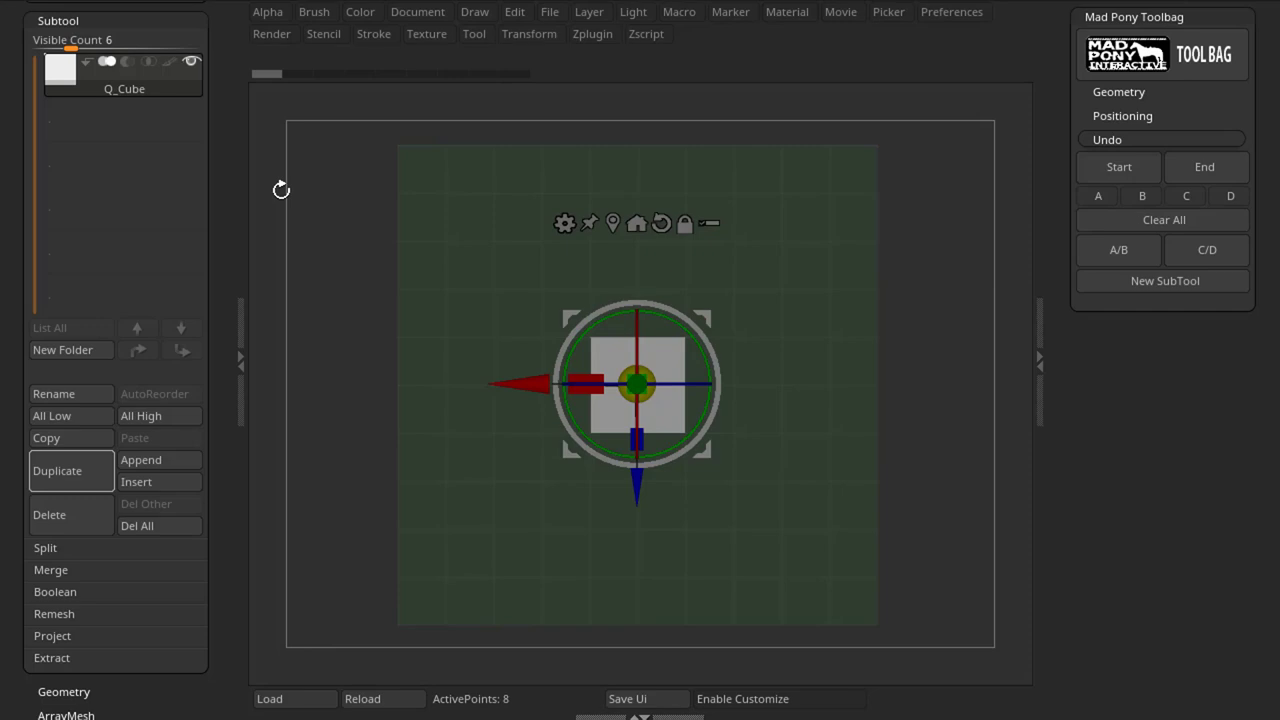
Step: Redo all of the cube's moves up to the last undo history state
key(ctrl+shift+z)
key(ctrl+shift+z)
key(ctrl+shift+z)
key(ctrl+shift+z)
key(ctrl+shift+z)
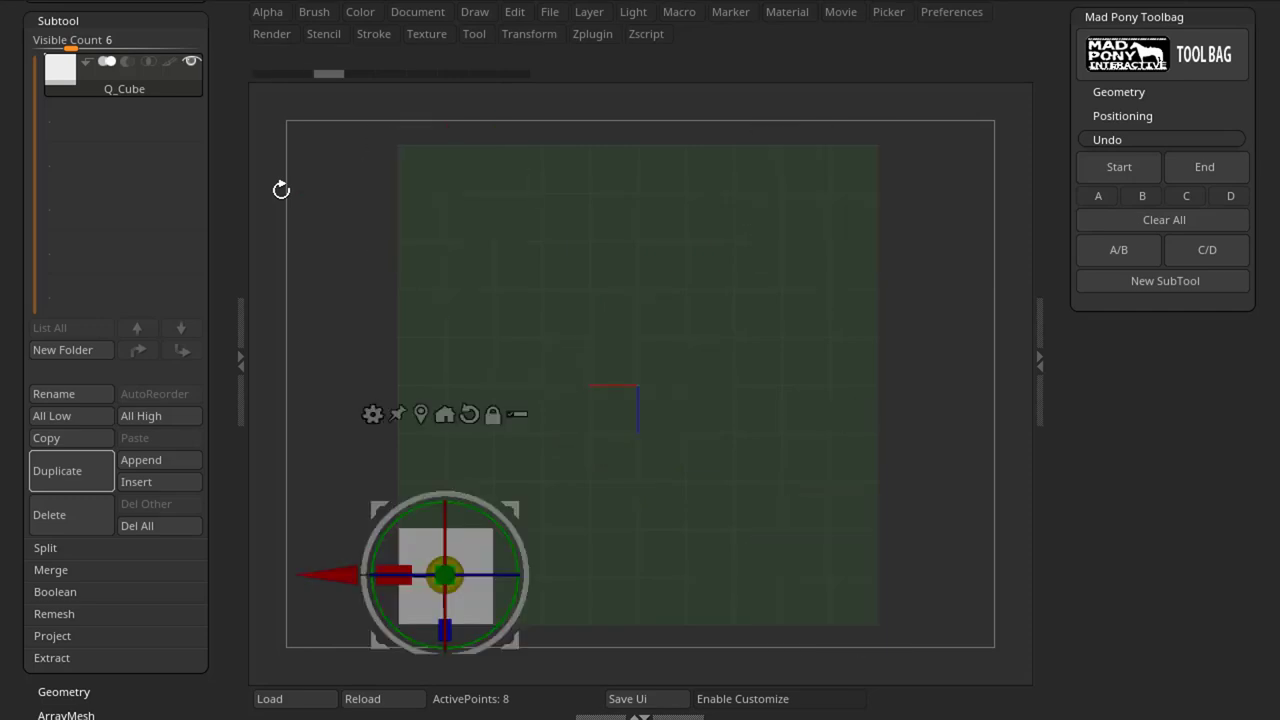
key(ctrl+shift+z)
key(ctrl+shift+z)
key(ctrl+shift+z)
key(ctrl+shift+z)
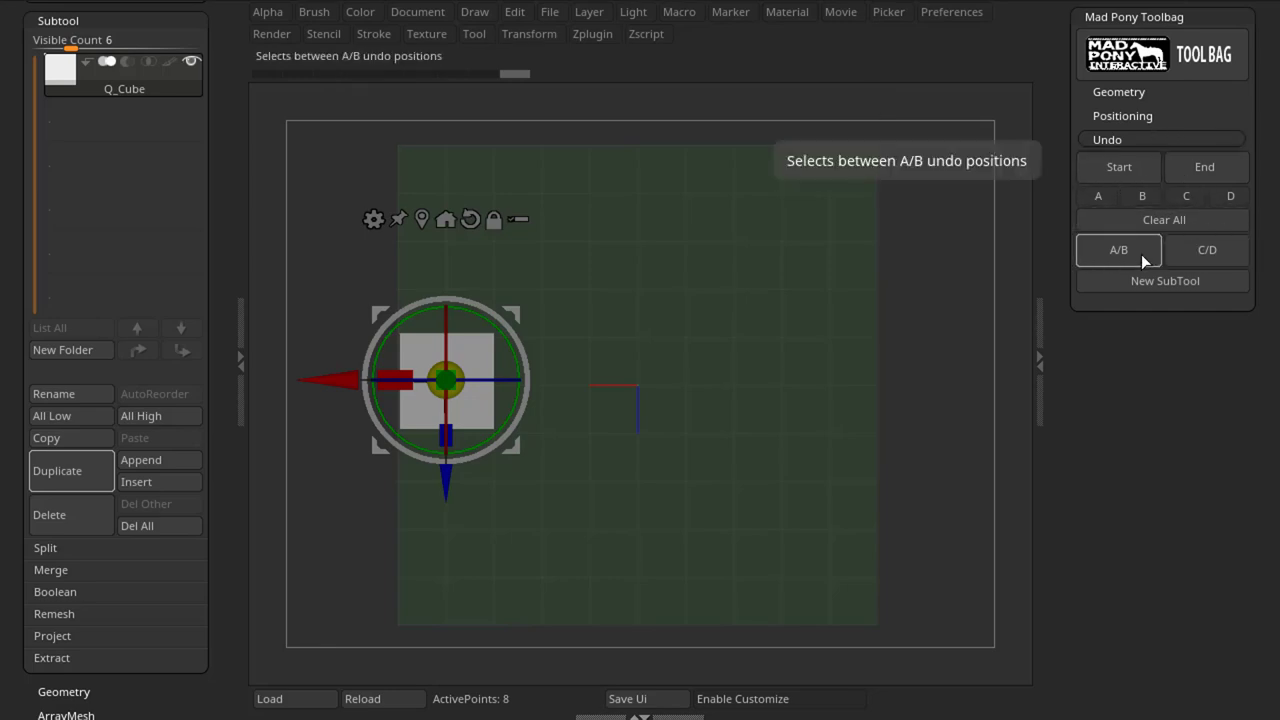
Step: Jump the cube between the start and end of its undo history twice, finishing at the end
click(1132, 169)
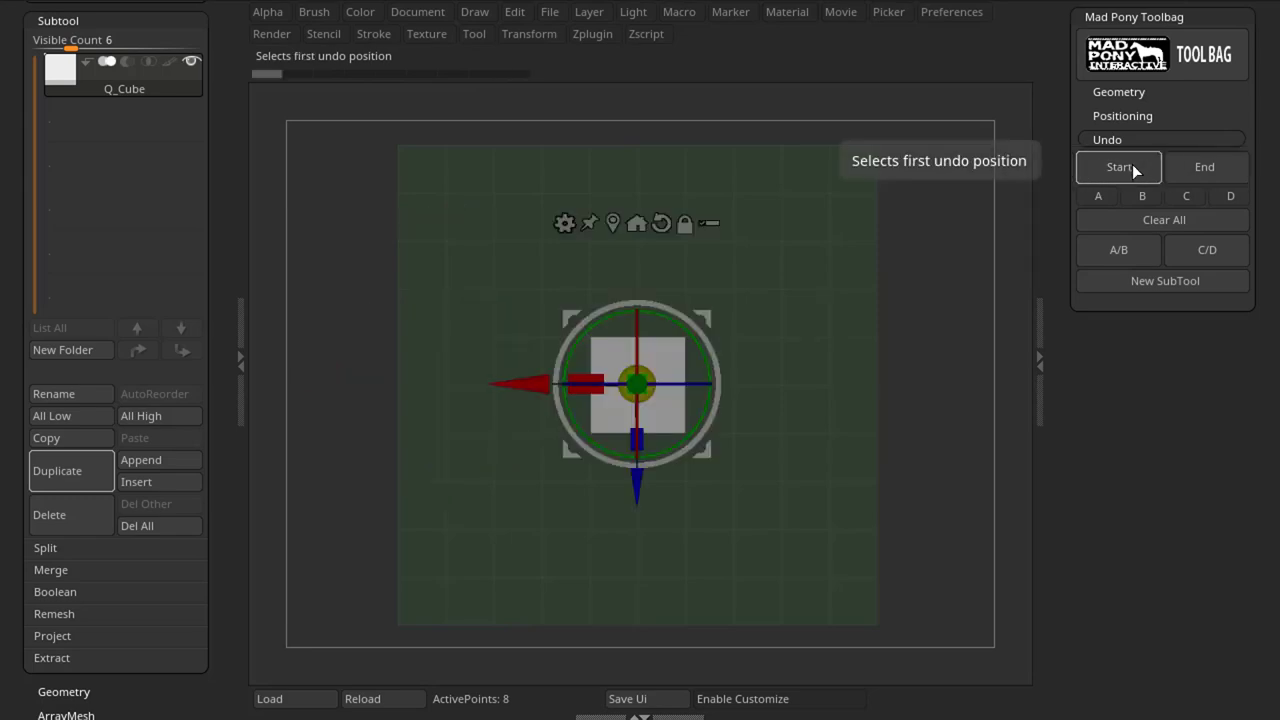
click(1208, 168)
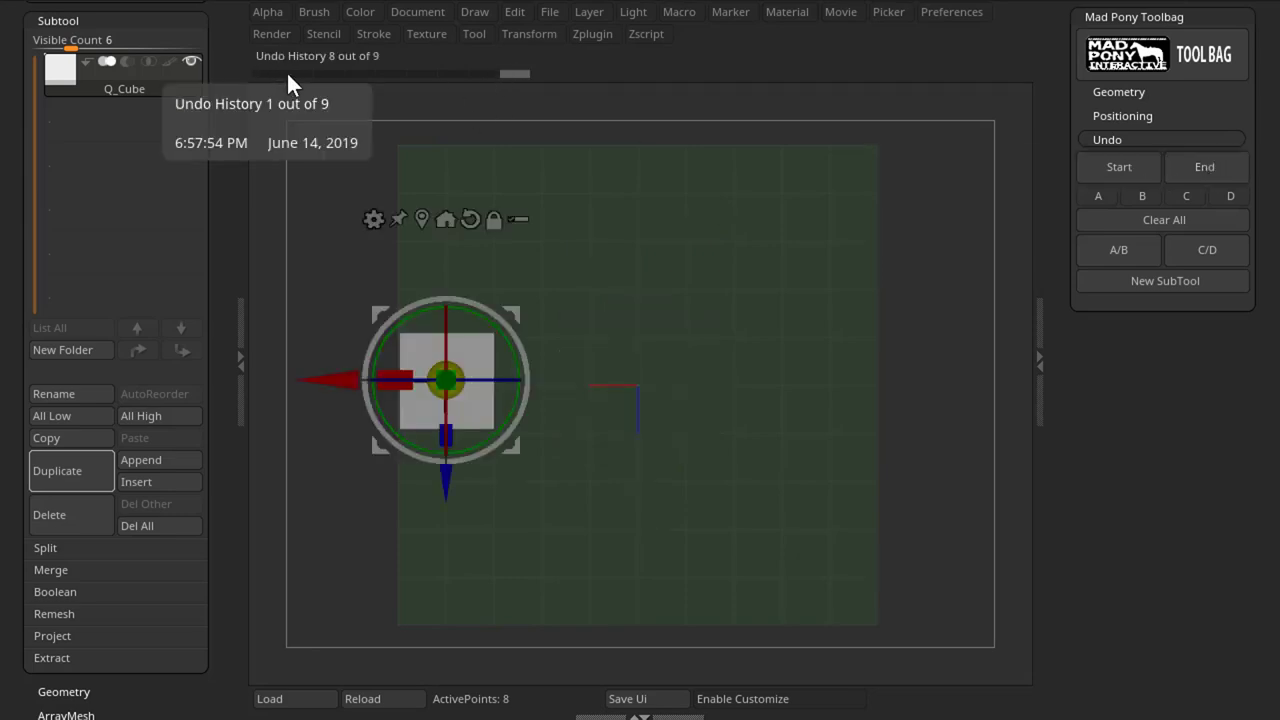
click(1126, 169)
click(1202, 169)
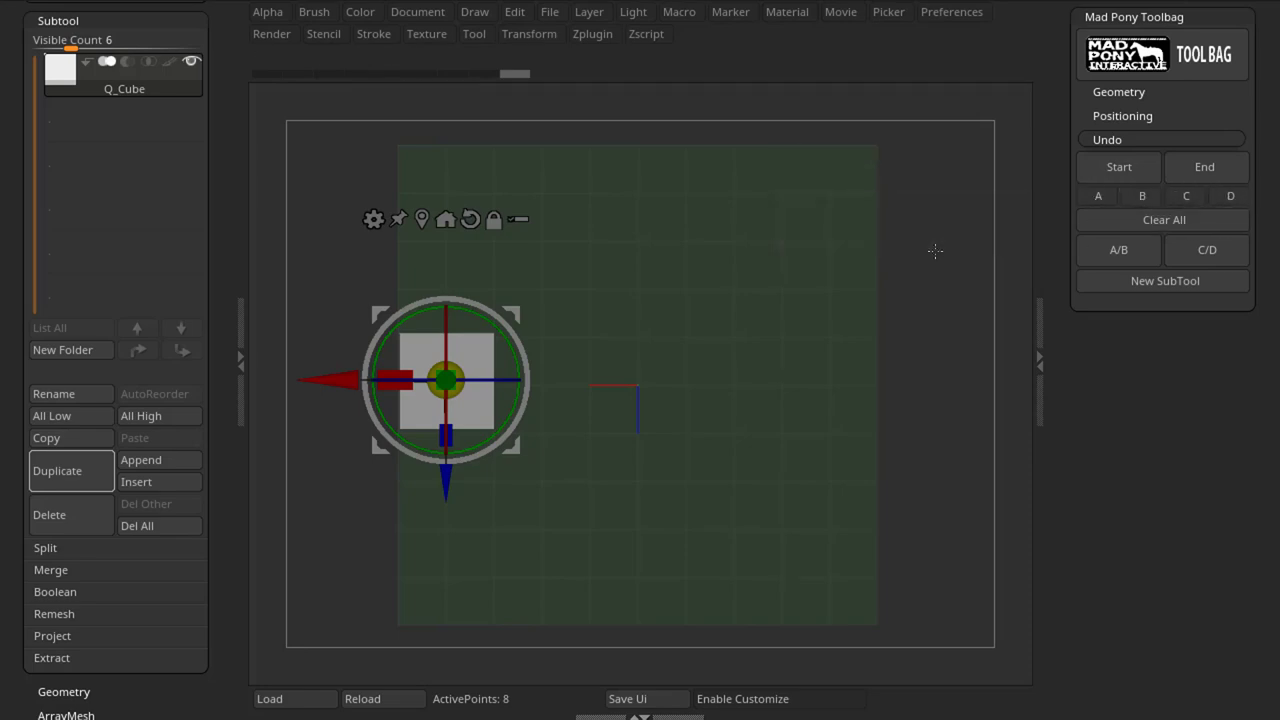
Step: Undo the cube's moves back to the second history state and save it as undo position A
key(ctrl+z)
key(ctrl+z)
key(ctrl+z)
key(ctrl+z)
key(ctrl+z)
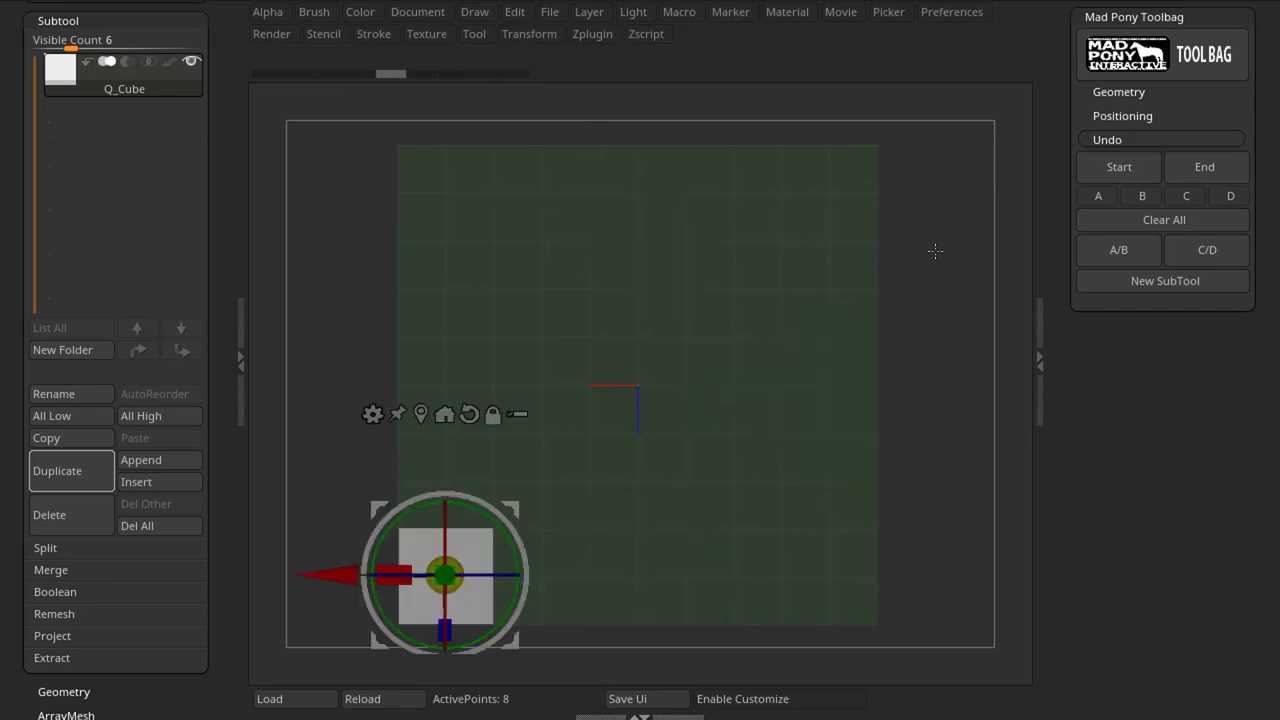
key(ctrl+z)
key(ctrl+z)
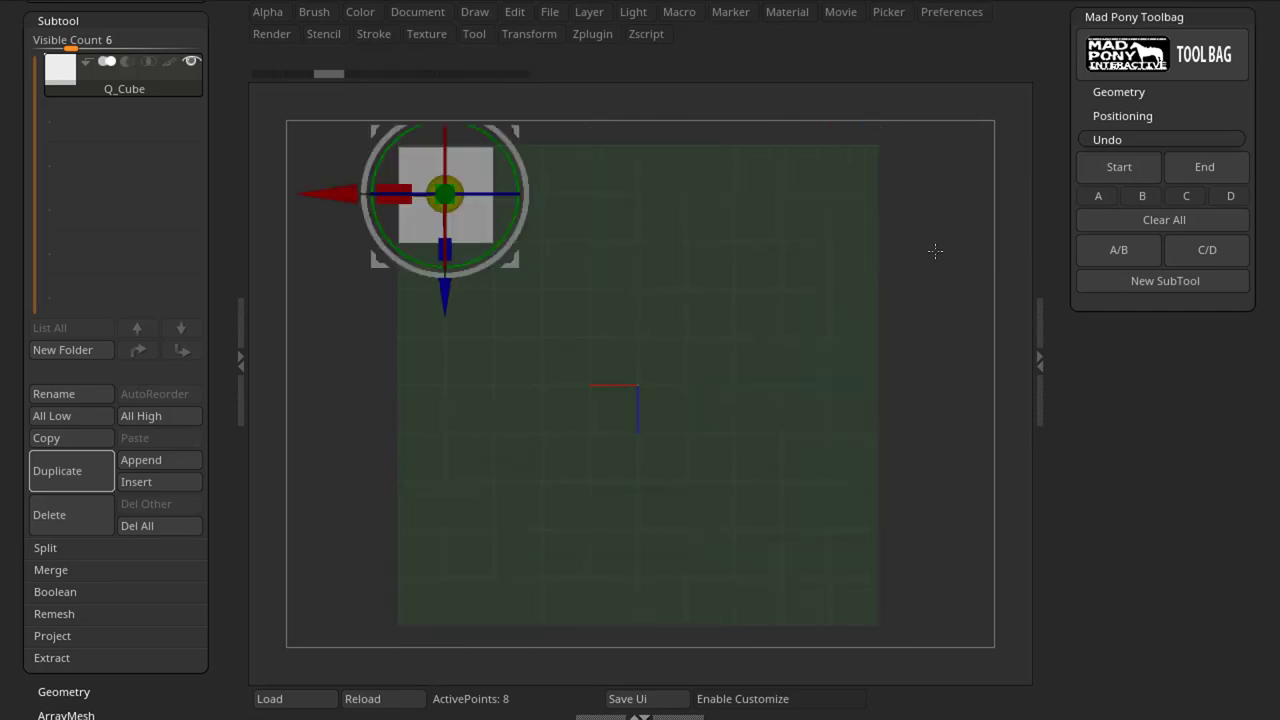
click(1095, 195)
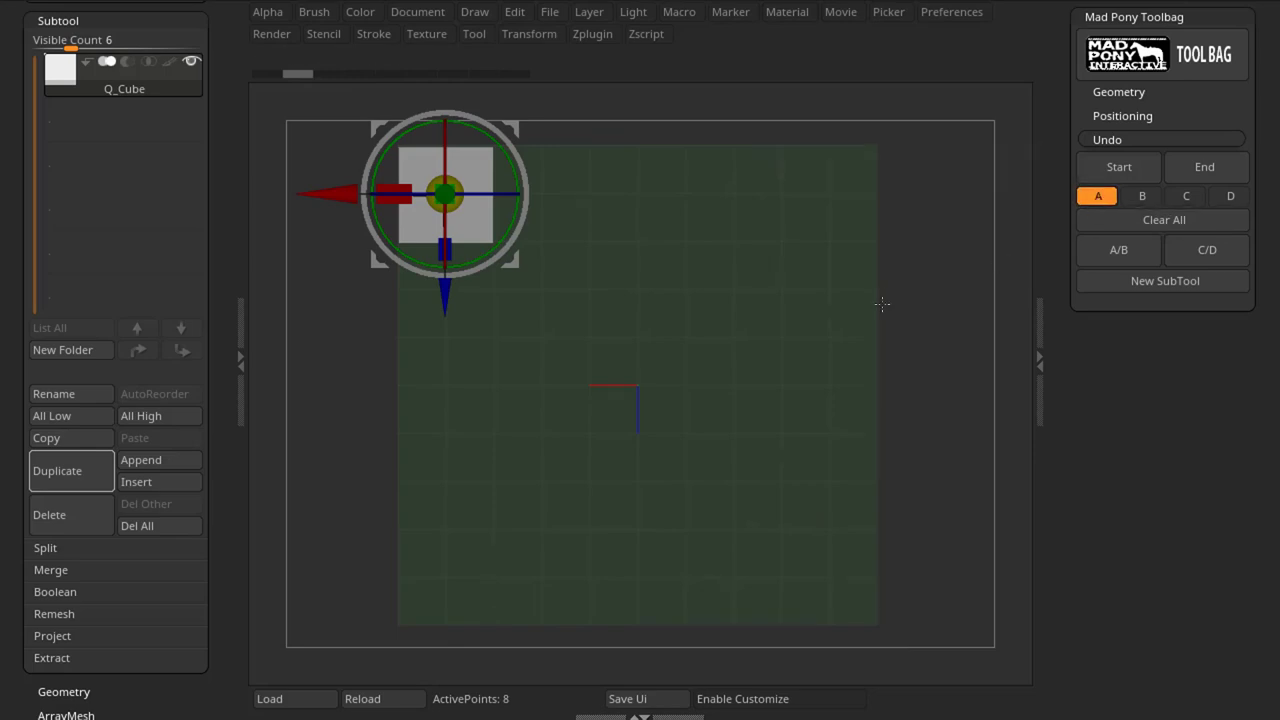
Step: Redo forward through the cube's moves, saving undo position B and saving the fifth history state as undo position C
key(ctrl+shift+z)
key(ctrl+shift+z)
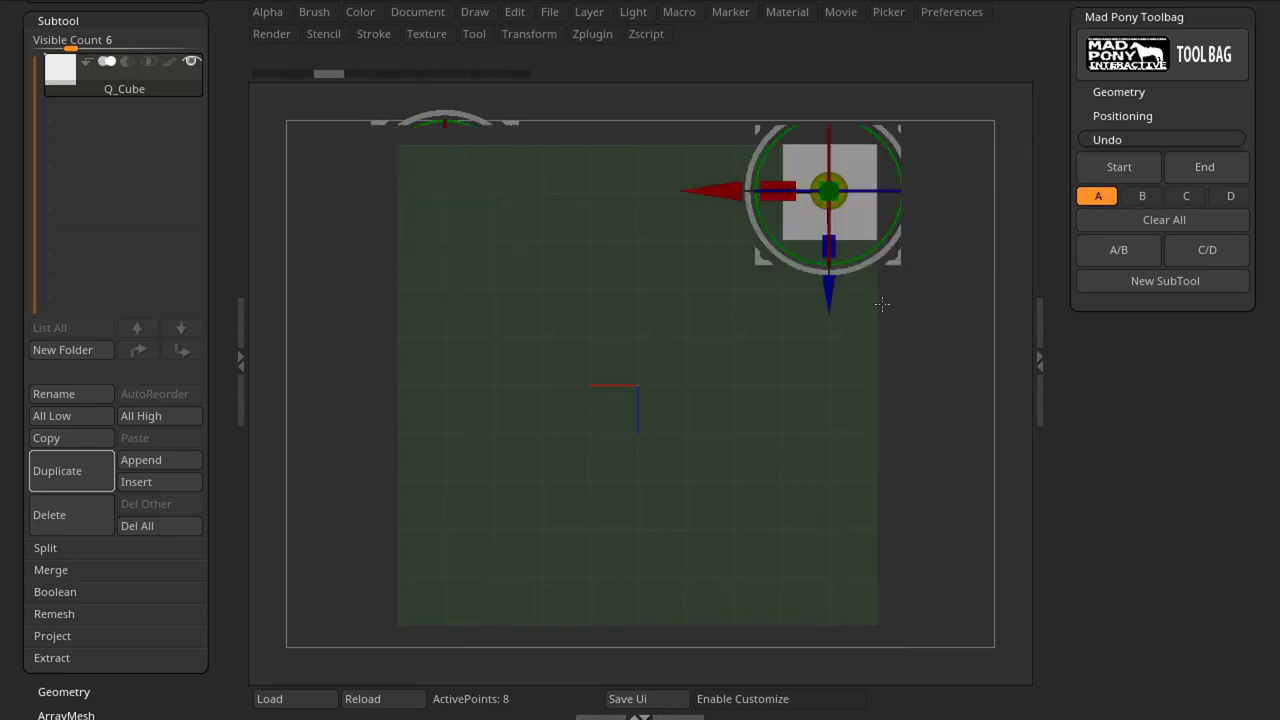
click(1140, 196)
key(ctrl+shift+z)
key(ctrl+shift+z)
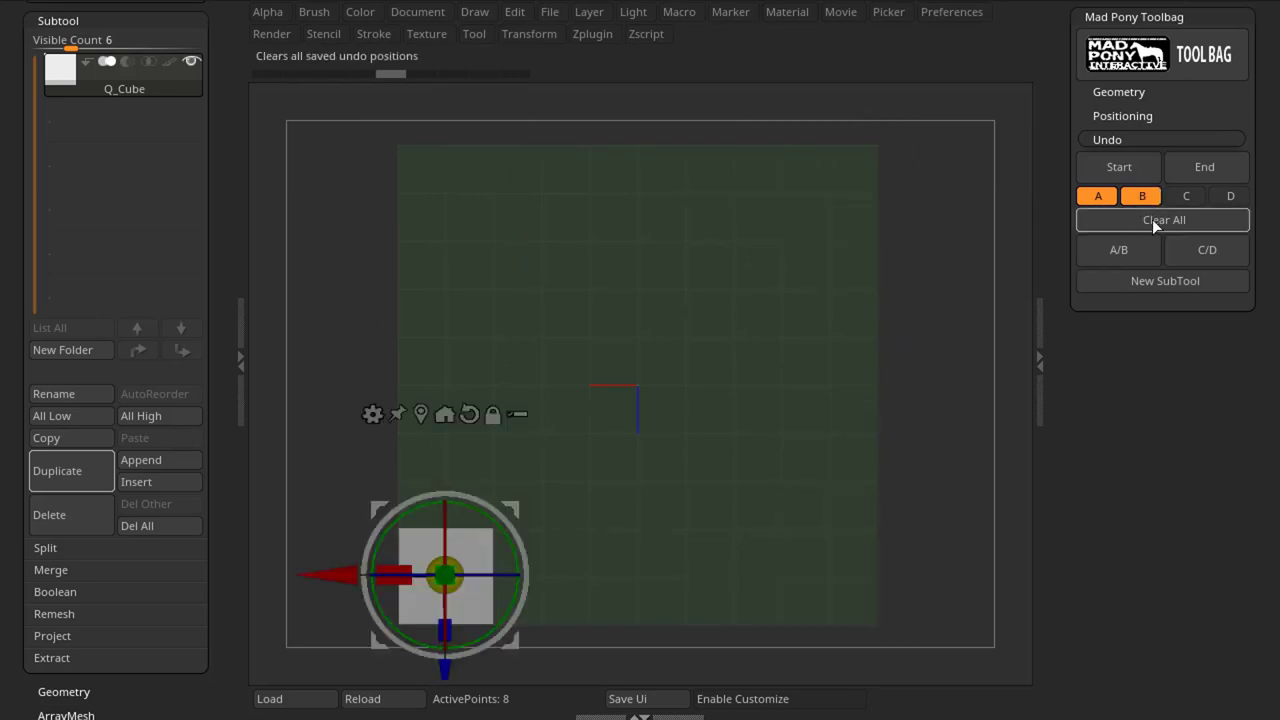
click(1186, 197)
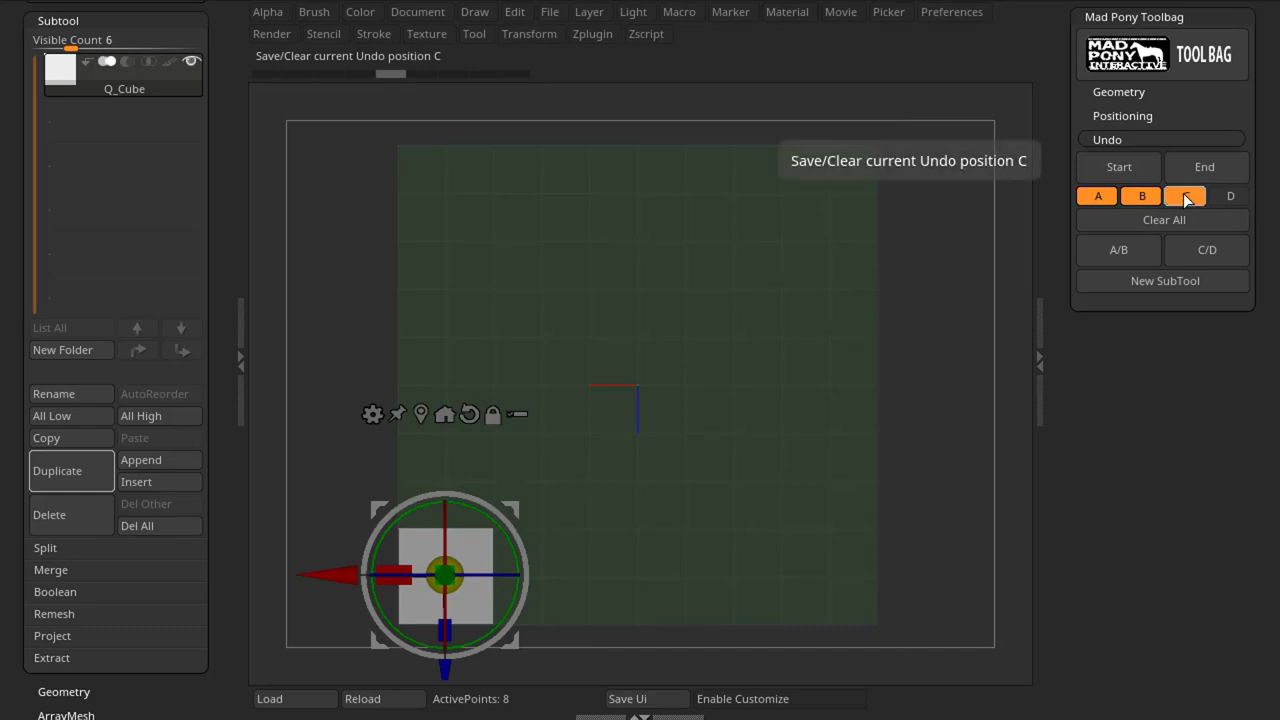
Step: Undo the cube to the fourth history state, save it as undo position D, clear that position and save it again
key(ctrl+z)
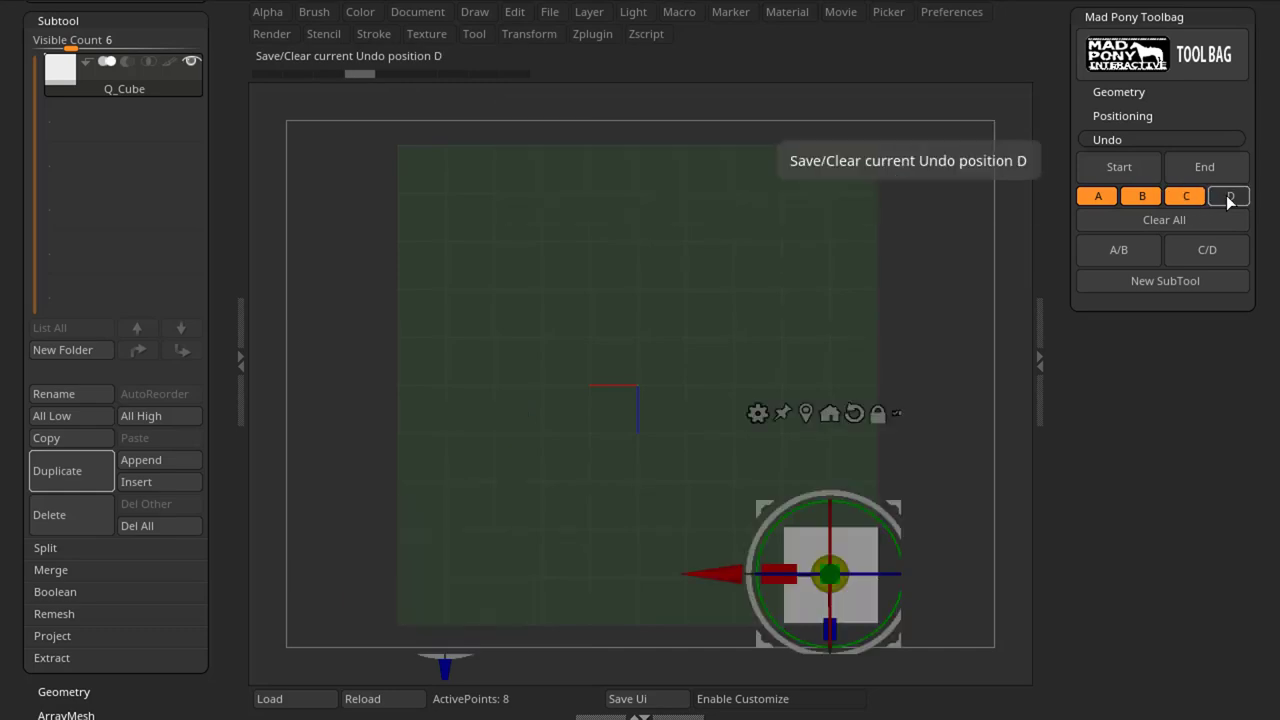
click(1229, 198)
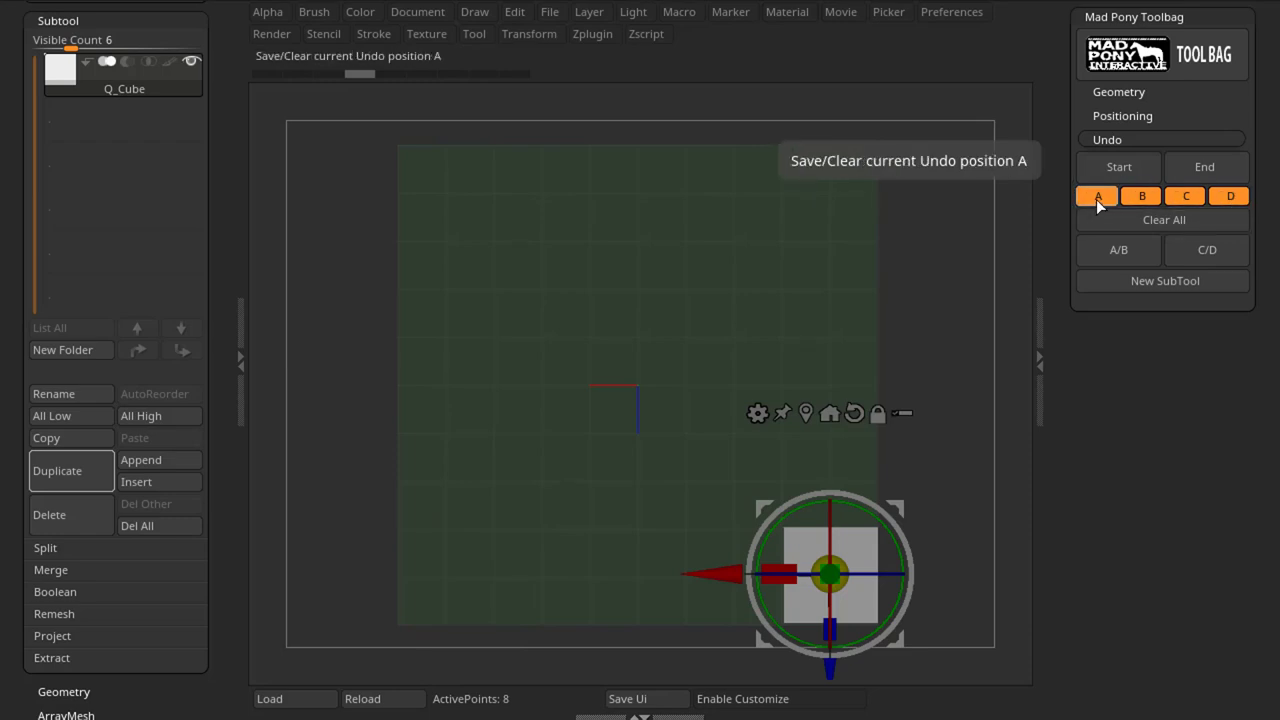
click(1229, 198)
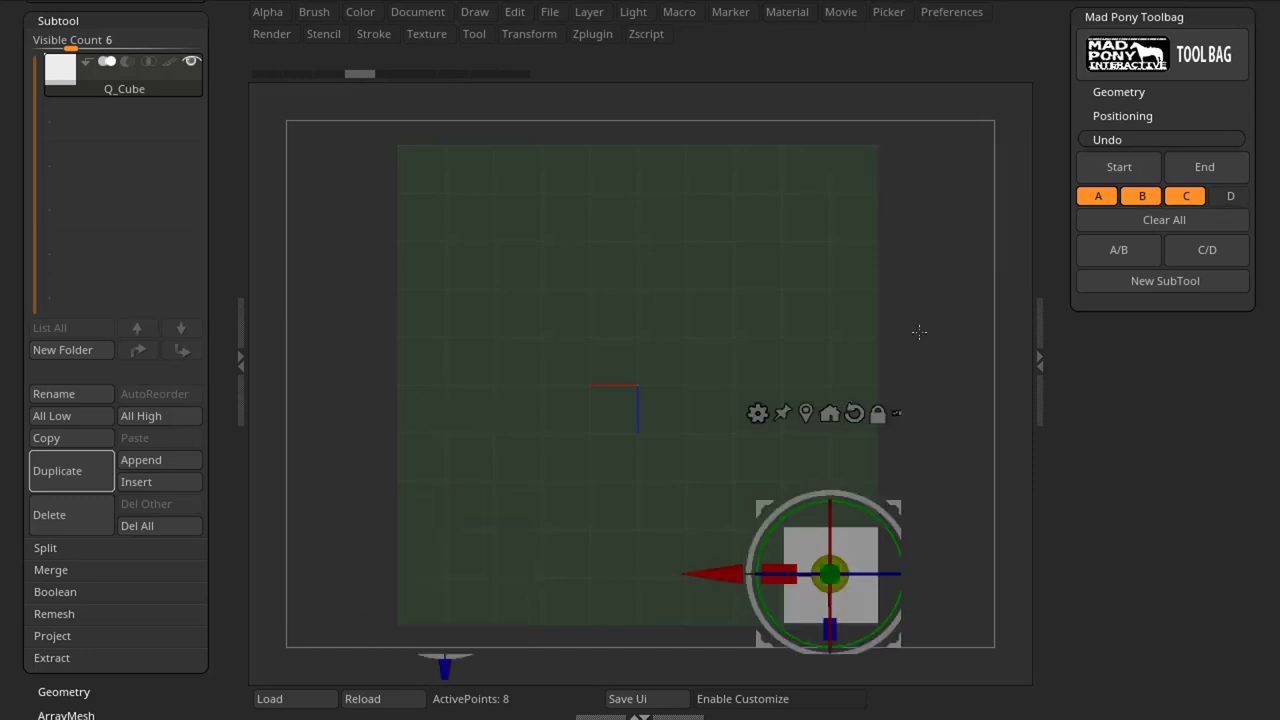
click(1230, 196)
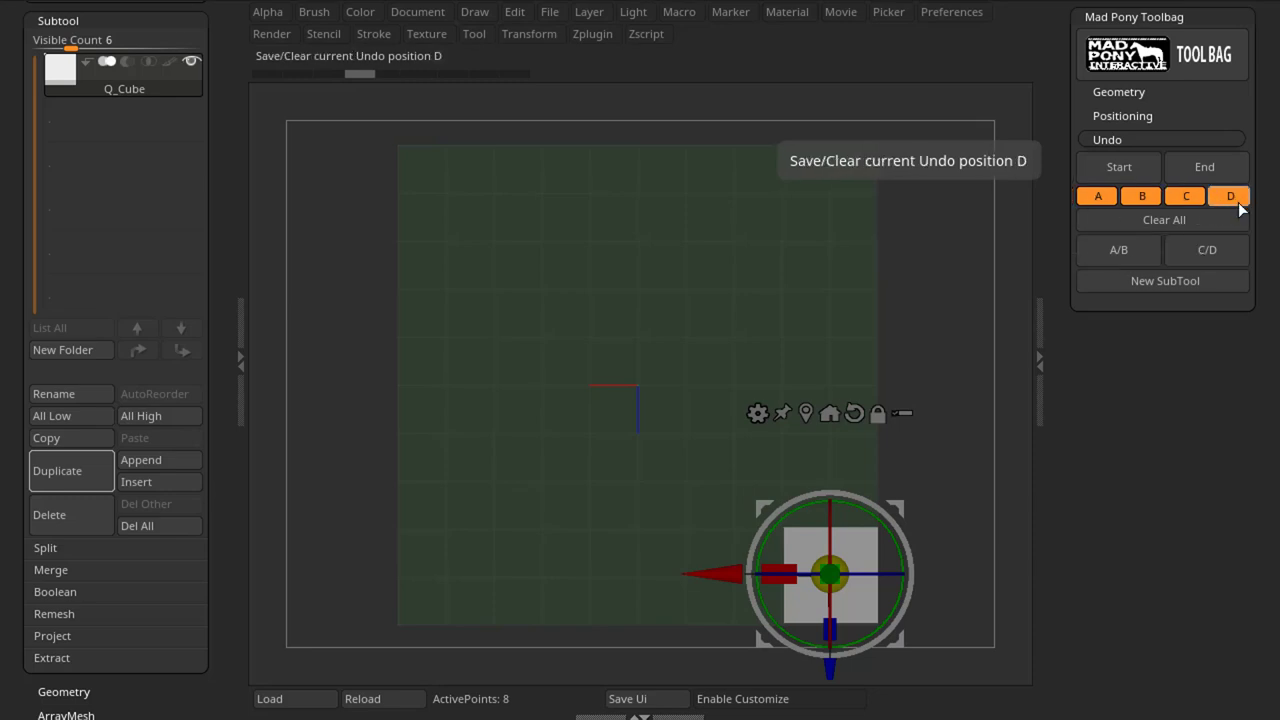
Step: Switch the cube back and forth several times between the saved undo positions A and B
click(1139, 257)
click(1139, 257)
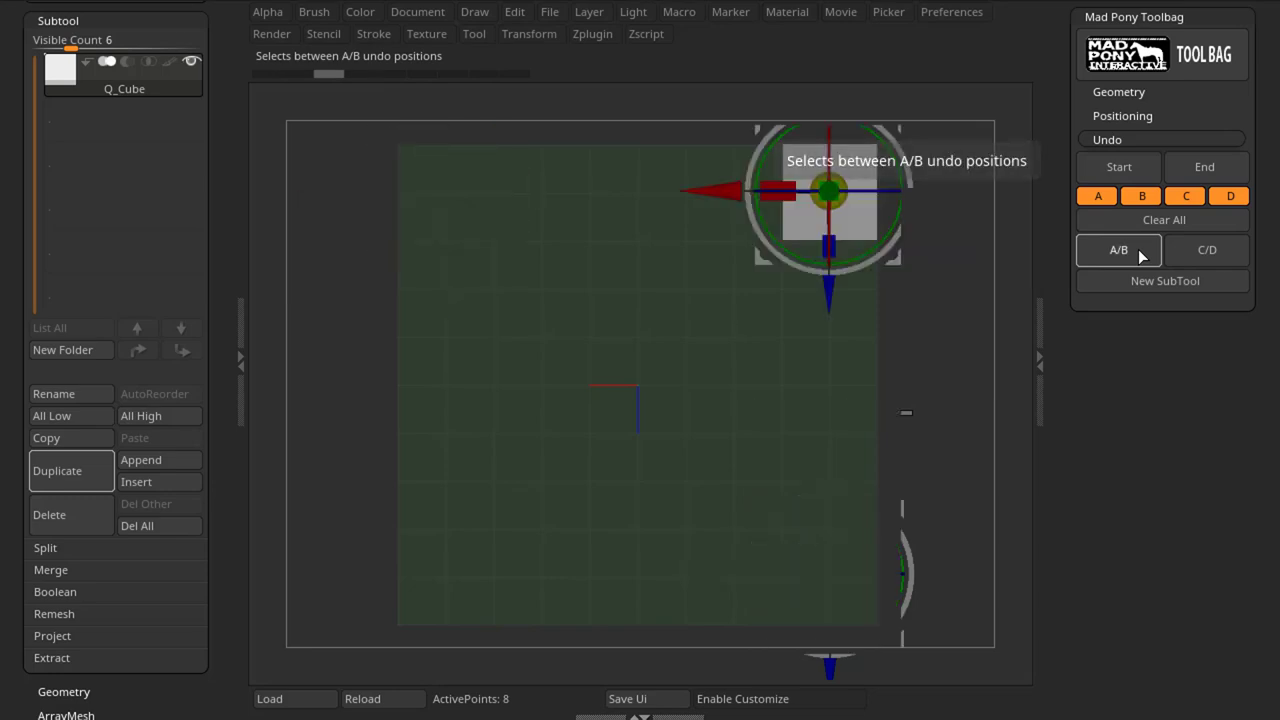
click(1139, 257)
click(1139, 257)
click(1139, 257)
click(1139, 257)
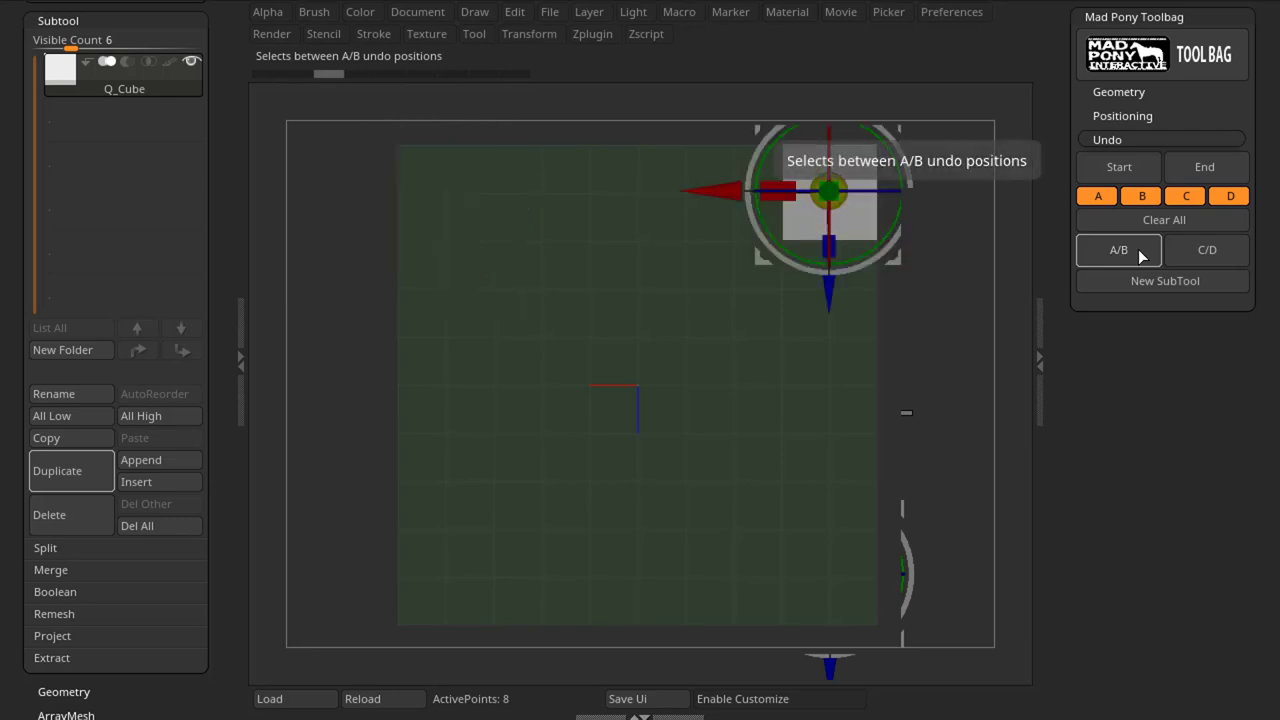
Step: Switch the cube back and forth between the saved undo positions C and D
click(1203, 252)
click(1203, 252)
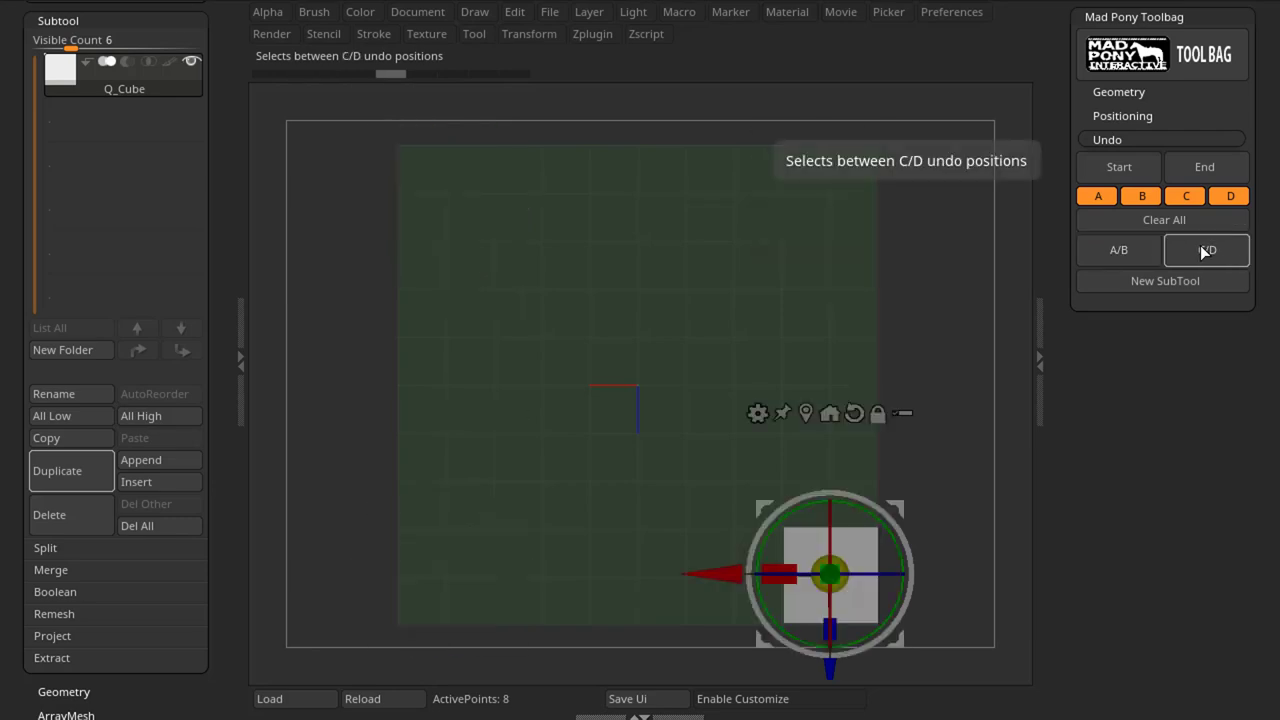
click(1204, 253)
click(1203, 252)
Step: Clear undo position D, try the switch between C and D without it, and save position D again
click(1232, 198)
click(1207, 249)
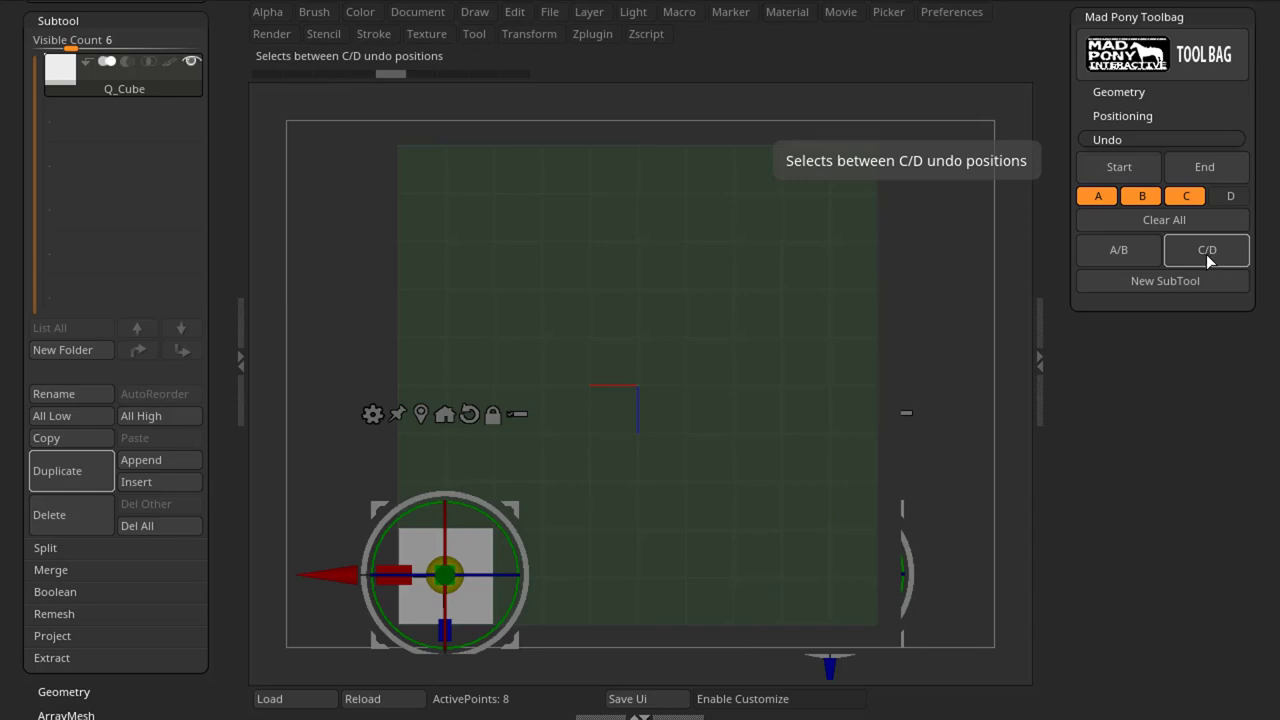
click(1206, 254)
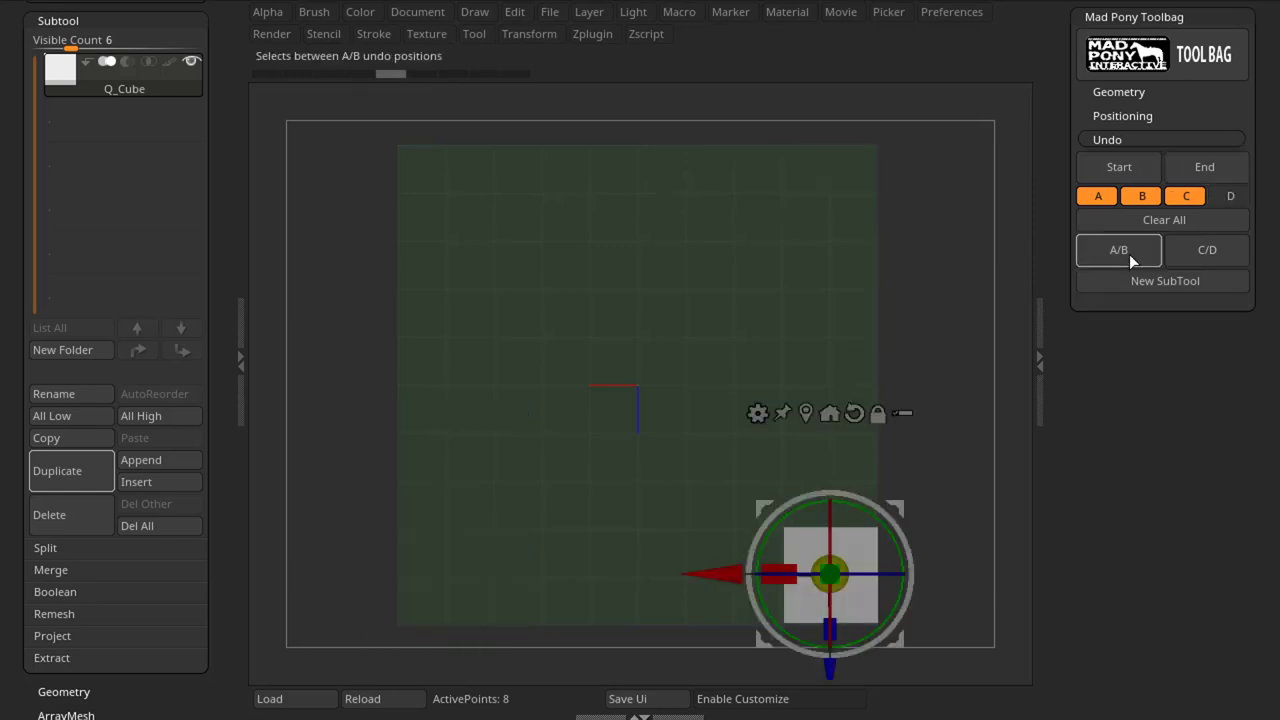
click(1230, 196)
Step: Toggle the cube between undo positions C and D again, finishing at D, and create a new subtool from that undo state
click(1204, 257)
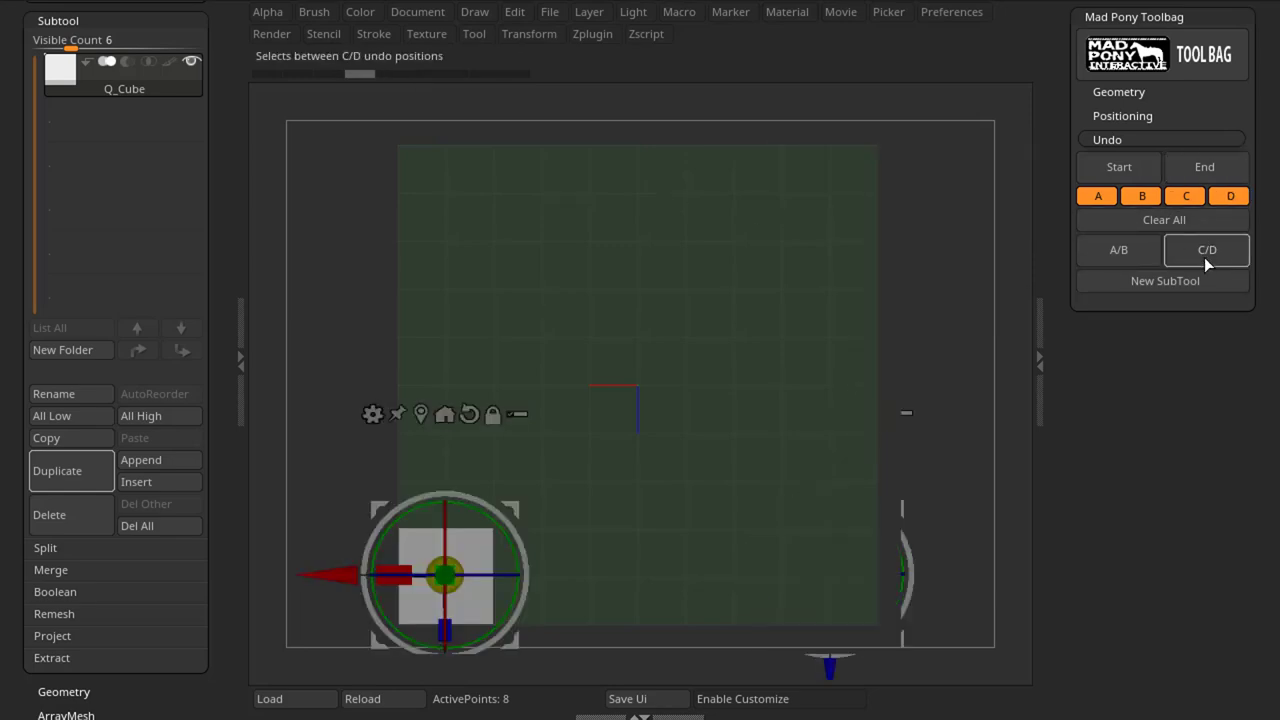
click(1204, 257)
click(1204, 257)
click(1204, 257)
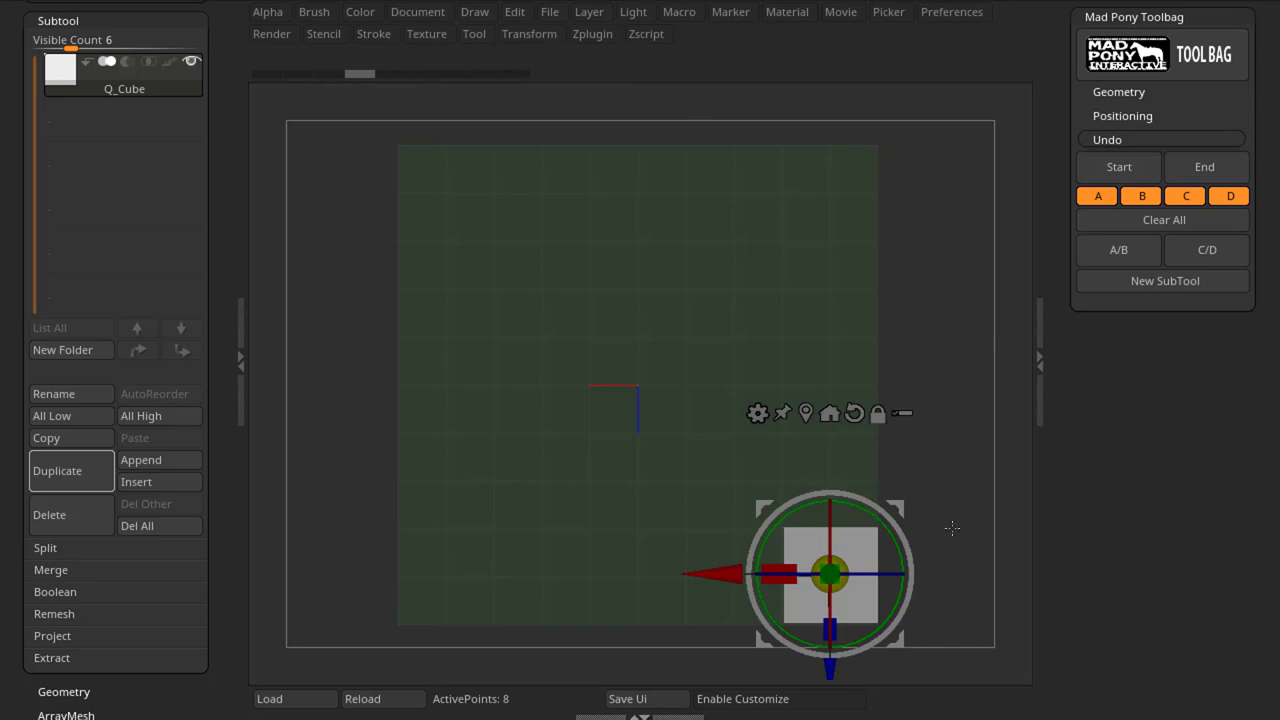
click(1159, 282)
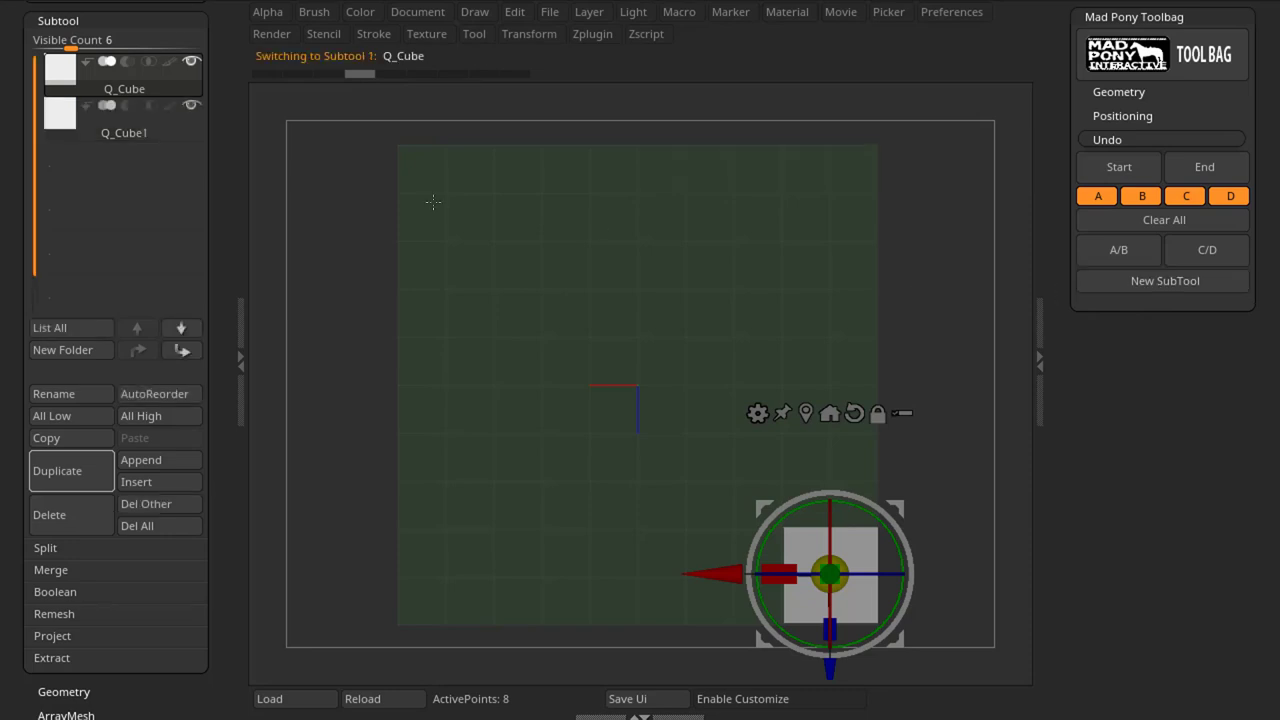
mouse_move(159, 136)
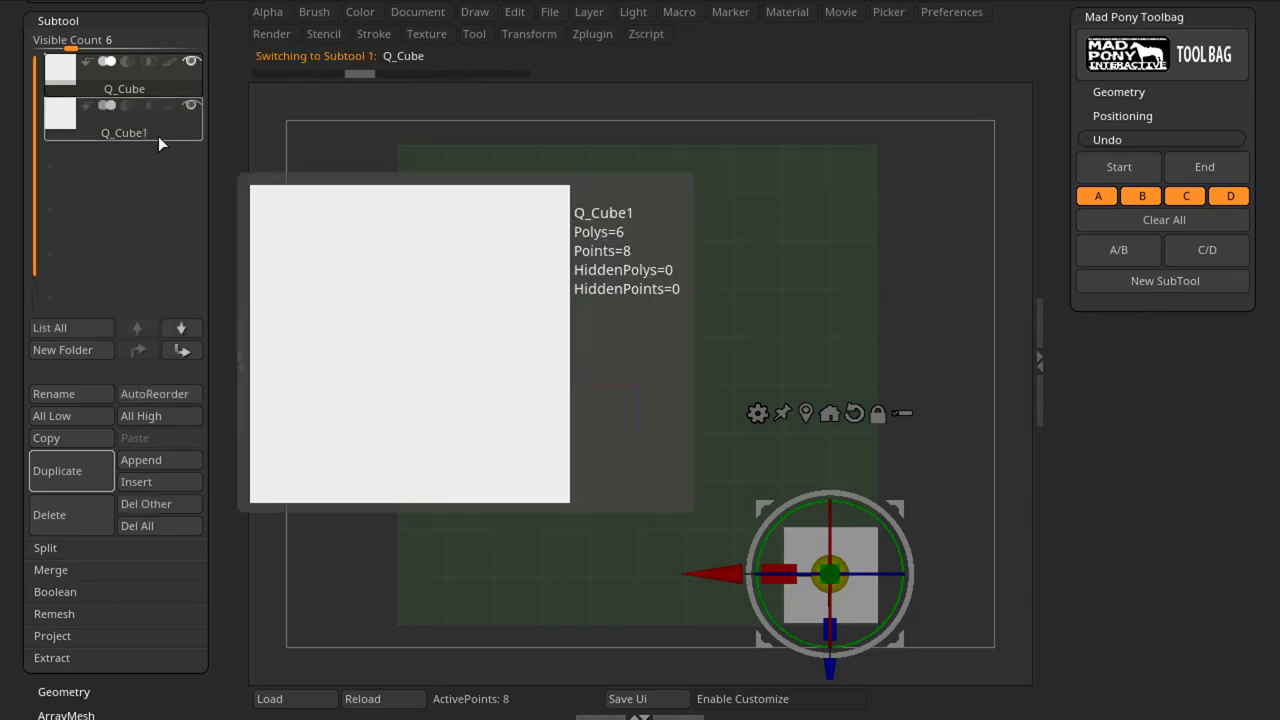